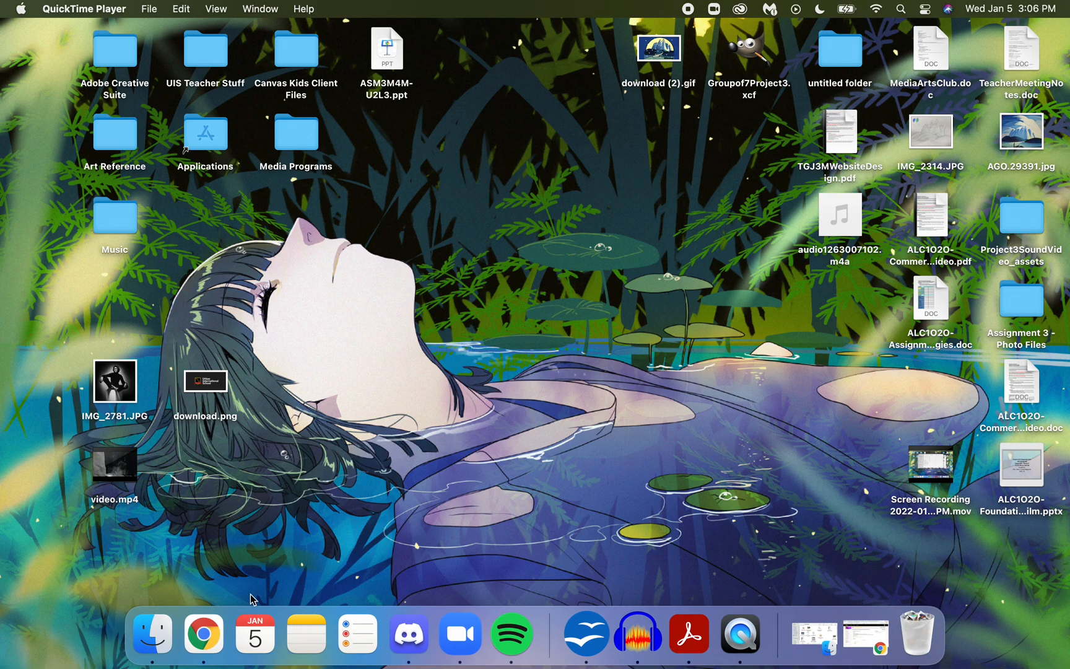
- Switch to Chrome and open wix.com in a new browser tab
click(209, 632)
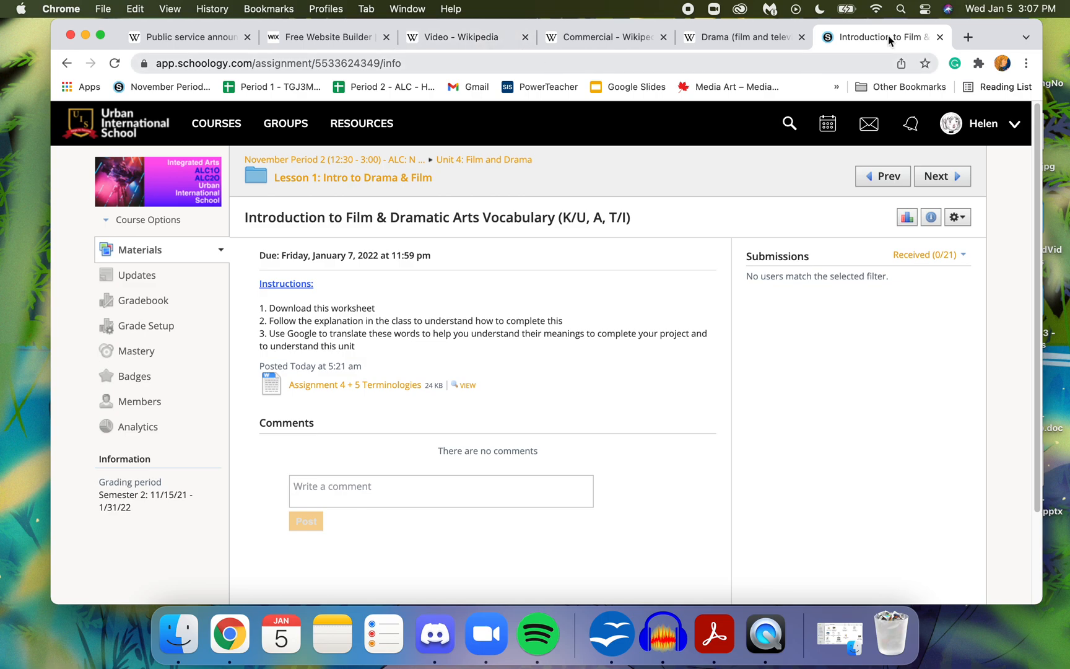
click(968, 36)
click(747, 60)
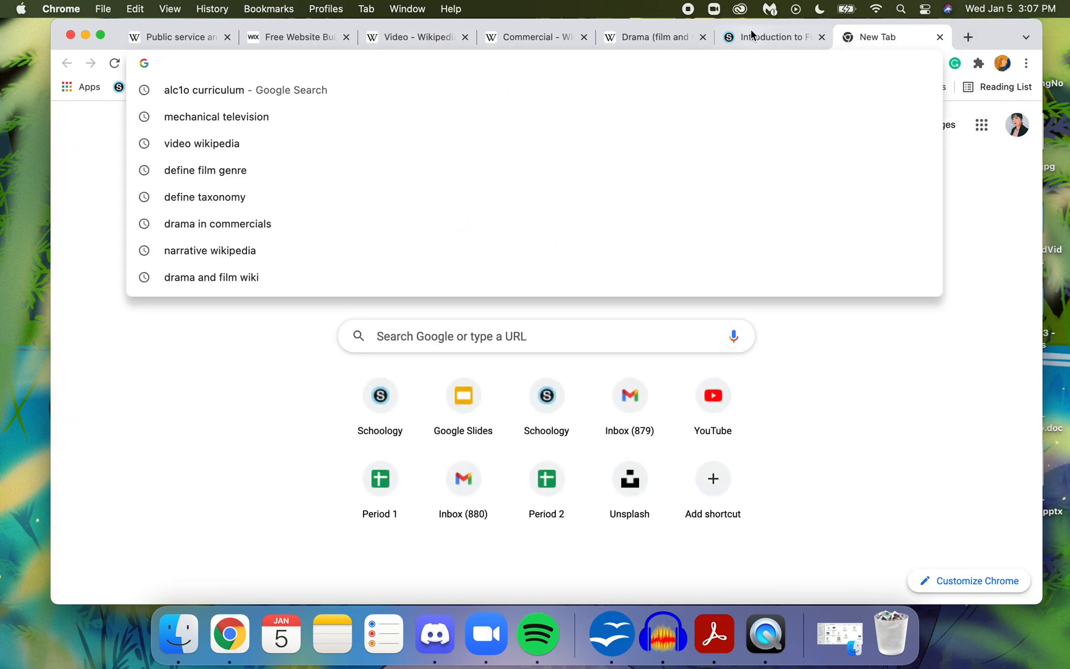
text(wix.com)
key(Return)
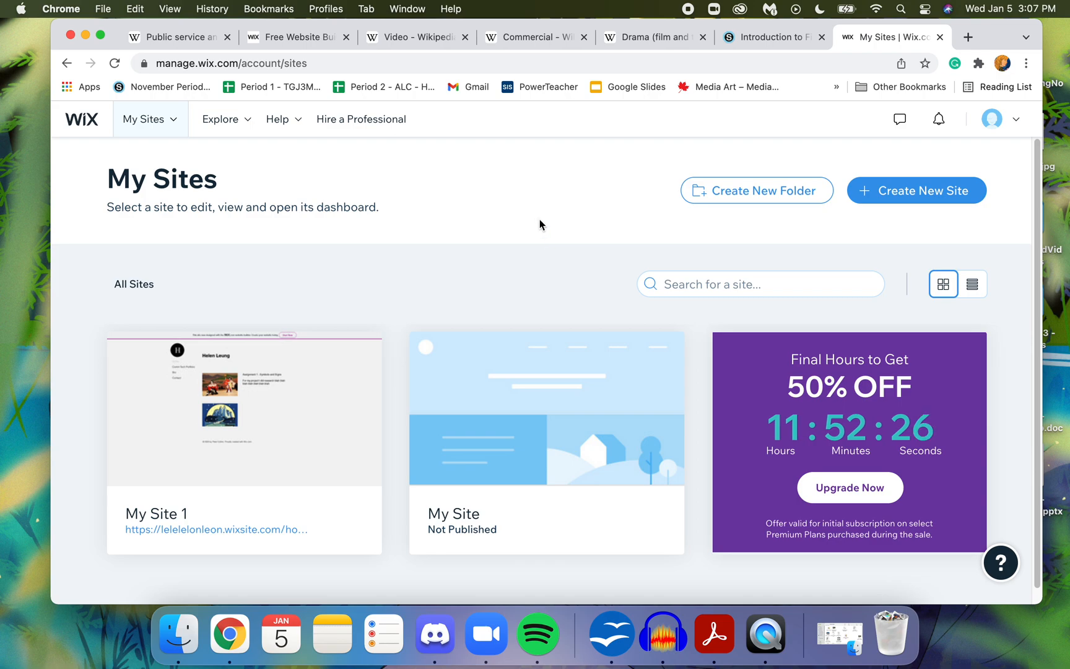
- Start creating a new Wix site and set its website type to Portfolio
click(910, 199)
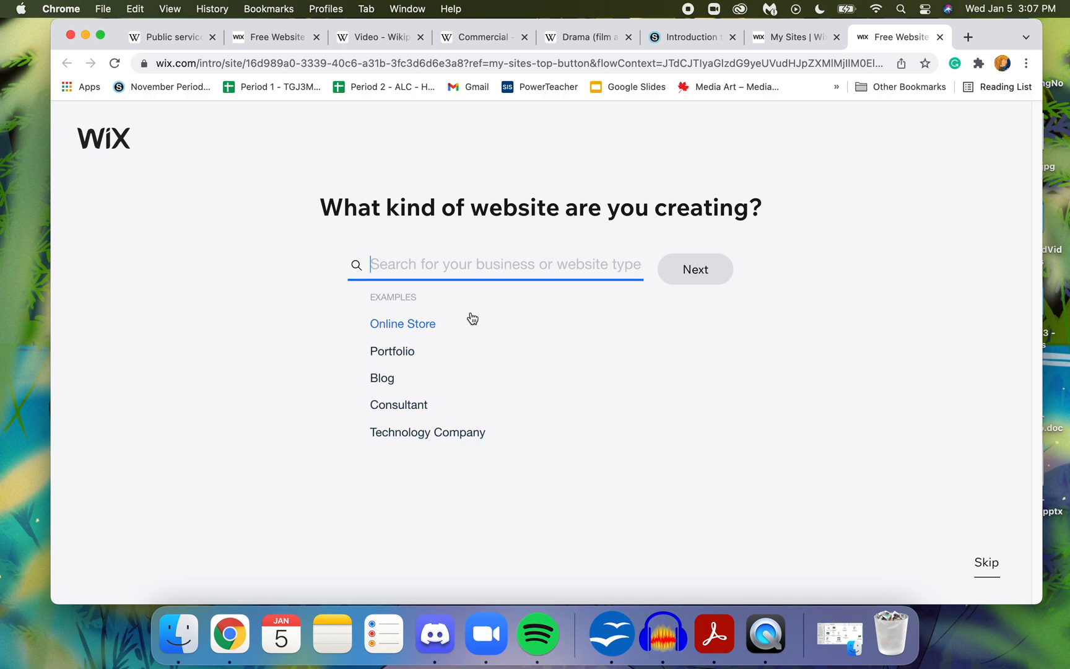
click(397, 351)
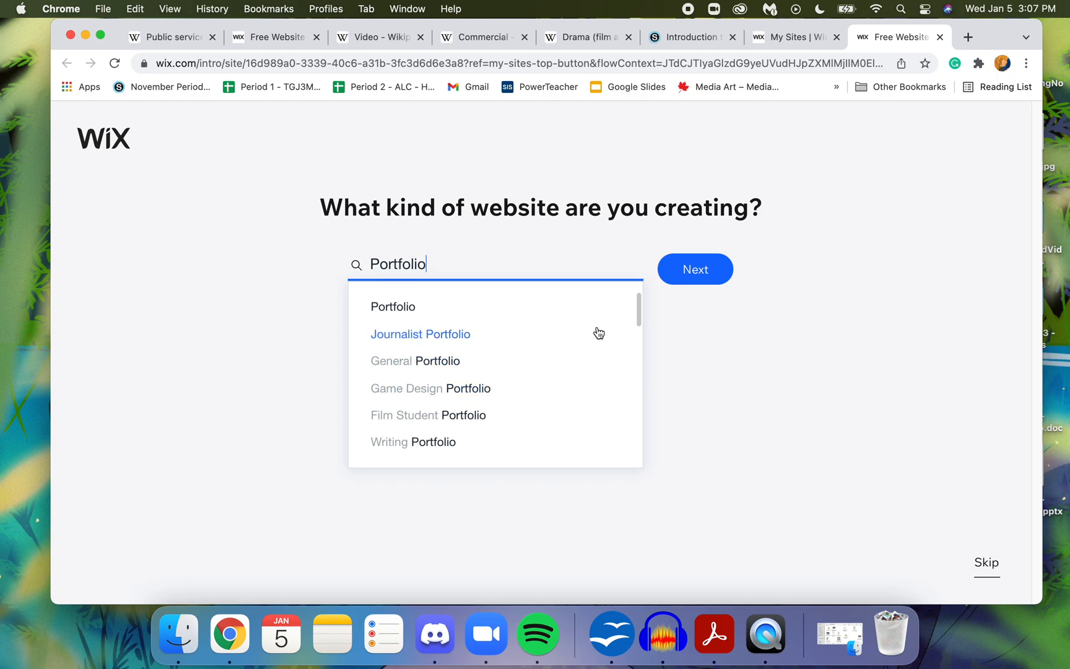
click(699, 270)
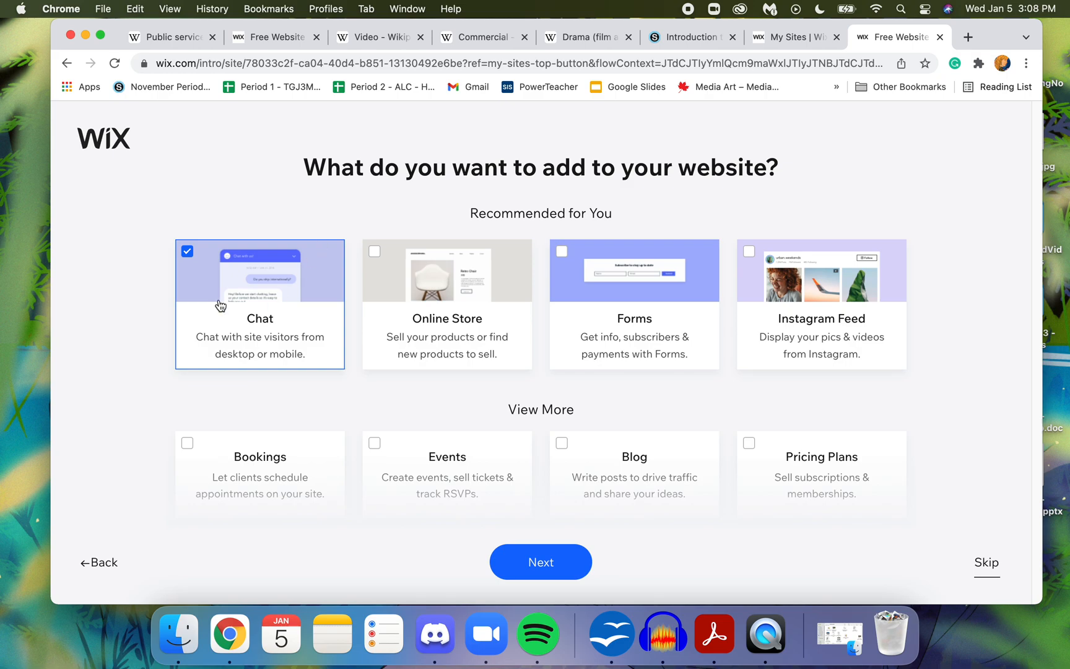
- Leave the Chat feature out of the site and choose to create it in the Editor from a template
click(187, 251)
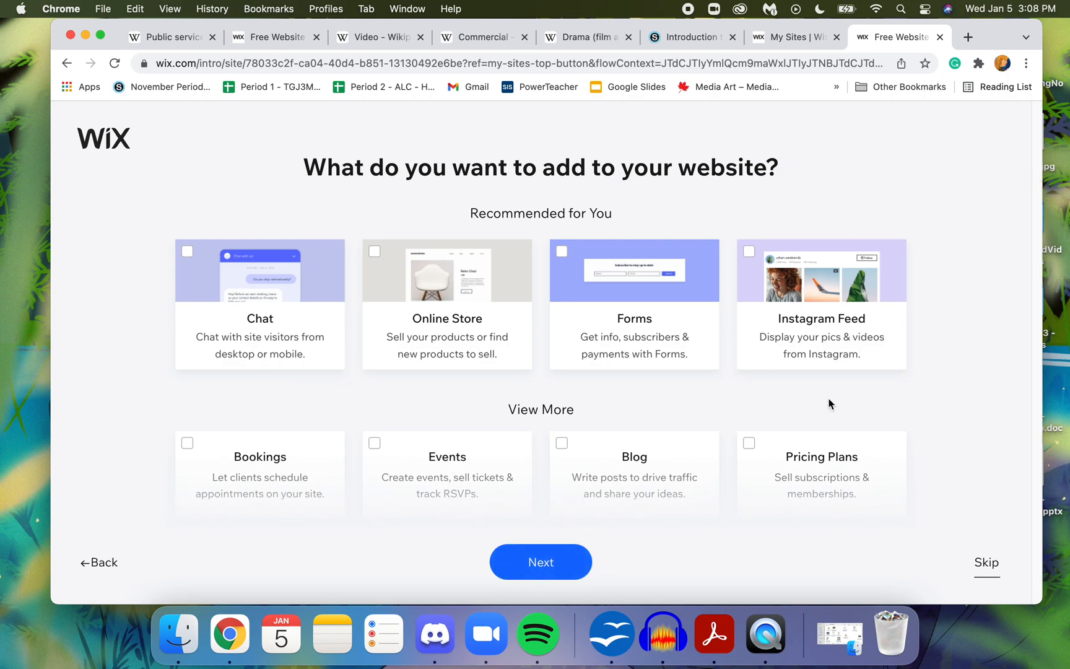
click(554, 571)
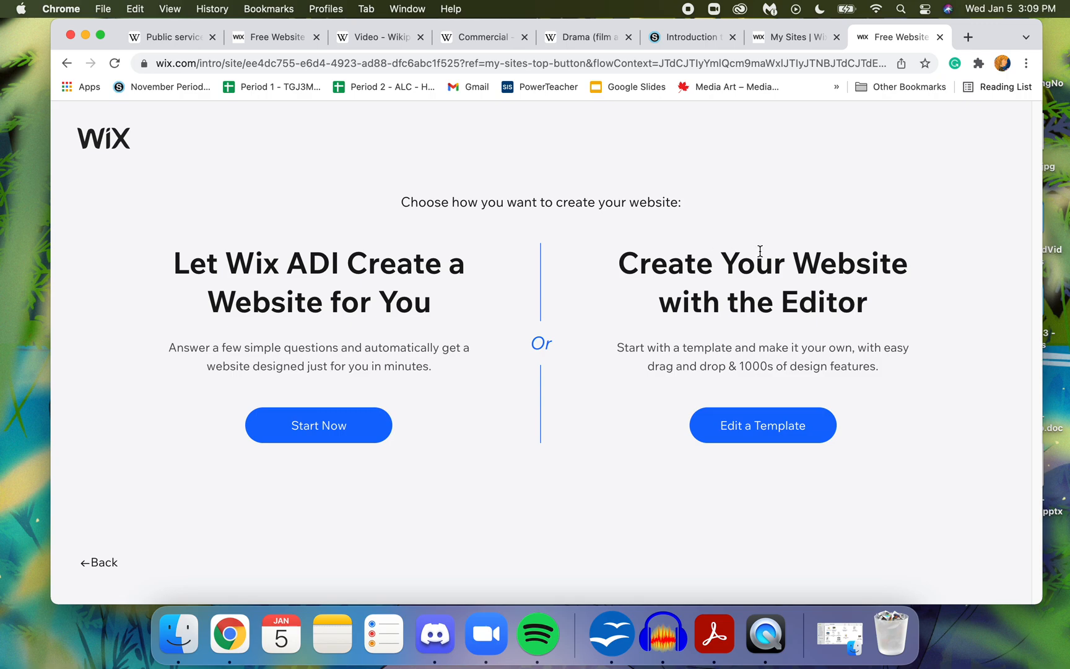
drag(665, 267, 890, 307)
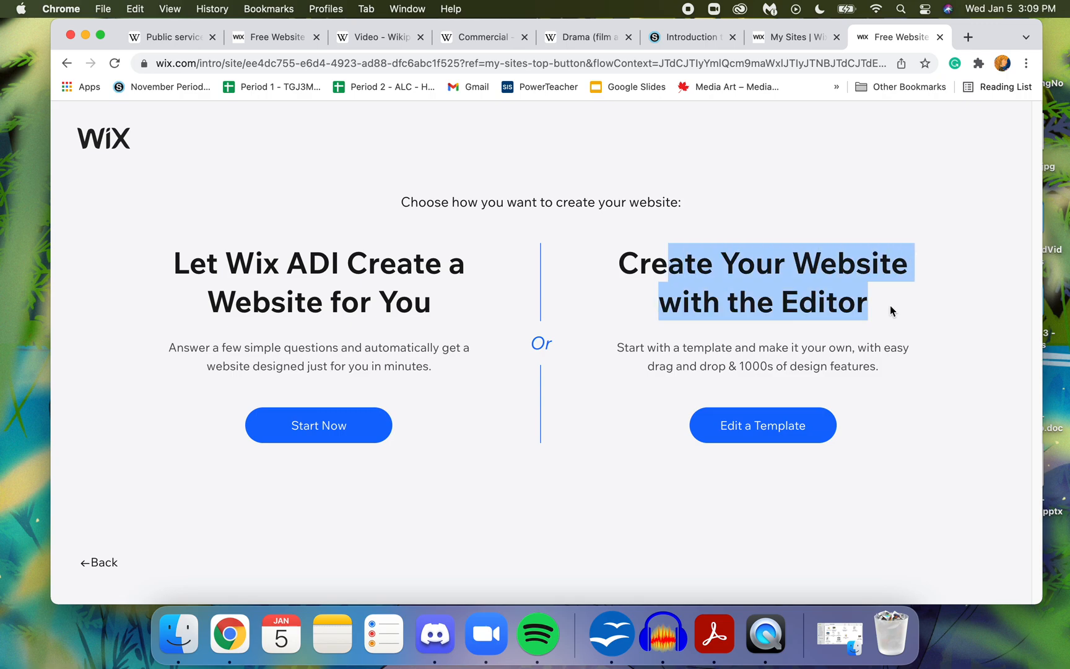
click(777, 426)
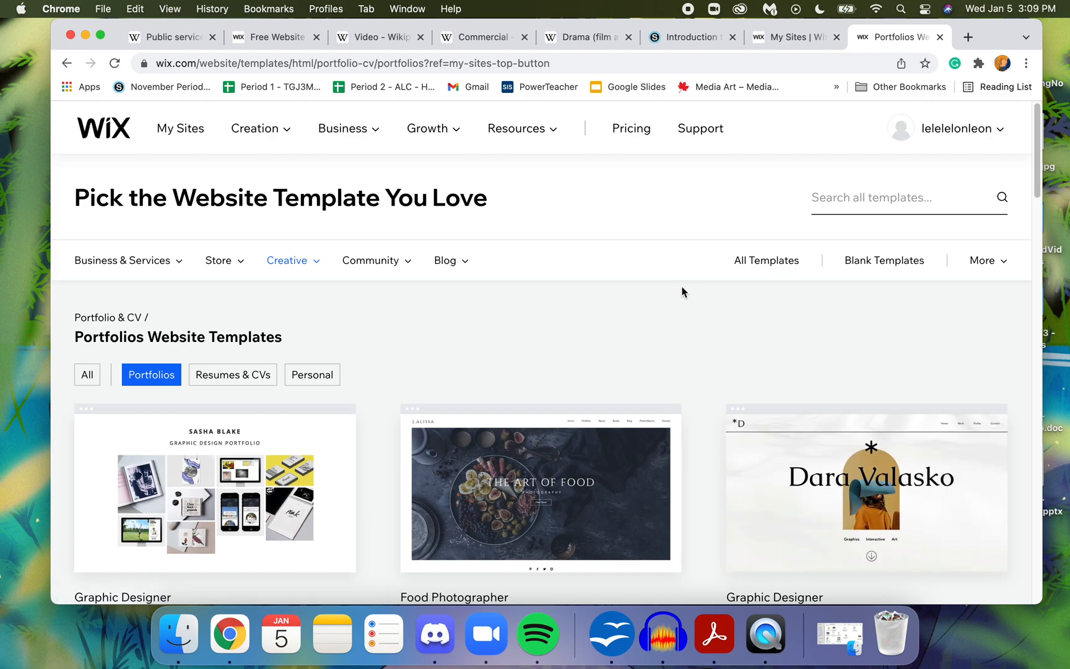
- Browse to the second page of portfolio templates and open the Artist template with the round black P logo for editing
drag(1040, 172, 1040, 223)
mouse_move(250, 258)
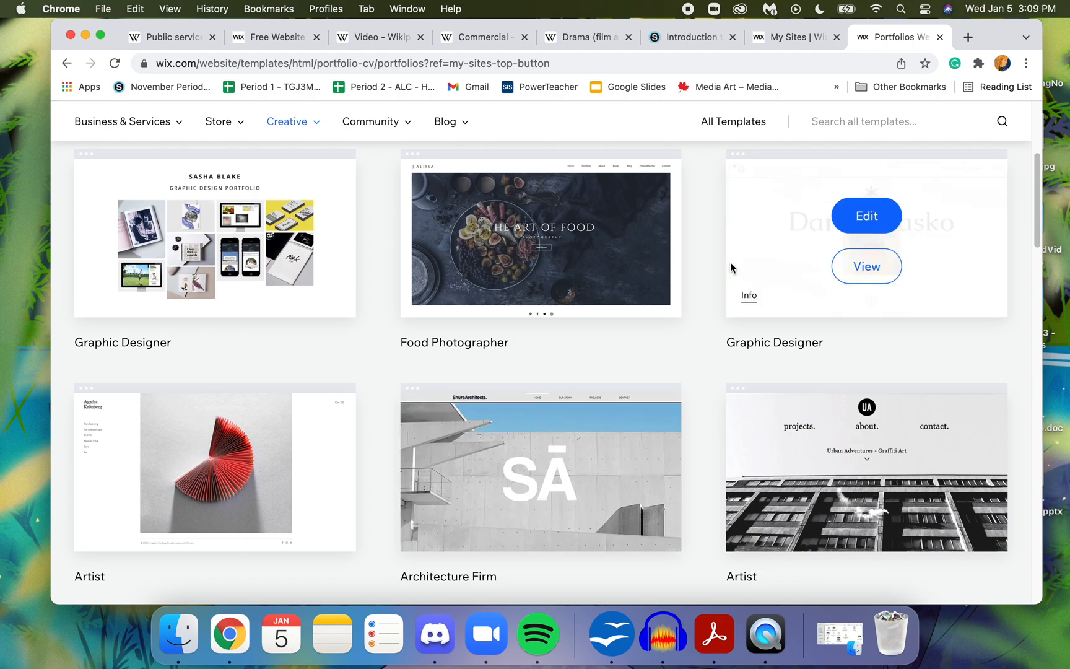
drag(1036, 192, 1034, 326)
click(522, 496)
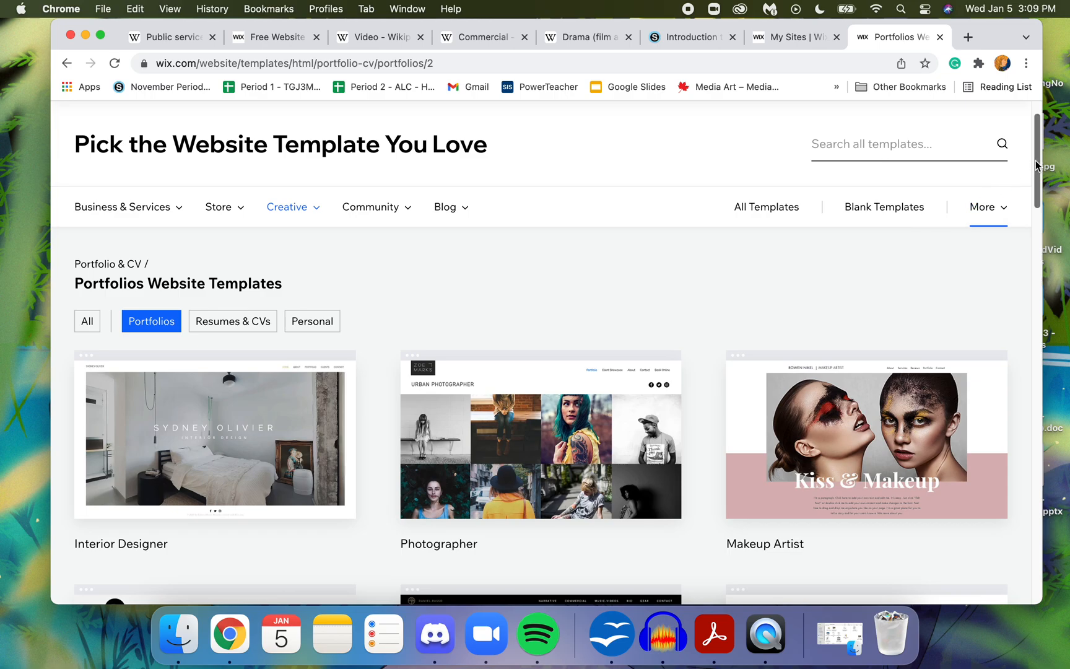
drag(1040, 157, 1040, 179)
scroll(423, 325, down, 7)
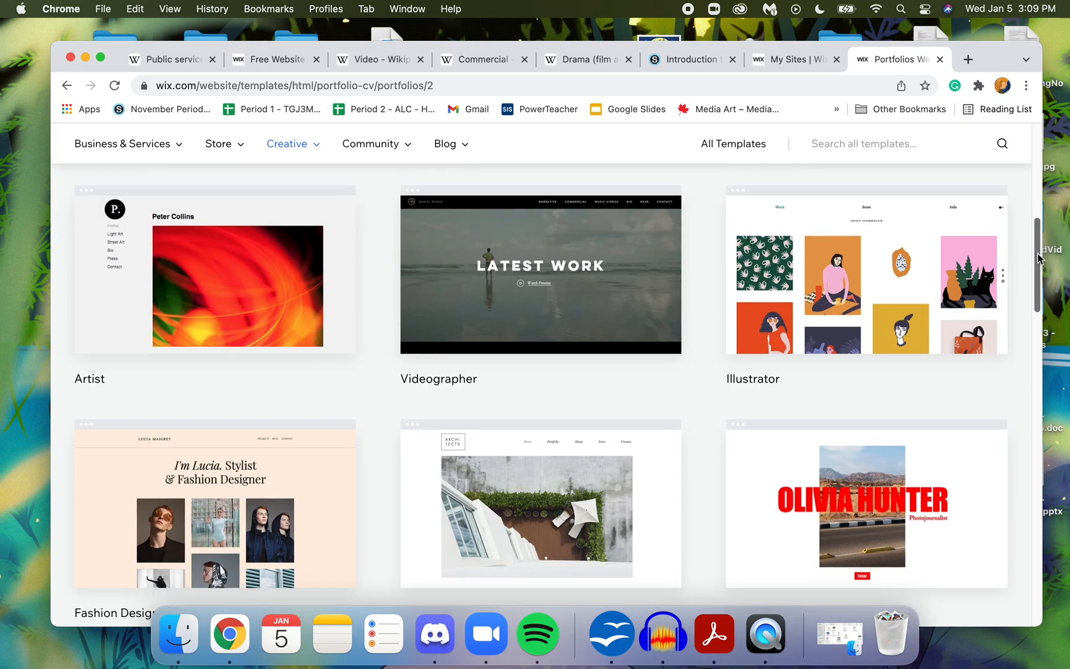
mouse_move(315, 282)
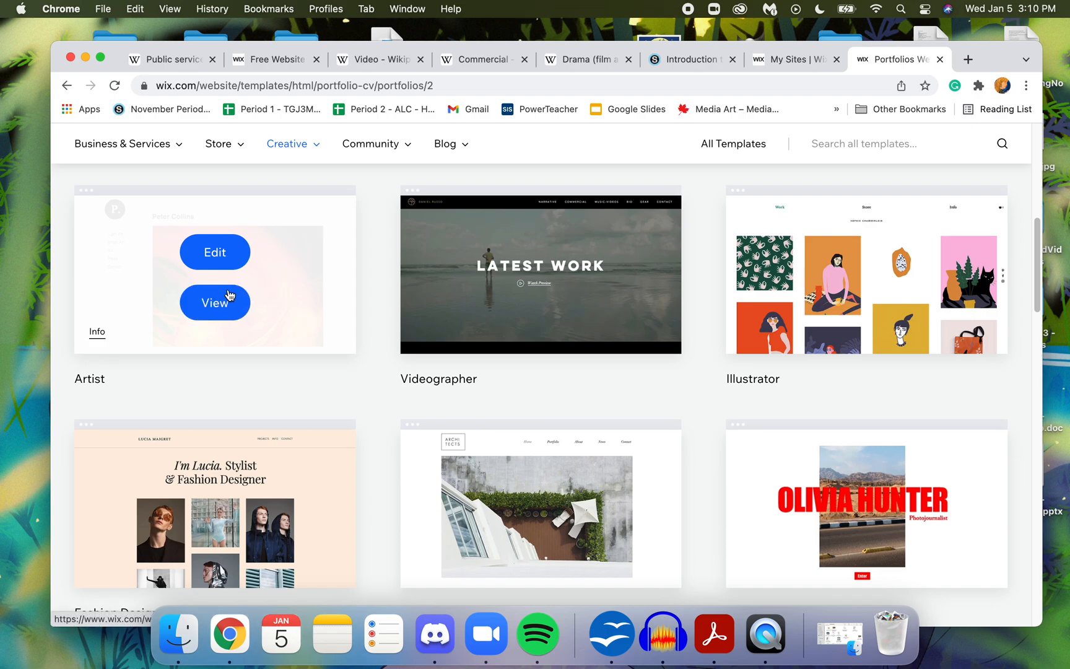
click(229, 259)
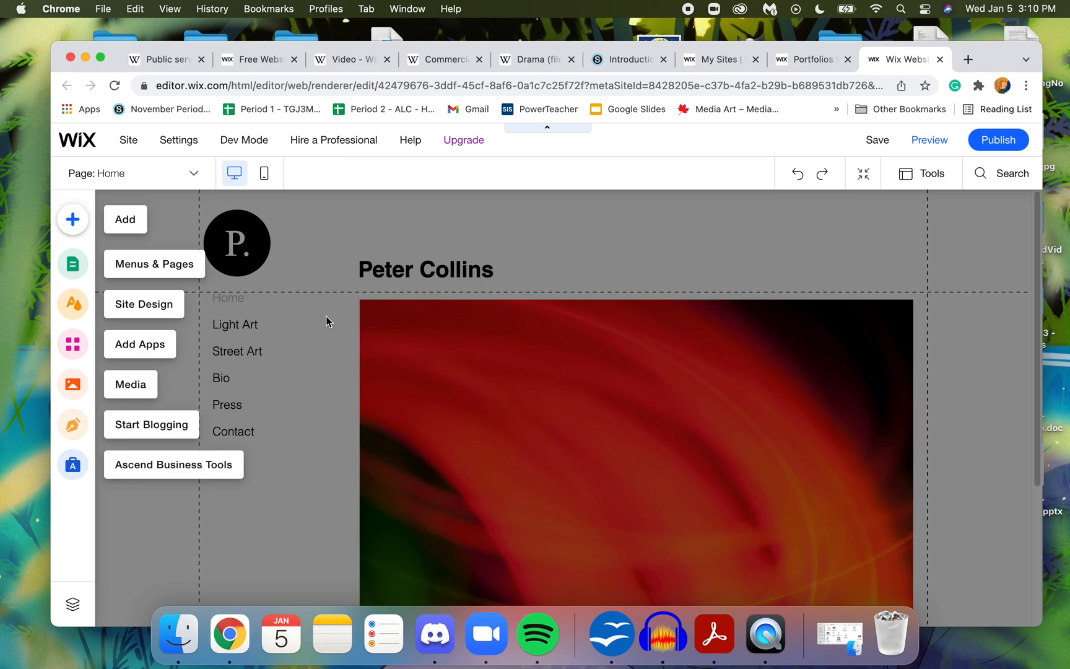
- In a new tab, open Assignment 4: Website Portfolio Production from the TGJ3M course's Assignment For Grades folder in Schoology
click(967, 60)
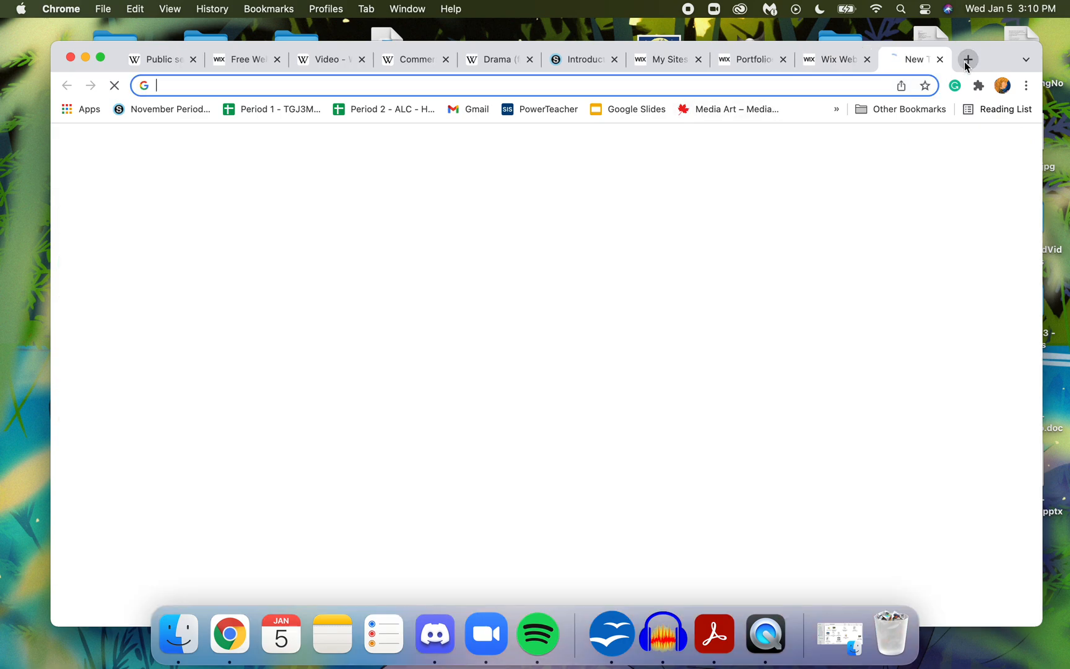
click(181, 111)
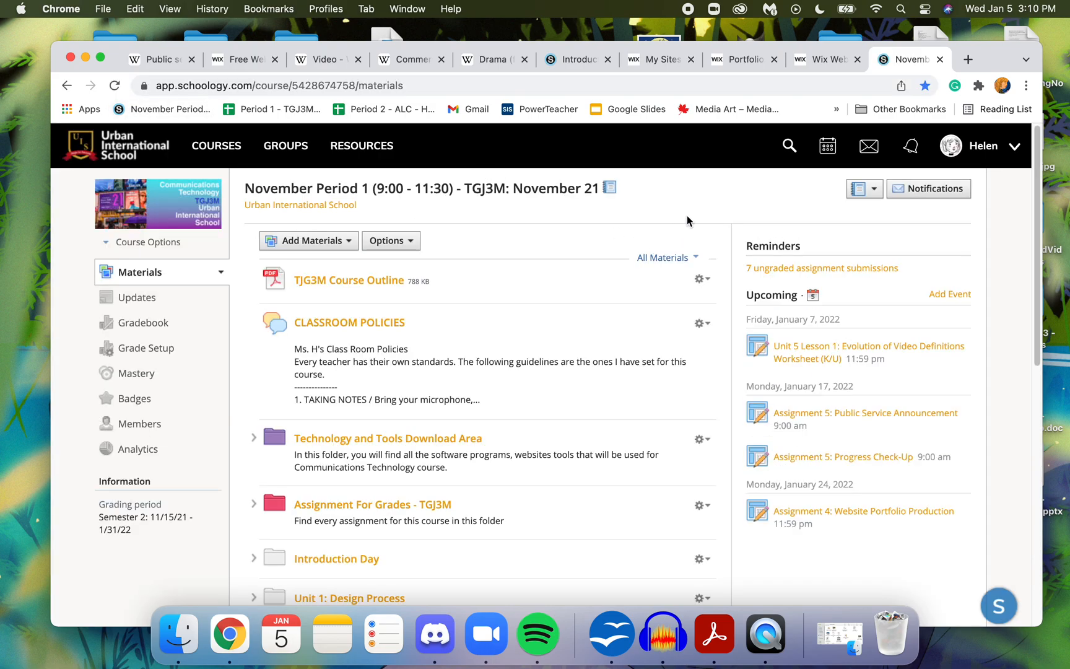
click(336, 506)
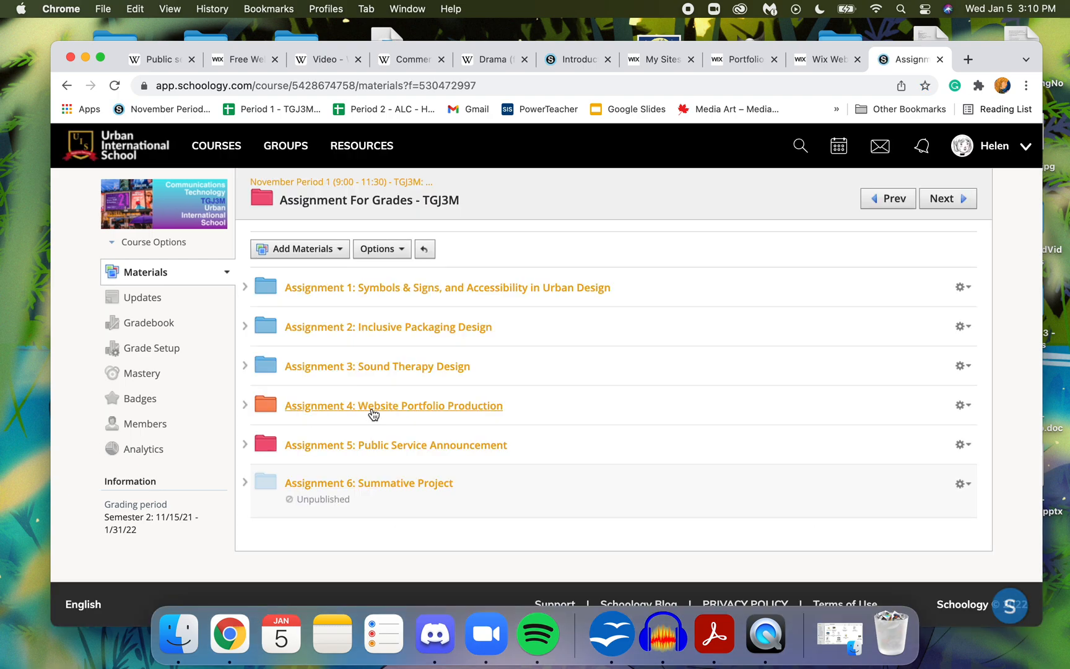
click(373, 409)
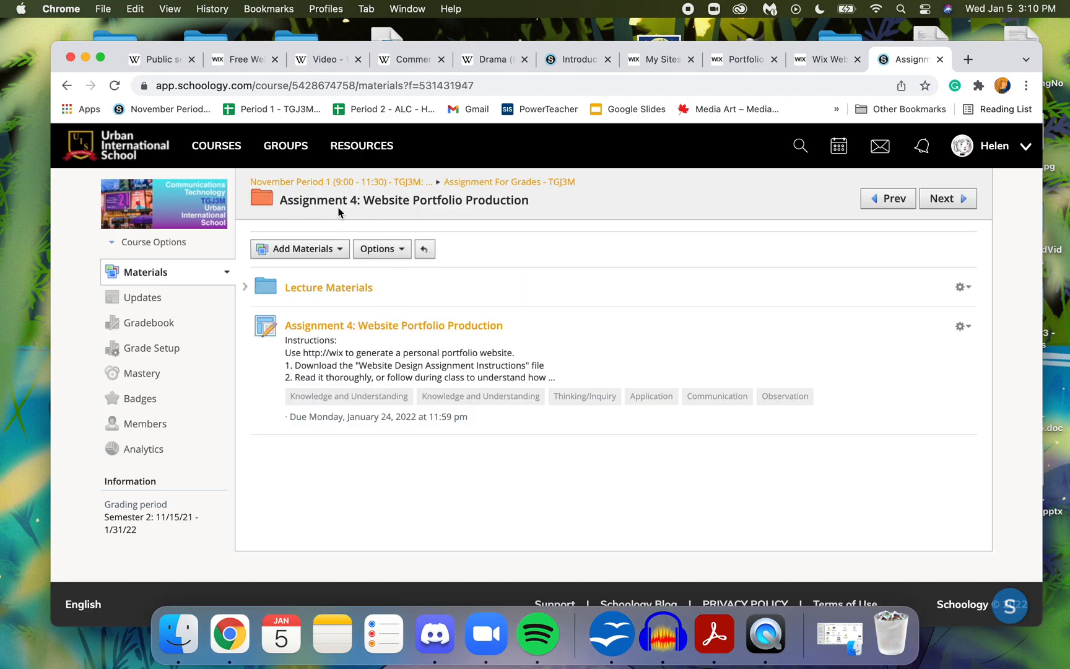
click(351, 325)
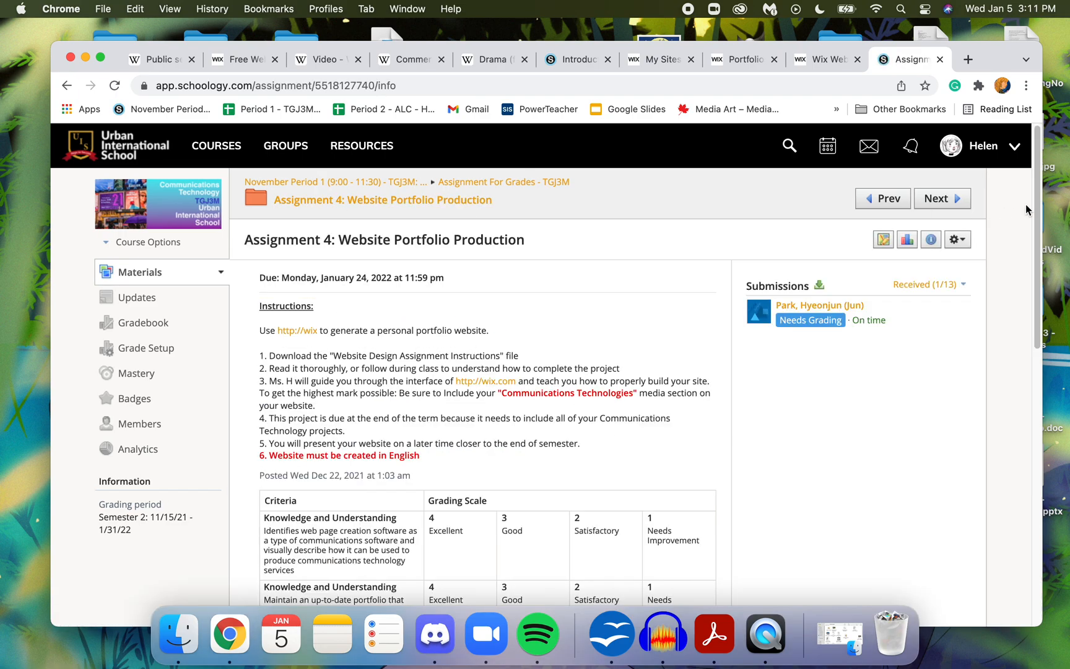
- Read through the numbered instructions of the Website Portfolio Production assignment, covering the required media section, deadline and presentation
drag(1039, 186, 1046, 253)
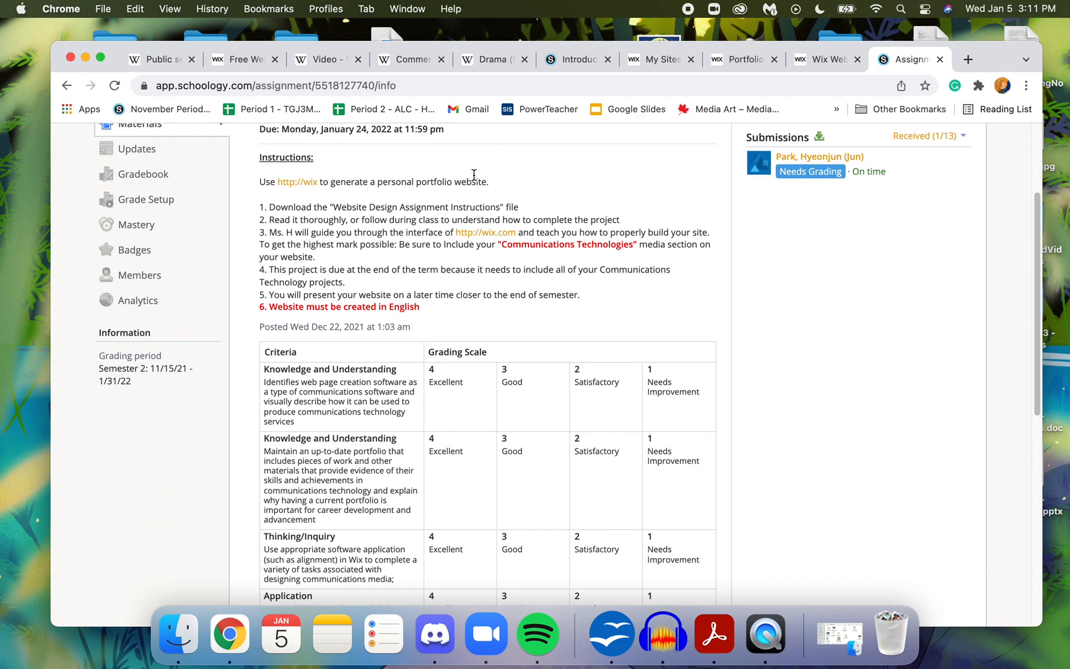
drag(273, 209, 383, 211)
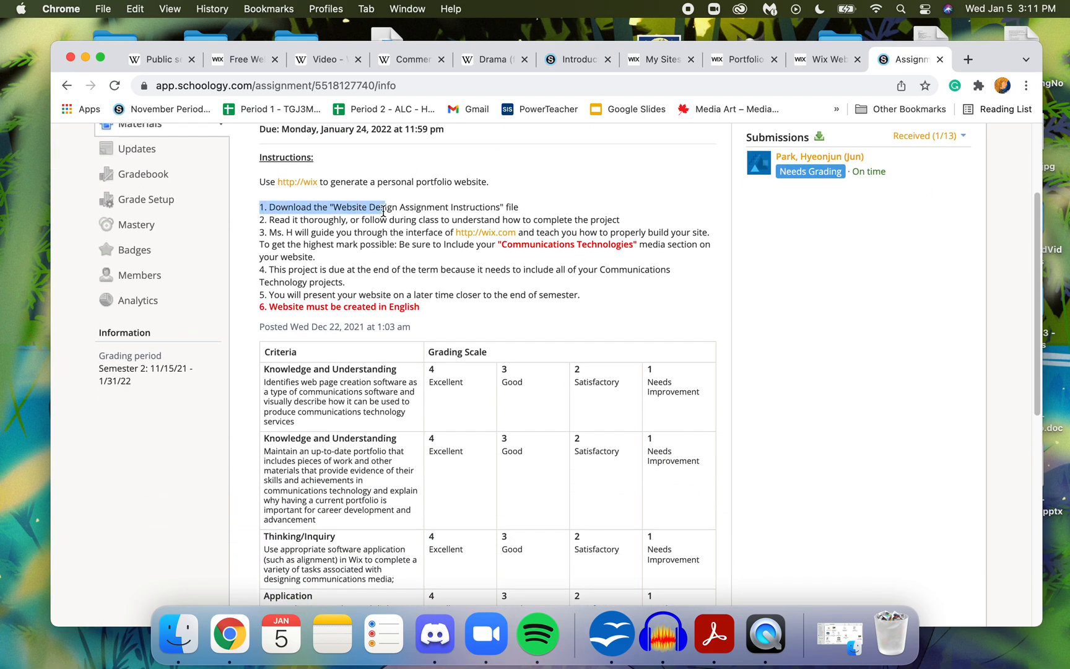
click(334, 231)
drag(273, 209, 368, 261)
click(392, 235)
click(364, 266)
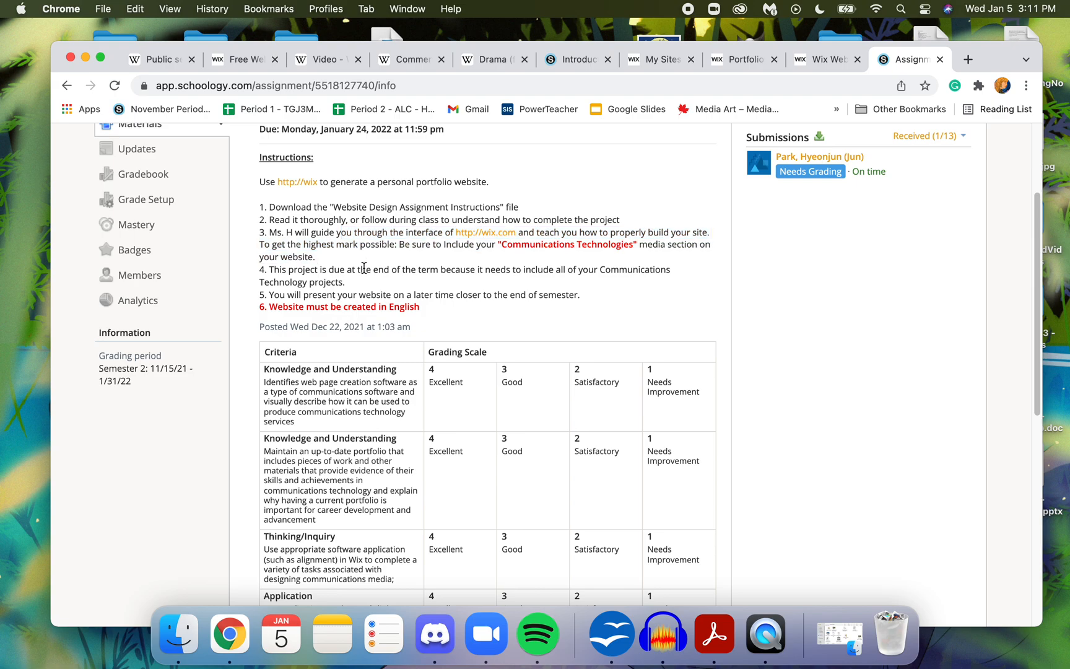
drag(339, 249, 335, 256)
drag(400, 245, 546, 262)
click(409, 289)
drag(389, 271, 403, 284)
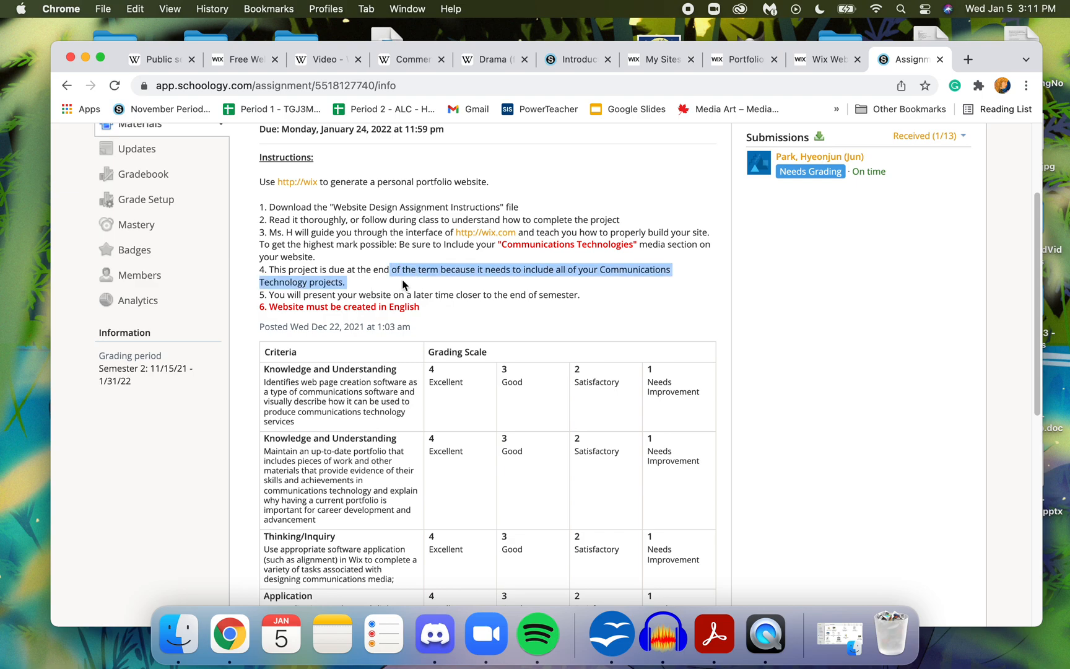
click(405, 294)
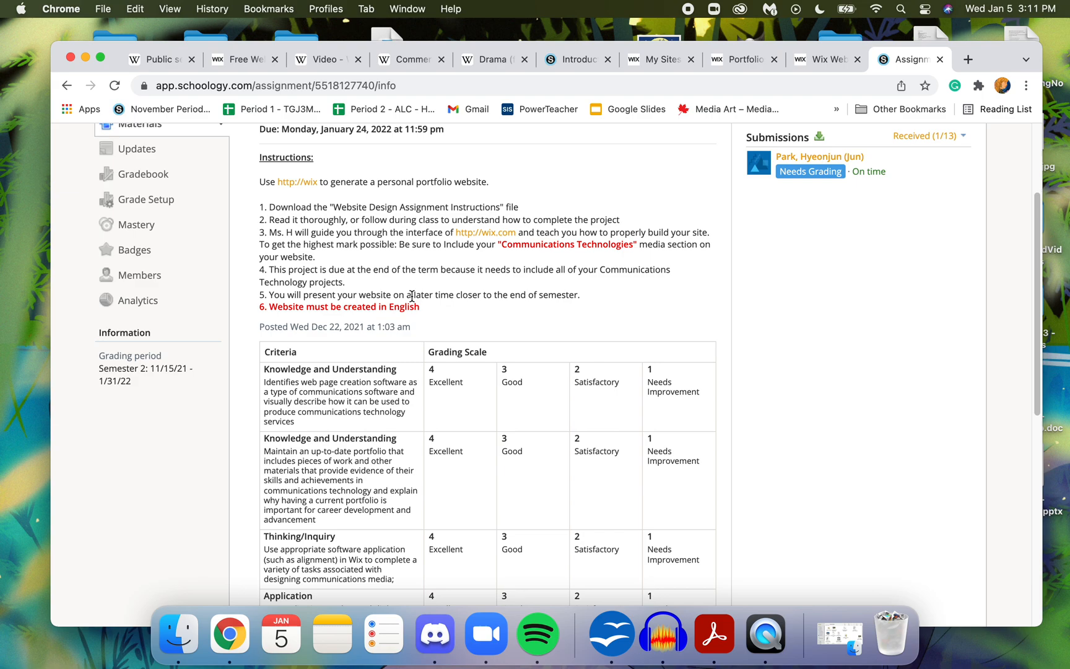
drag(292, 294, 598, 302)
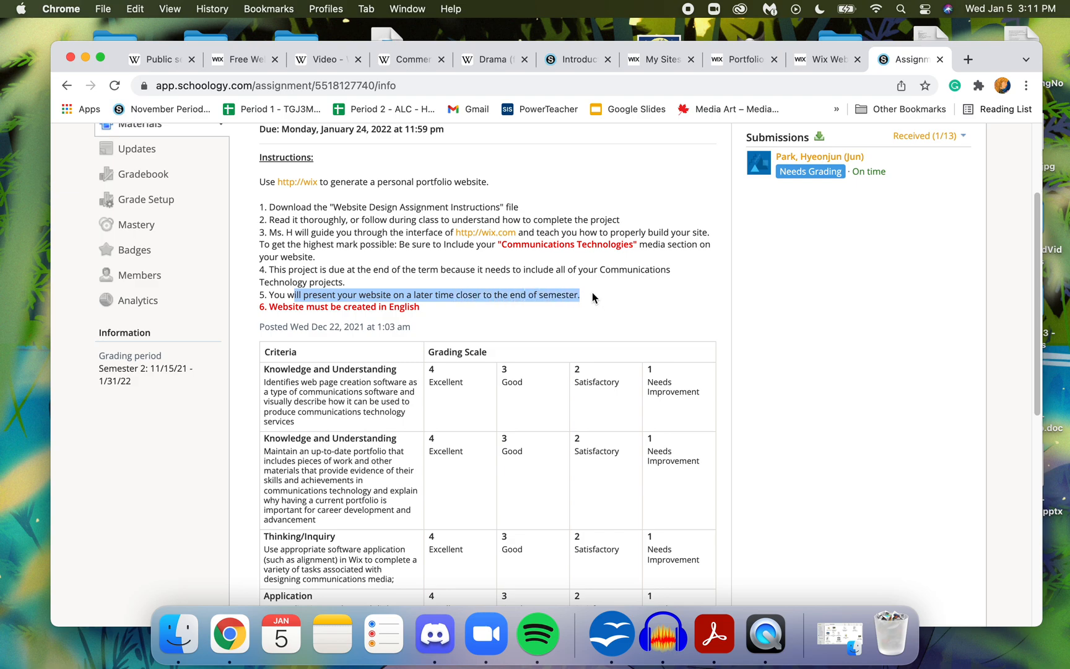
click(549, 289)
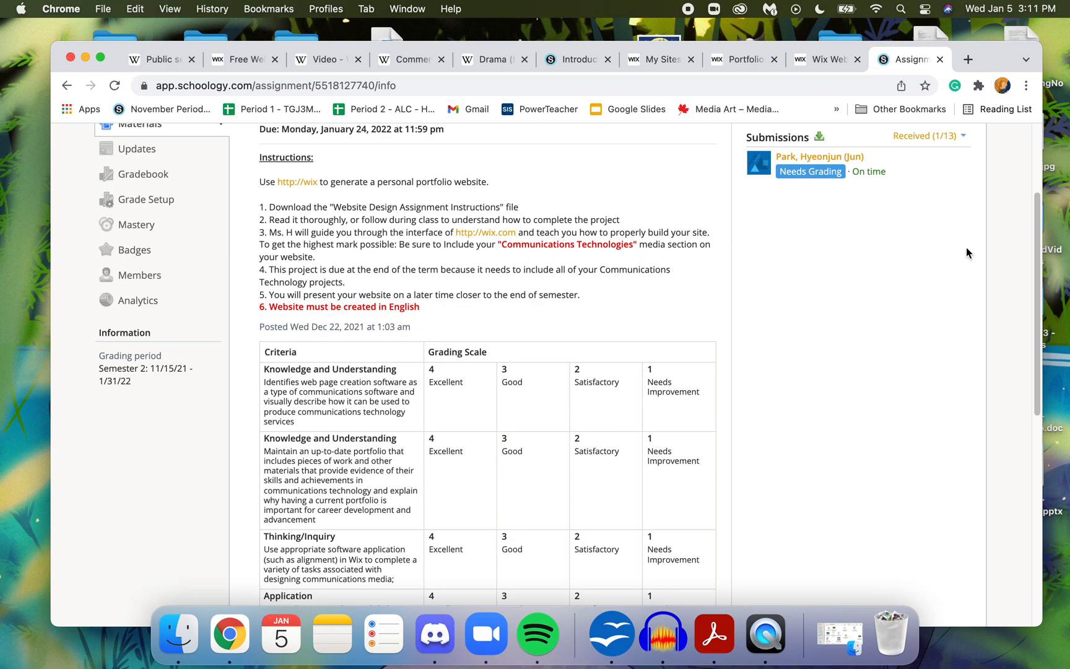
- View the attached Website Design Assignment Instructions PDF and read its objective, task, suggested pages and submission component
drag(1038, 265, 1007, 442)
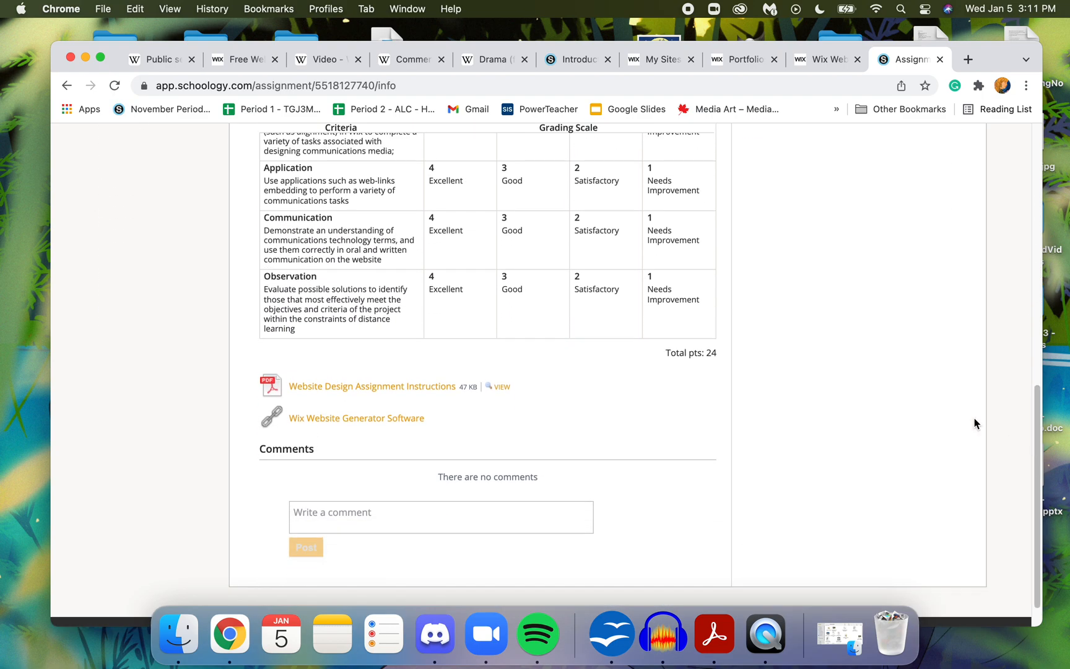
click(497, 387)
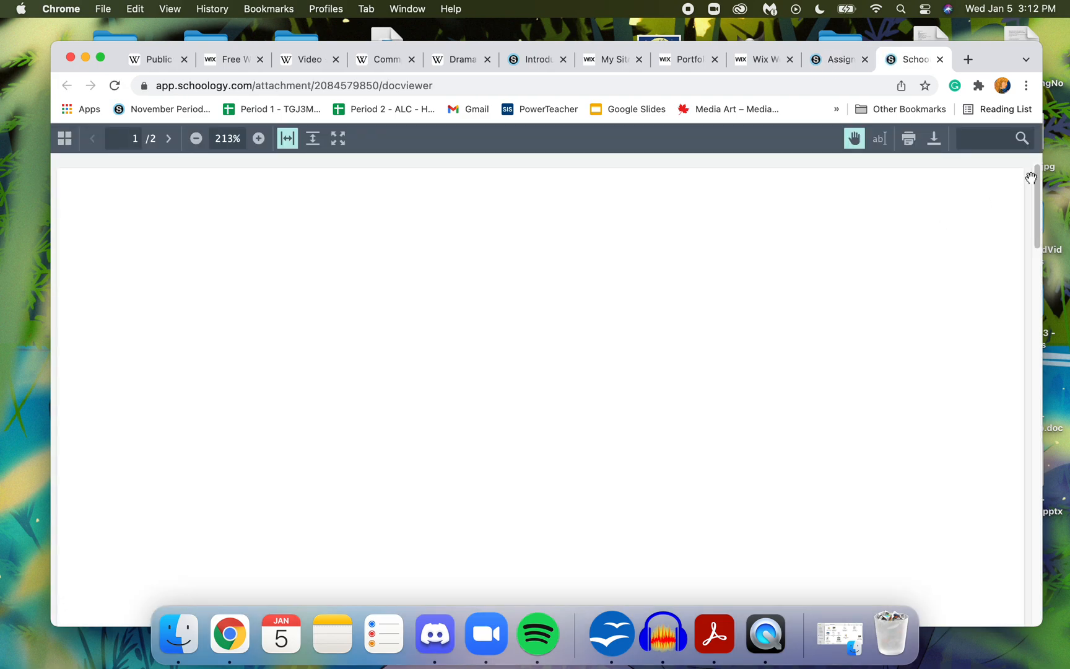
drag(1039, 186, 1038, 220)
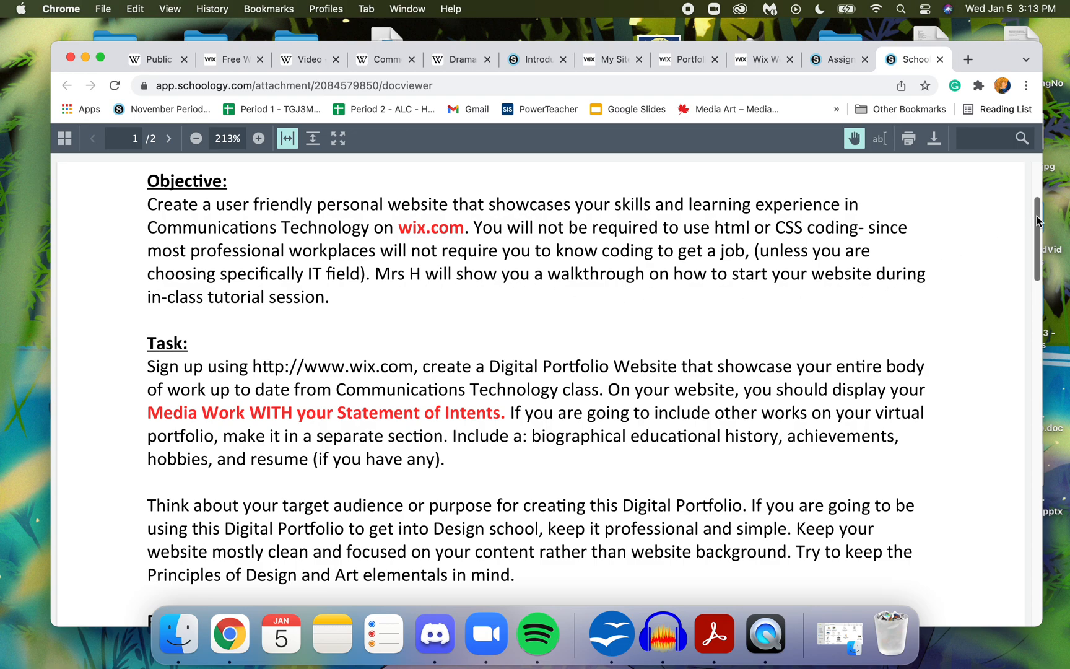
drag(1032, 222, 1033, 246)
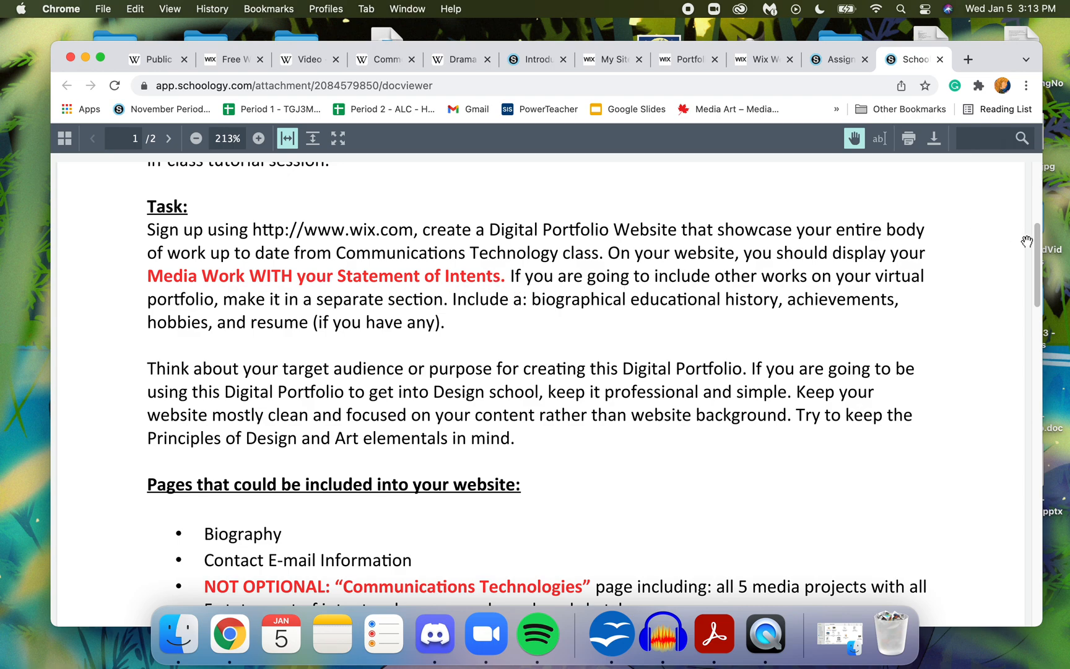
drag(1038, 240, 1040, 245)
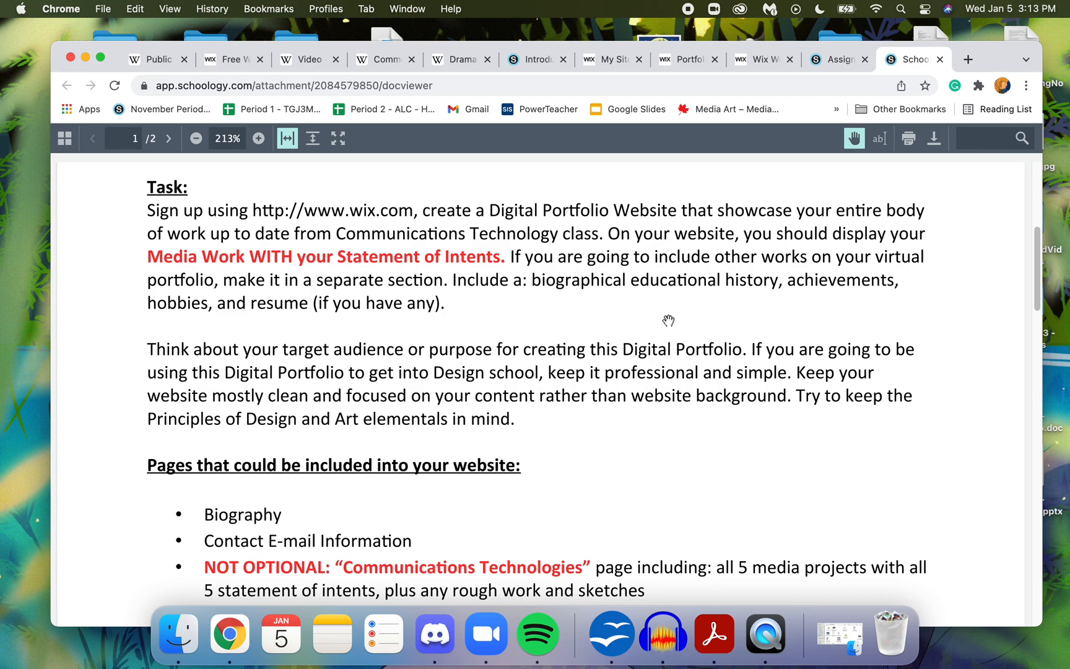
scroll(1038, 263, down, 5)
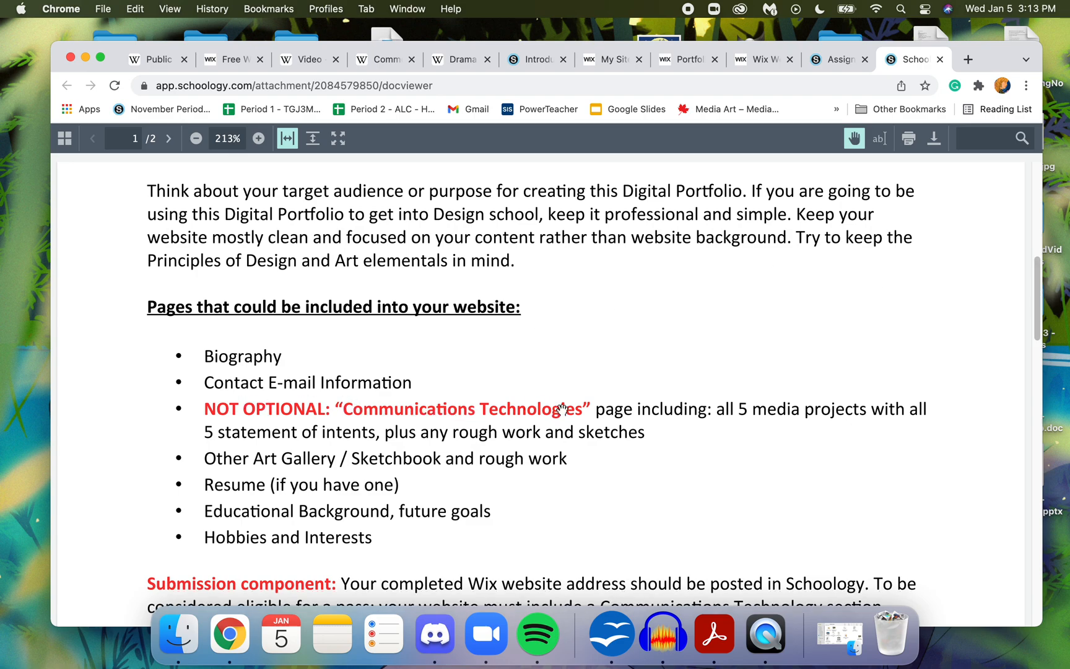
drag(1036, 289, 1043, 340)
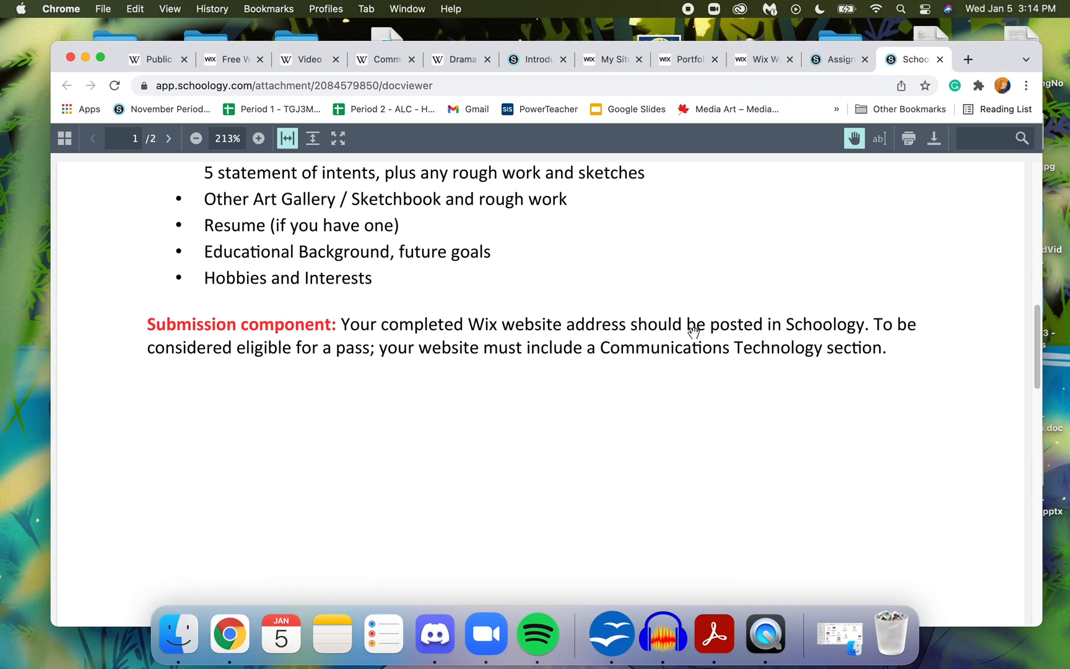
- In the earlier Schoology tab, switch to the TGJ3M course and open Assignment 4: Website Portfolio Production from its upcoming assignments
click(534, 60)
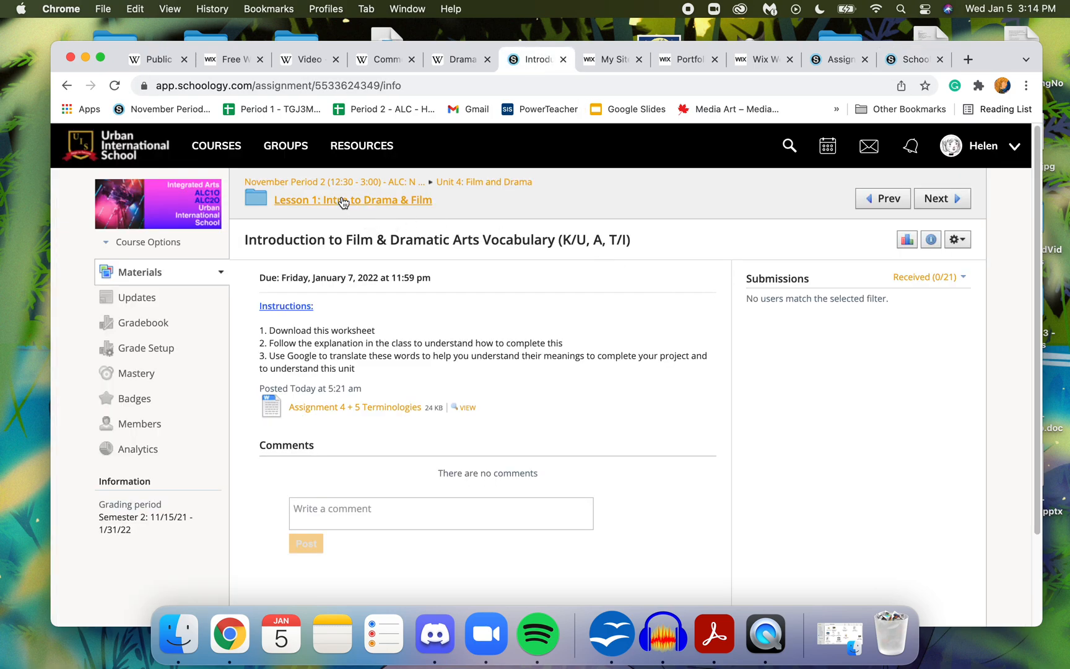
click(216, 145)
click(391, 310)
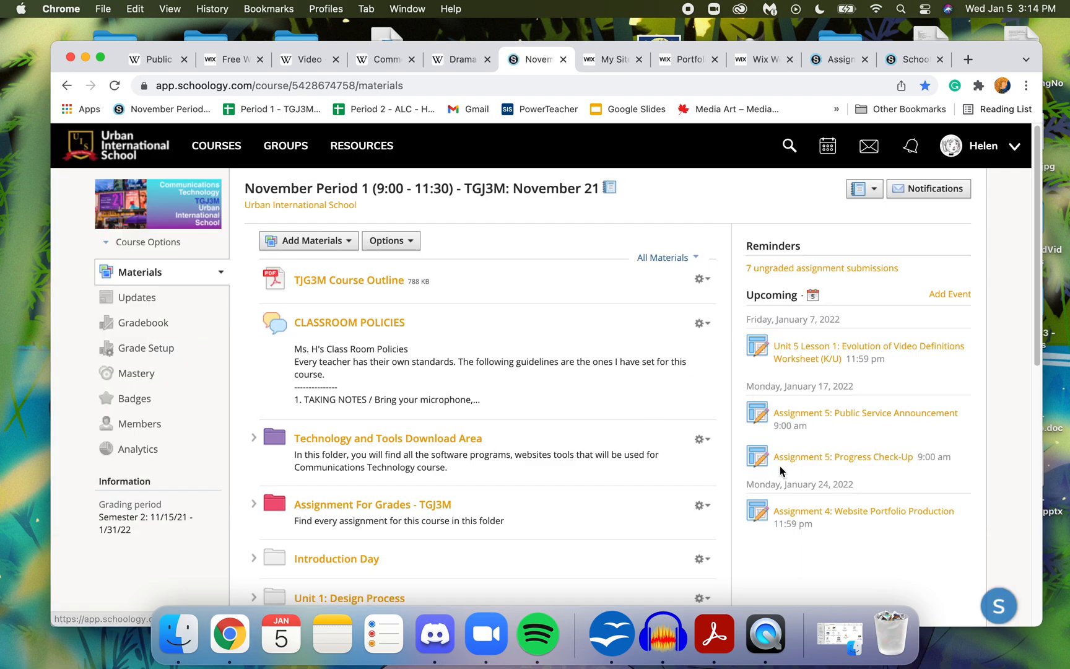
click(808, 514)
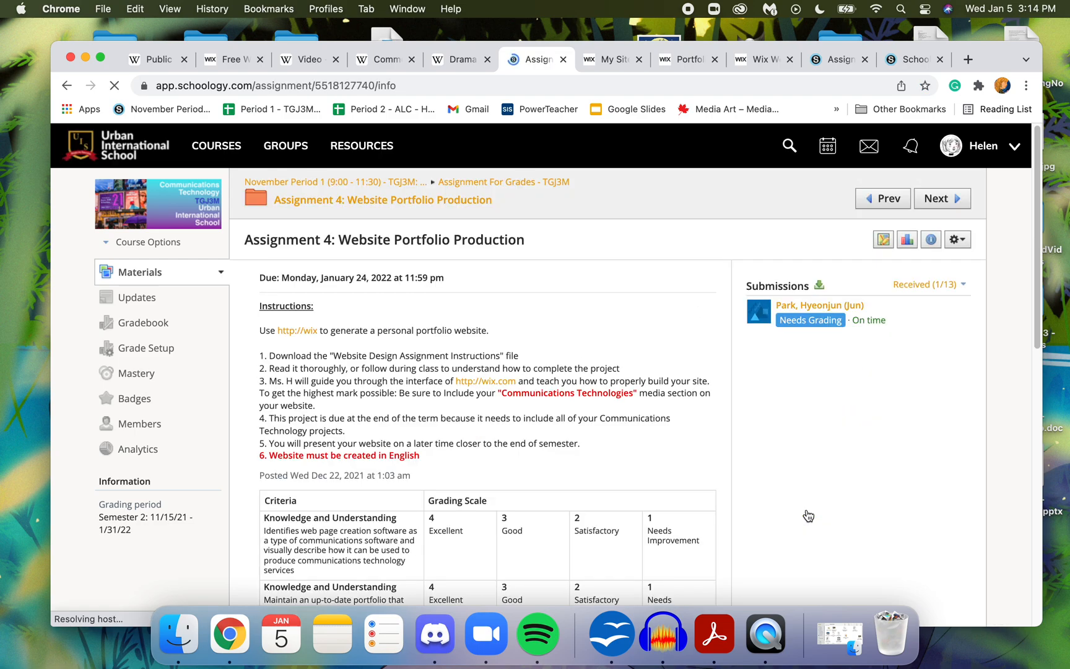
- View the student's received submission with its Wix site link and teacher comments, and return to the assignment page
click(813, 304)
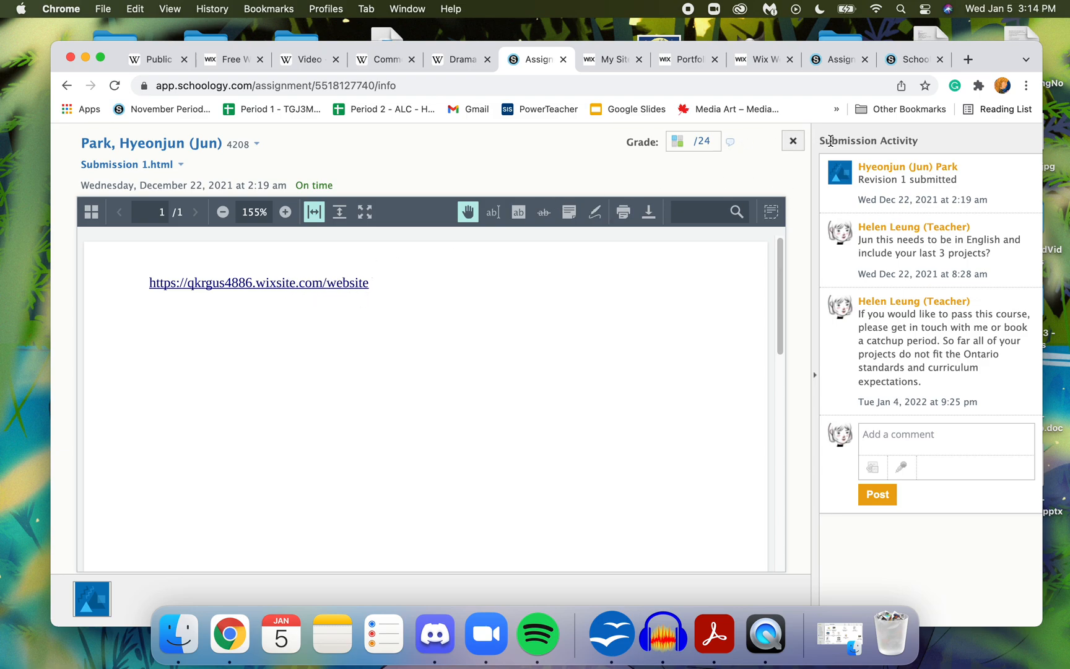
click(793, 141)
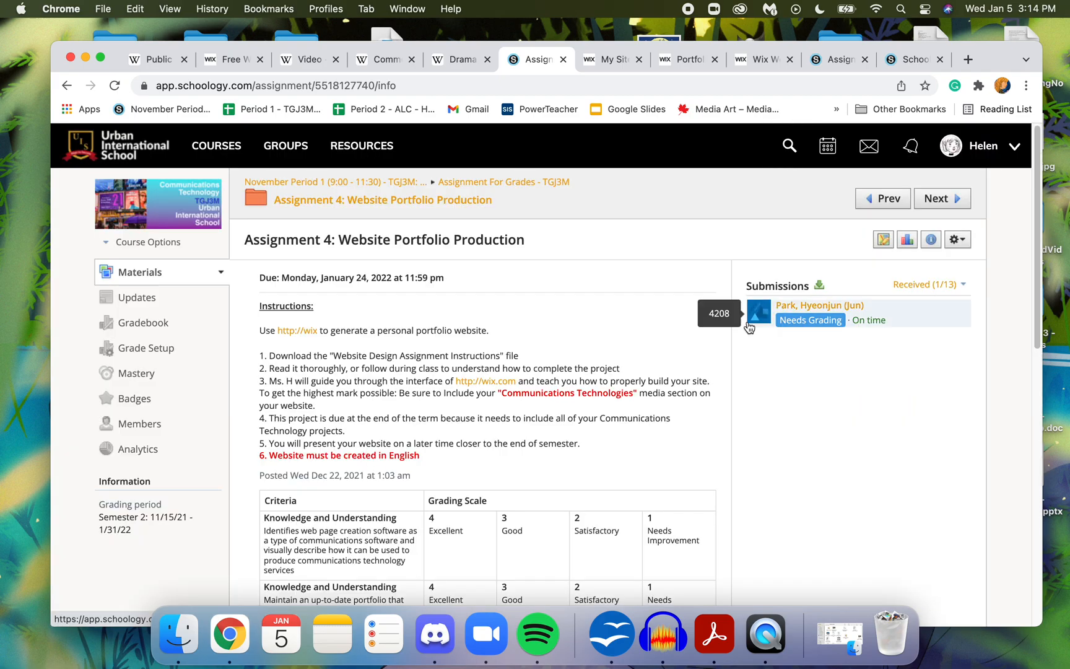
drag(1036, 249, 1060, 290)
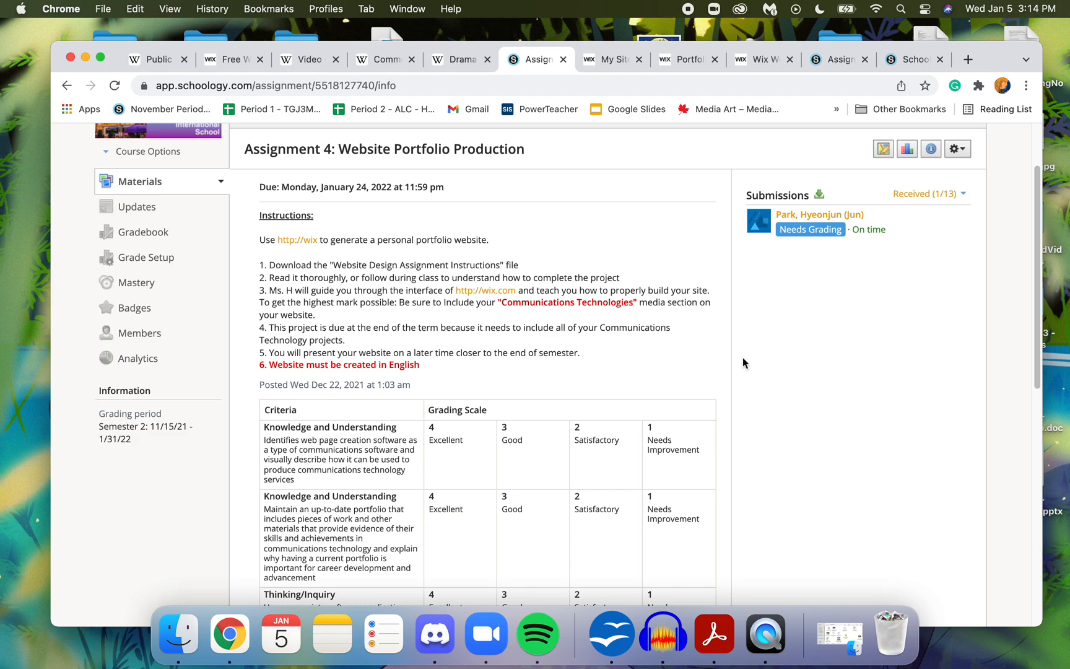
- Look over the Digital Portfolio Website rubric on page 2 of the instructions PDF and return to the document's beginning
click(907, 59)
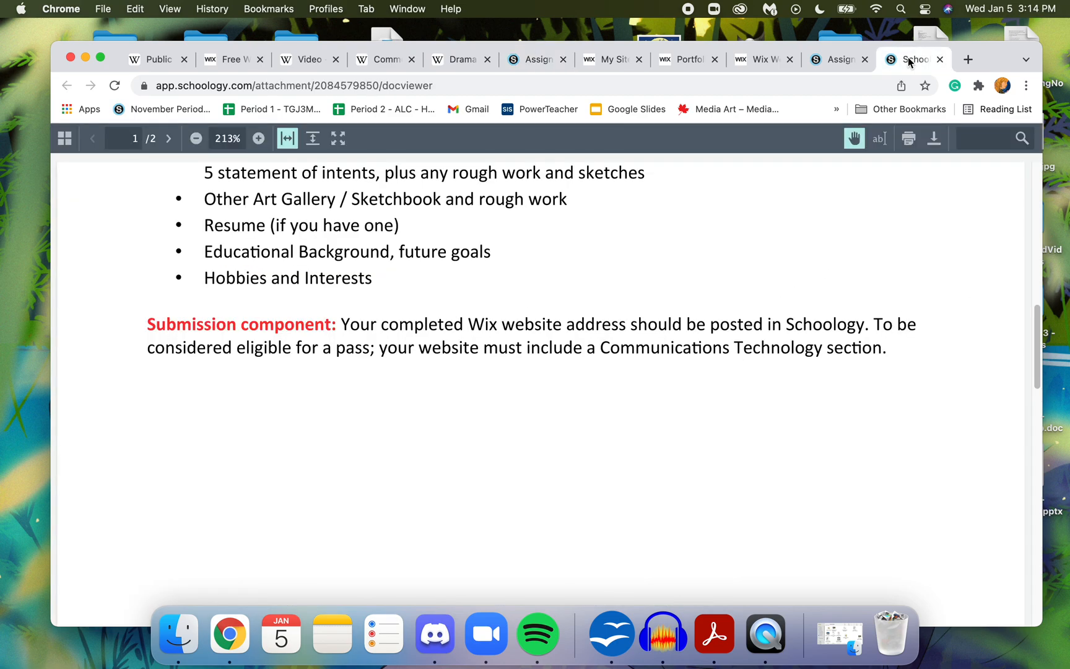
scroll(1040, 345, down, 10)
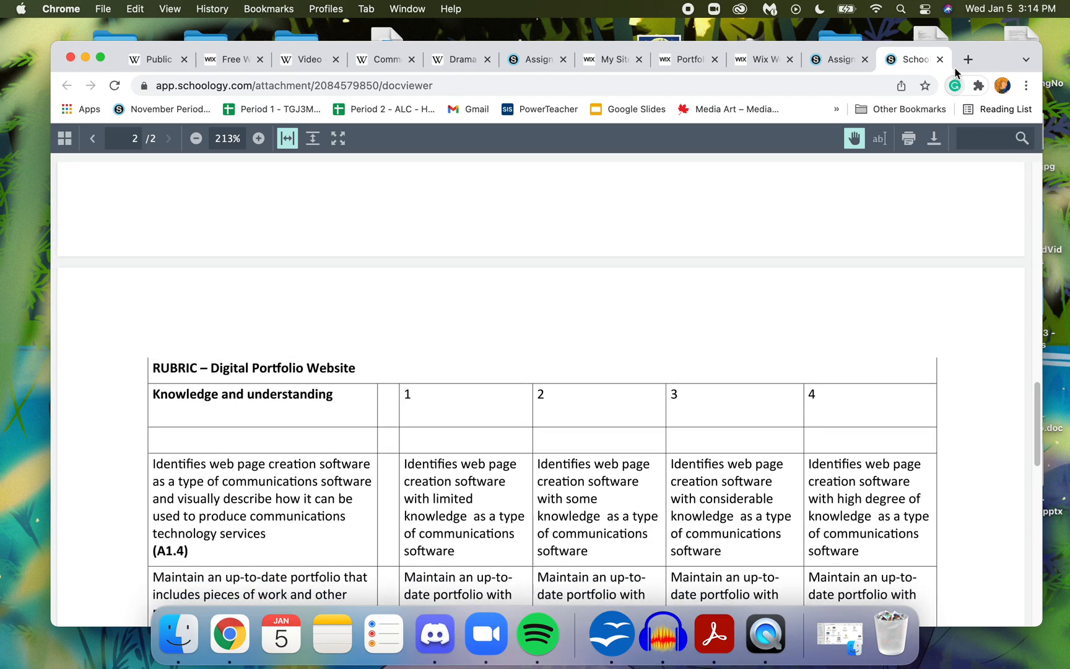
click(1039, 270)
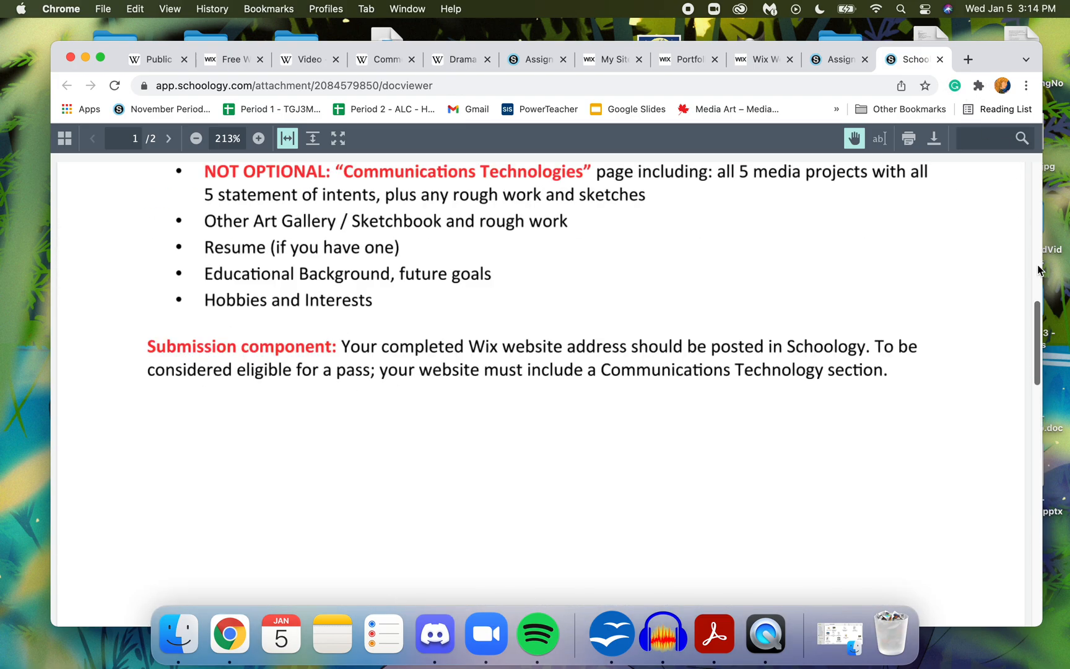
click(1040, 270)
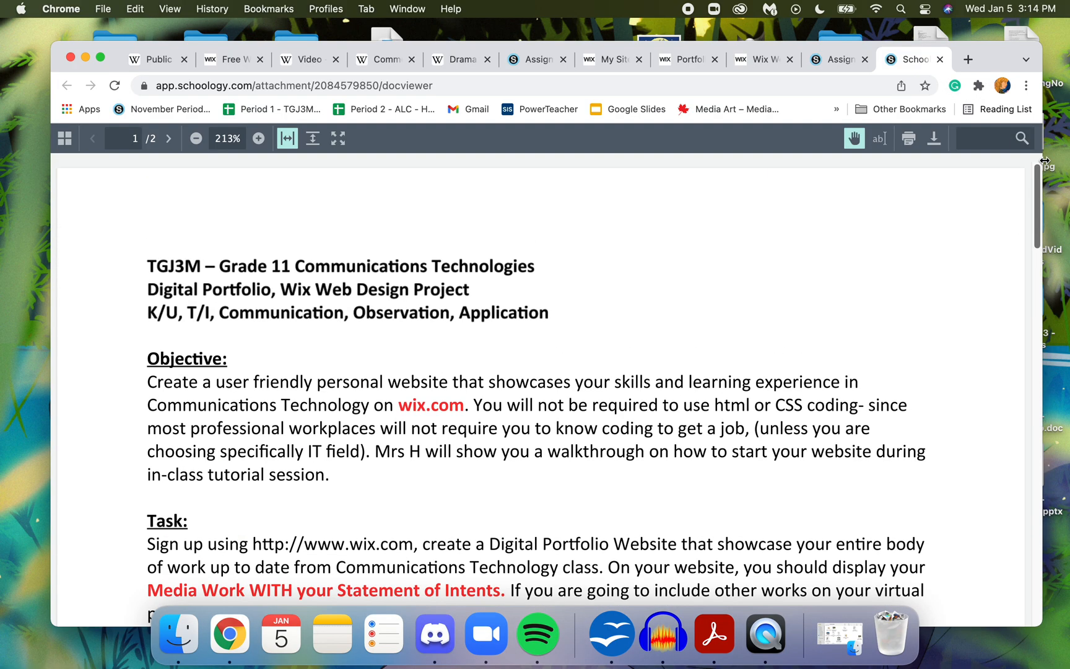
- Close the instructions PDF, return to the Wix editor and expand the browser window to full screen
click(940, 59)
click(824, 60)
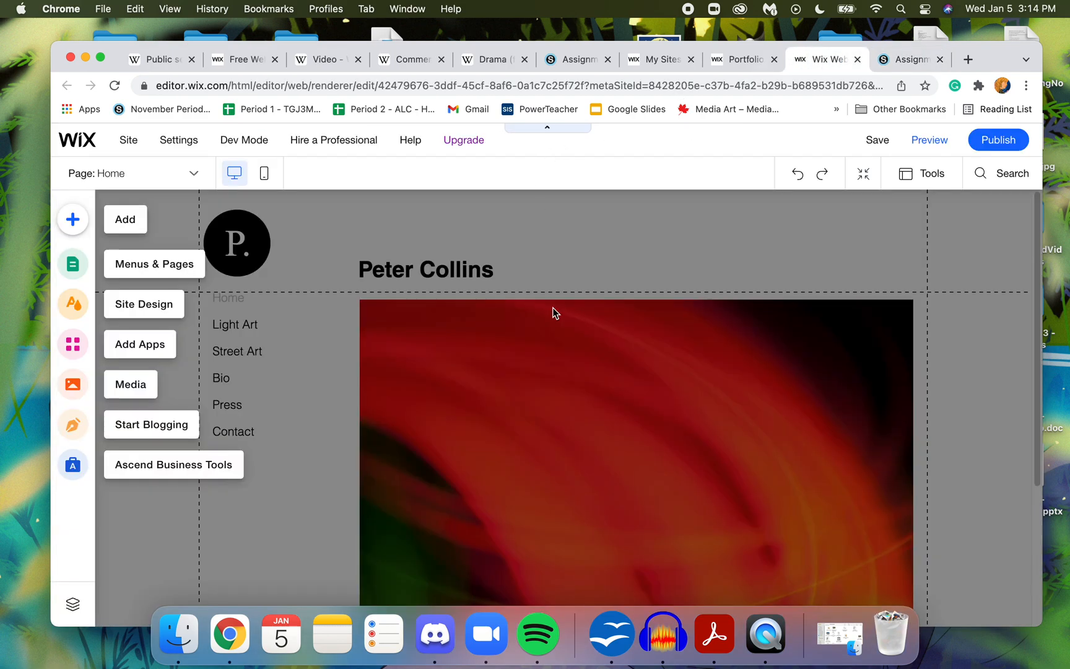
click(101, 60)
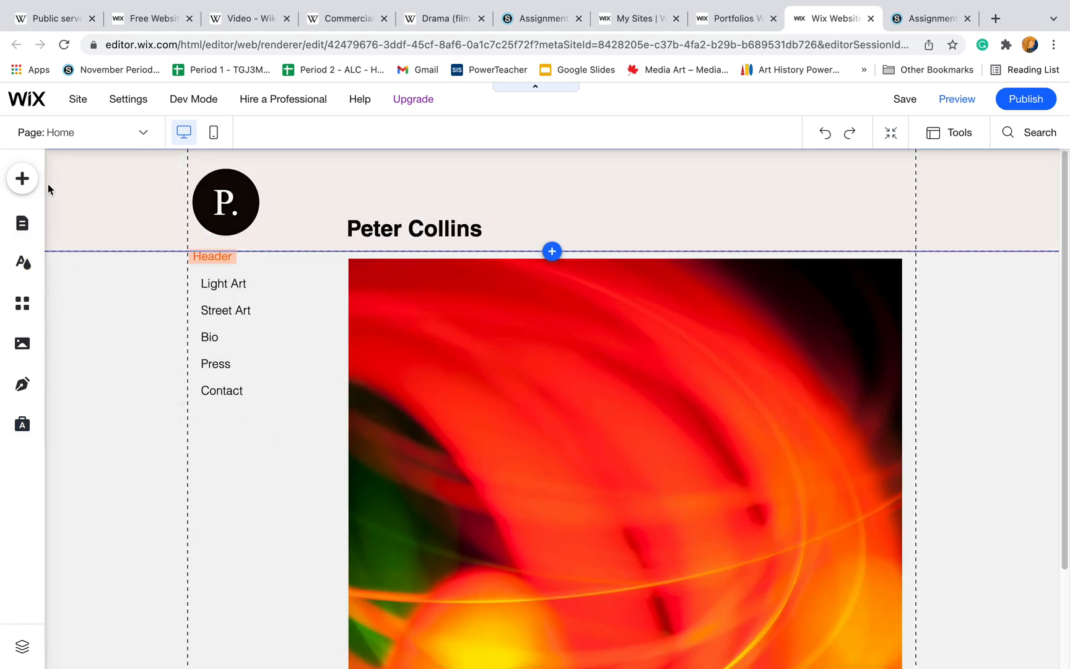
- Browse the element categories available to add to the site, including Strip, Store, Text, Image, Button and Gallery
click(21, 178)
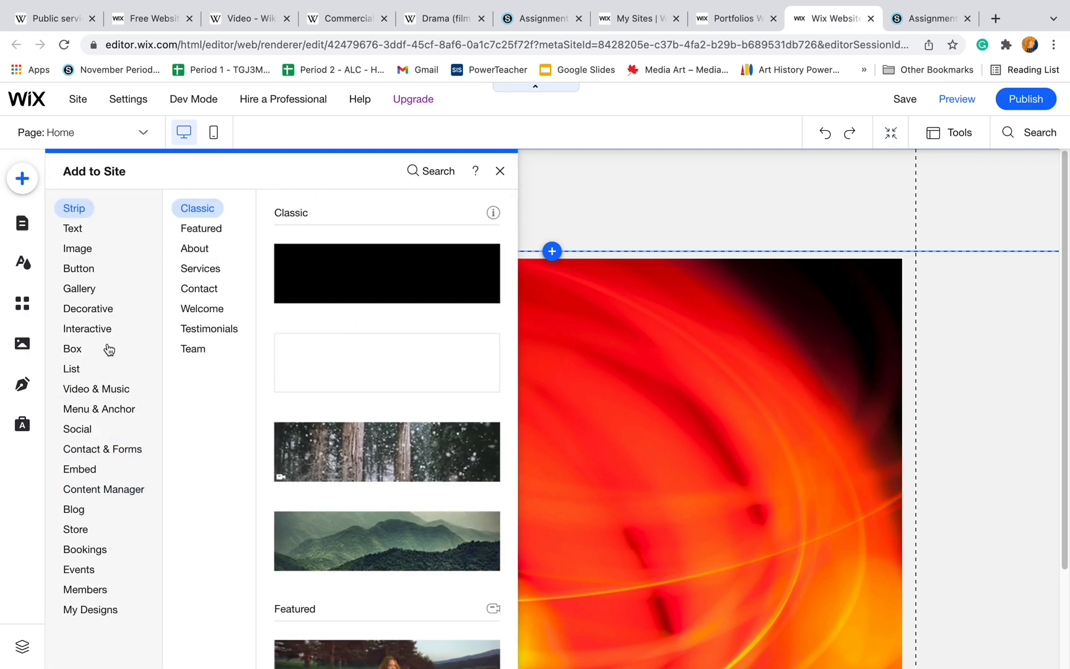
click(76, 529)
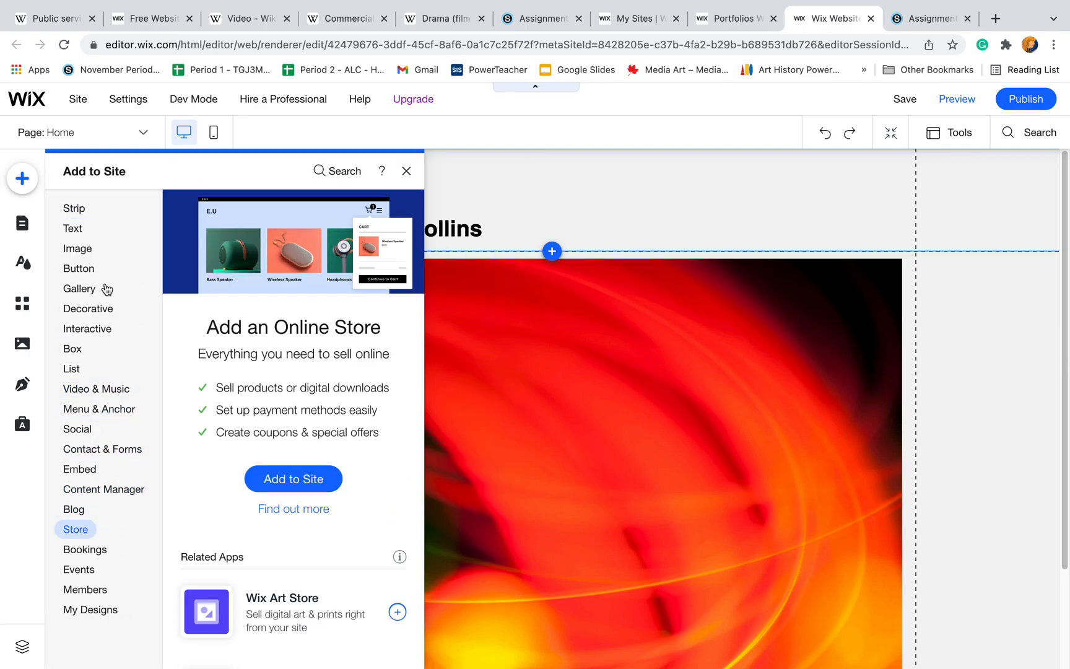
click(85, 230)
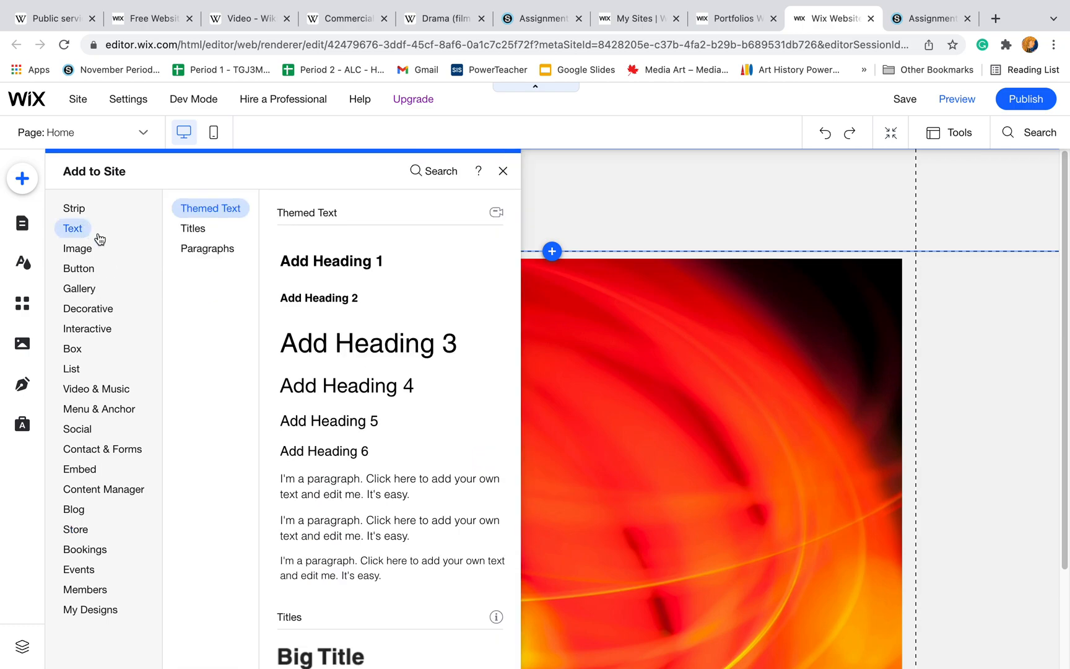
click(78, 248)
click(74, 290)
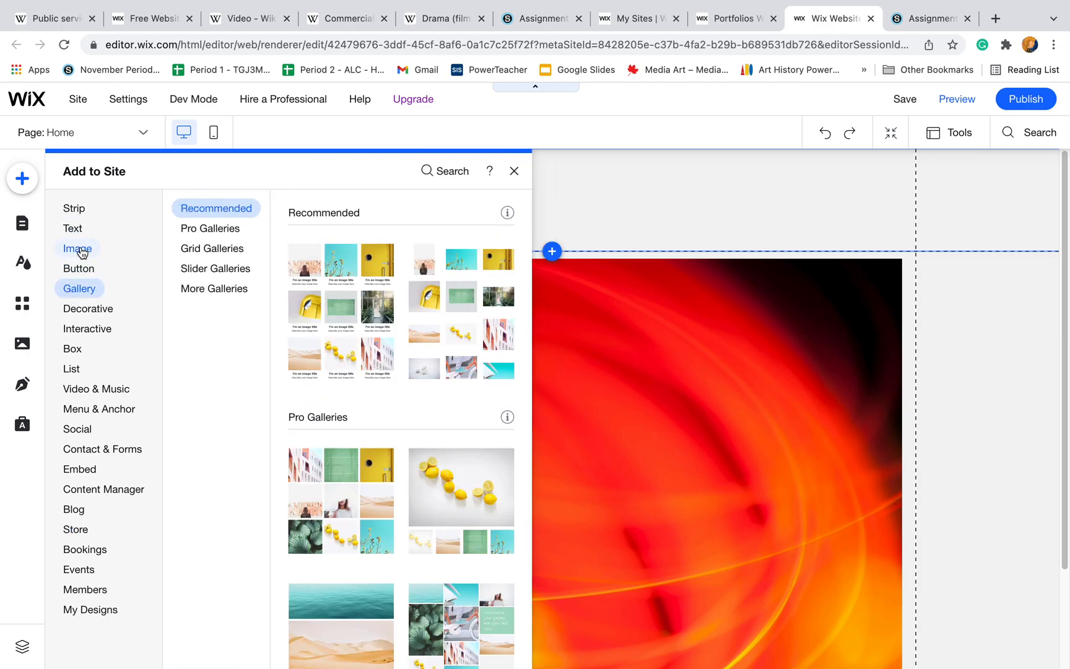
click(80, 229)
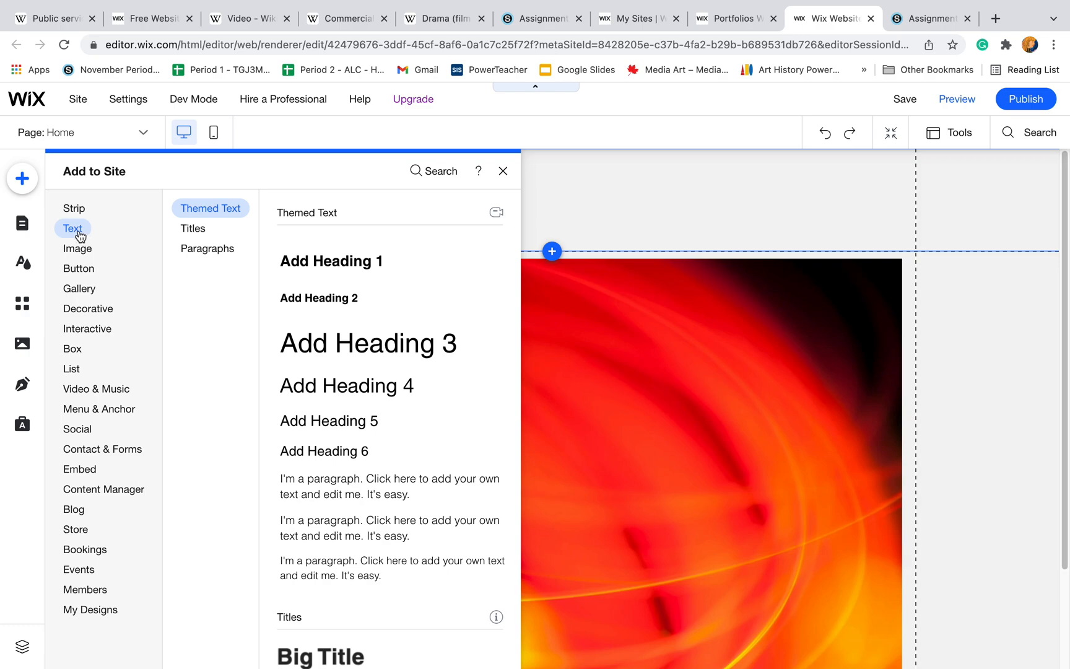
click(86, 250)
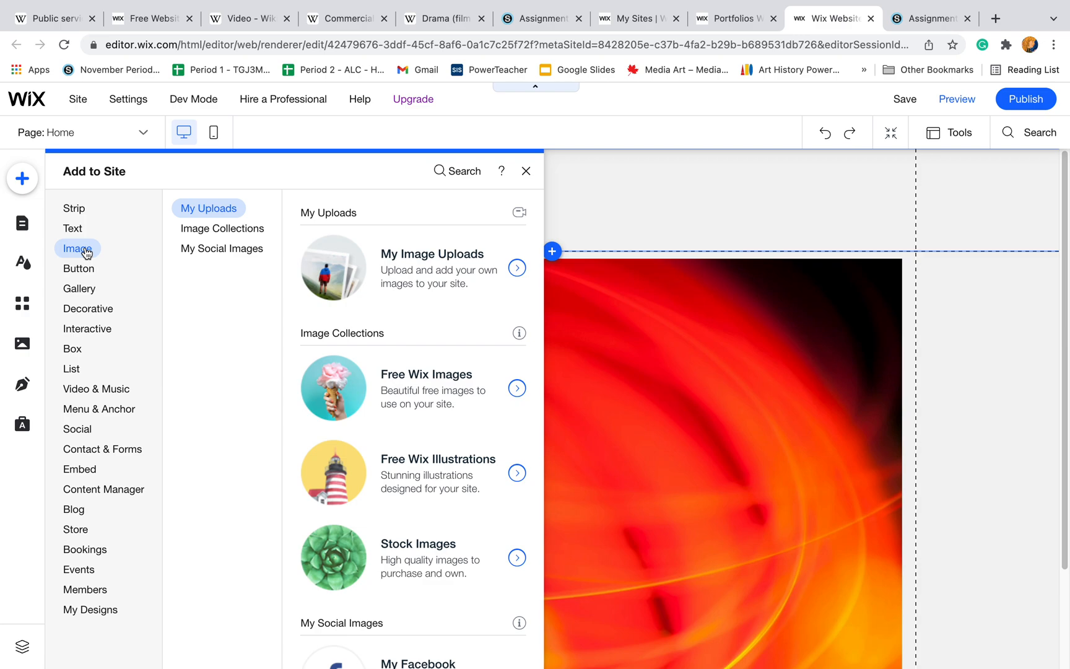
click(86, 271)
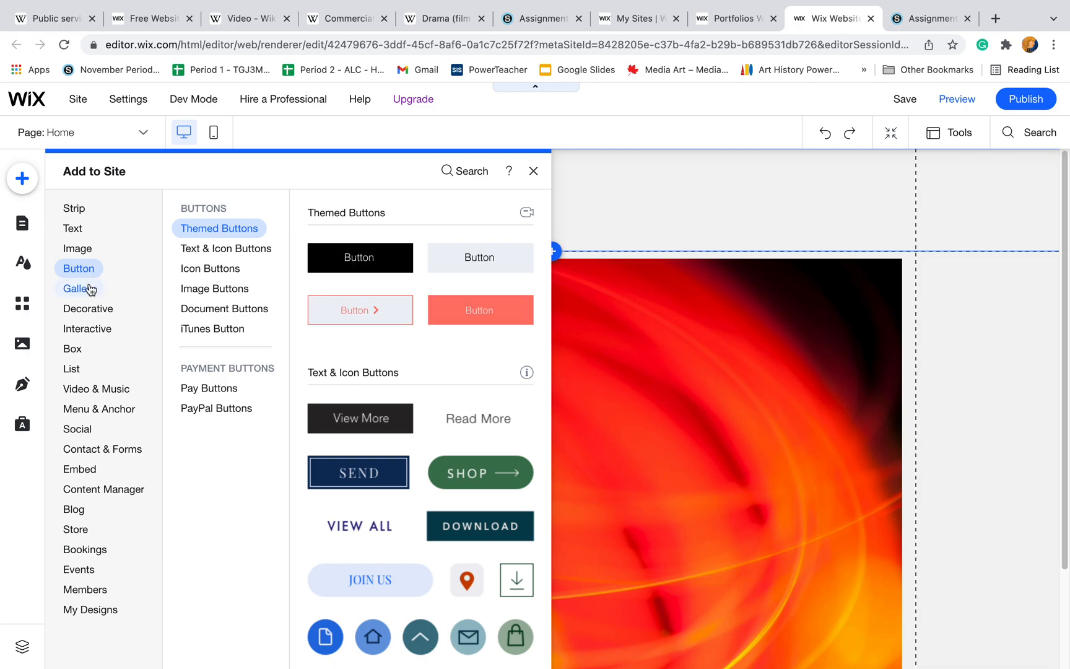
click(90, 288)
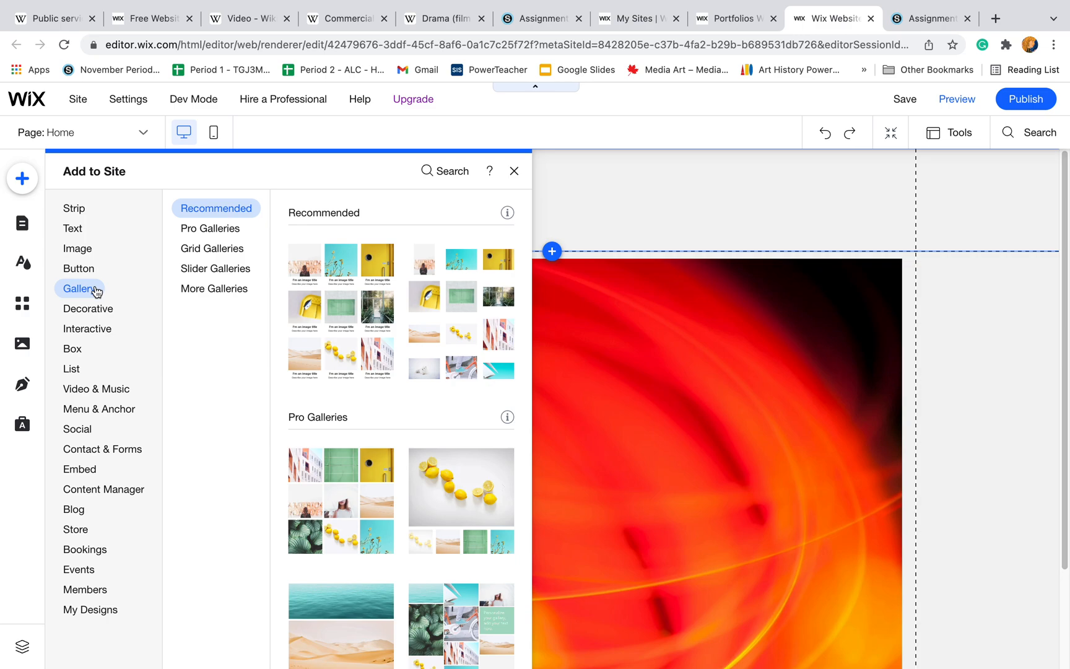
click(710, 417)
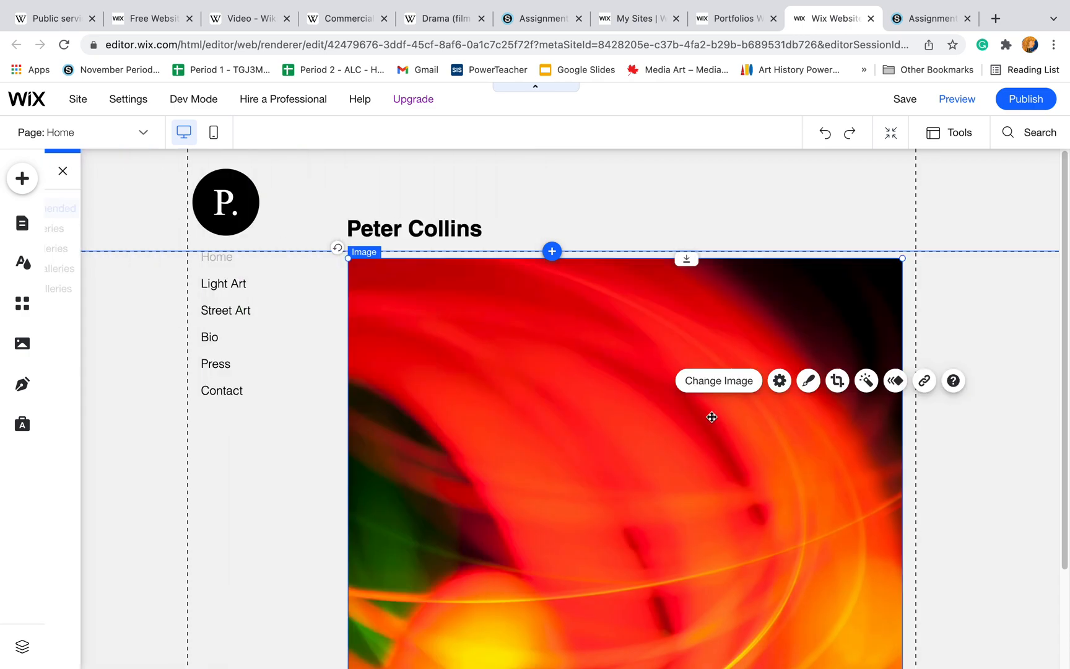
click(623, 356)
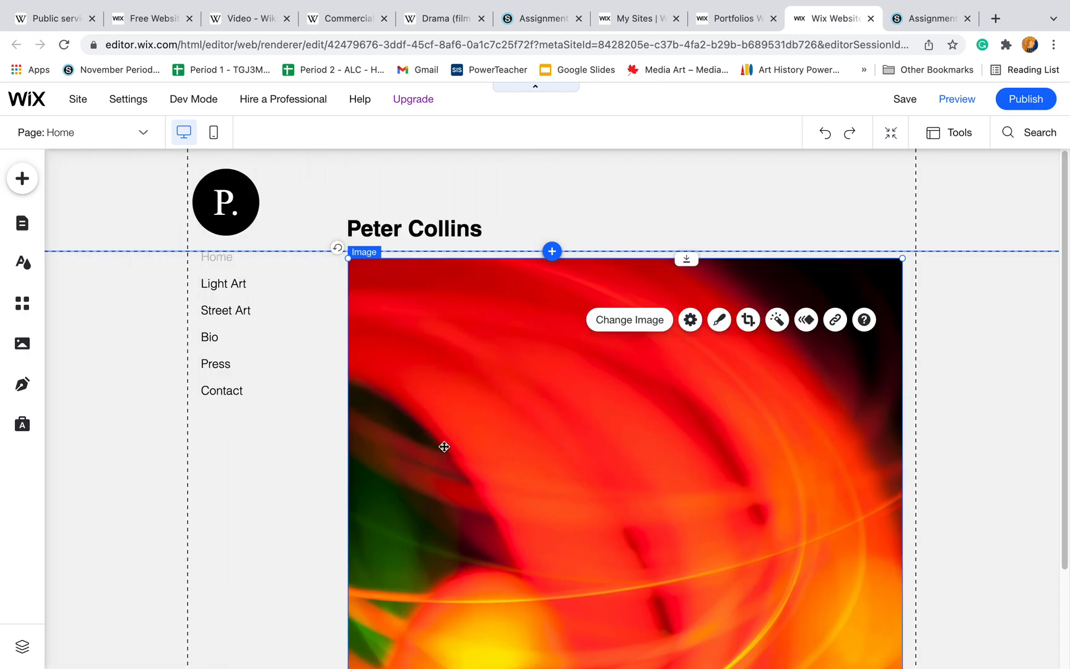
drag(1065, 271, 1063, 305)
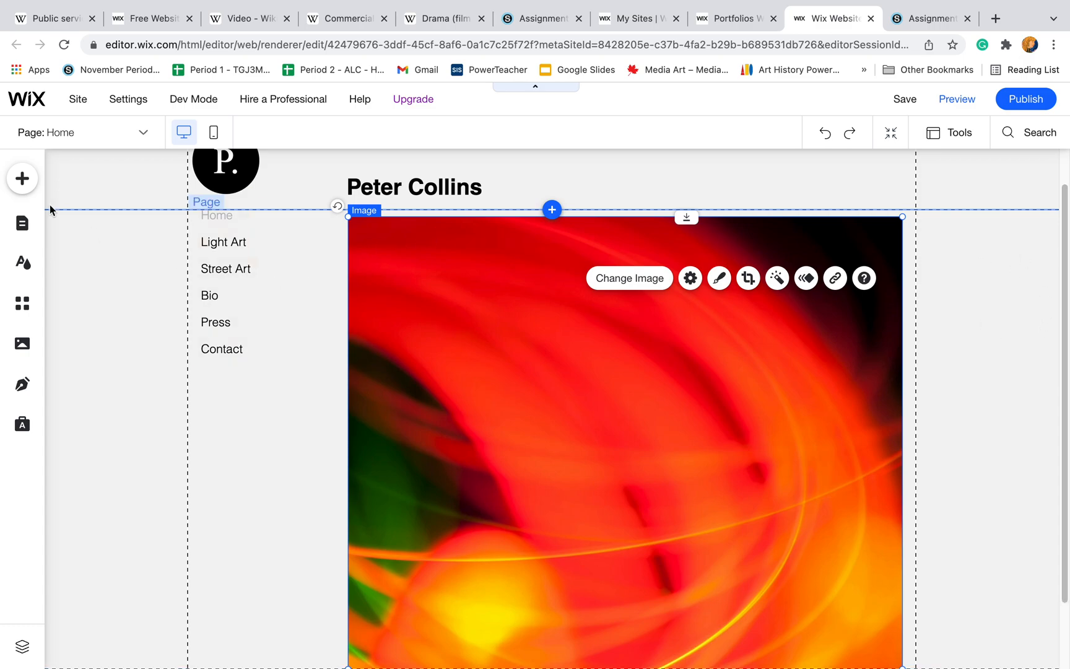
click(22, 179)
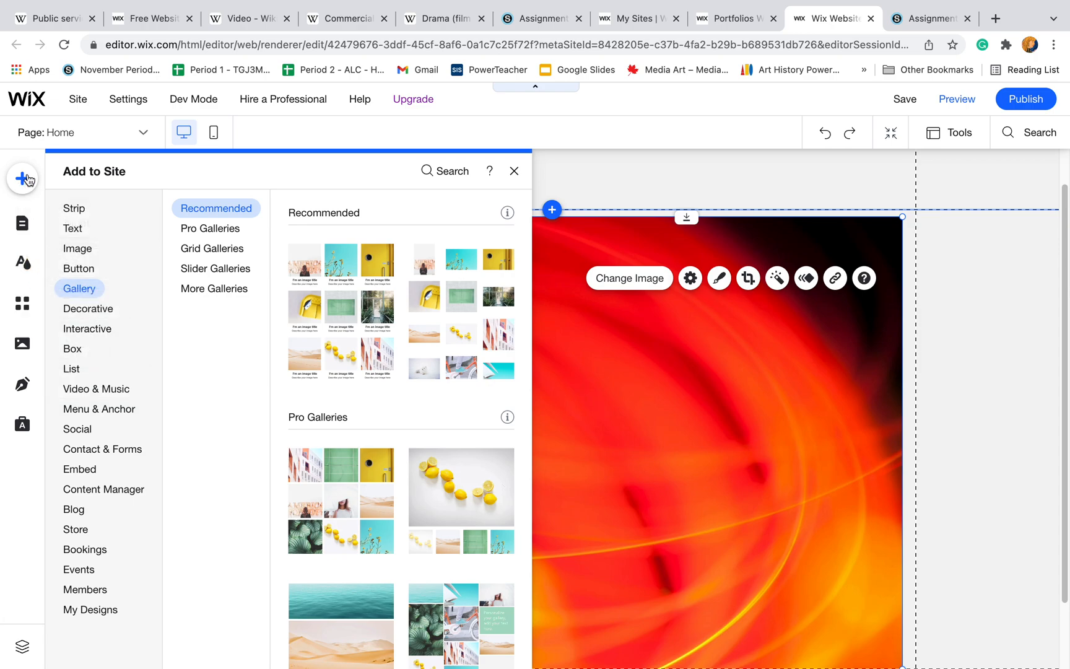
click(1021, 285)
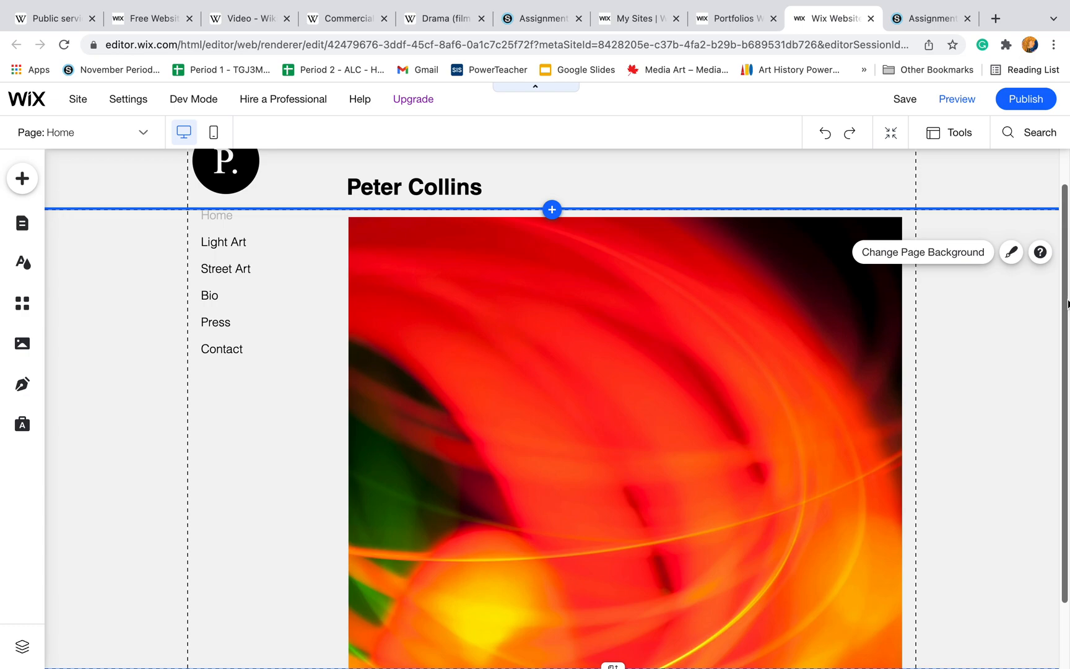
- Extend the header's lower boundary slightly downward to shift the home page's menu and image down
scroll(1066, 303, up, 2)
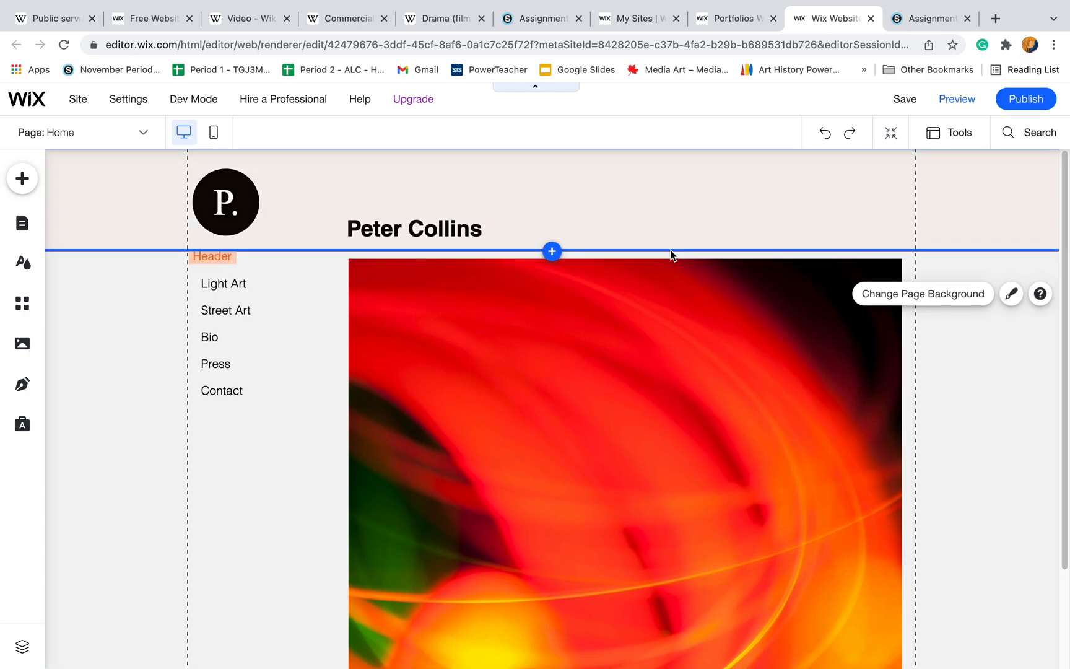
click(553, 252)
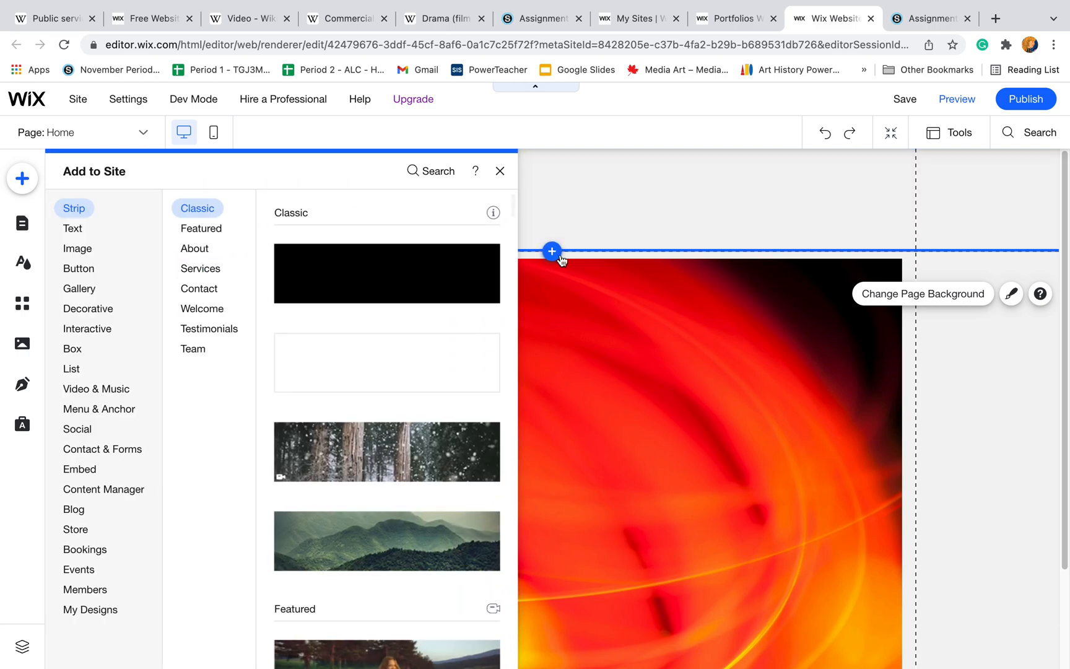
click(719, 212)
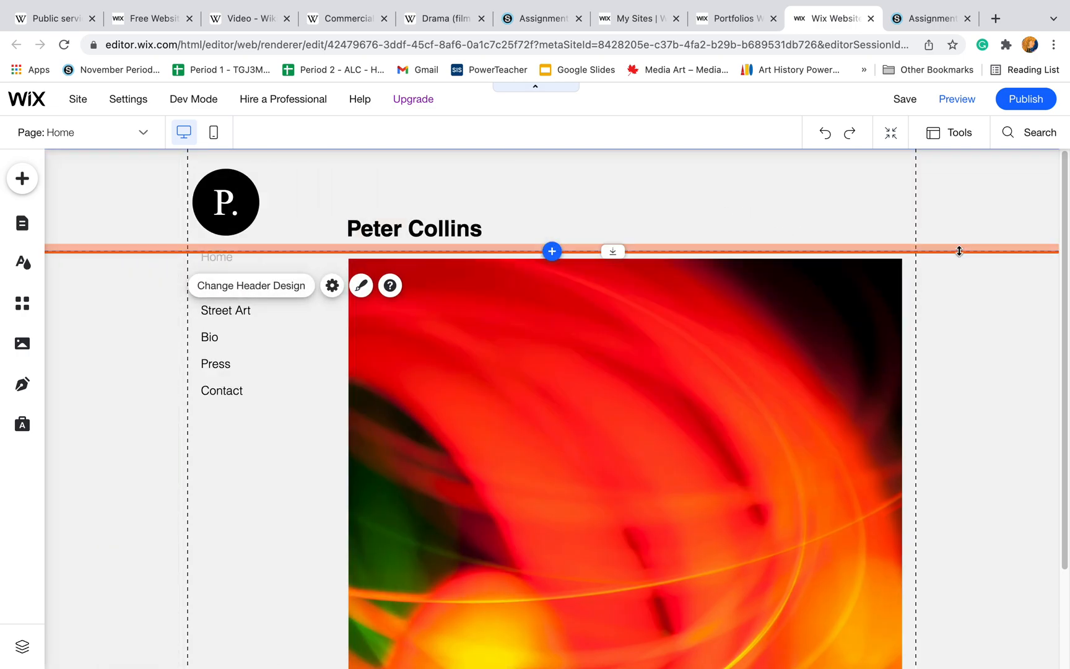
drag(959, 268, 927, 265)
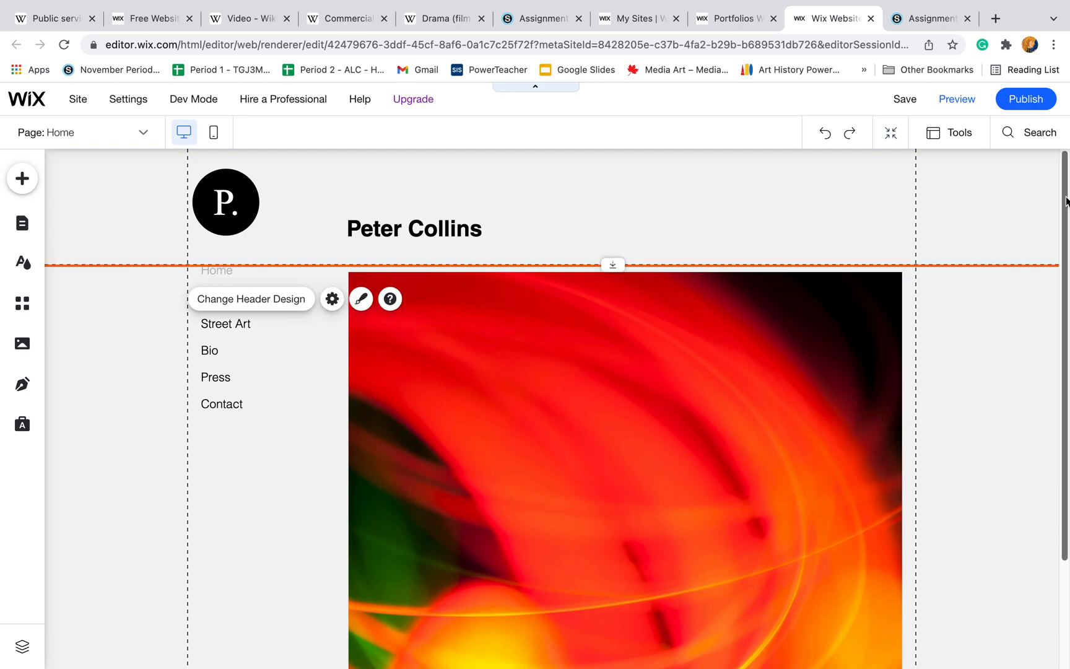
- Lengthen the home page by moving the footer's upper boundary down repeatedly, leaving empty space beneath the main image
drag(1065, 199, 1065, 305)
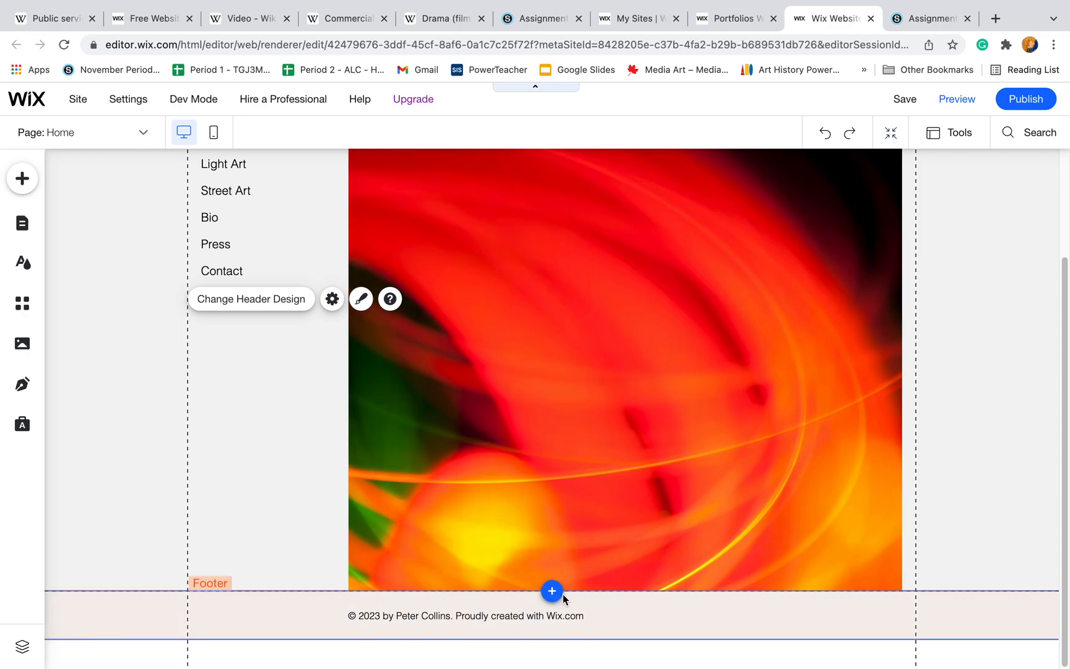
click(602, 587)
click(240, 592)
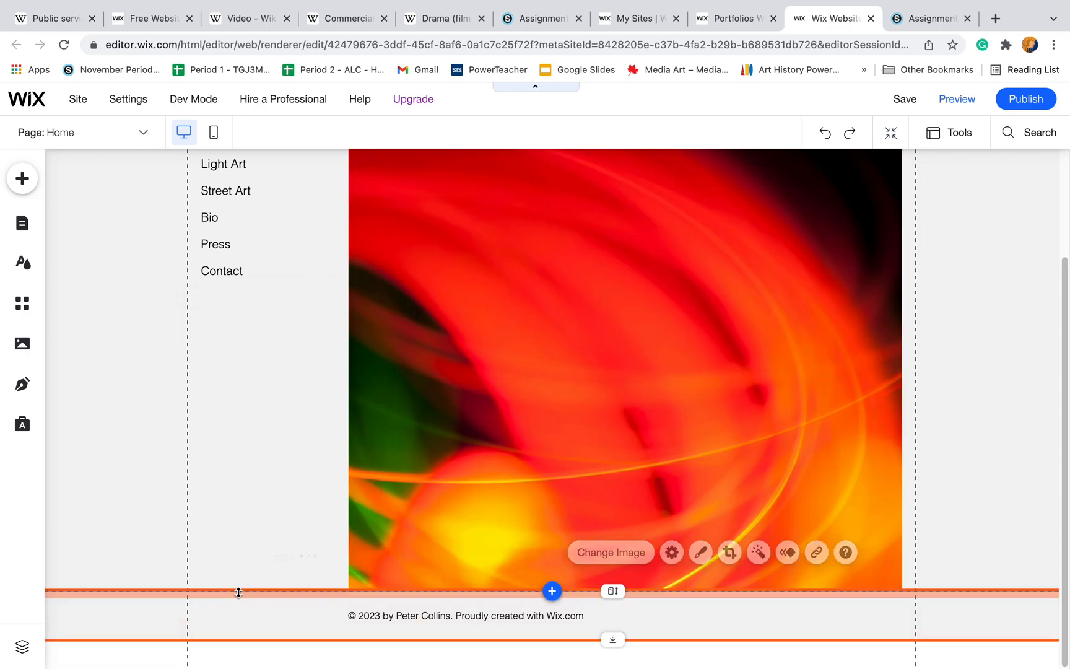
drag(240, 593, 243, 660)
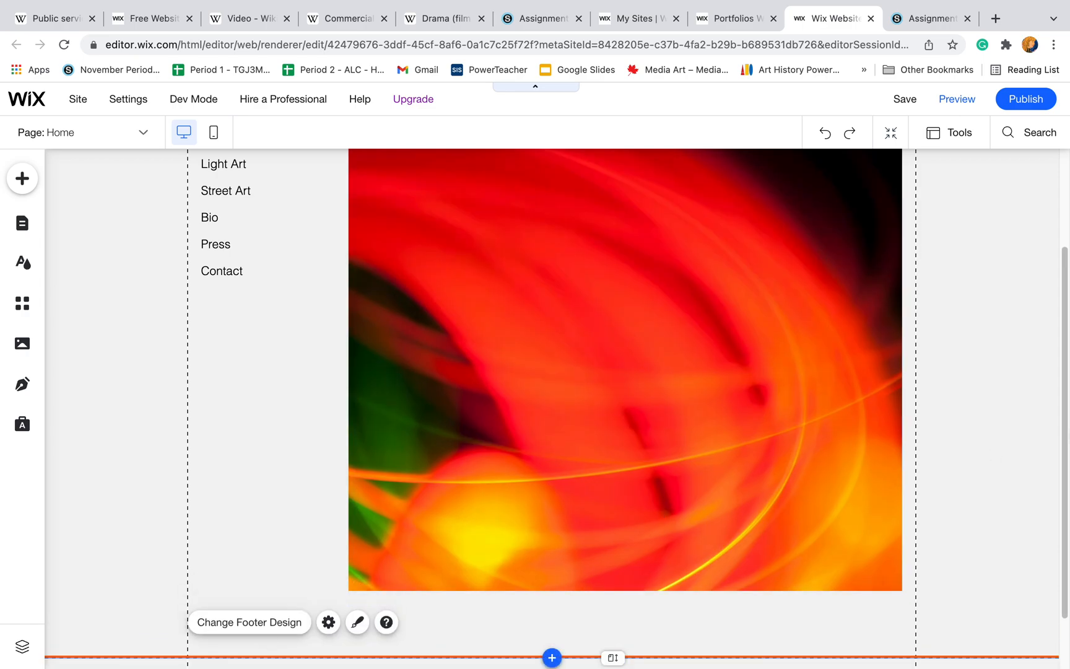
scroll(551, 377, down, 2)
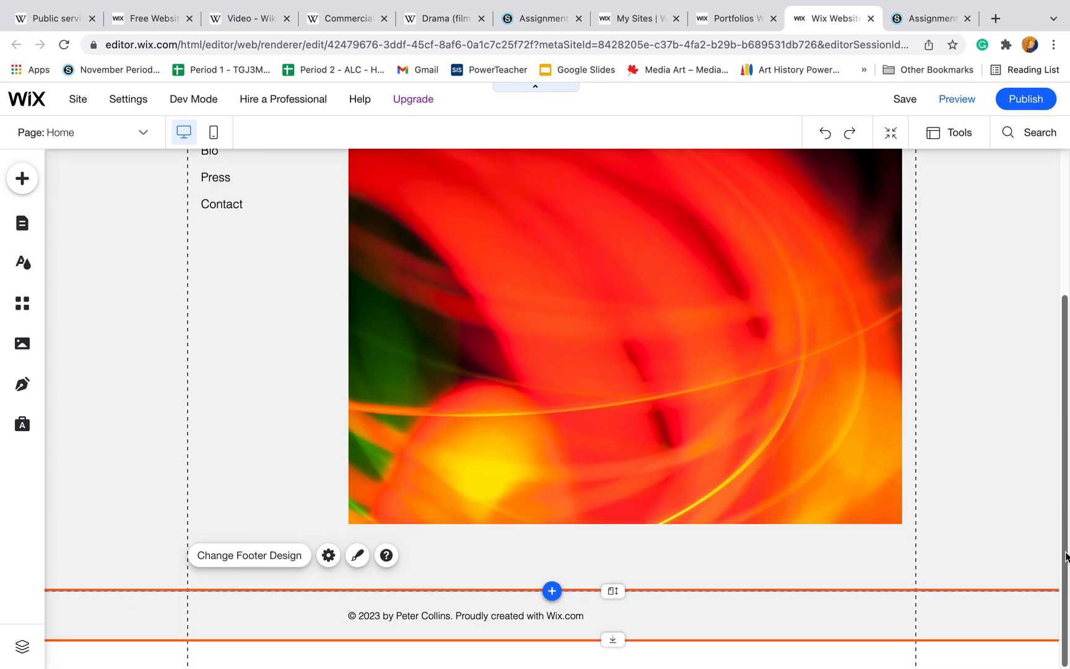
drag(970, 590, 970, 658)
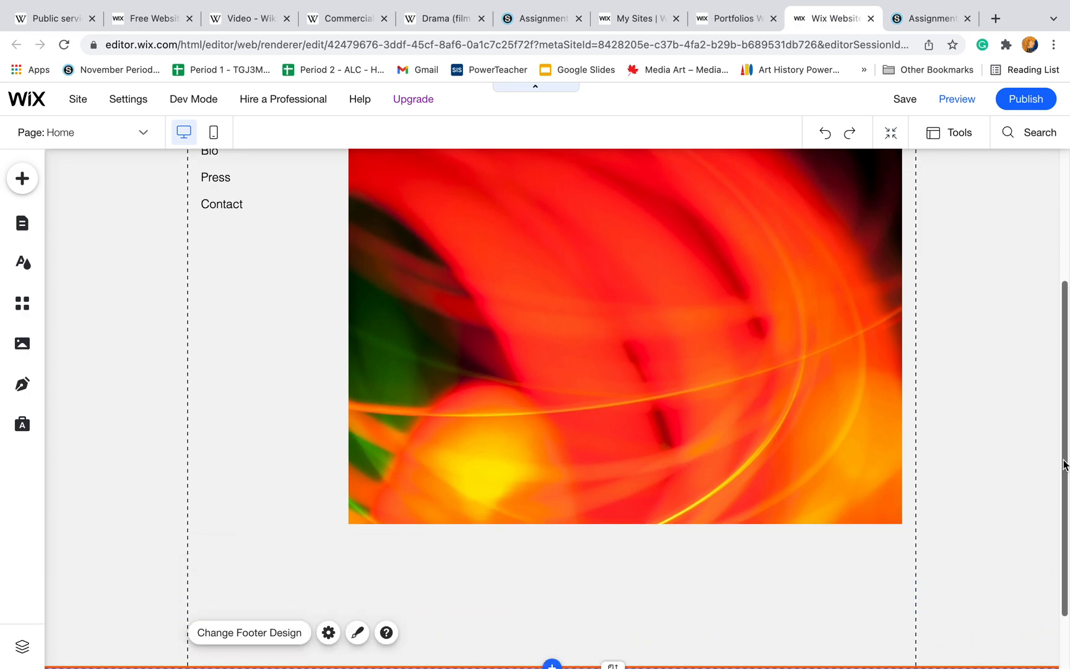
scroll(1066, 564, down, 2)
drag(959, 591, 964, 656)
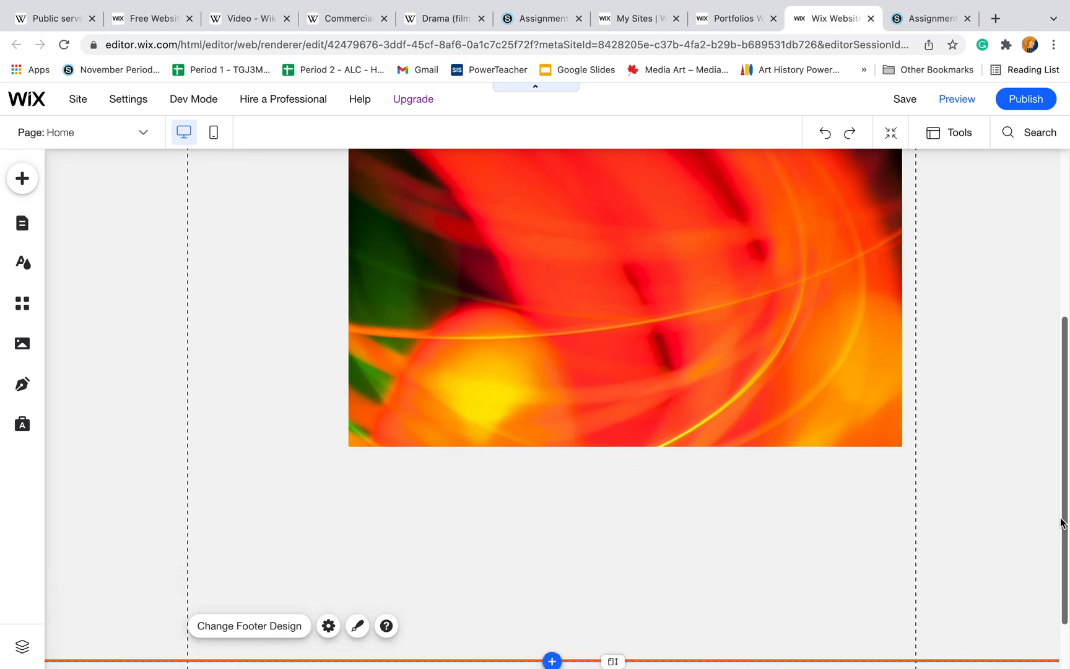
- Open the site's page list from the home page's vertical menu and bring up the Home entry's name for editing
drag(1065, 520, 1067, 352)
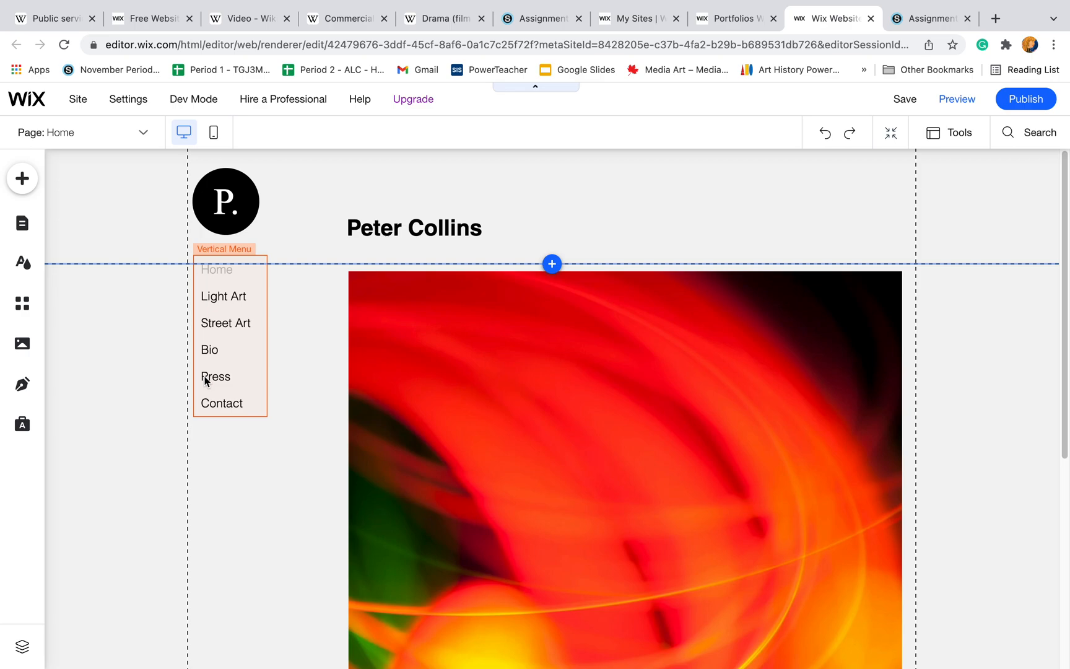
double_click(222, 270)
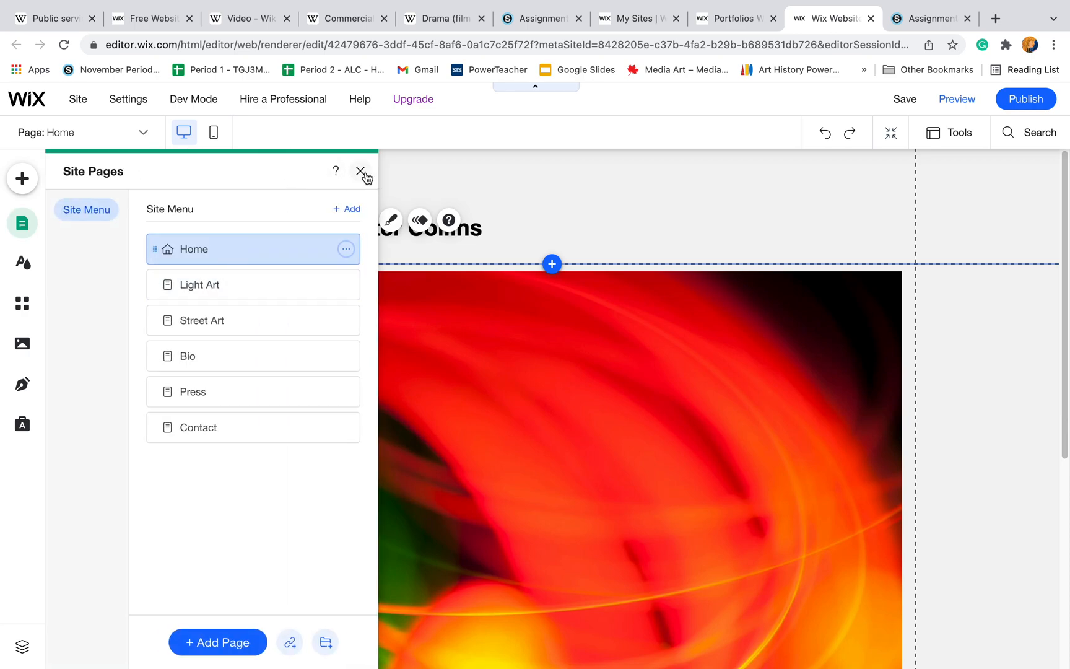
click(362, 172)
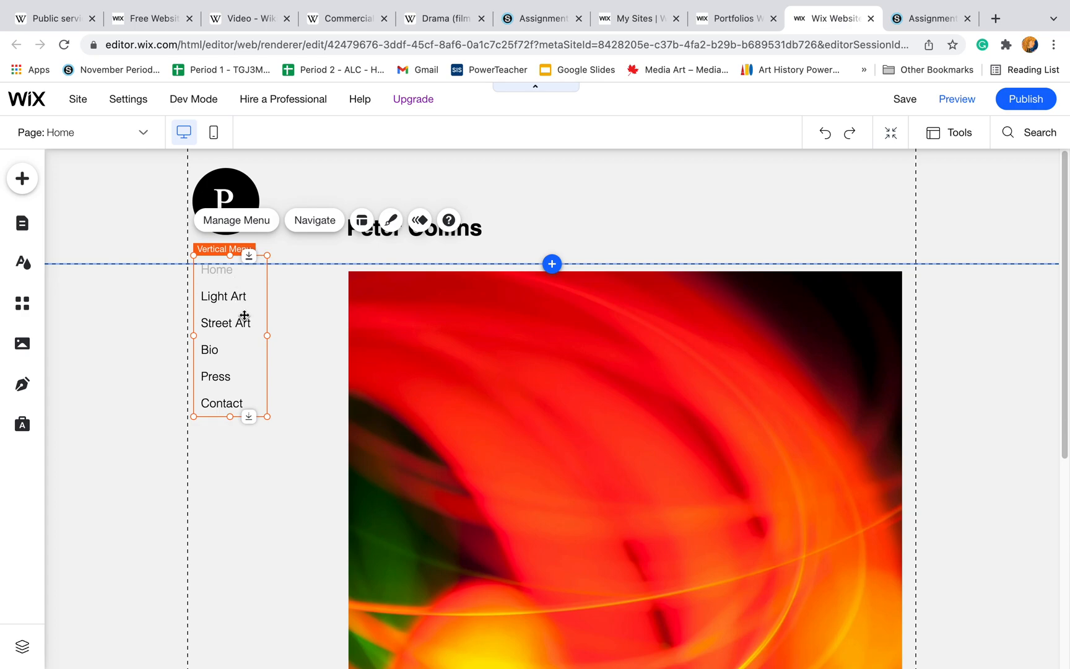
double_click(218, 274)
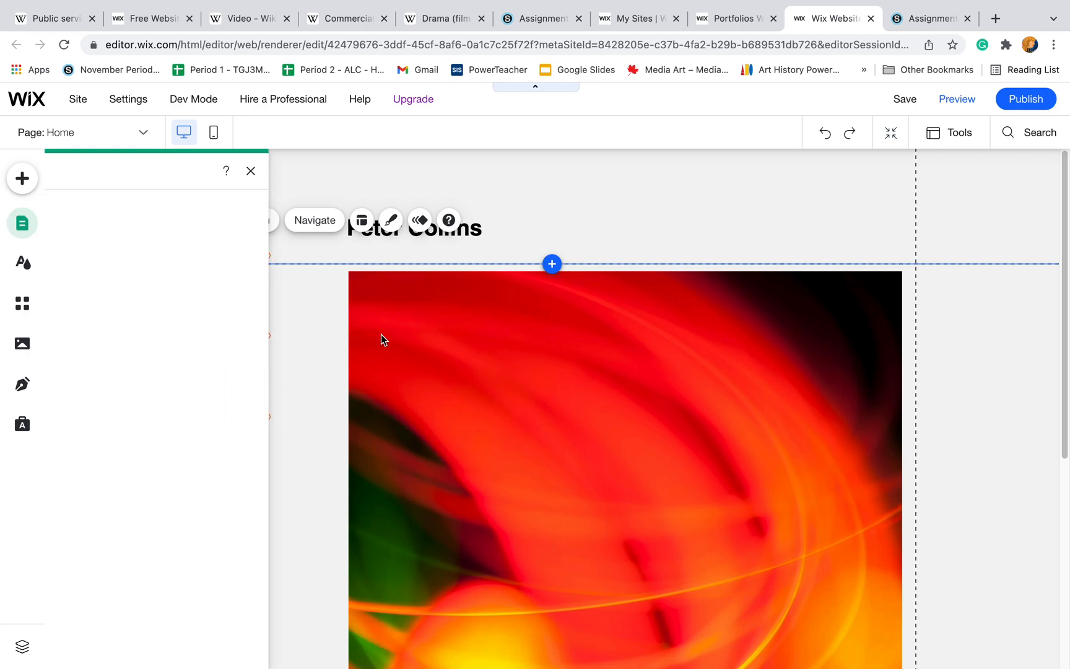
click(366, 323)
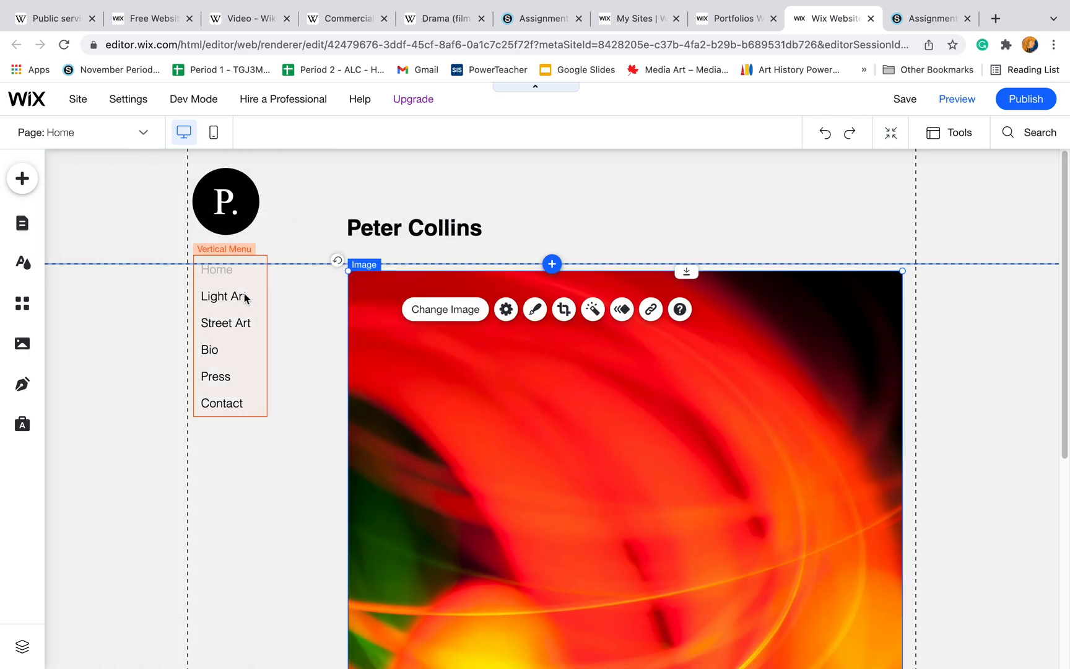
double_click(225, 277)
double_click(185, 243)
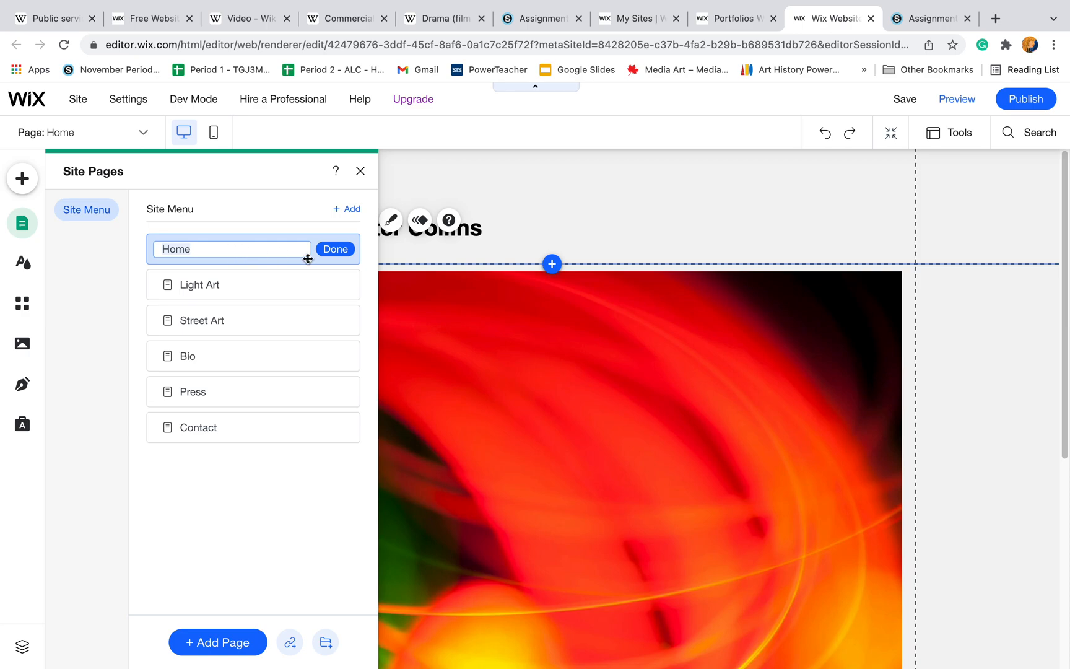
click(289, 200)
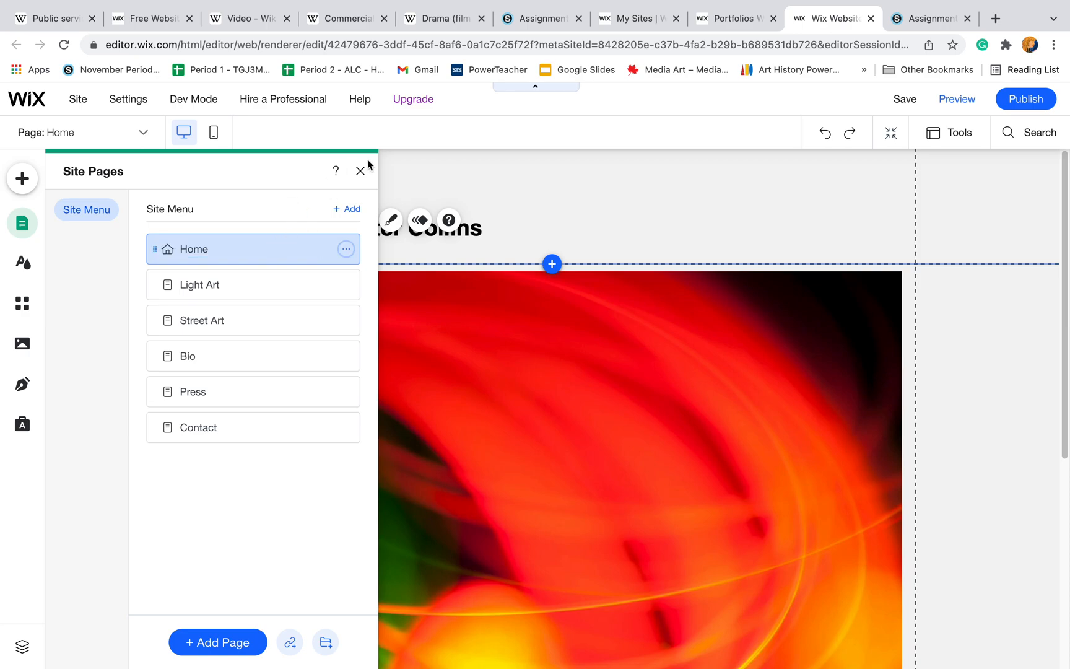
- View the Light Art, Street Art, Bio, Press and Contact pages through the page list, return to Home and close the list
click(272, 285)
click(239, 328)
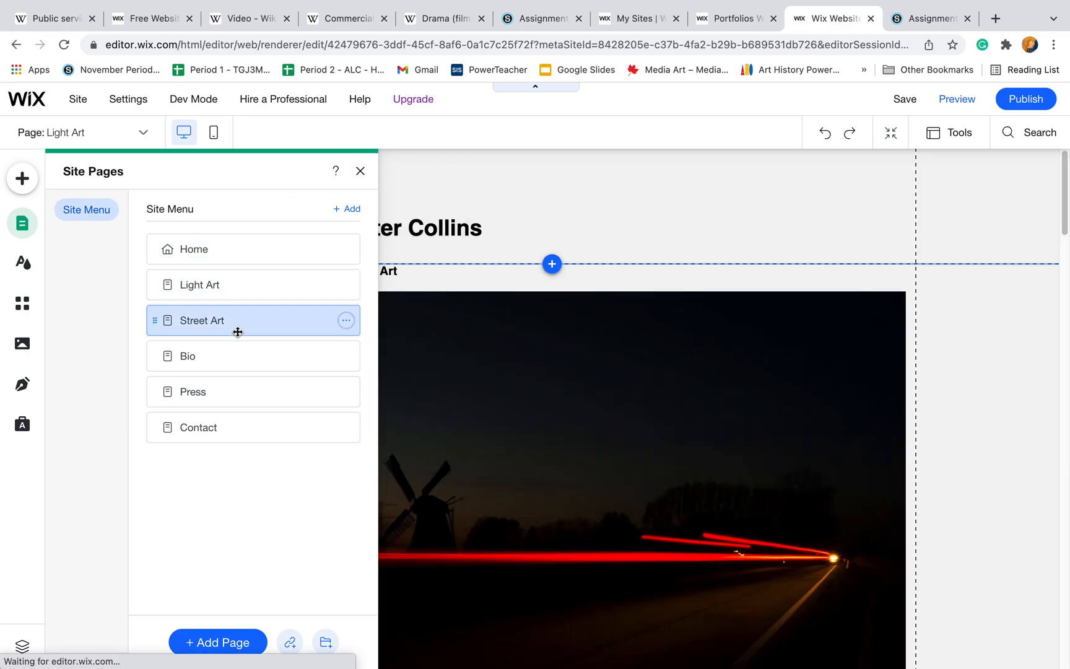
click(232, 358)
click(219, 399)
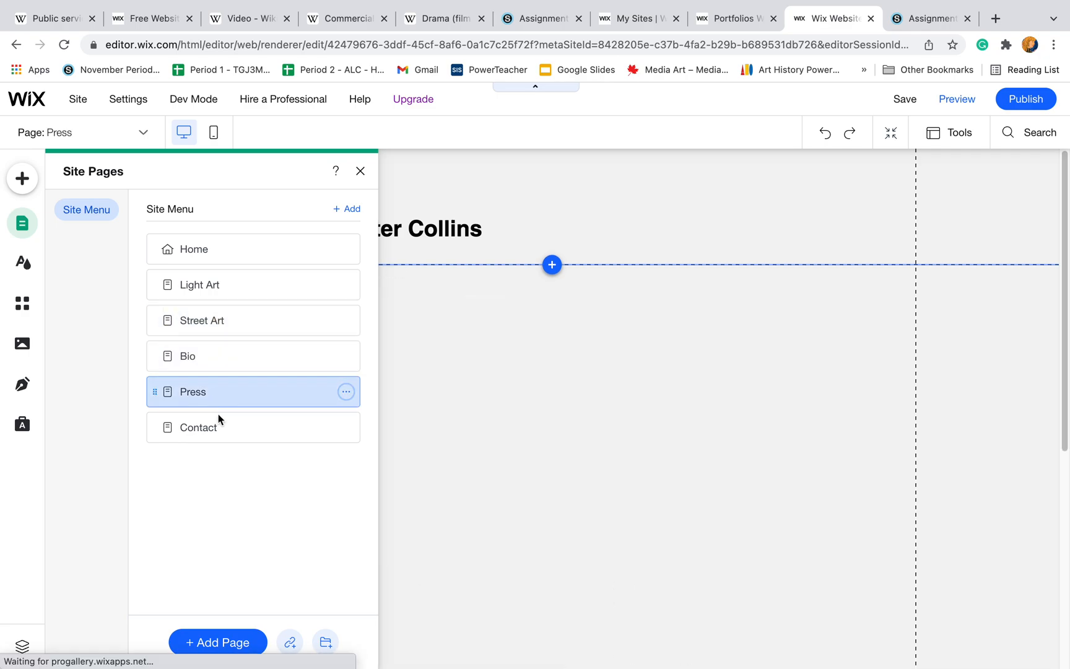
click(215, 427)
click(220, 395)
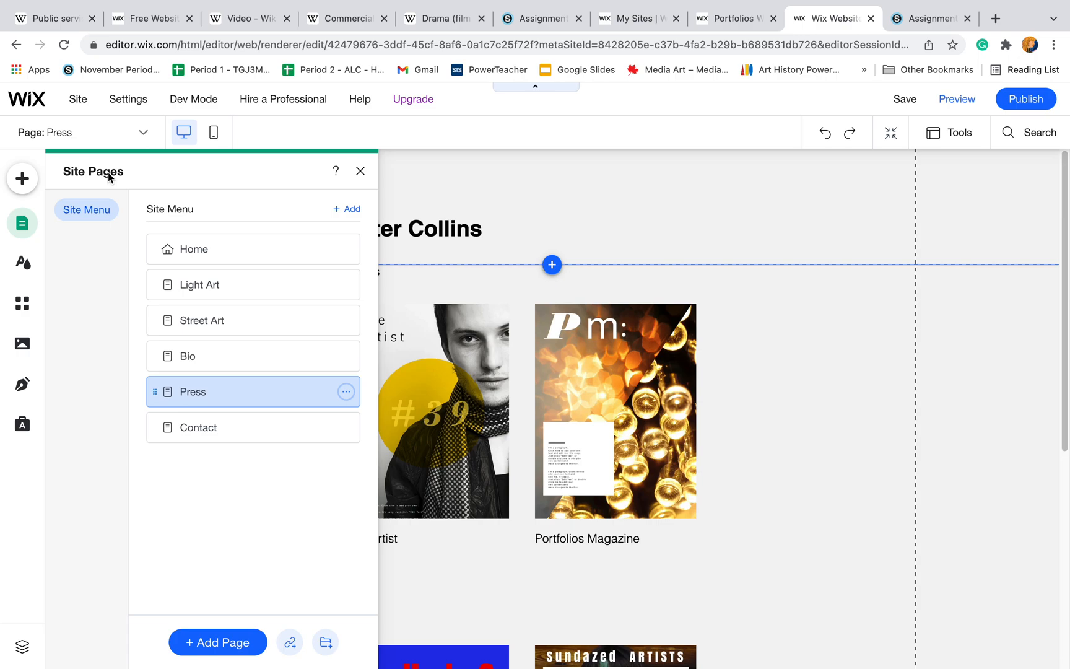
click(213, 248)
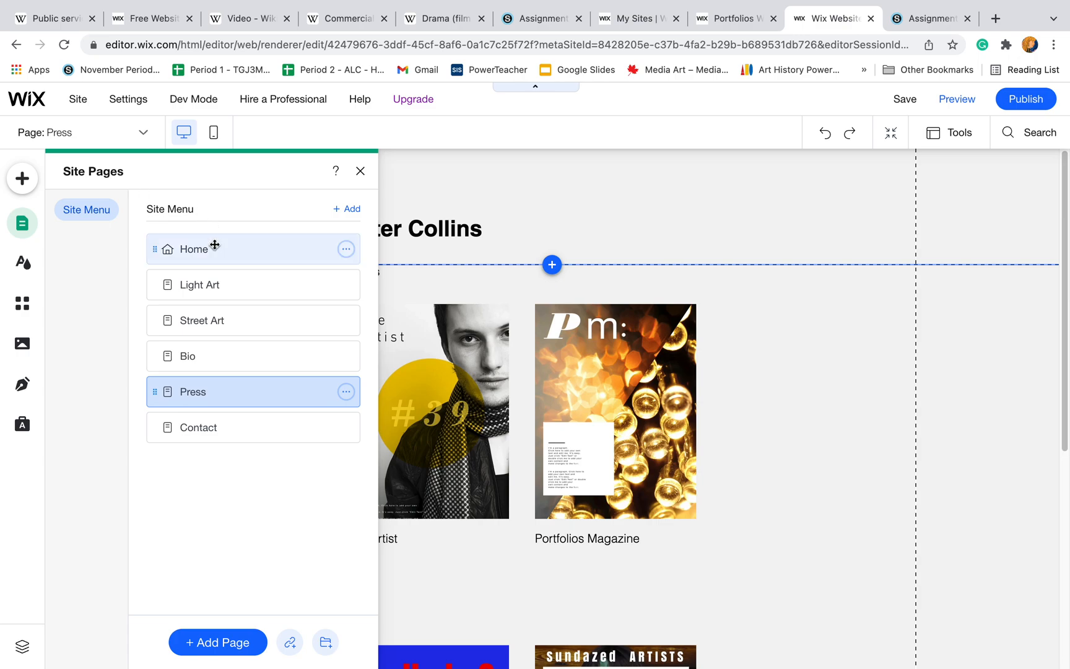
click(215, 285)
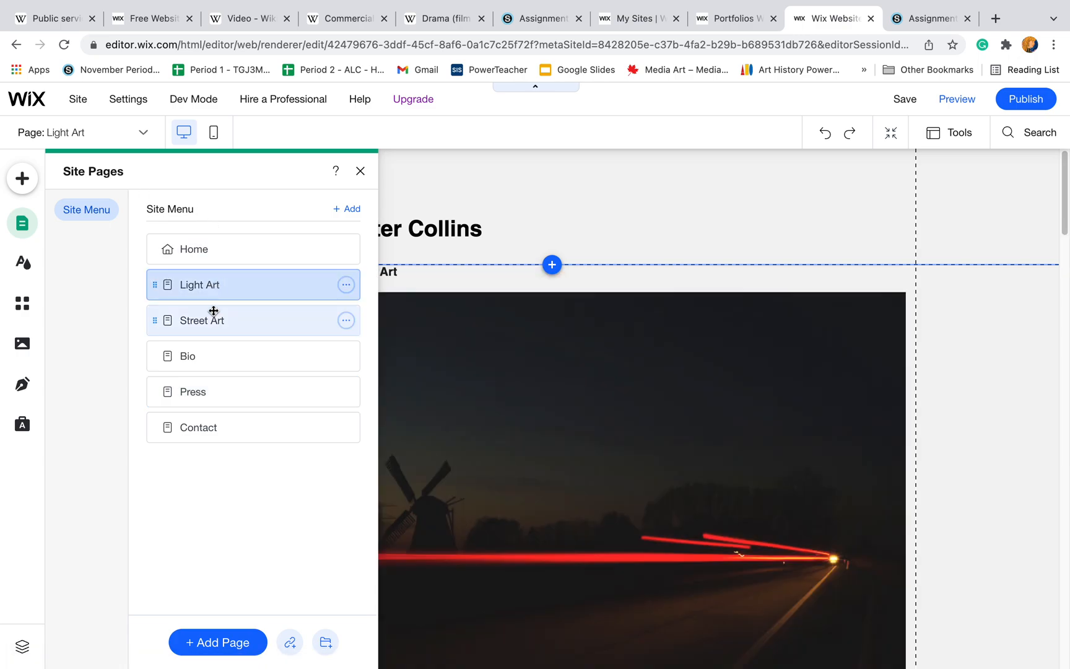
click(205, 251)
click(217, 291)
click(220, 319)
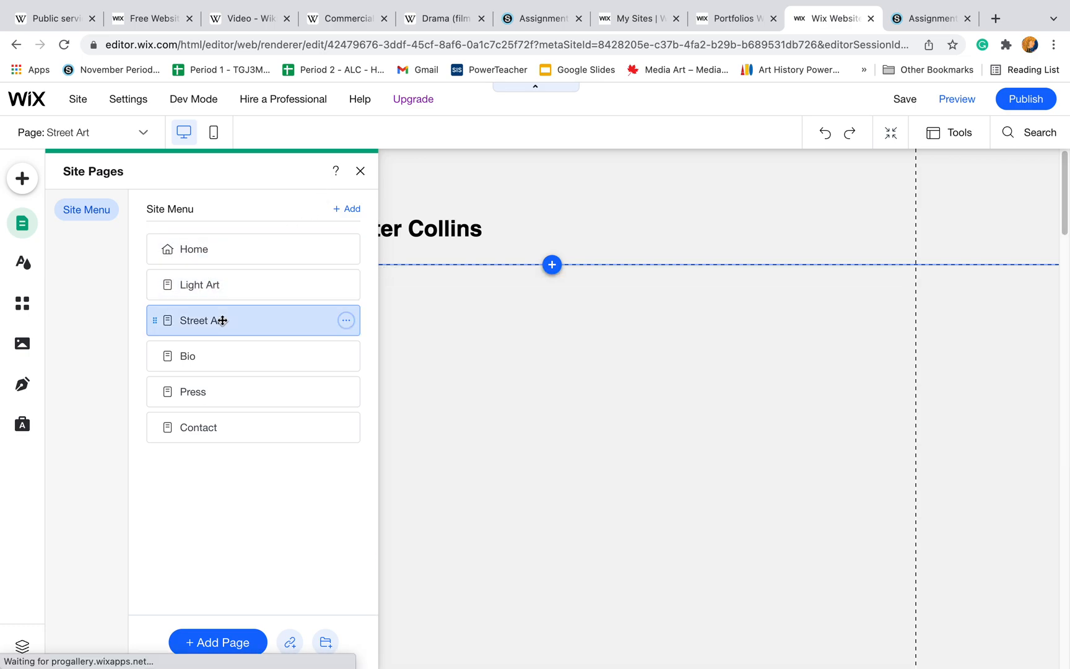
click(217, 357)
click(207, 393)
click(207, 427)
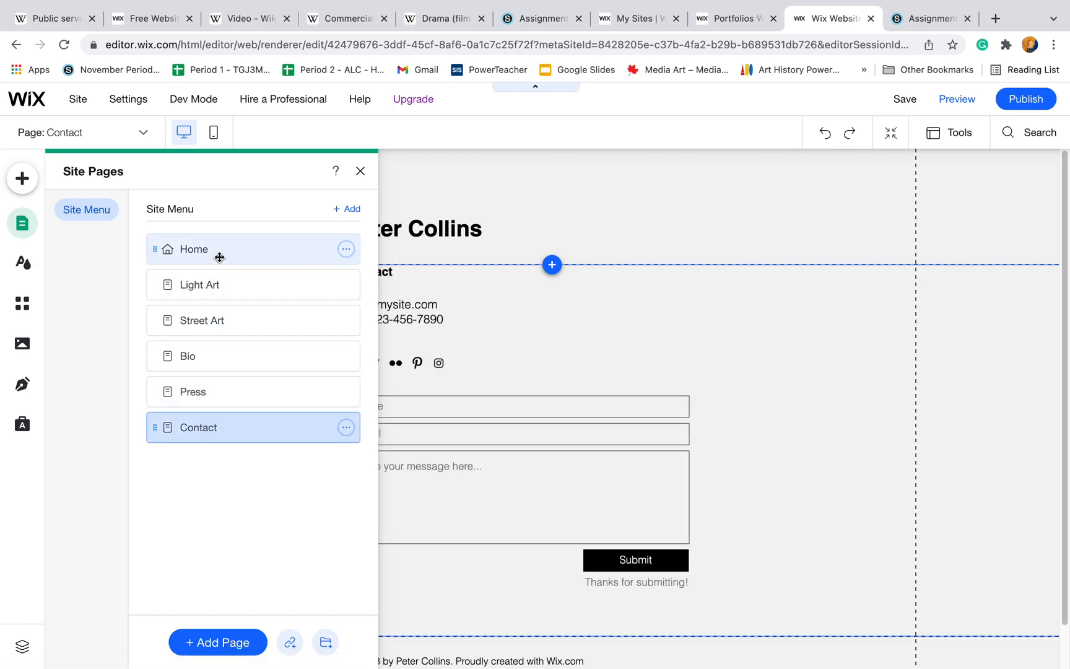
click(219, 254)
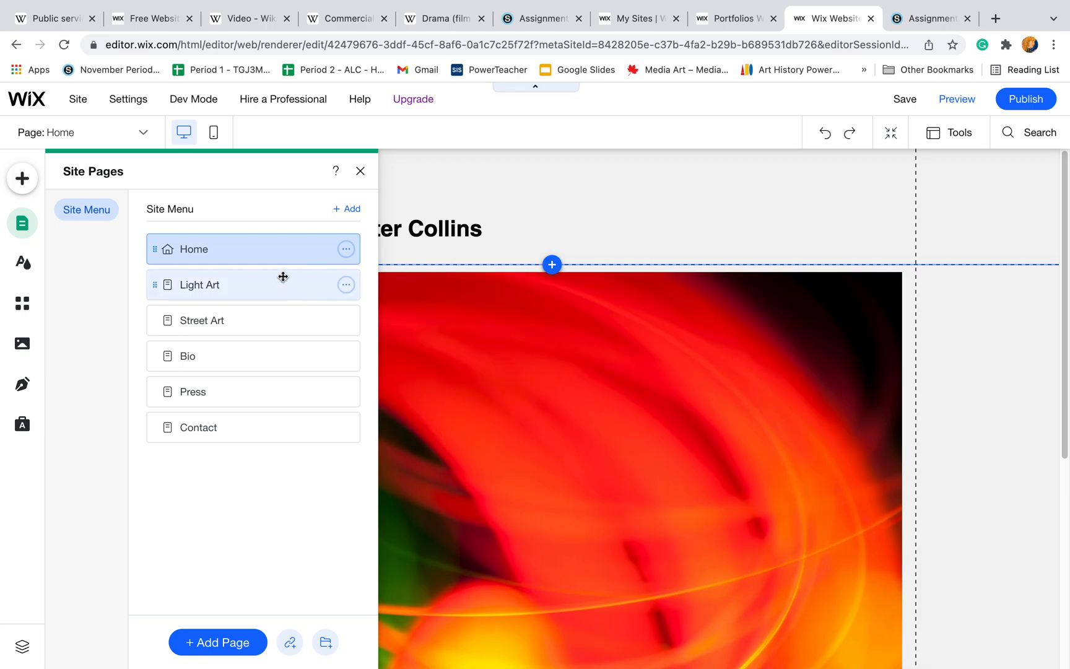
click(361, 171)
- Open the image chooser for the home page's main image and switch to the Photos app
click(541, 416)
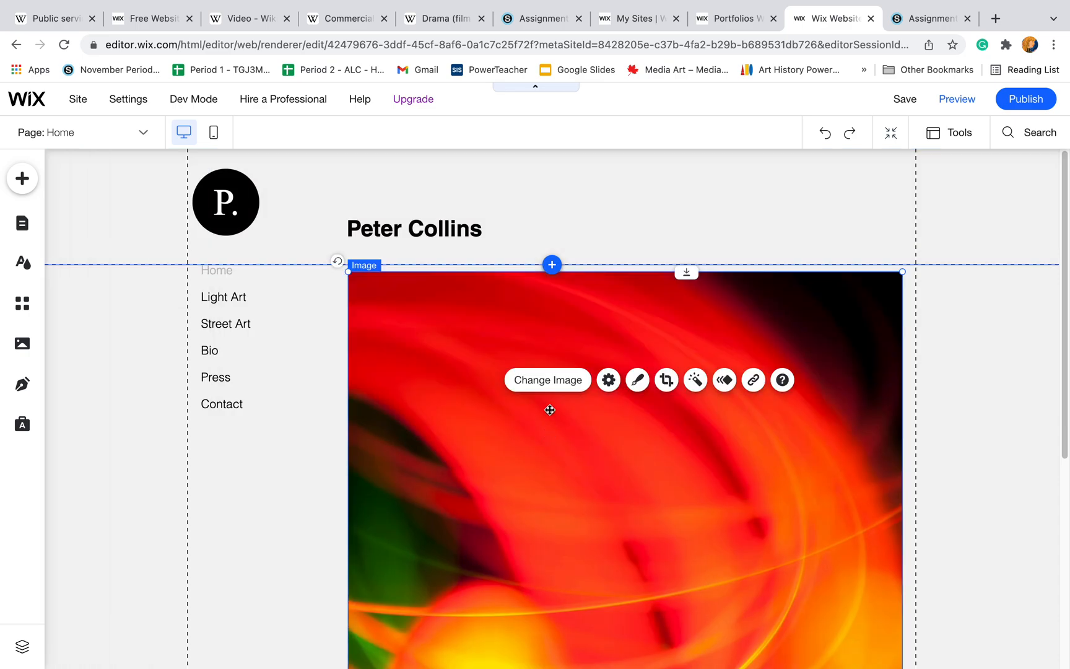
click(544, 379)
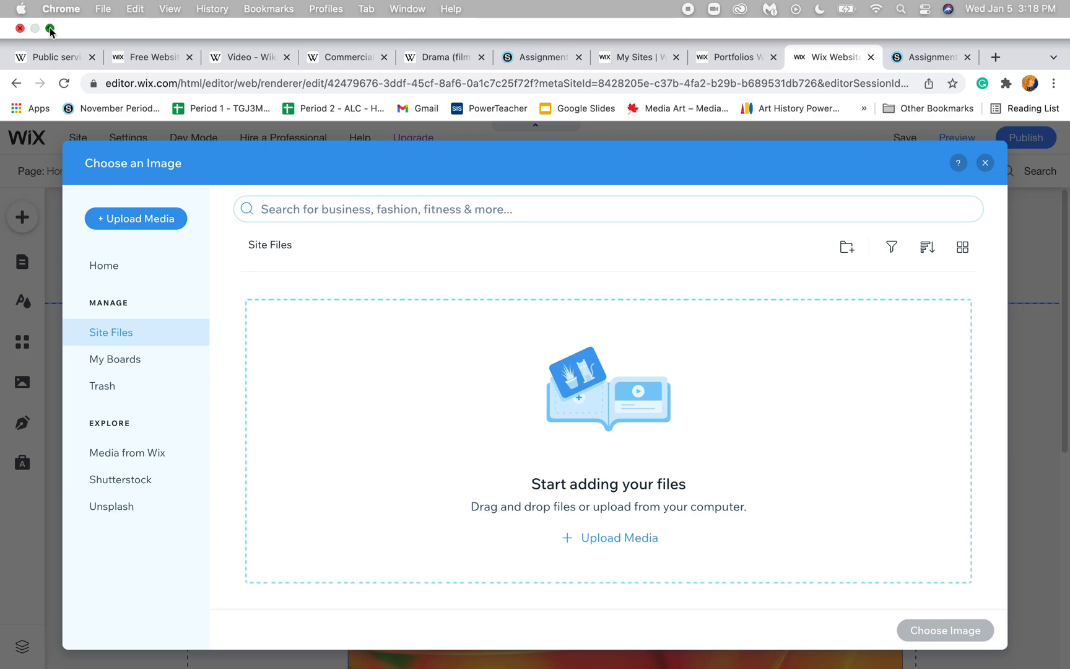
click(50, 31)
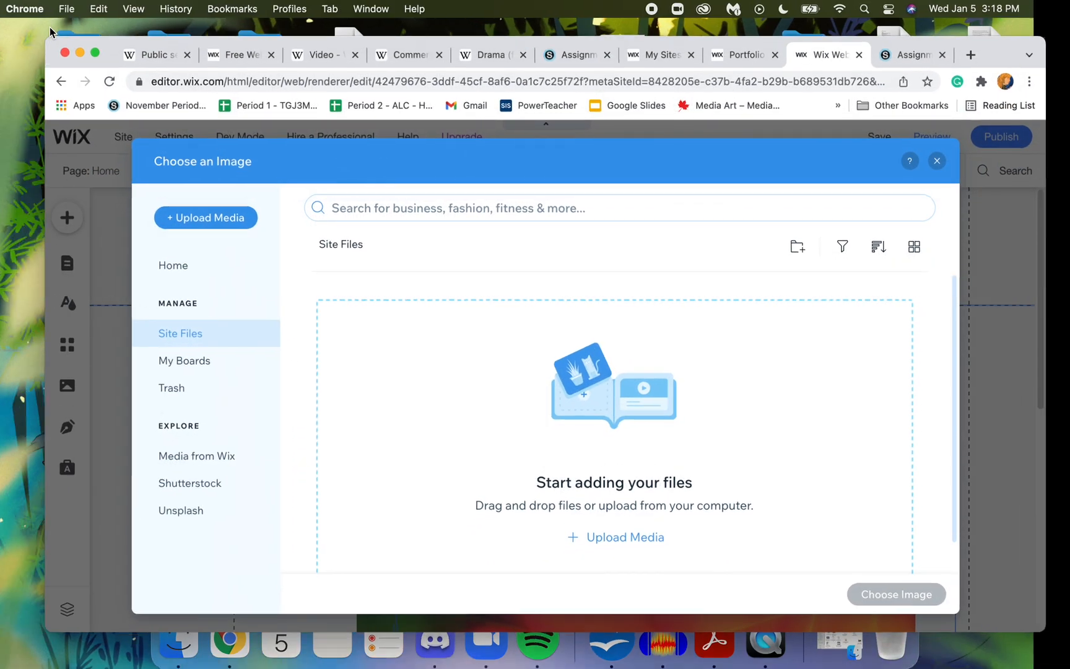
click(85, 57)
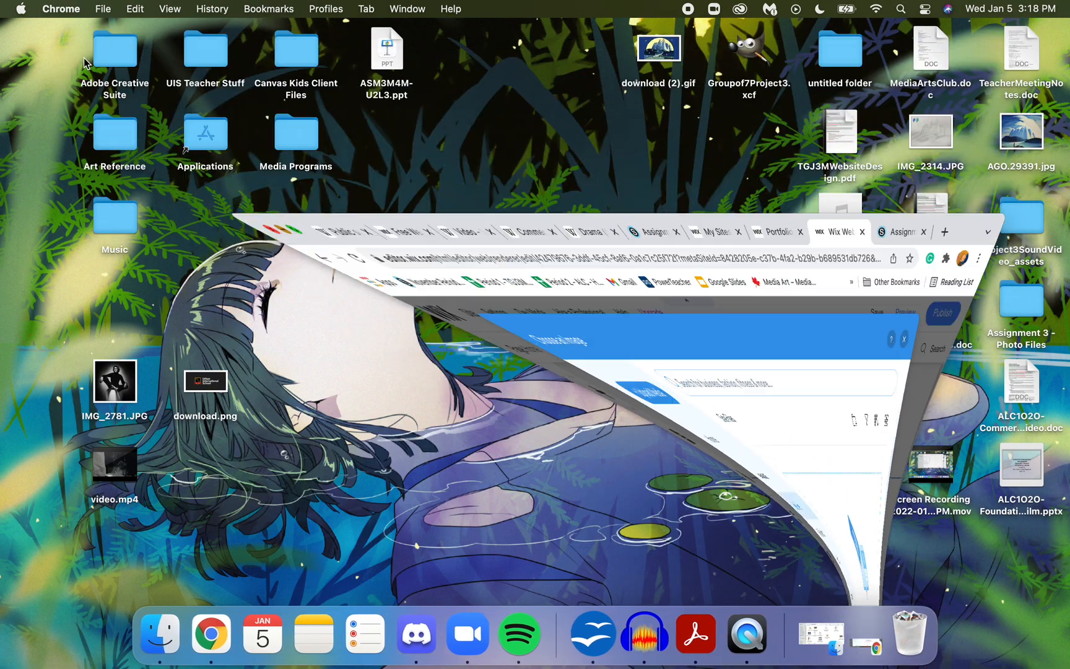
double_click(209, 124)
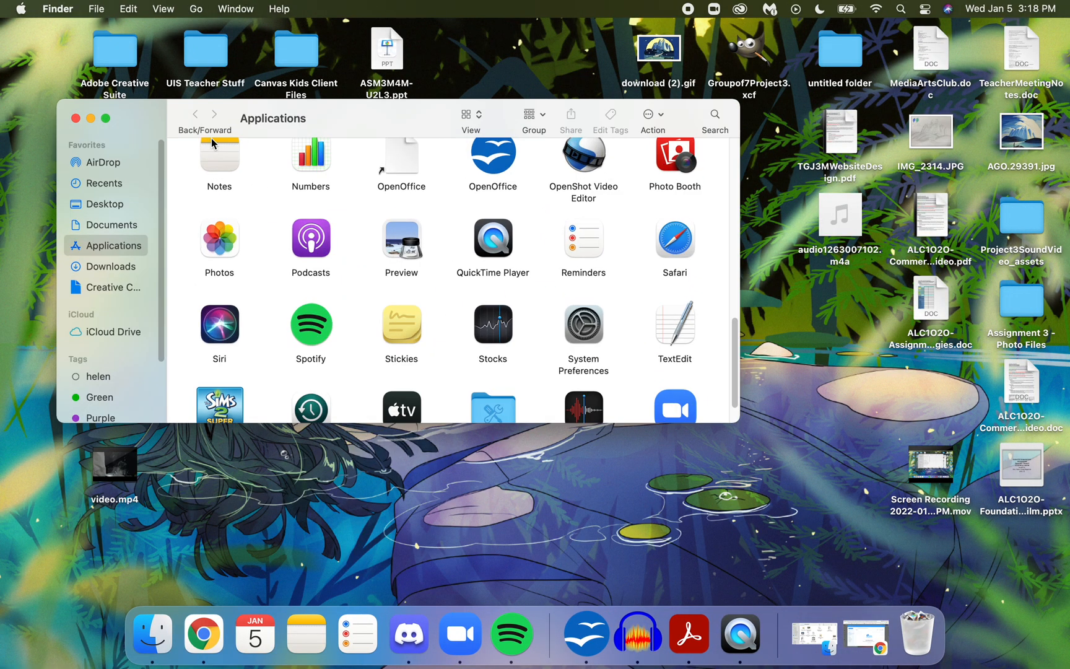
double_click(235, 236)
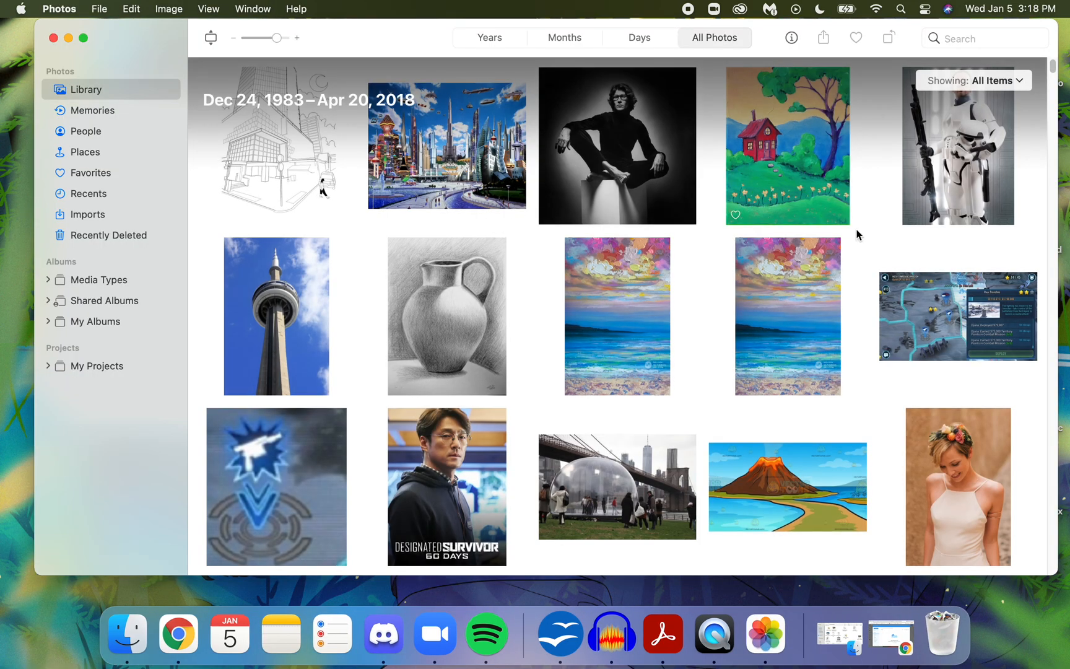
- Browse the photo library and copy the photo of the couple with the sparkler cake to the desktop
click(941, 418)
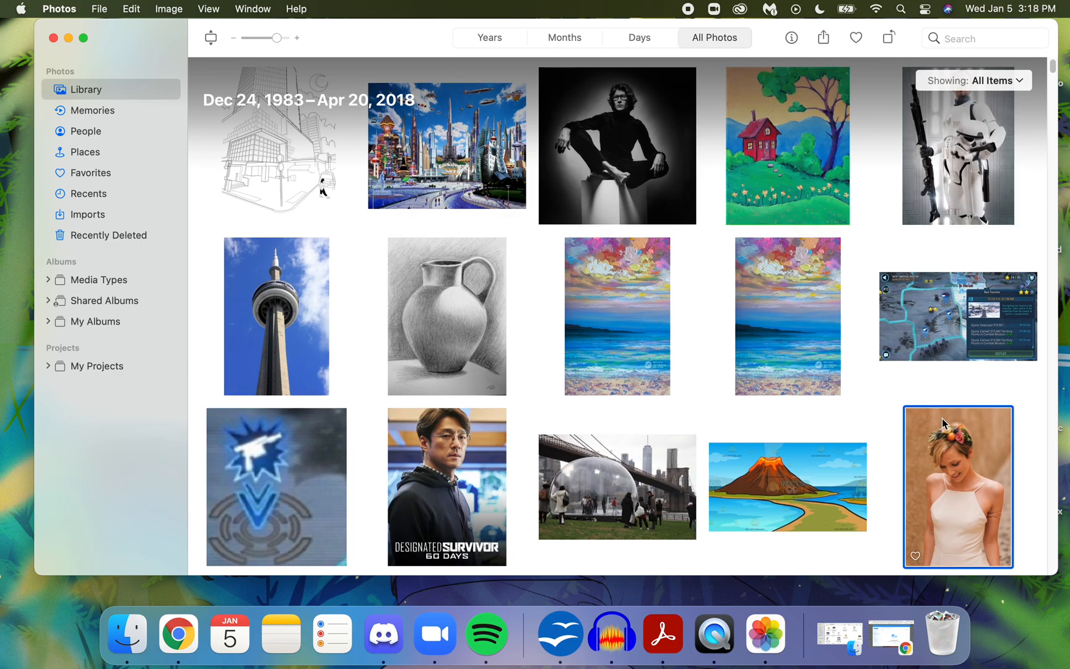
key(Down)
key(Down)
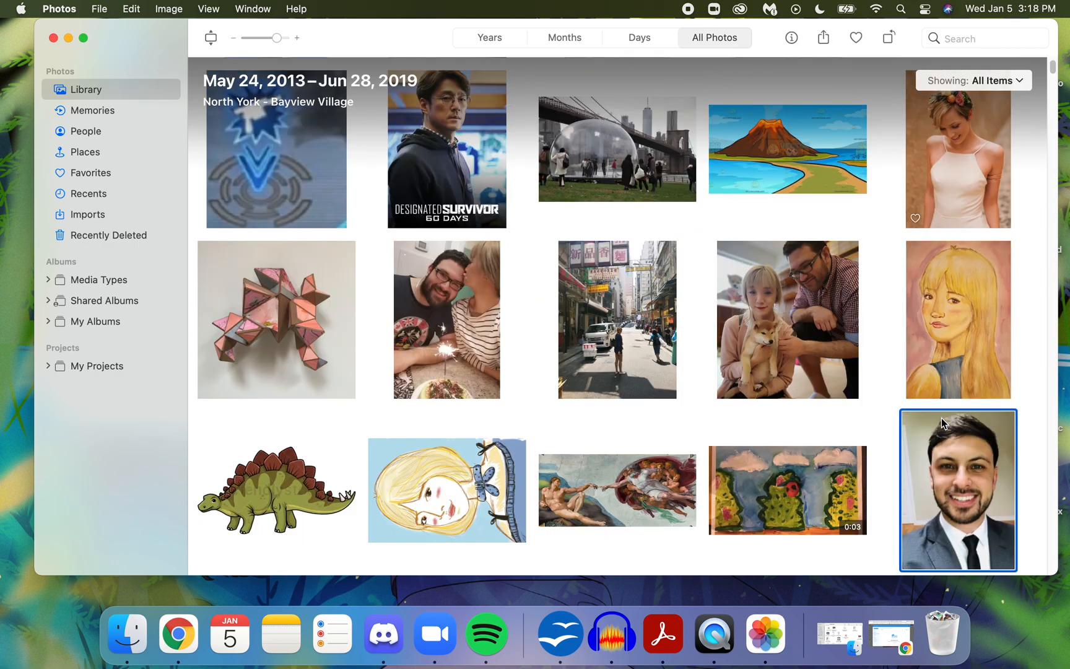
click(462, 288)
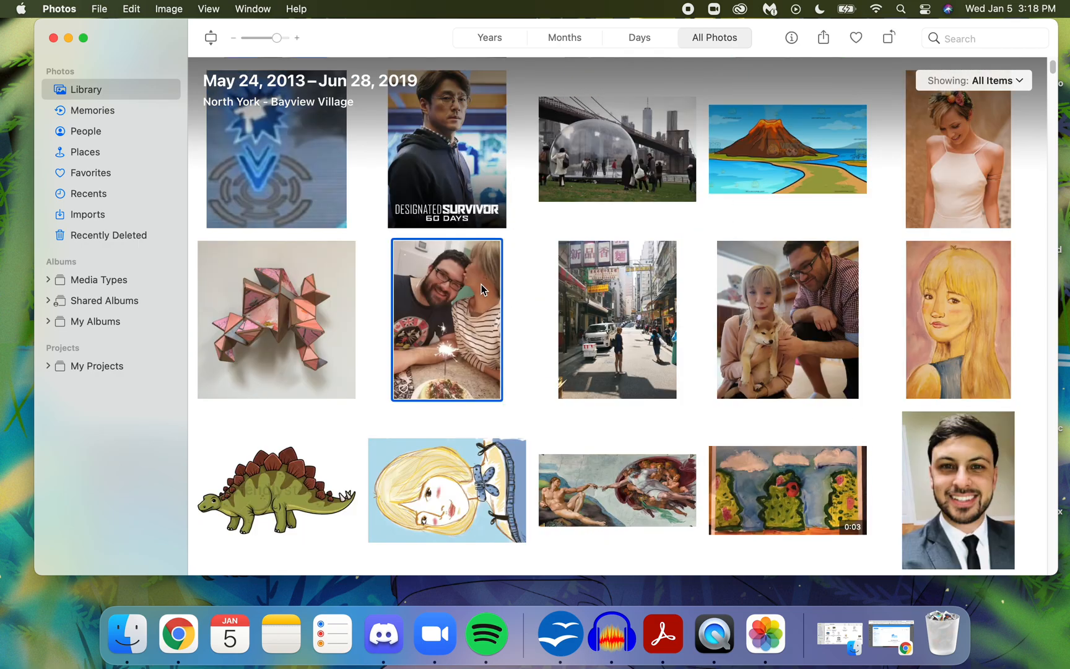
drag(462, 288, 30, 603)
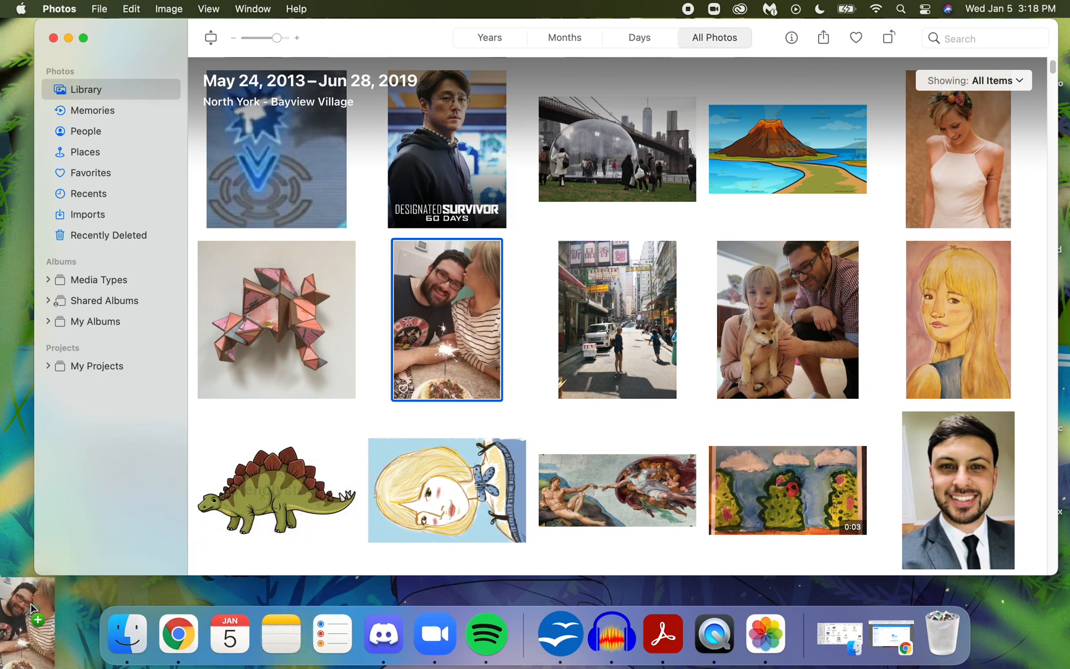
- Clear the Photos and Finder windows and place the copied photo beneath the audio file on the desktop
click(68, 37)
click(75, 117)
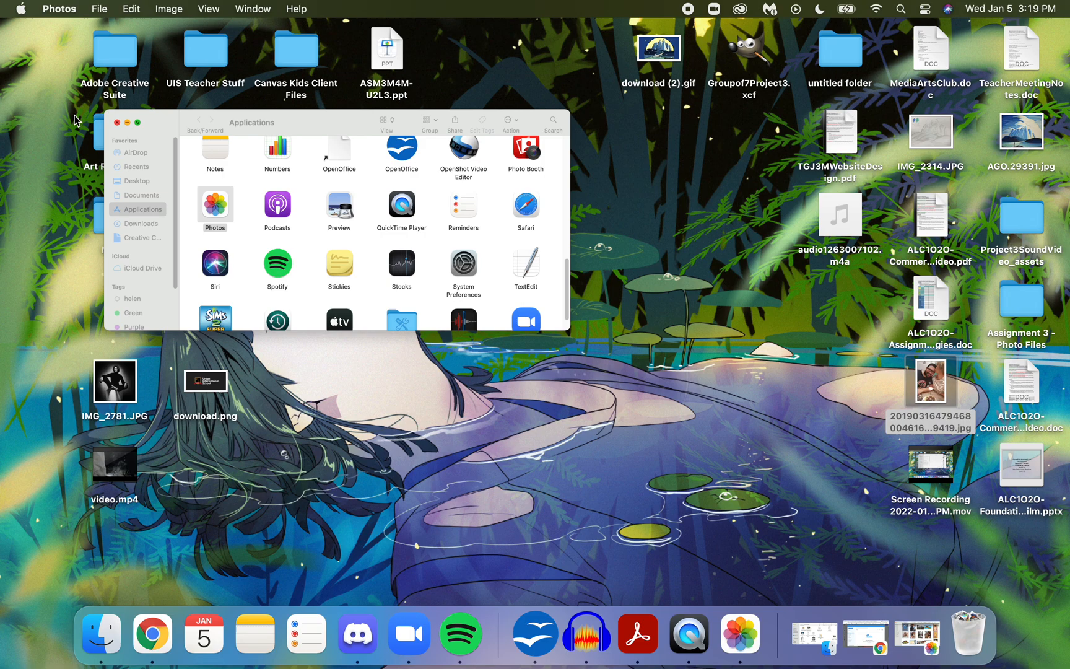
drag(929, 376, 748, 209)
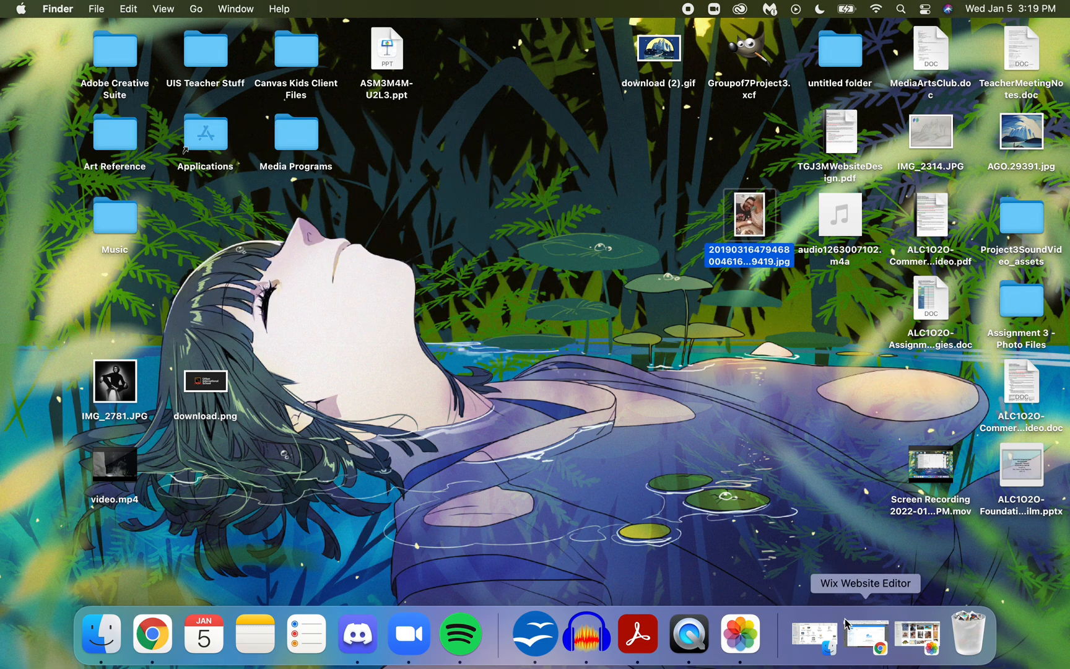
click(812, 632)
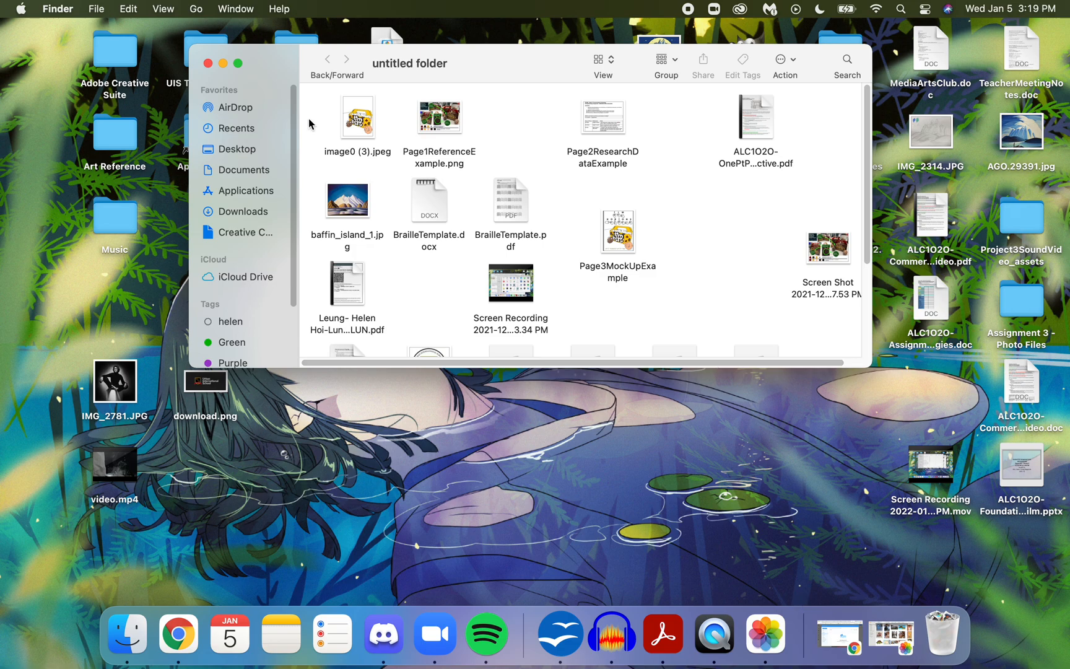
click(208, 64)
drag(756, 223, 847, 307)
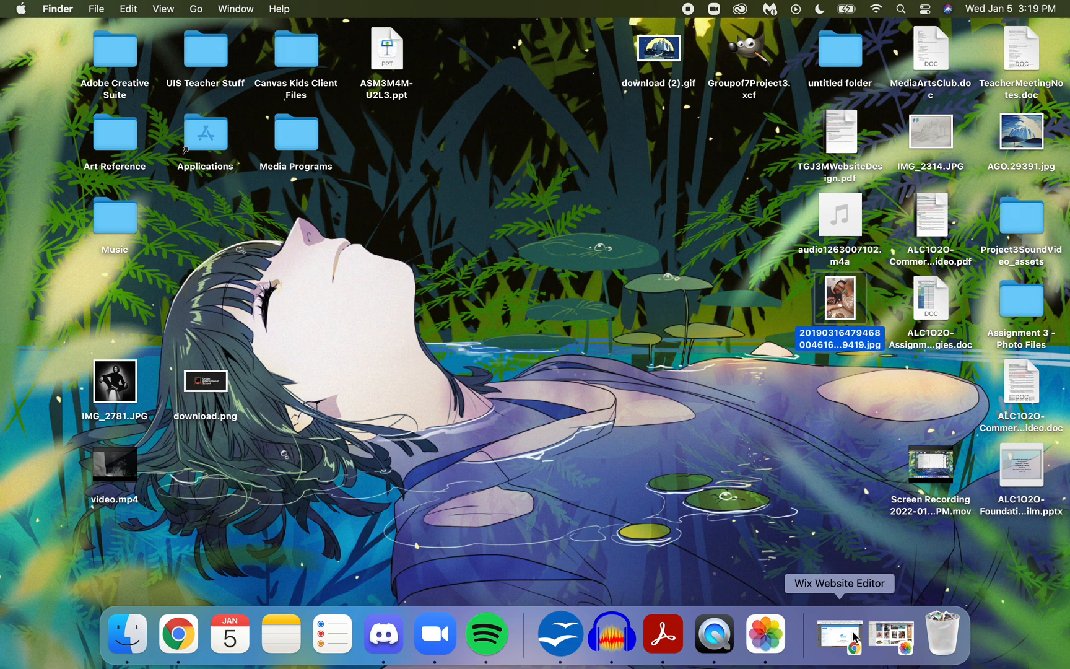
- Return to the Wix editor and upload the couple photo from the Desktop folder to the site files
click(848, 638)
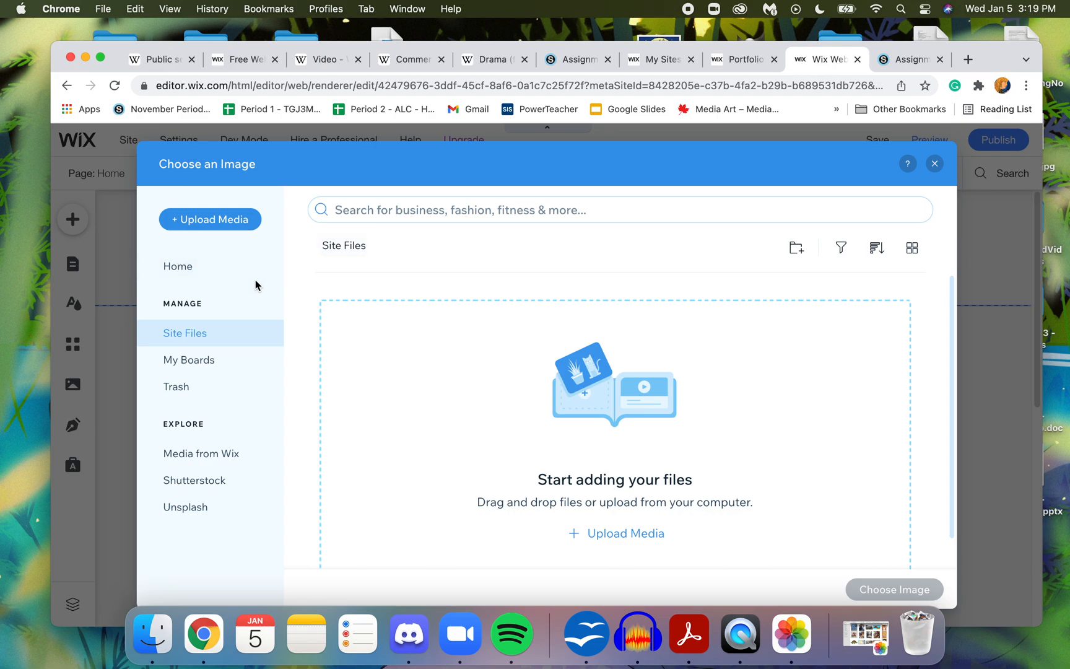
click(228, 220)
click(548, 419)
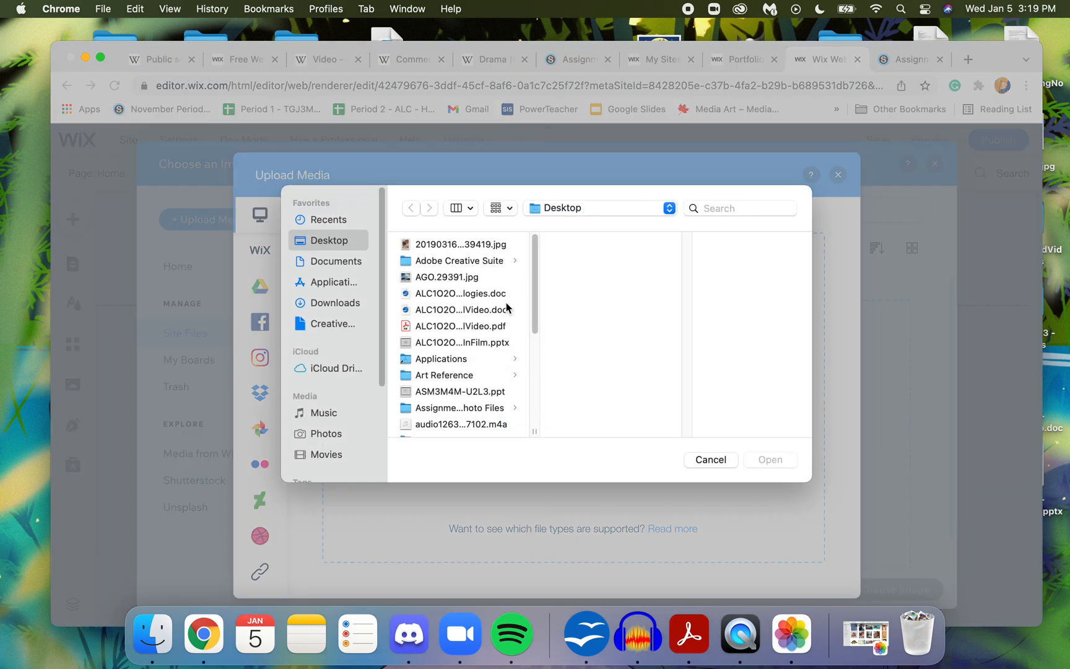
click(463, 248)
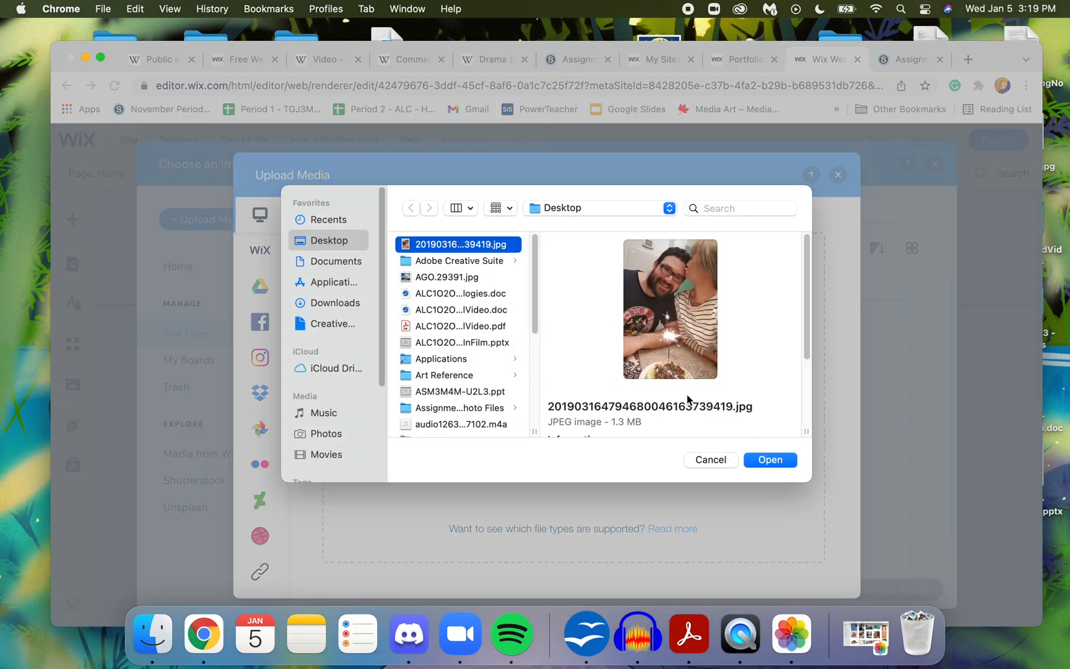
click(780, 462)
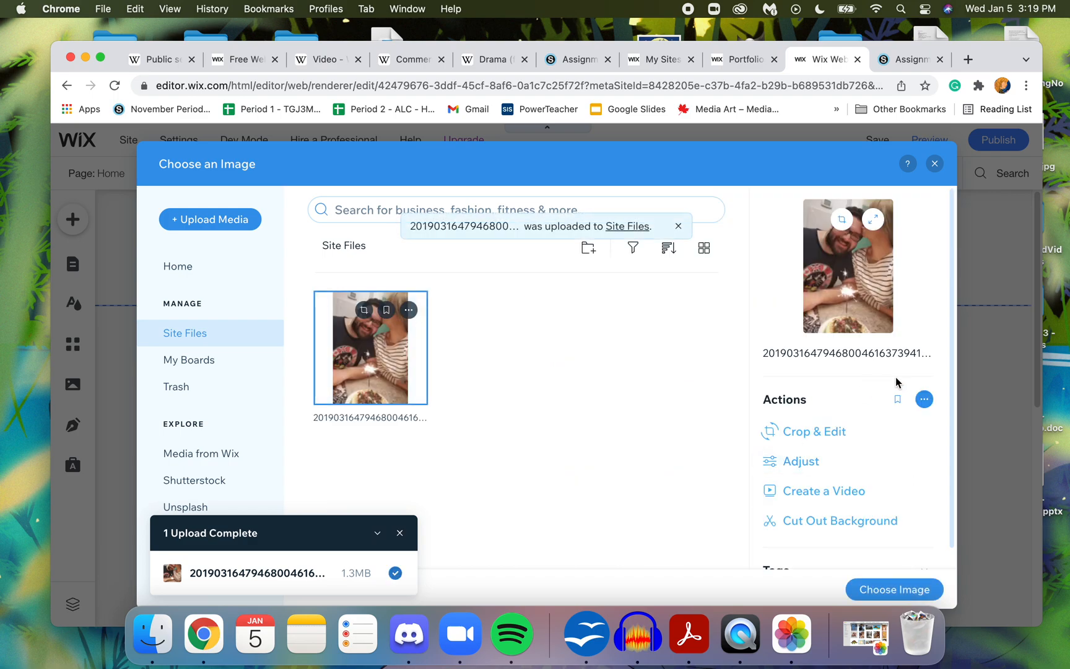
- Replace the home page's main image with the uploaded couple photo
scroll(958, 371, down, 2)
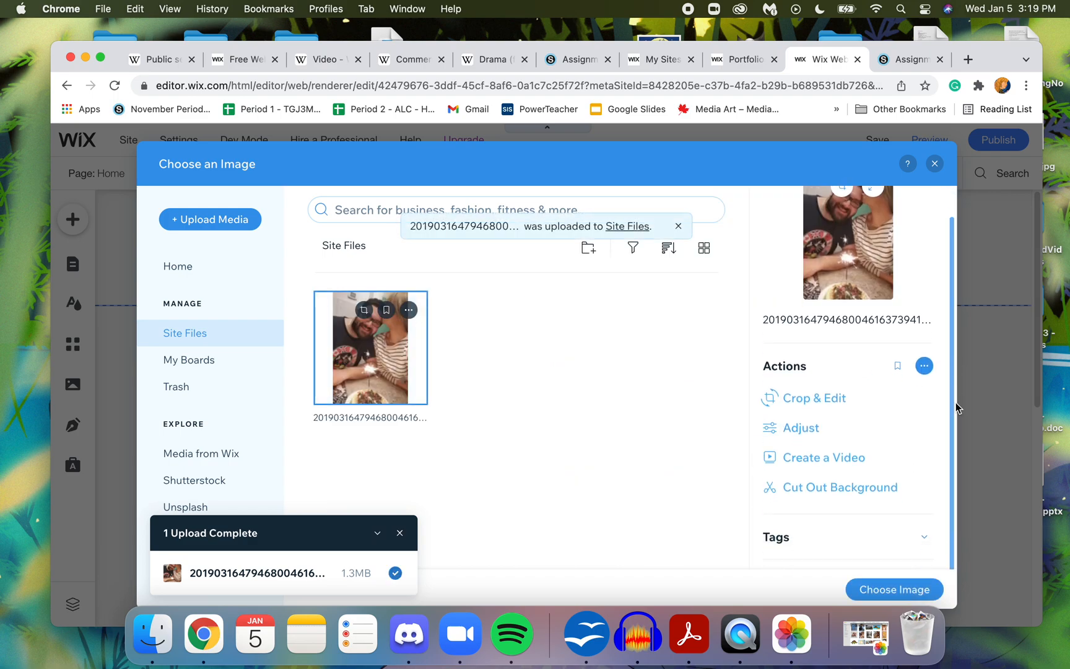
click(908, 588)
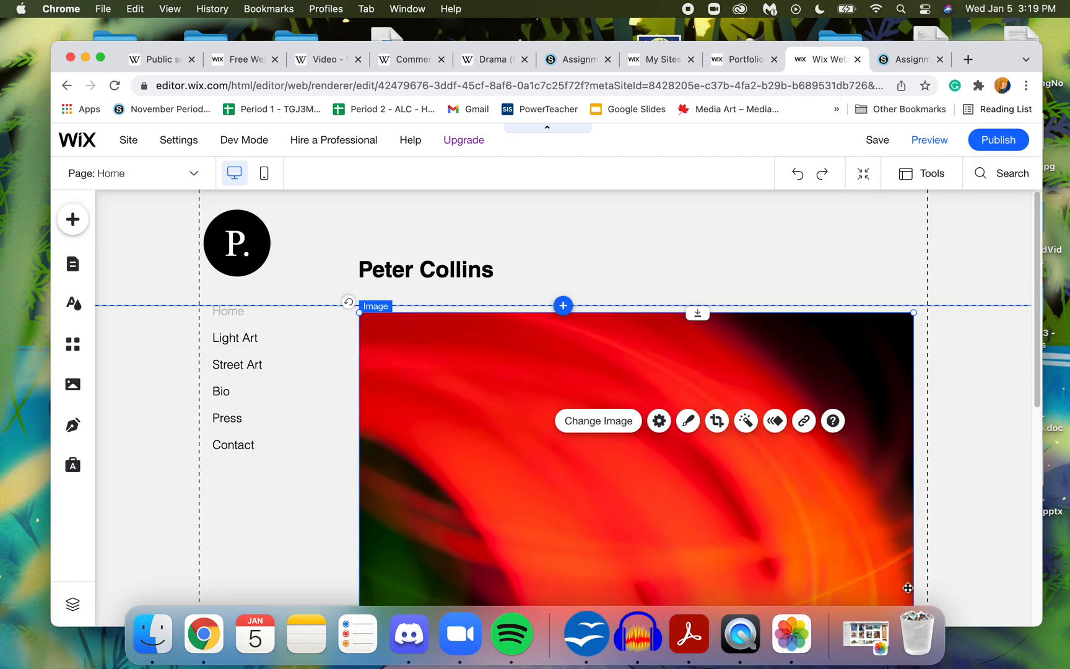
click(775, 349)
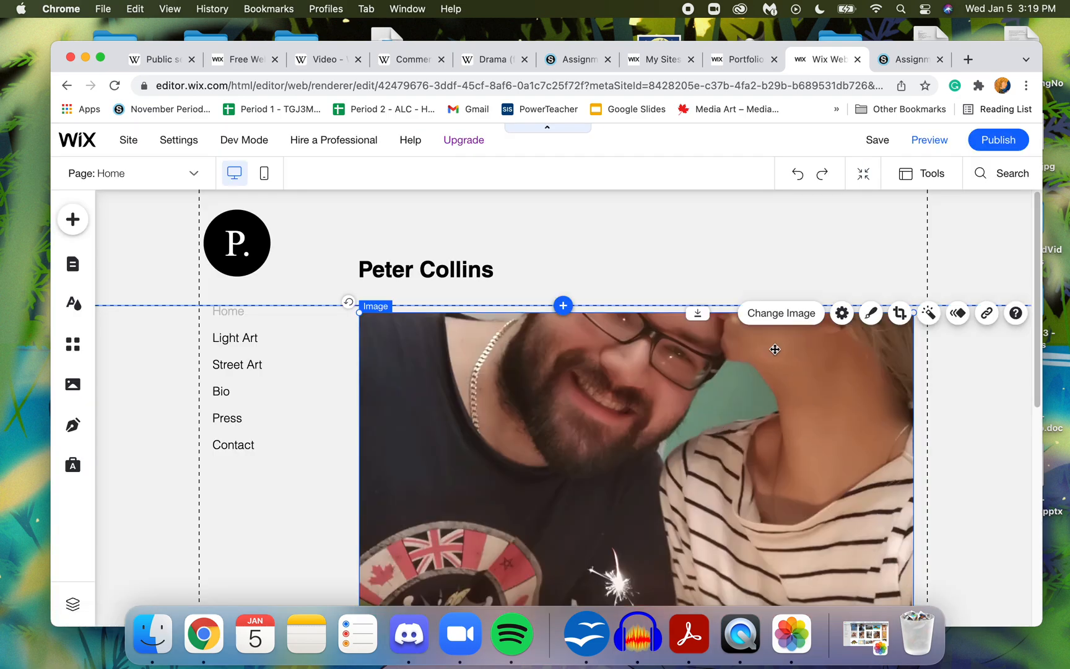
- Shift the couple photo slightly down so that a small gap separates it from the header
drag(775, 349, 773, 355)
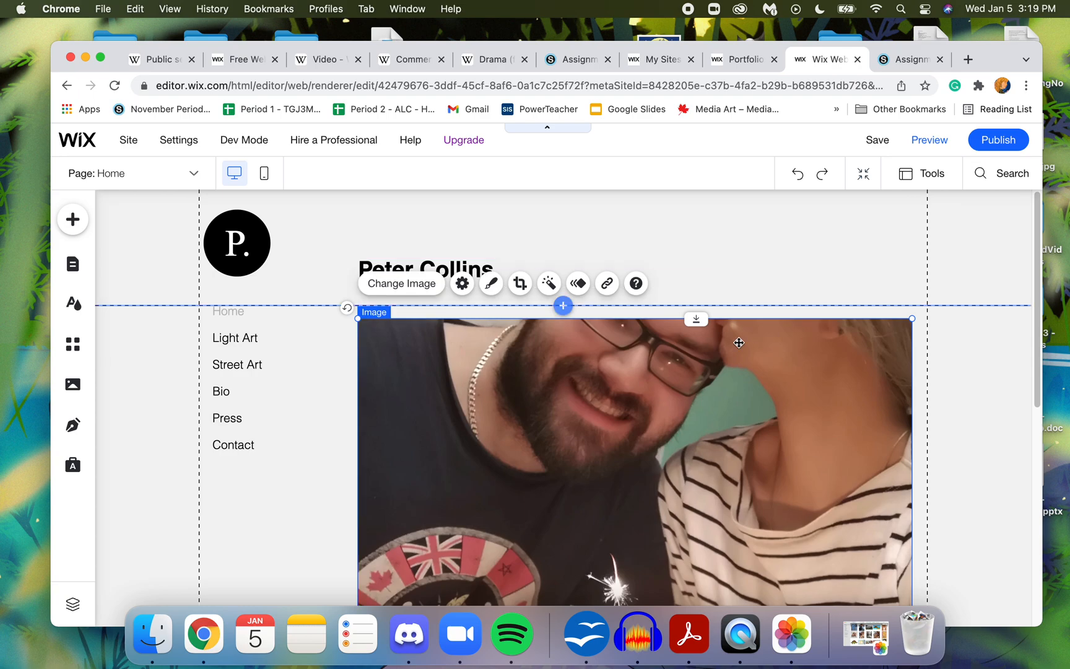
drag(1037, 282, 1038, 324)
drag(809, 372, 811, 368)
click(986, 334)
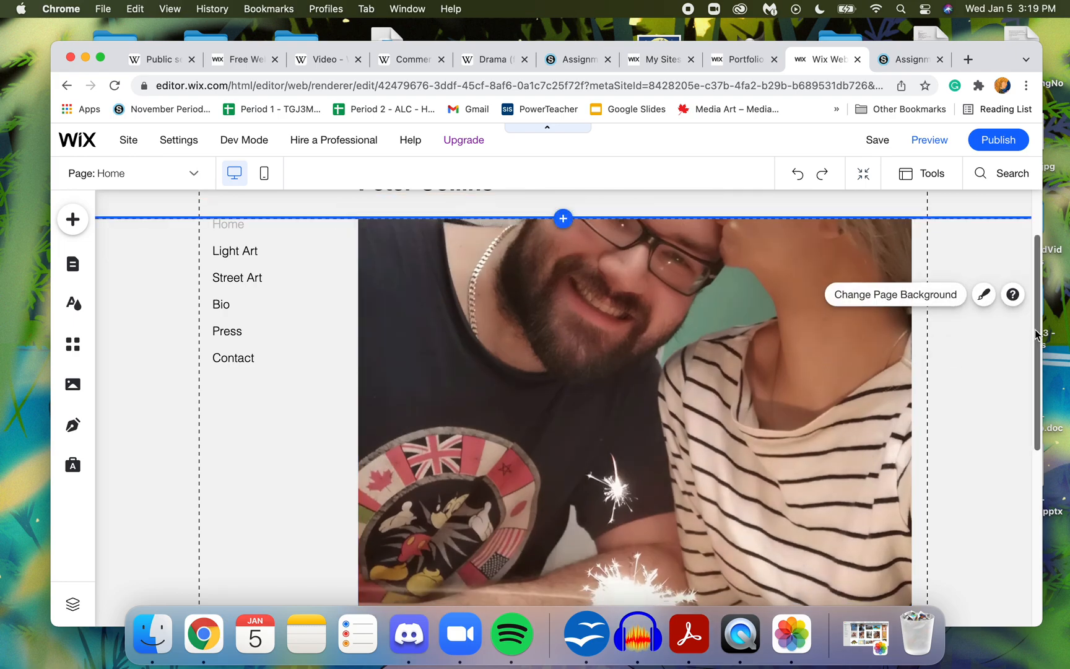
scroll(1038, 322, down, 1)
scroll(1038, 322, up, 3)
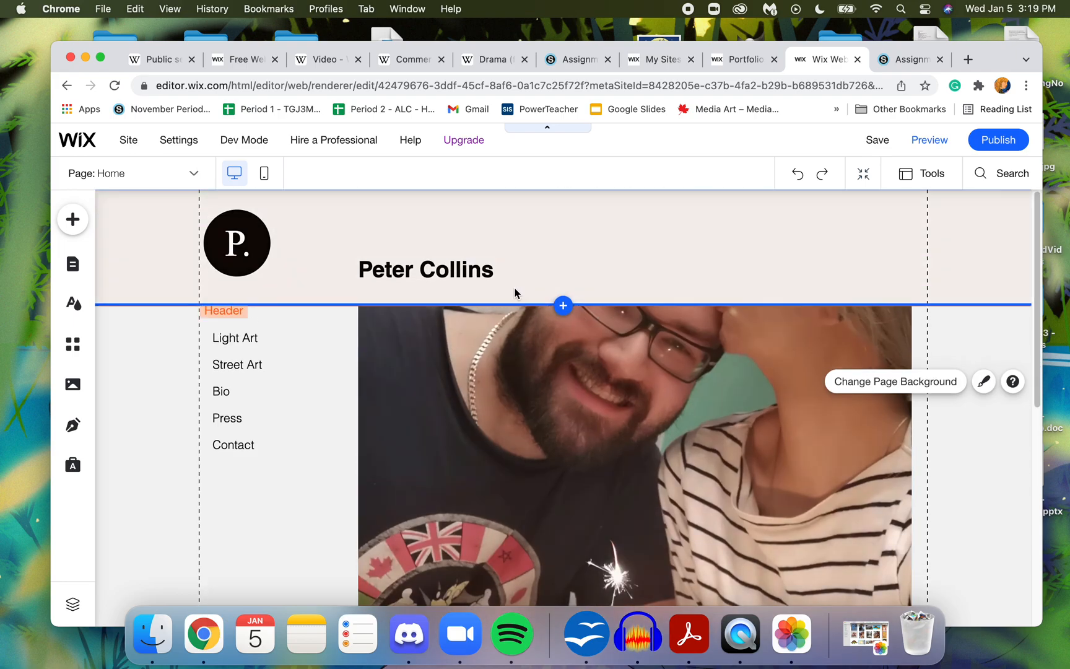
drag(724, 399, 724, 411)
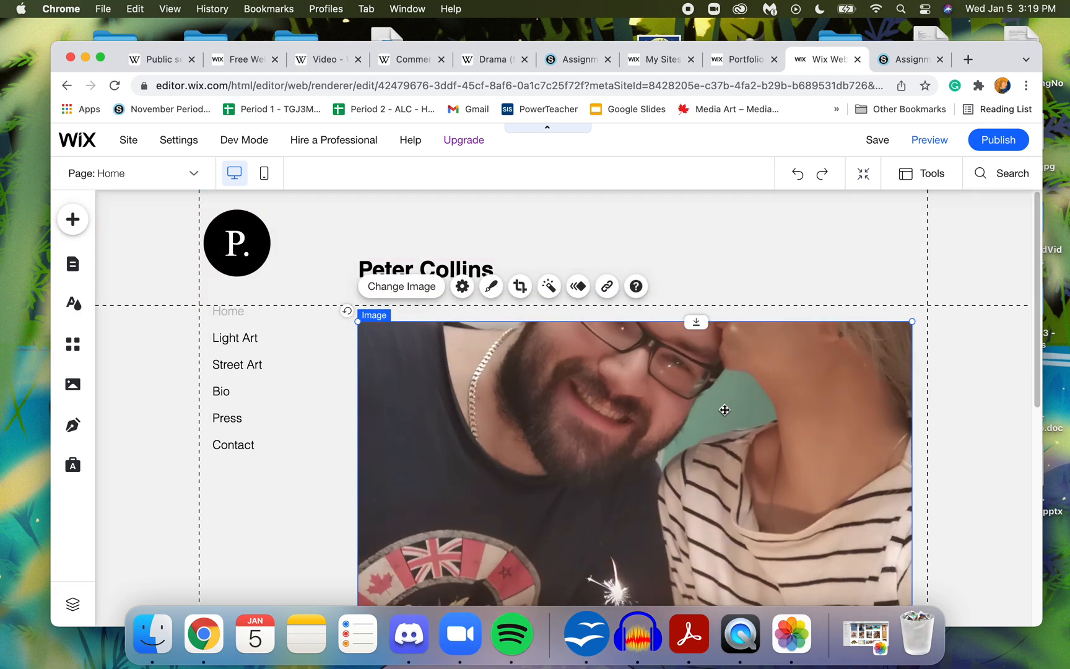
- Move the site title slightly up in the header and fine-tune the height of the header's lower edge beneath it
click(768, 304)
mouse_move(768, 304)
mouse_down()
mouse_move(769, 294)
mouse_move(766, 313)
mouse_up()
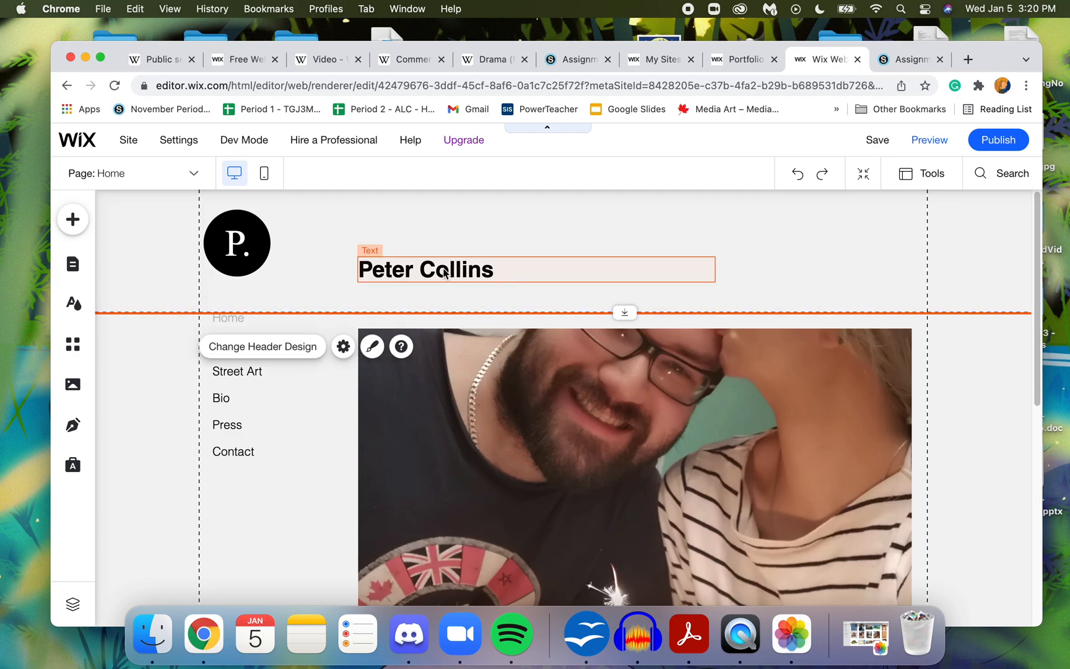
drag(451, 268, 452, 254)
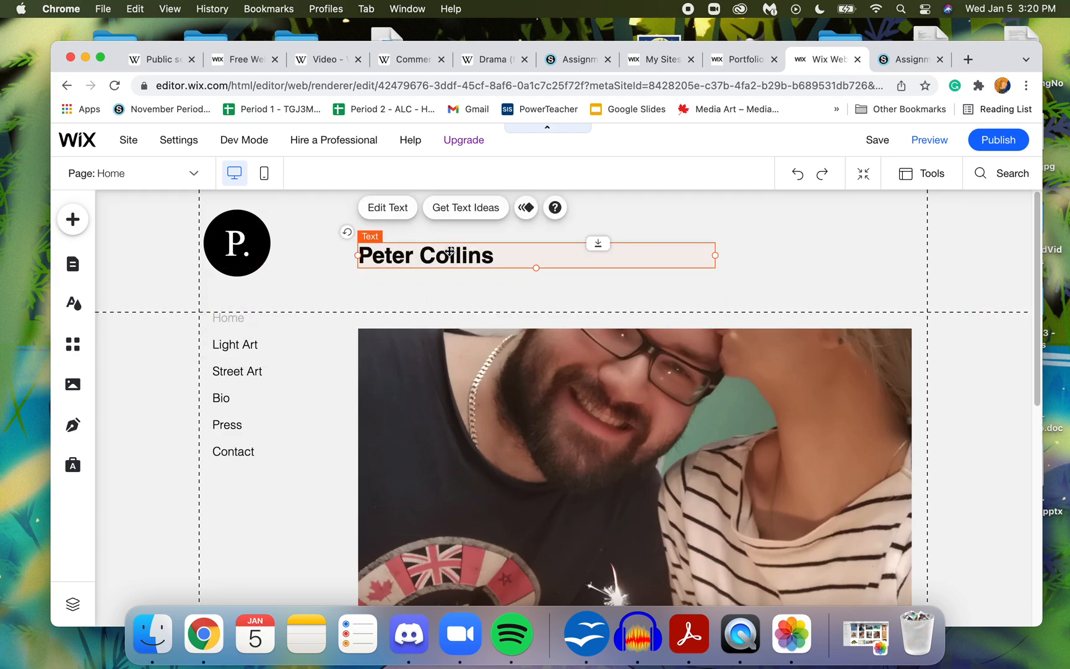
click(464, 309)
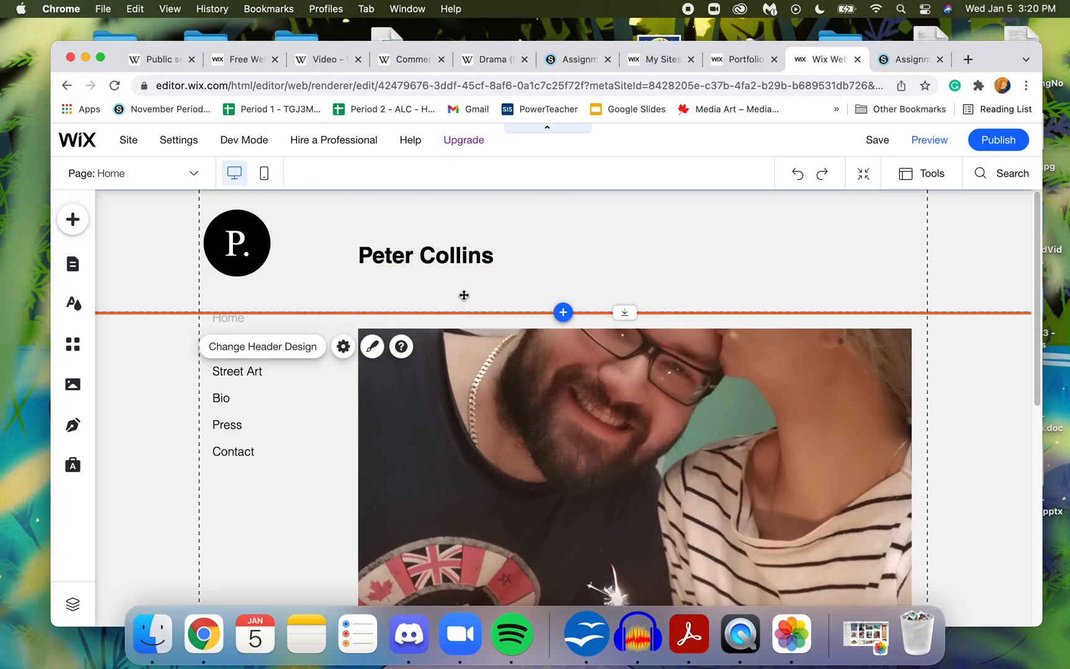
mouse_move(690, 314)
mouse_down()
mouse_move(691, 298)
mouse_move(690, 306)
mouse_up()
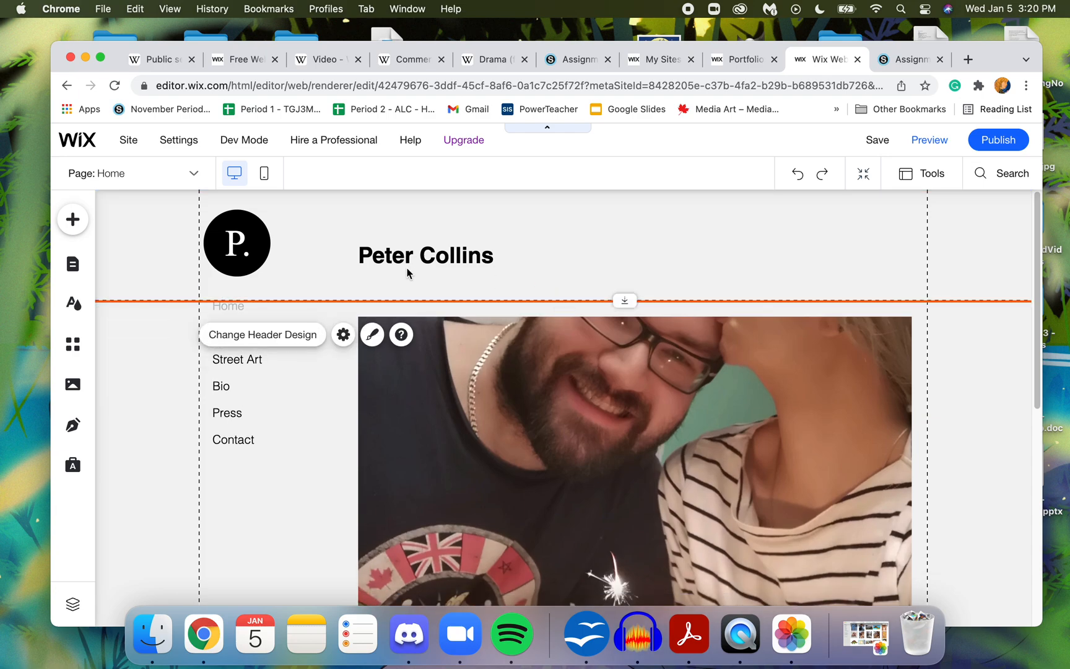
- Replace the site title text with the site owner's full name in possessive form followed by "Website"
click(440, 255)
double_click(440, 255)
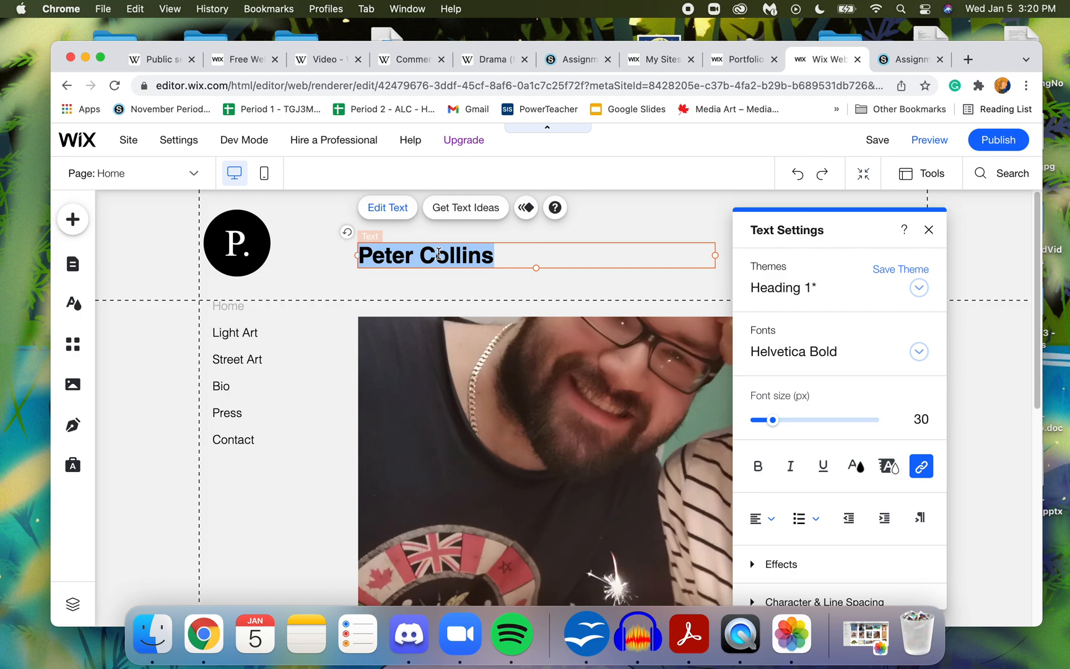
text(Hele)
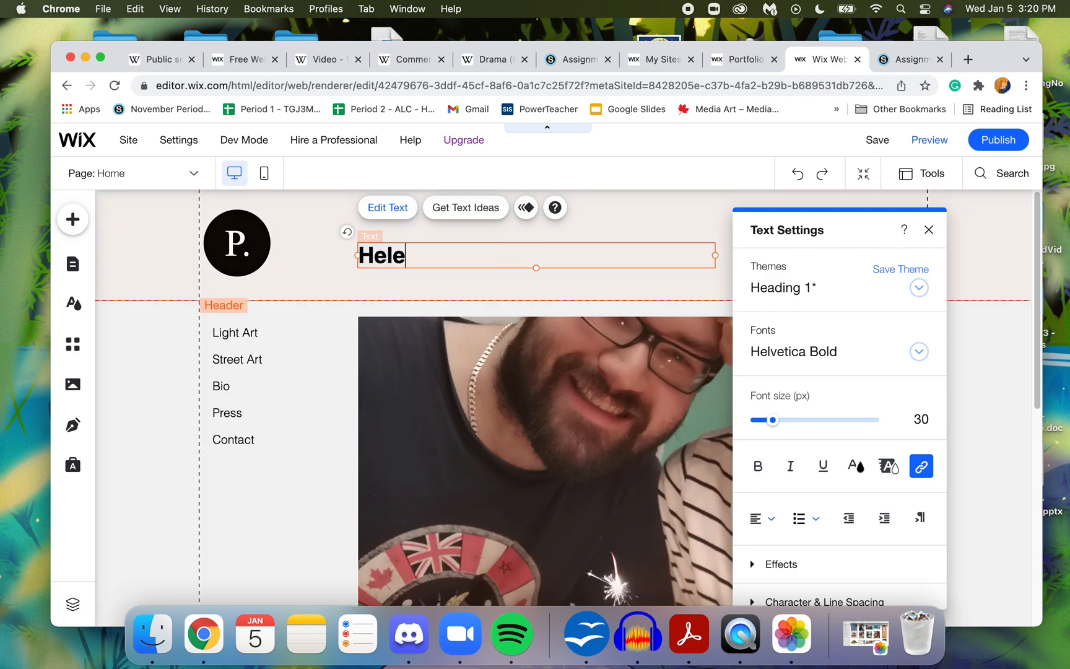
text(n Leung's Websi)
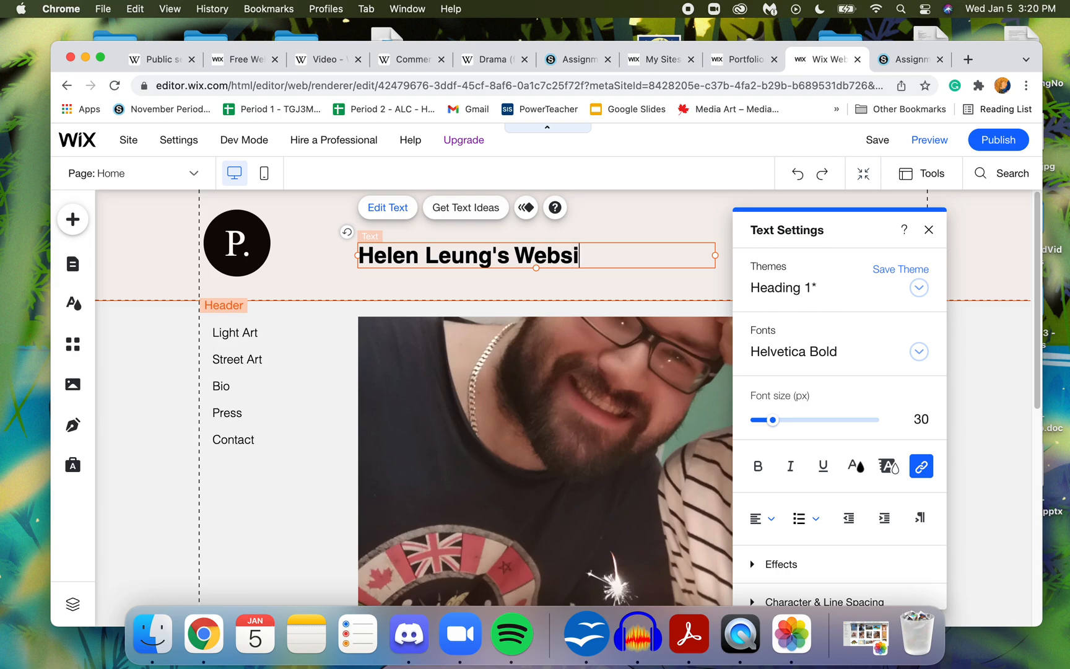
text(te)
- Replace the letter in the black circular logo with "H"
click(236, 247)
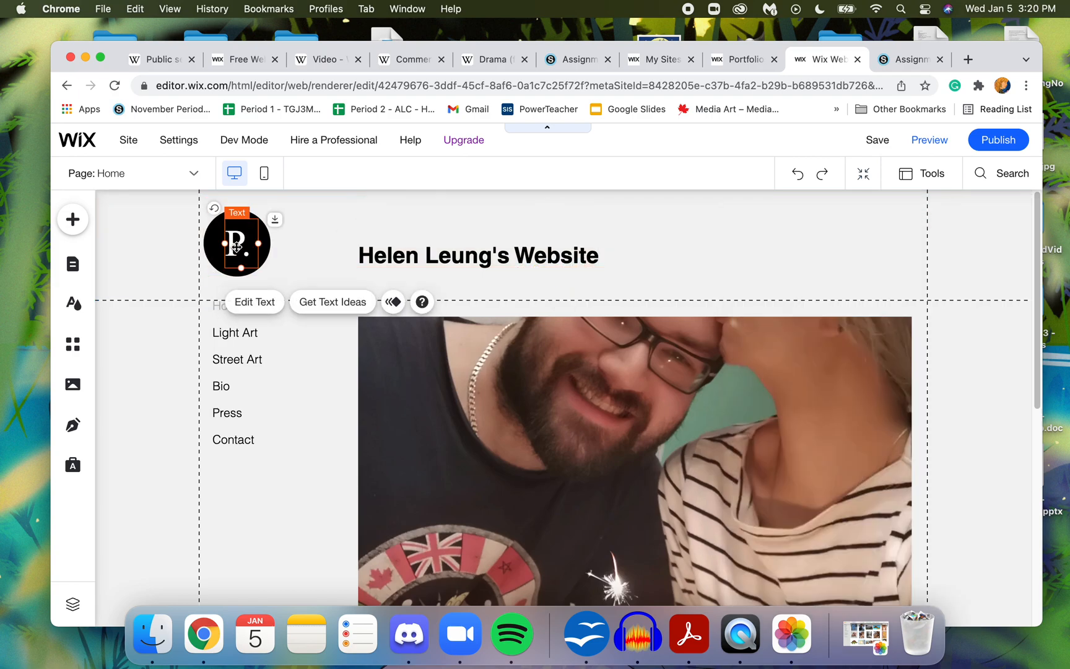
double_click(236, 244)
text(H)
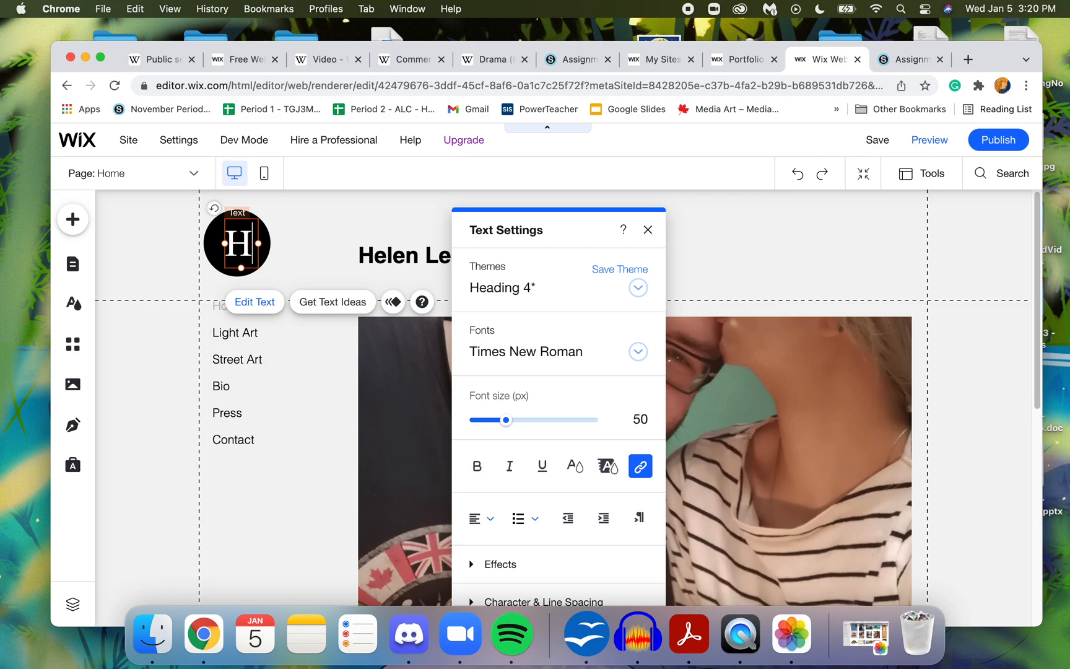
key(Return)
key(BackSpace)
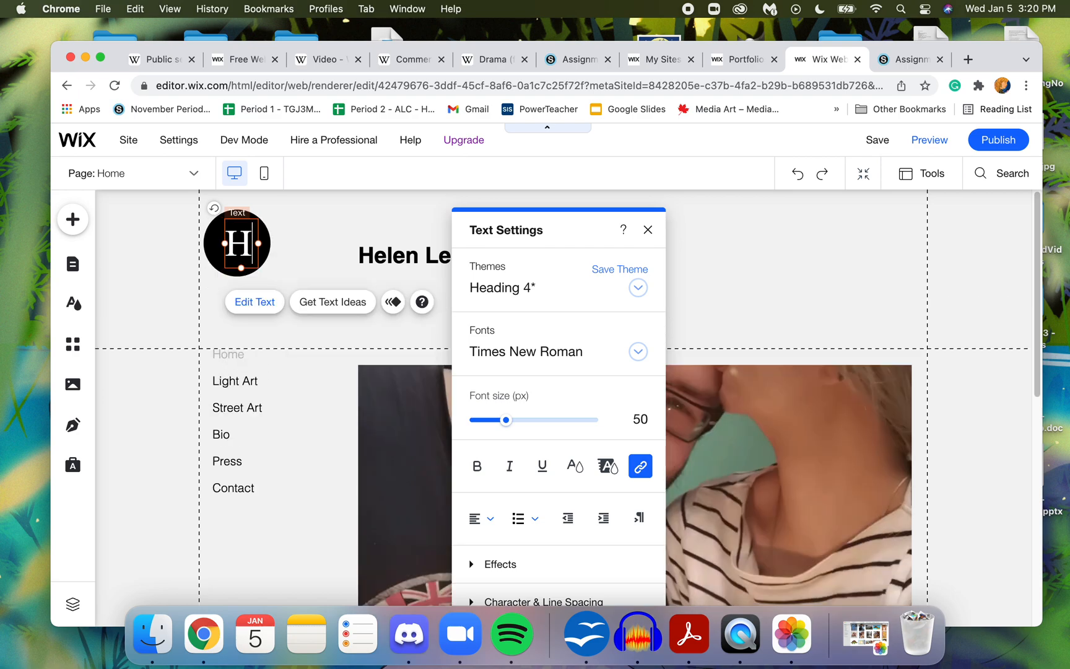
click(321, 247)
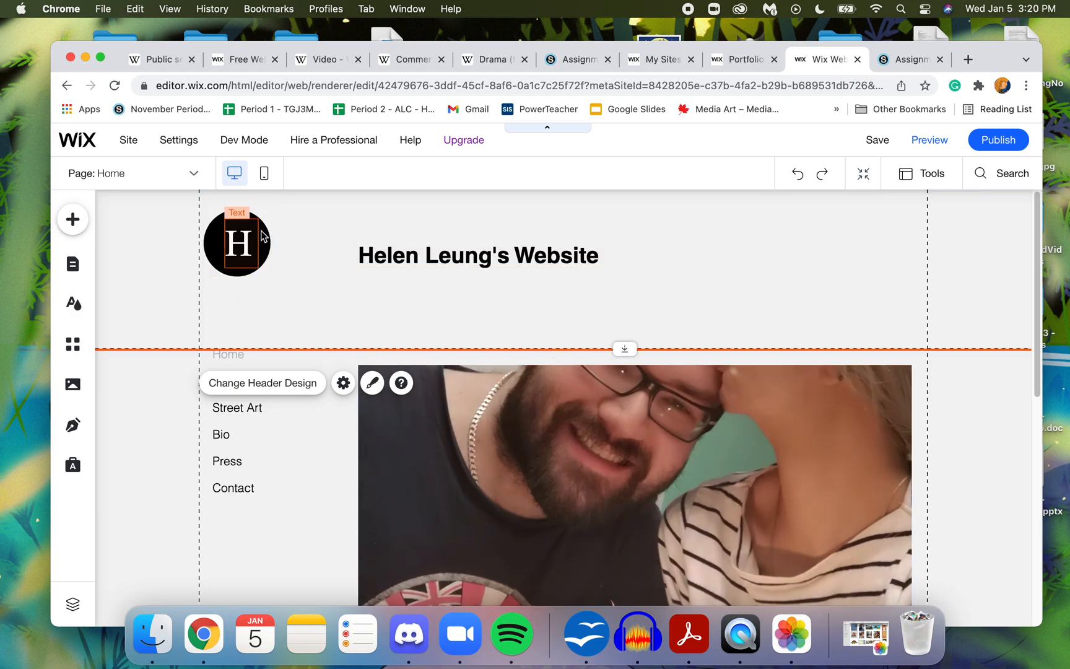
click(251, 243)
click(298, 242)
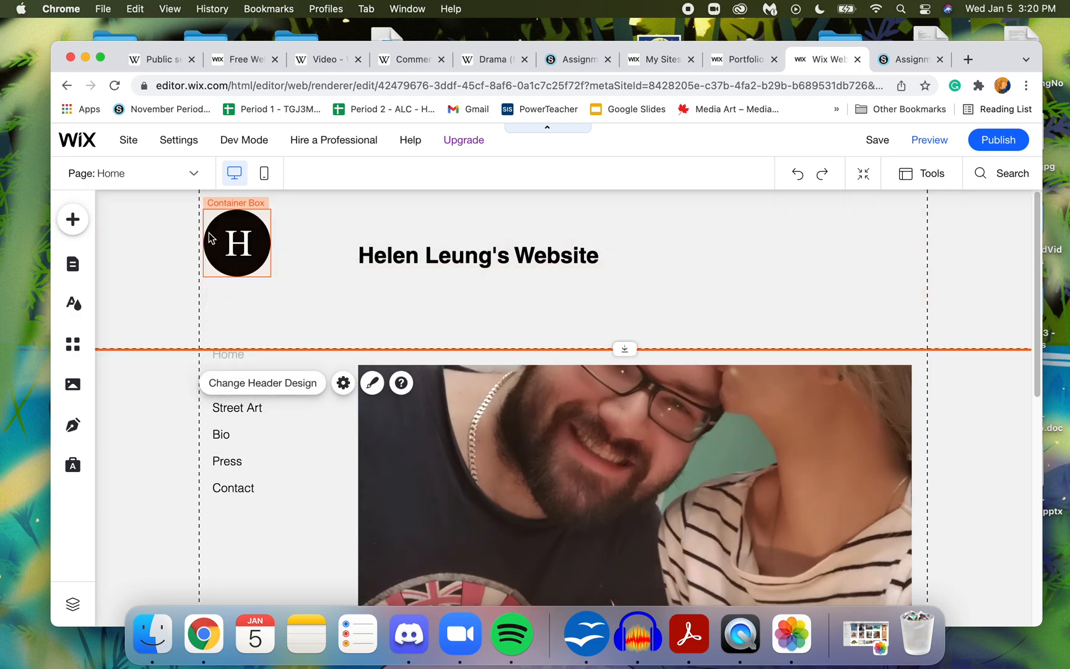
click(242, 241)
click(333, 248)
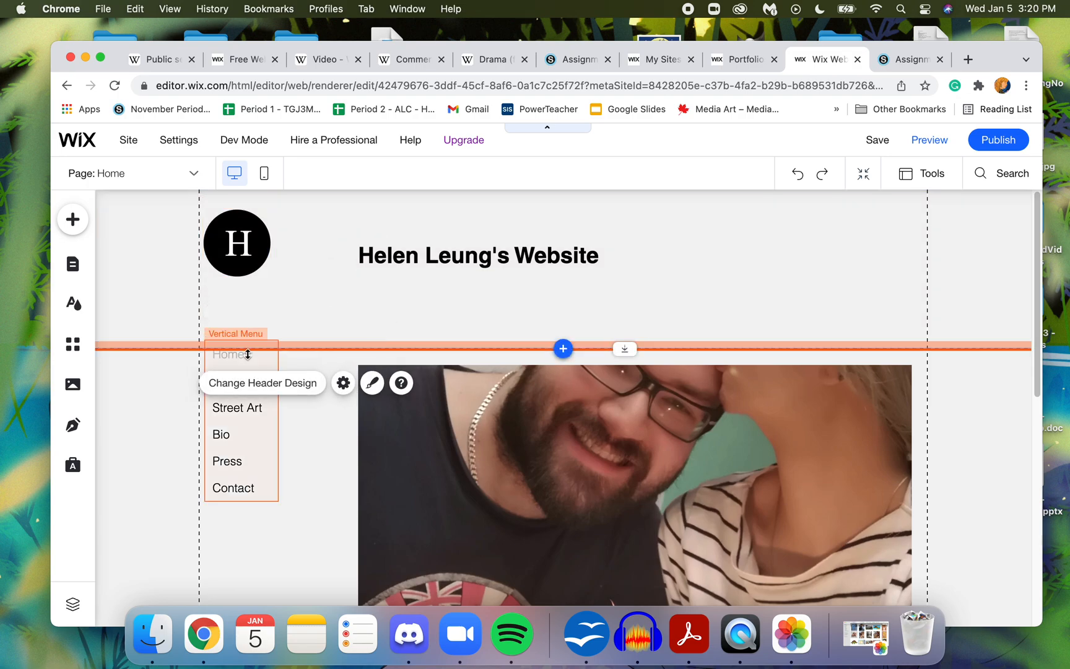
click(343, 464)
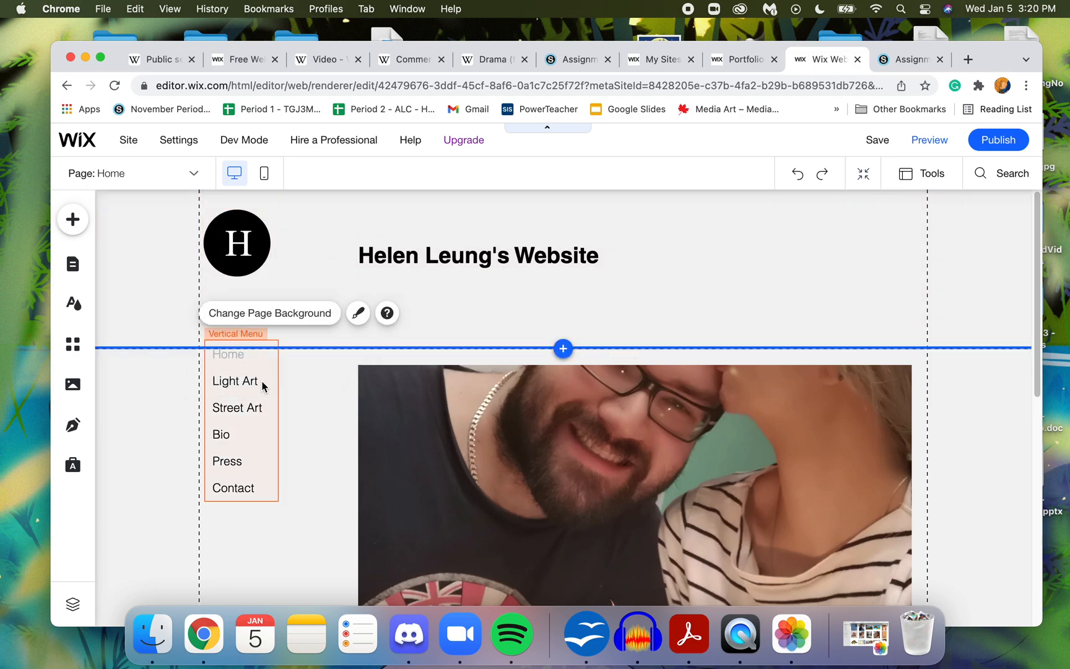
click(544, 439)
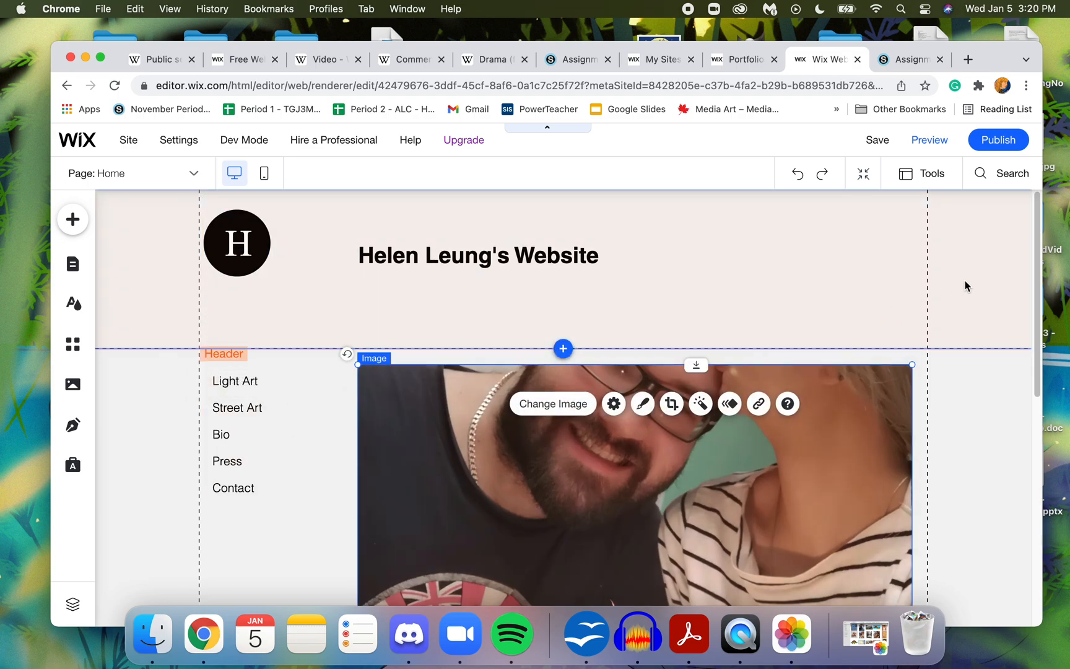
scroll(1030, 286, down, 3)
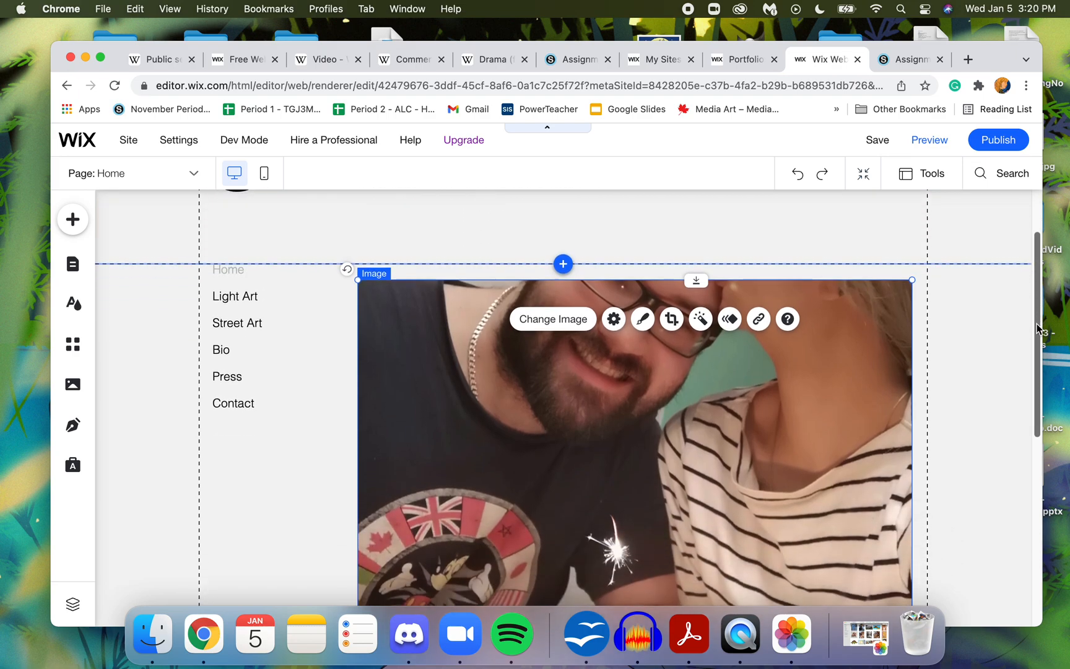
scroll(1031, 289, up, 3)
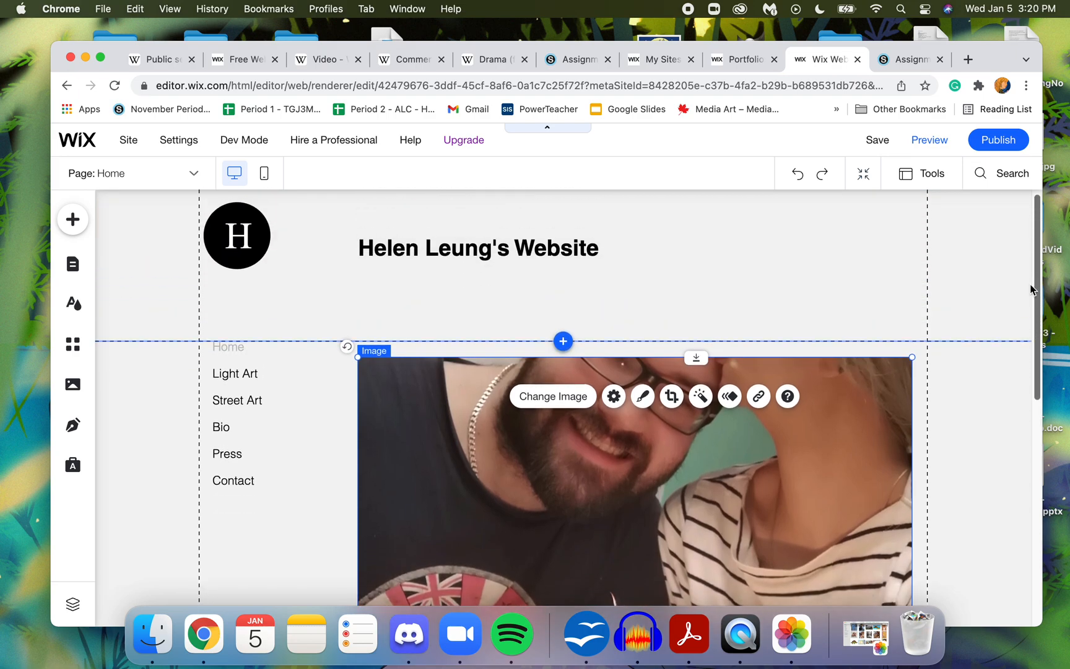
- Raise the header's lower edge to shorten the header, and move the couple photo down to leave a wider gap above it
click(620, 340)
drag(529, 344, 530, 306)
drag(565, 405, 557, 486)
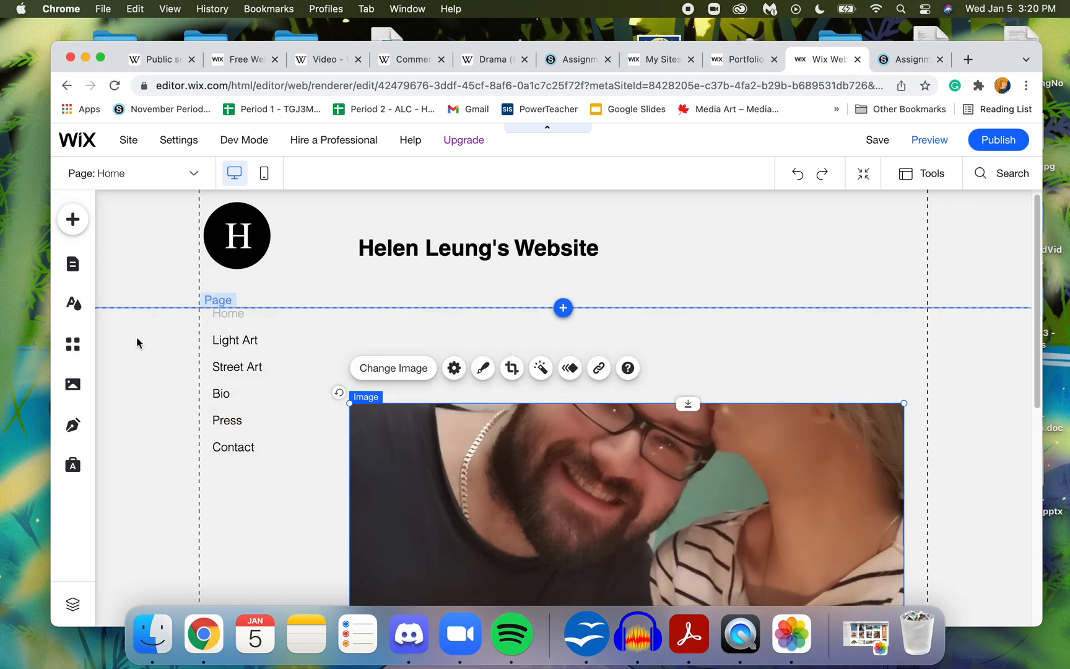
click(136, 377)
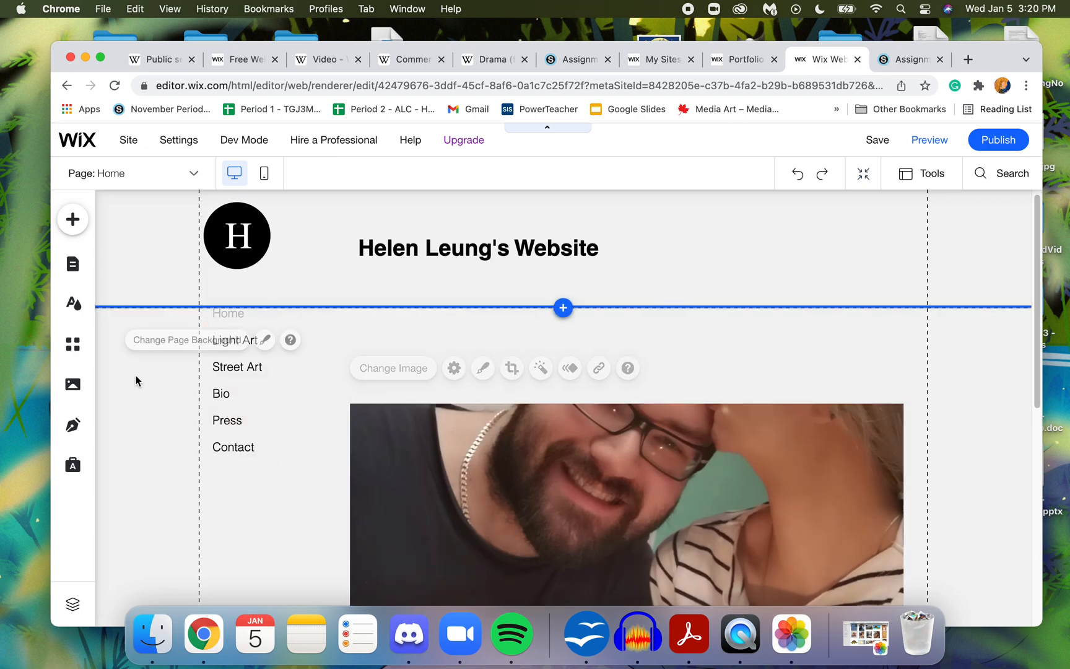
- Add a Small Title text element and place it in the header directly beneath the site title
click(73, 222)
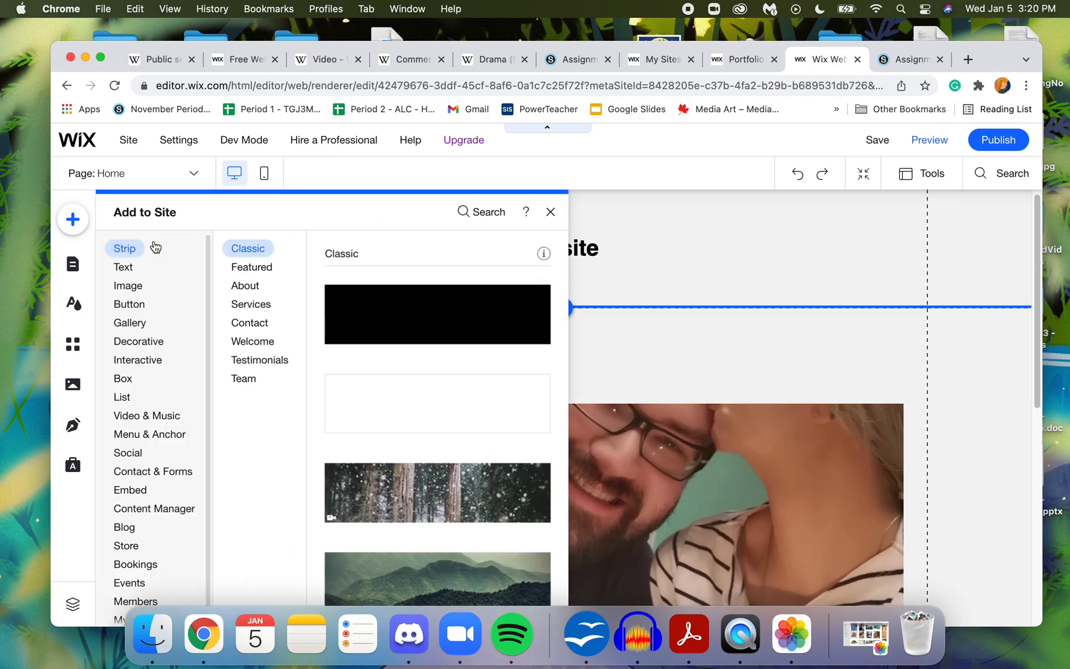
click(133, 268)
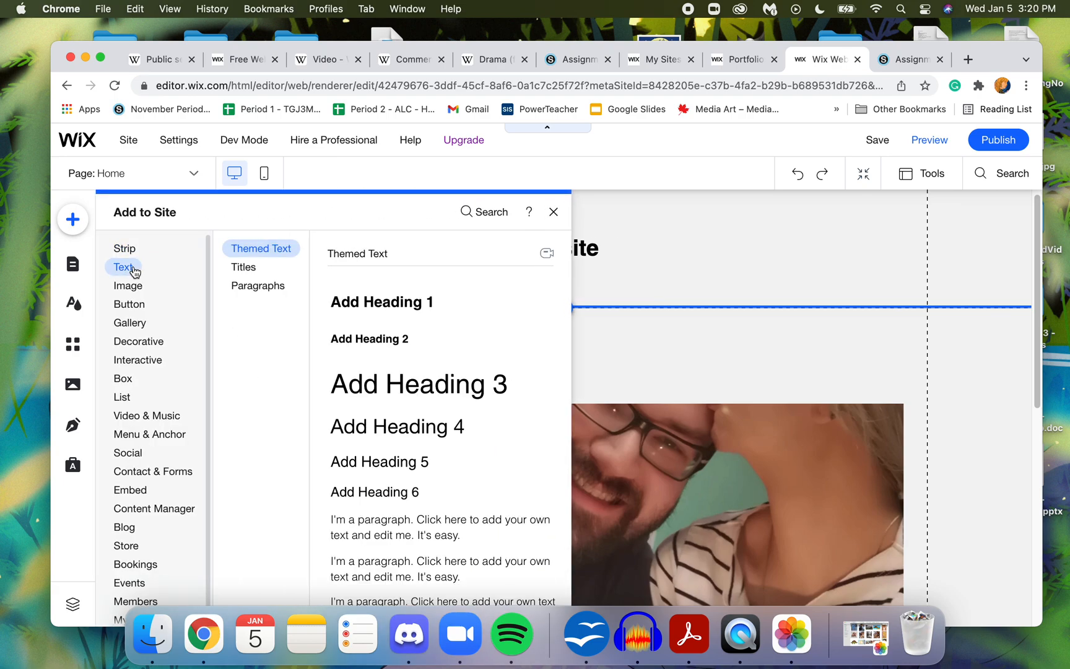
click(258, 285)
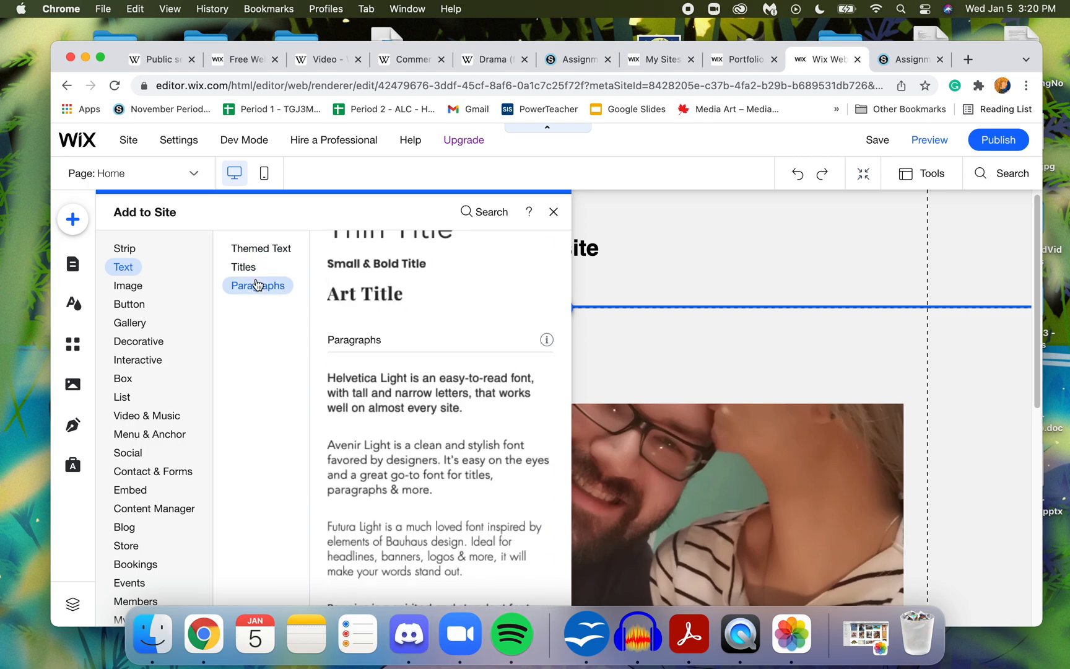
click(254, 269)
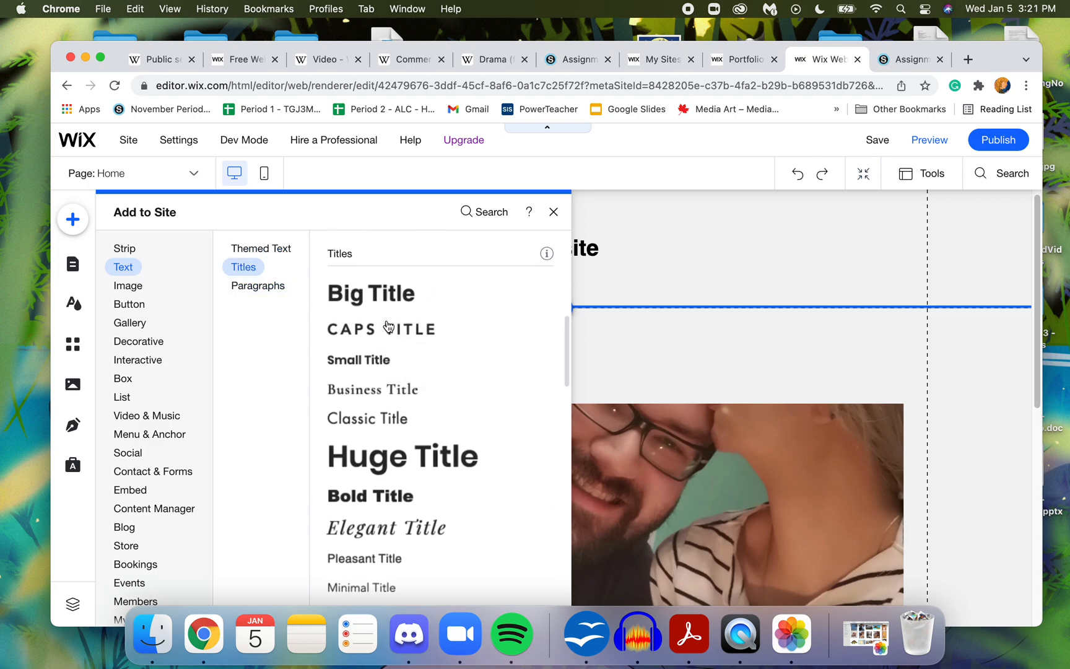
click(374, 359)
drag(542, 401, 453, 269)
- Replace the small title's text with "Welcome to my personal homepage for my communications technolog course"
double_click(428, 277)
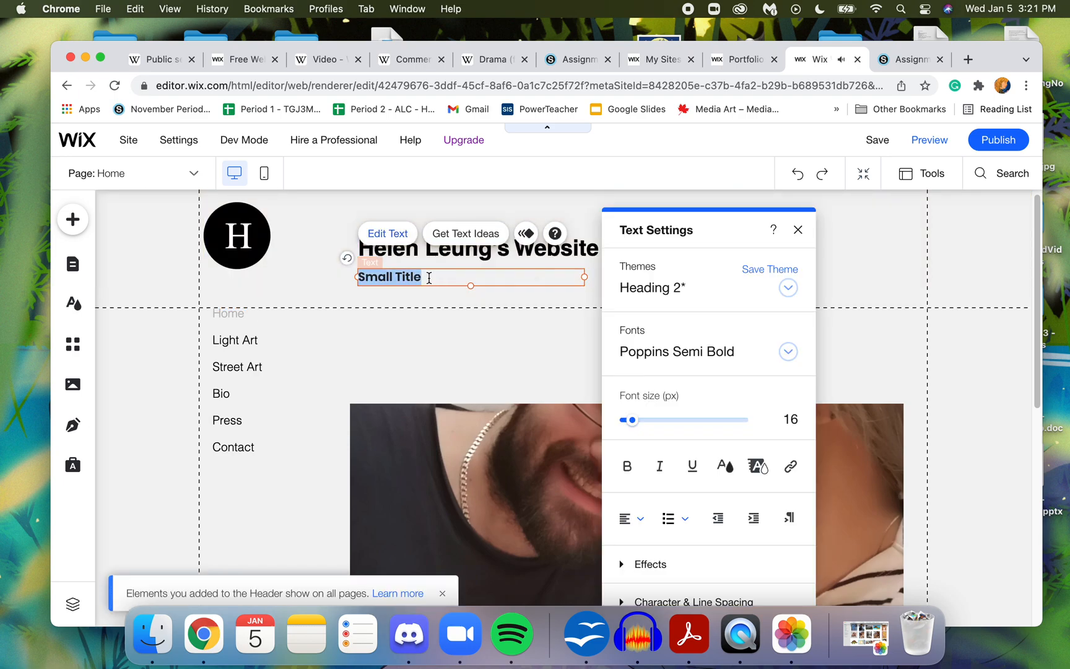
text(W)
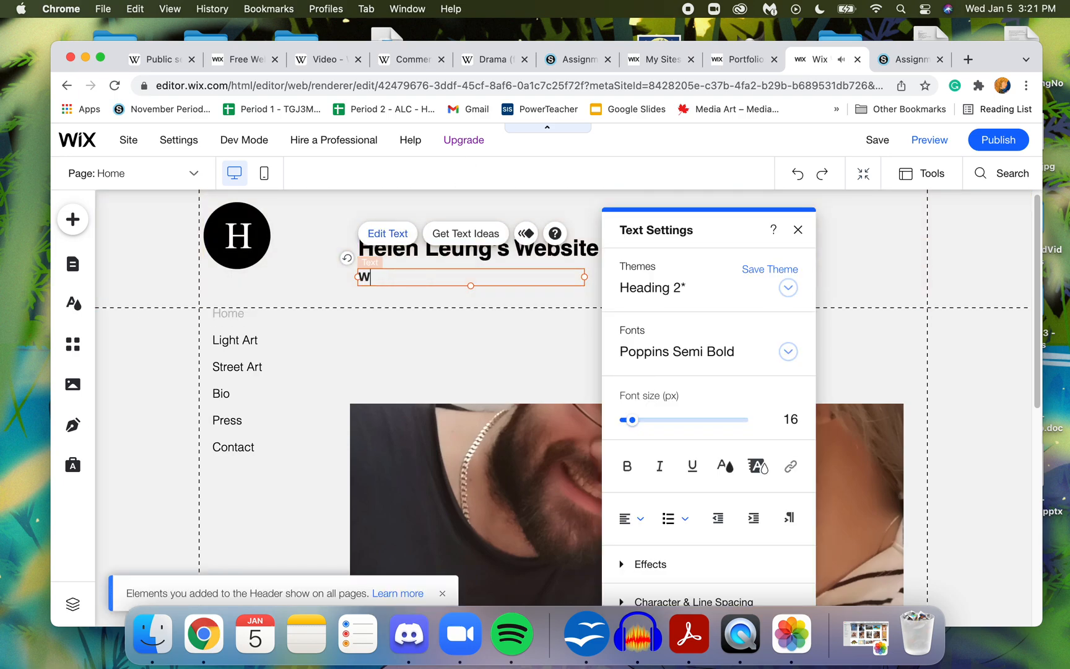
text(elcome to my personal homepage.)
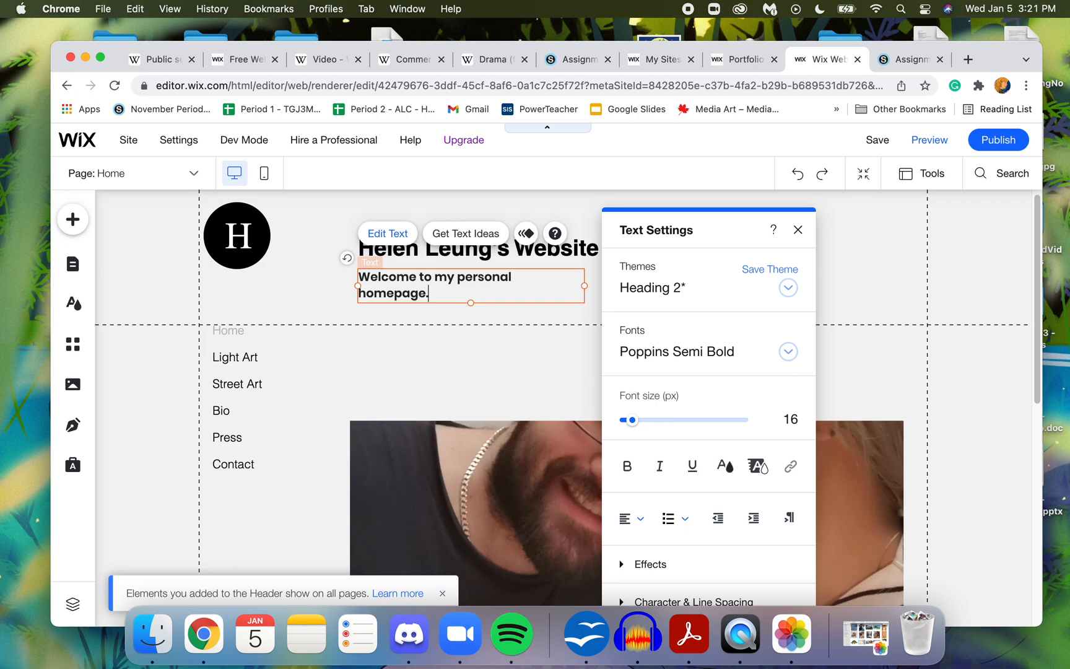
key(BackSpace)
text(for my communications)
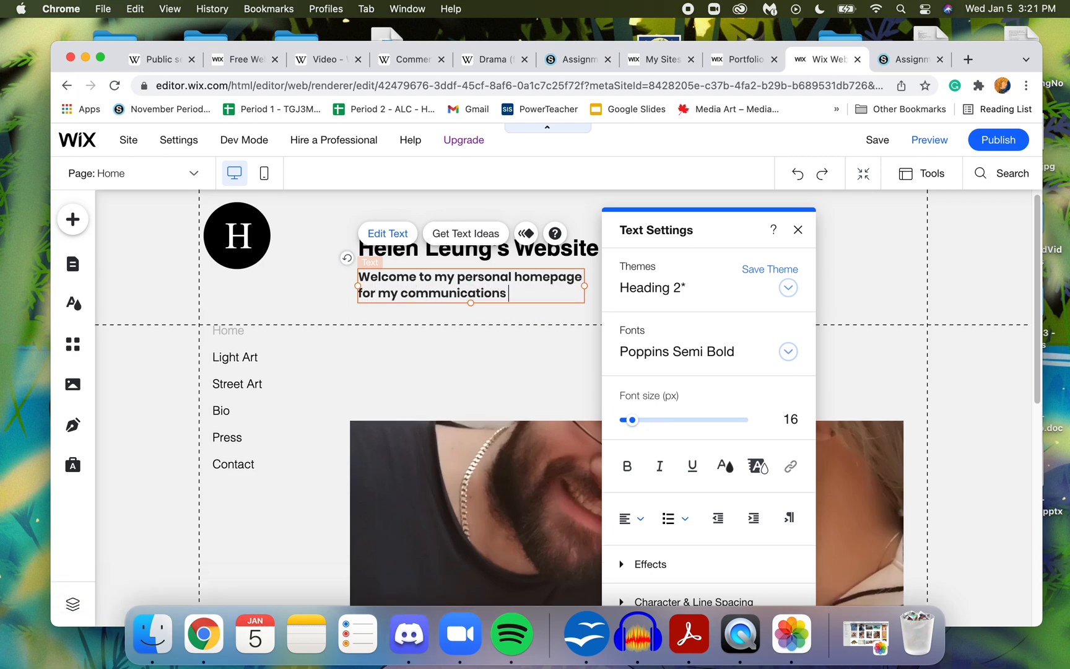
text( technolog course)
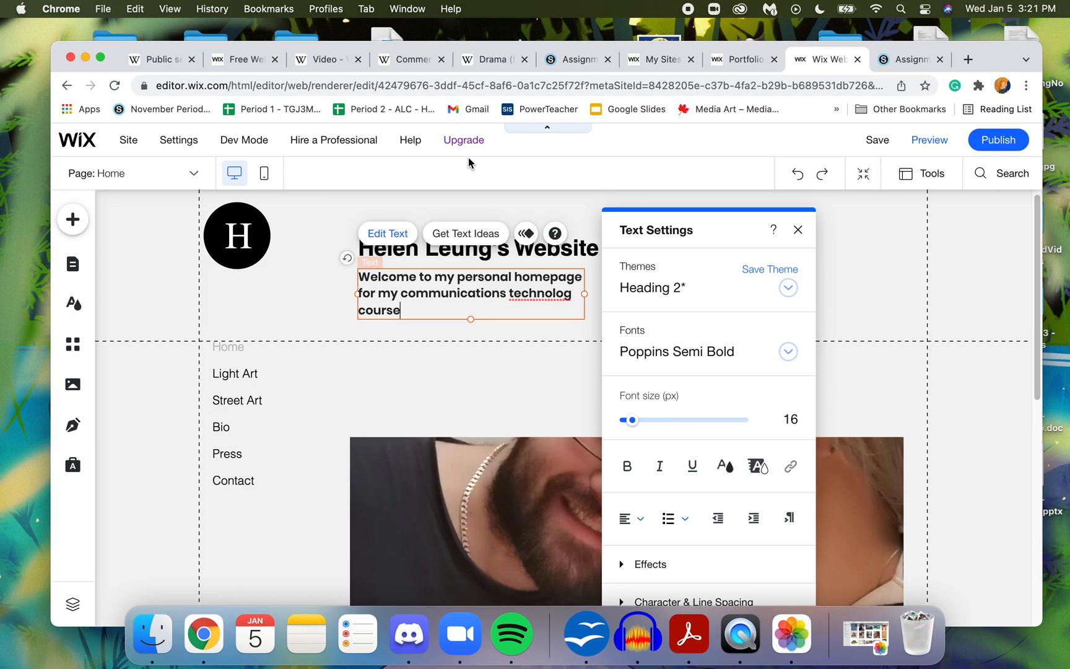
- Widen the welcome text box so its text fits on two lines, and set the font size to 17 px
drag(585, 295, 792, 288)
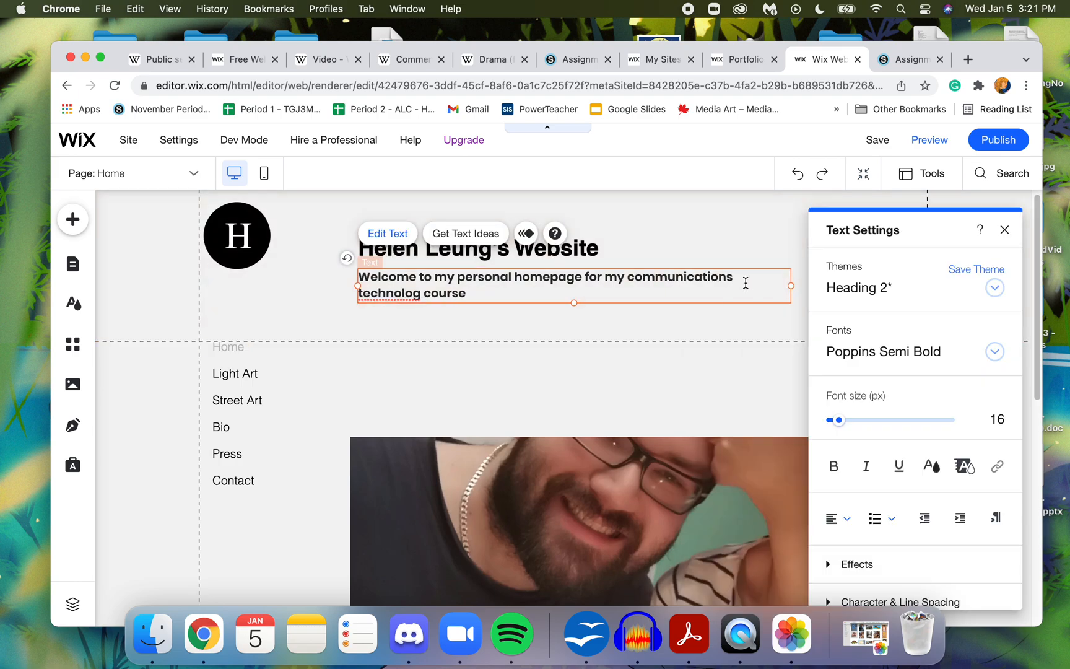
double_click(561, 295)
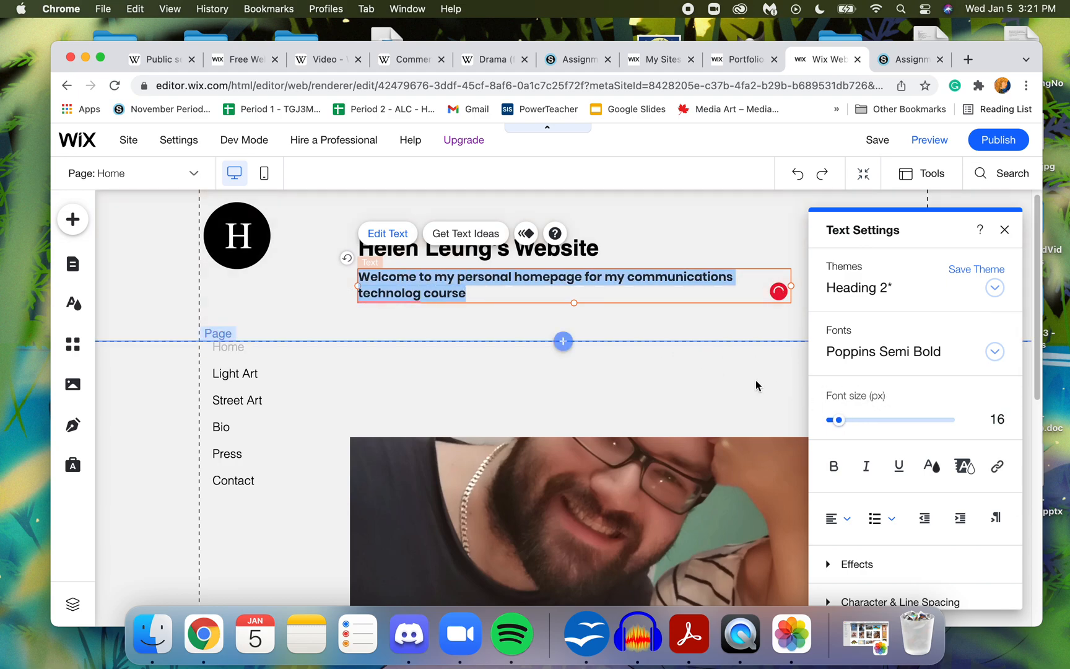
mouse_move(840, 426)
mouse_down()
mouse_move(853, 424)
mouse_move(840, 426)
mouse_up()
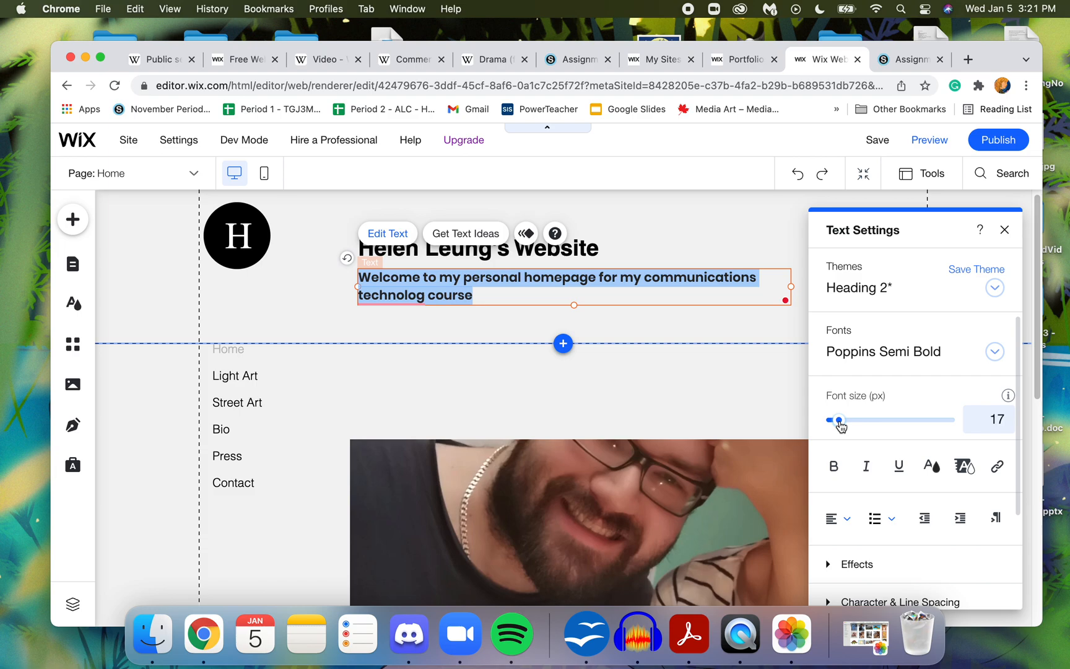
- Move the couple photo up so its upper edge sits just below the header, leaving the welcome text's color unchanged
click(933, 466)
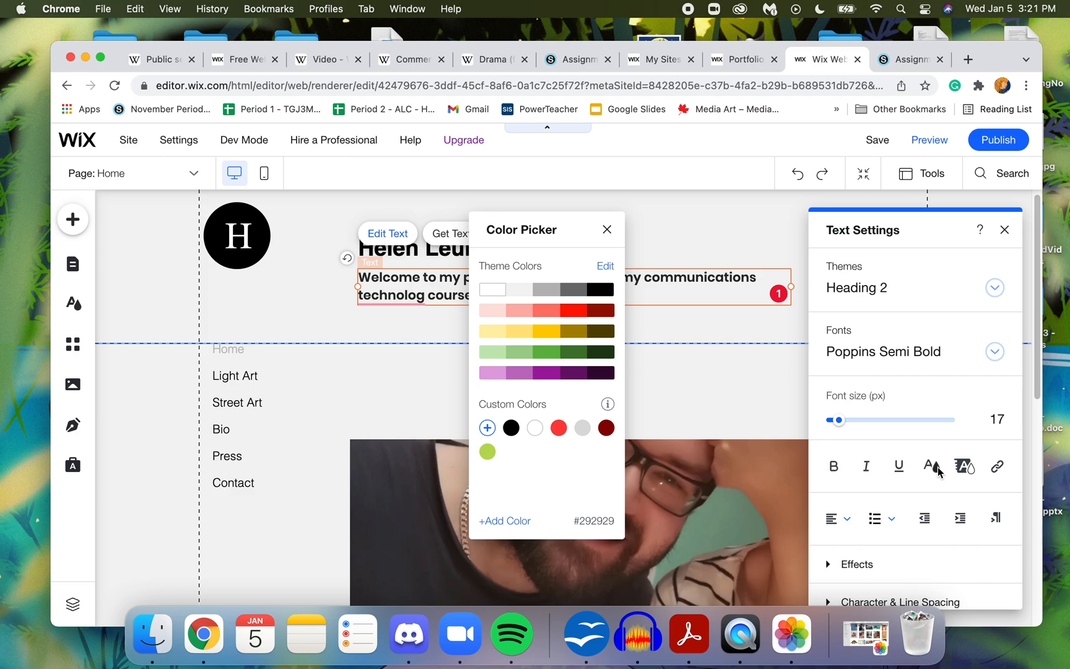
click(607, 230)
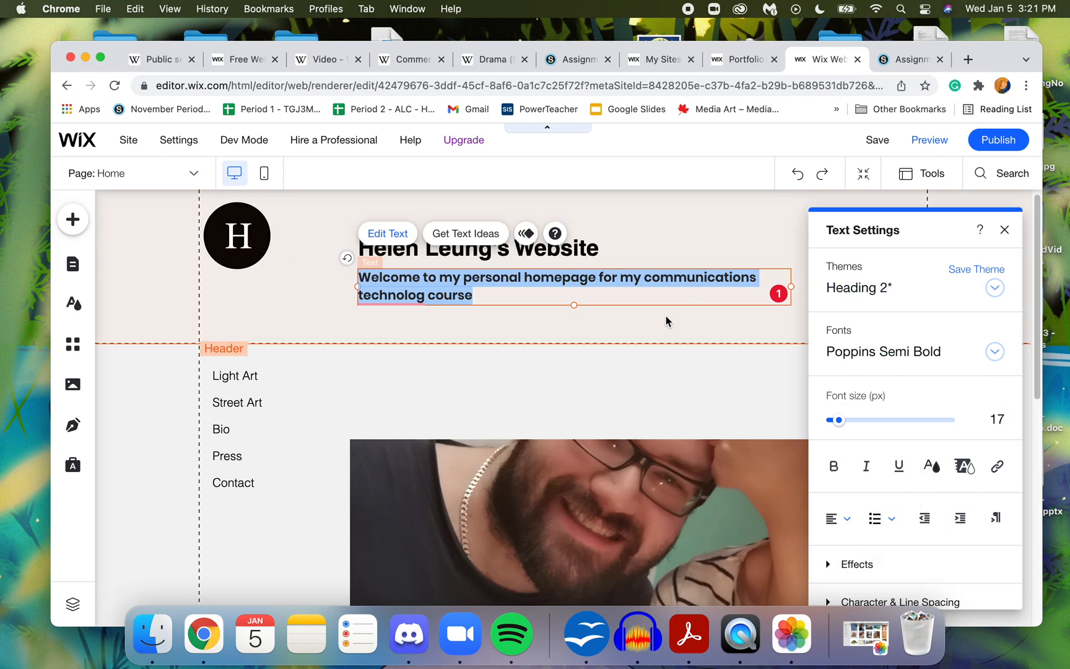
click(541, 496)
drag(541, 496, 530, 413)
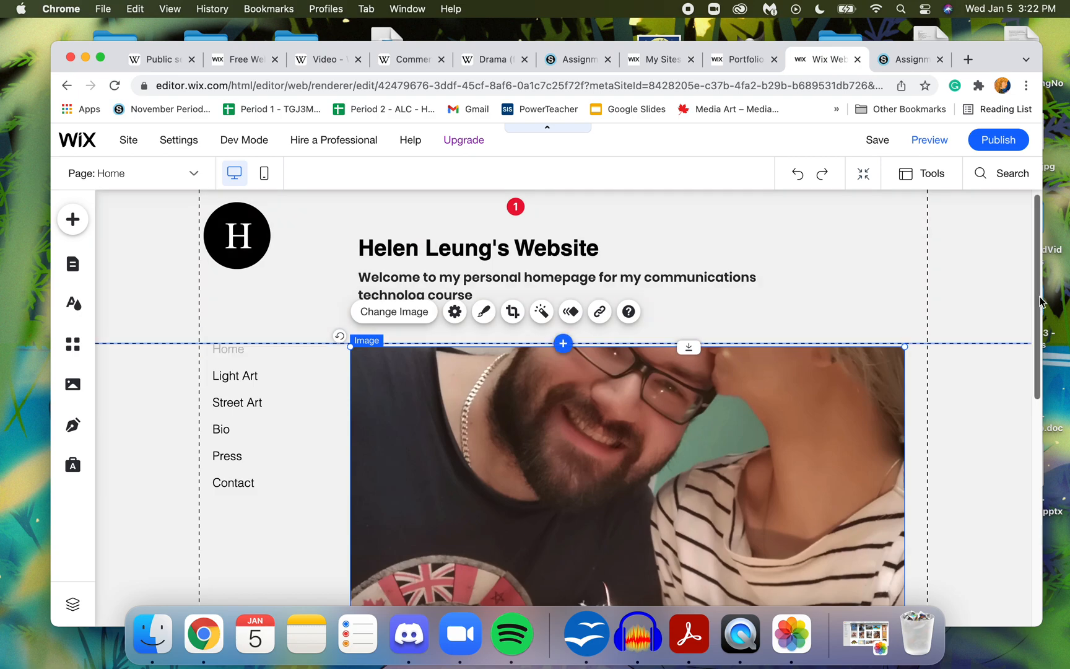
scroll(1038, 301, down, 5)
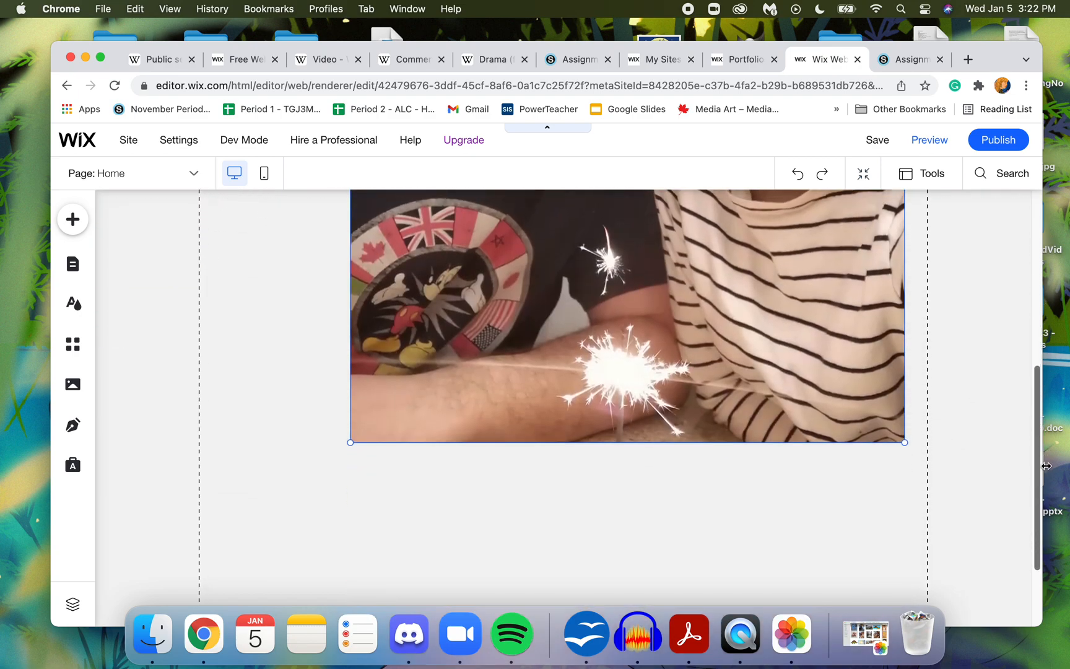
scroll(1034, 256, up, 5)
click(960, 275)
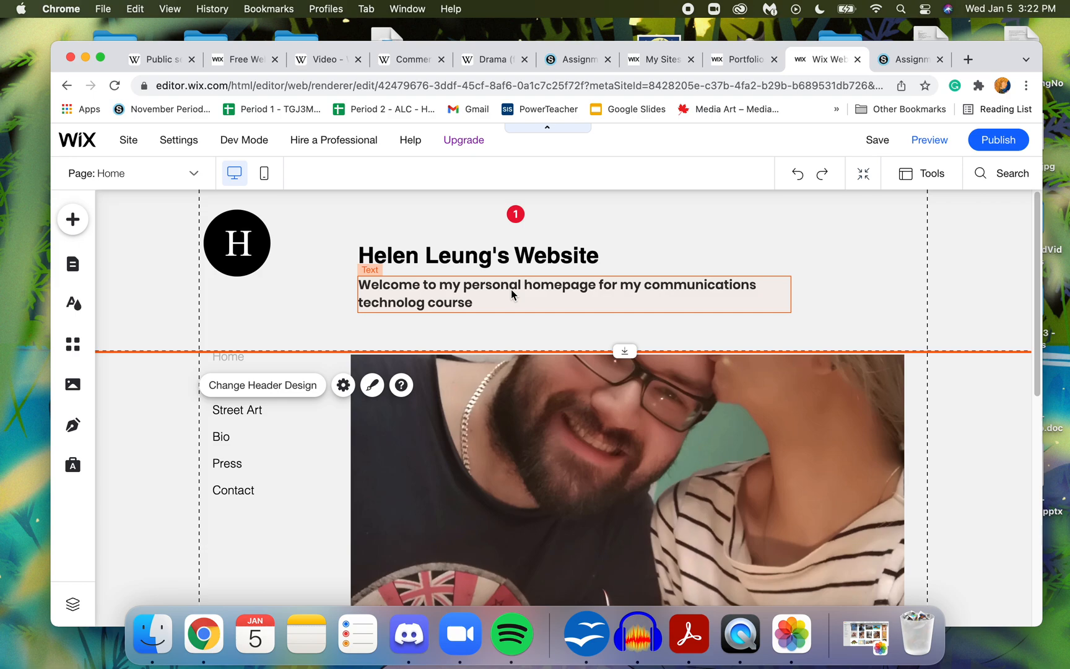
- Delete the Street Art page from the site's menu
click(242, 433)
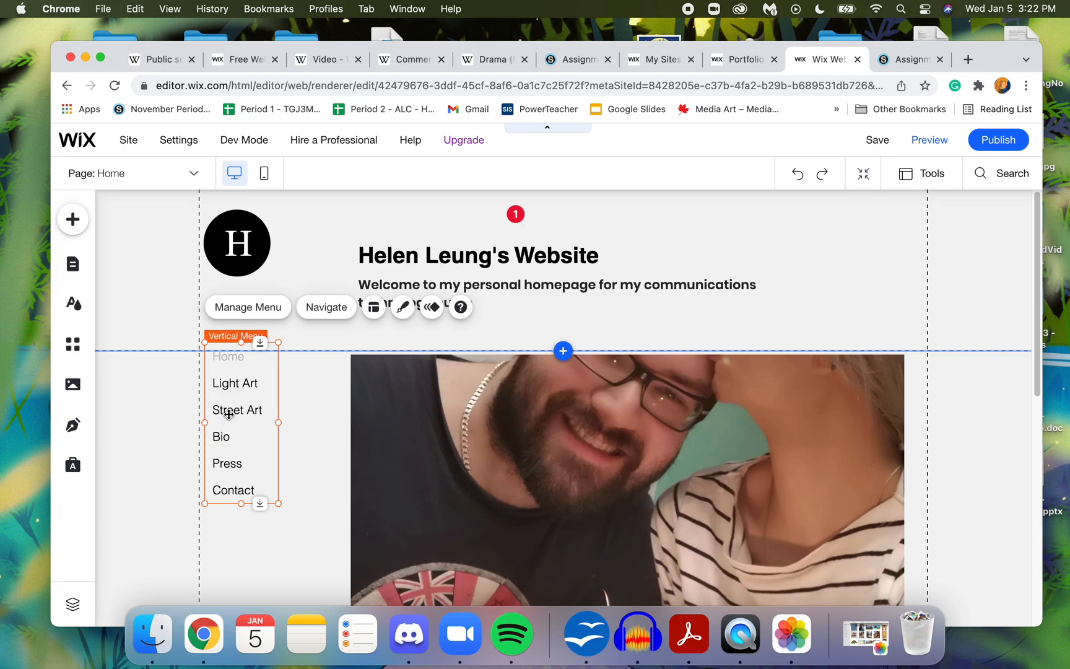
double_click(230, 414)
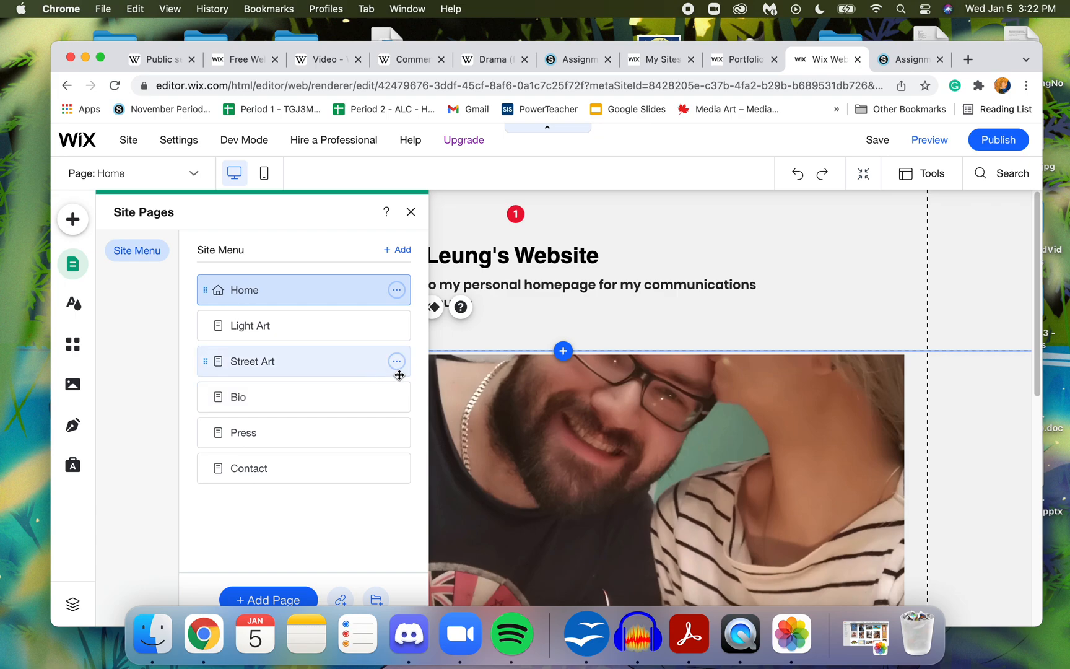
click(397, 362)
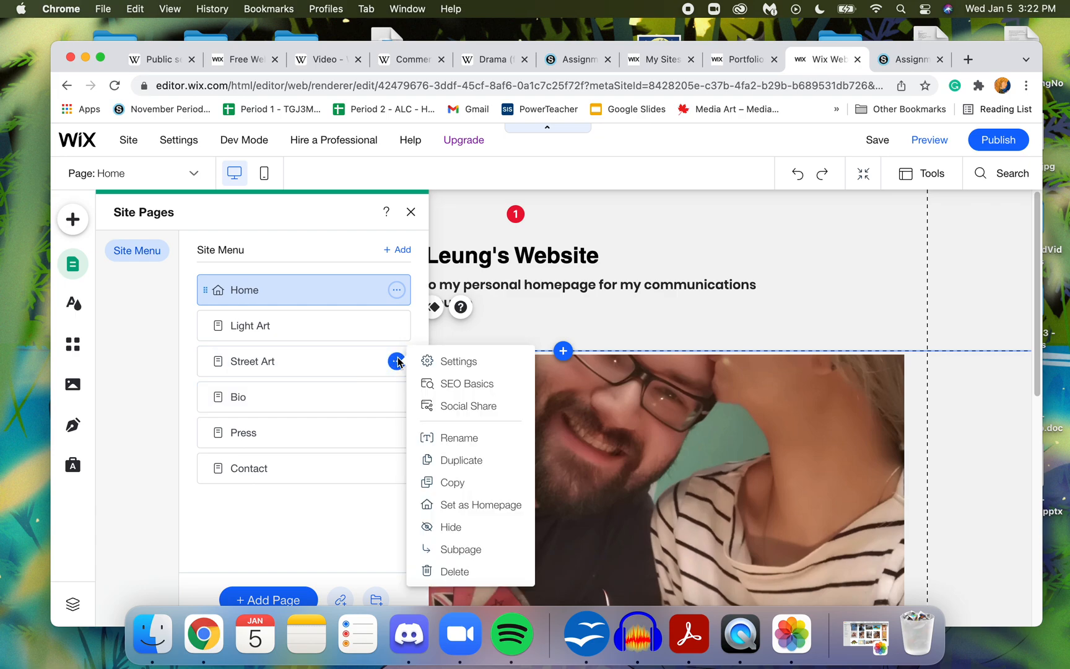
click(460, 567)
click(737, 432)
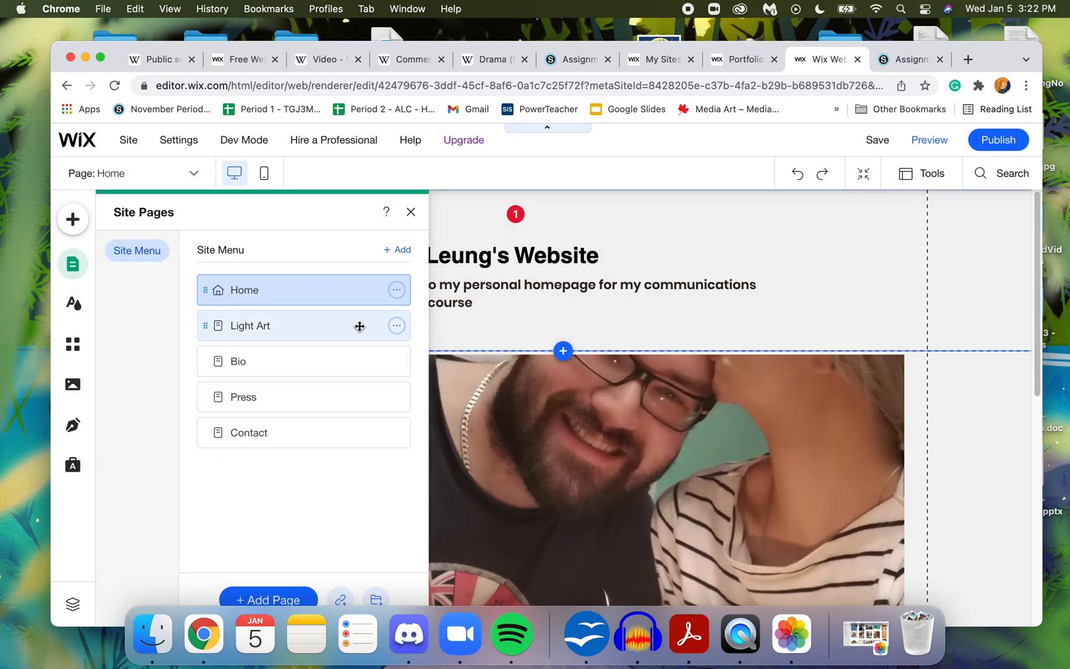
- Add a blank page to the site menu and name it "Art Gallery"
click(401, 254)
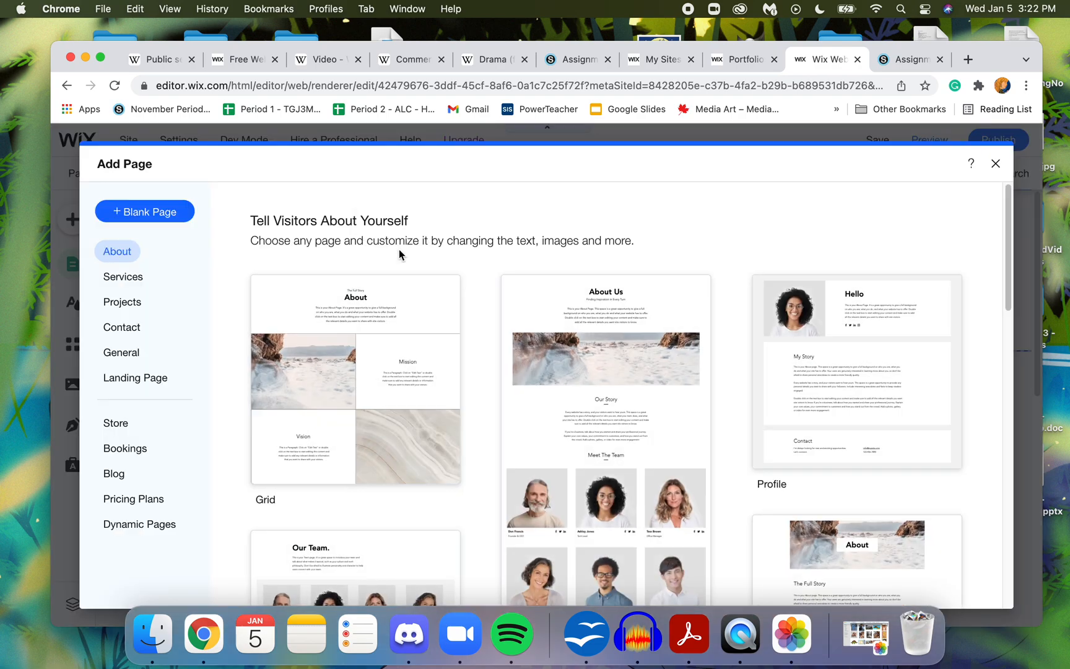
click(143, 210)
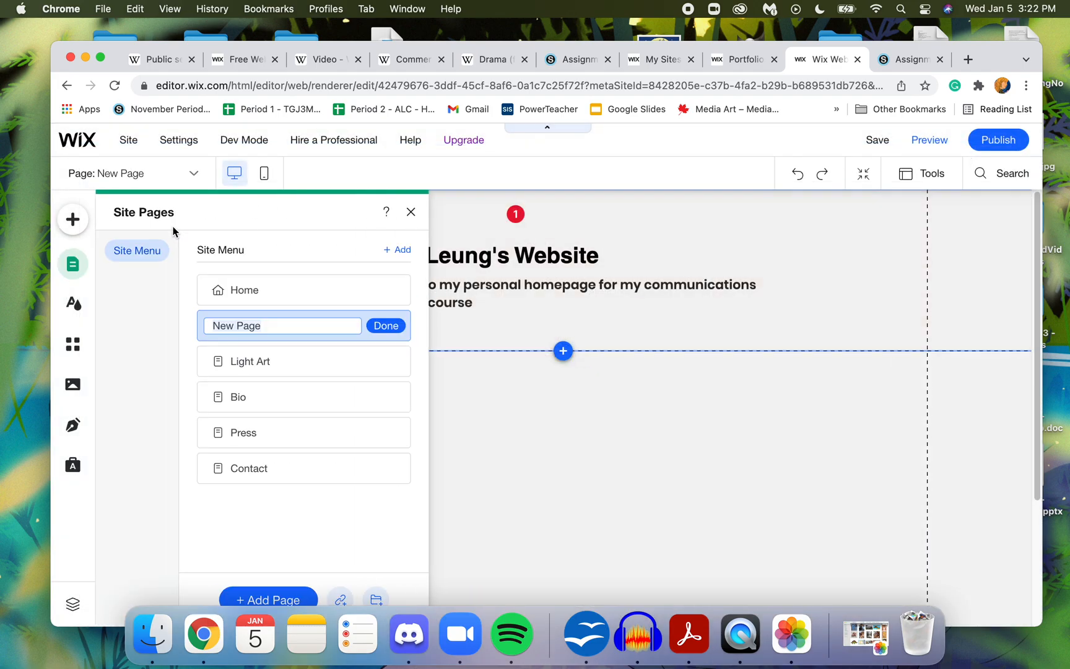
text(Art)
click(381, 330)
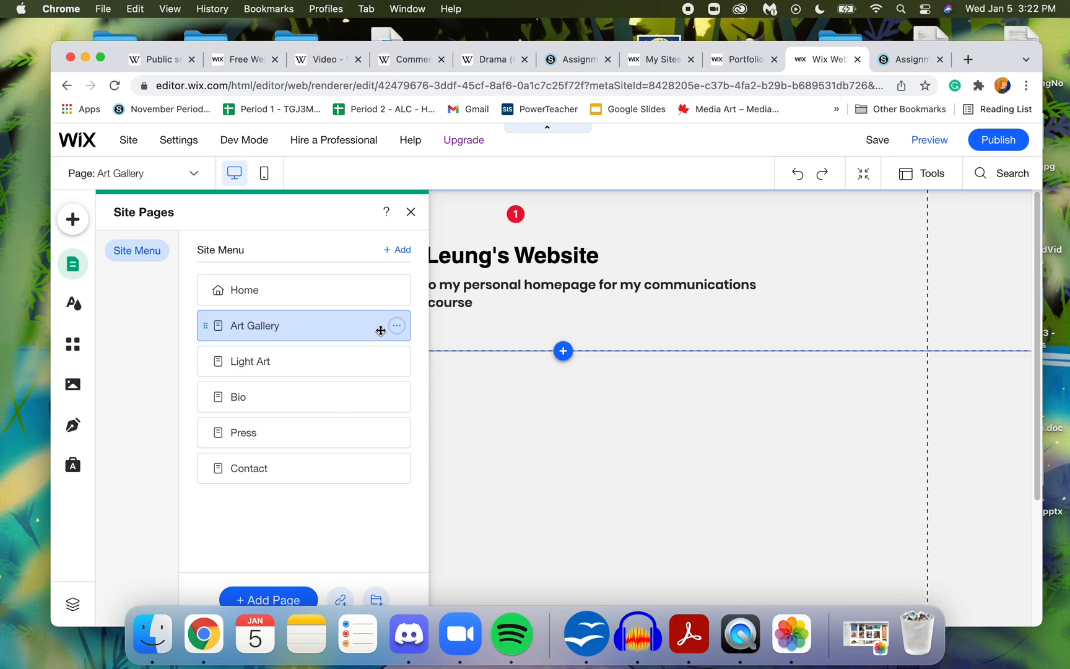
click(528, 432)
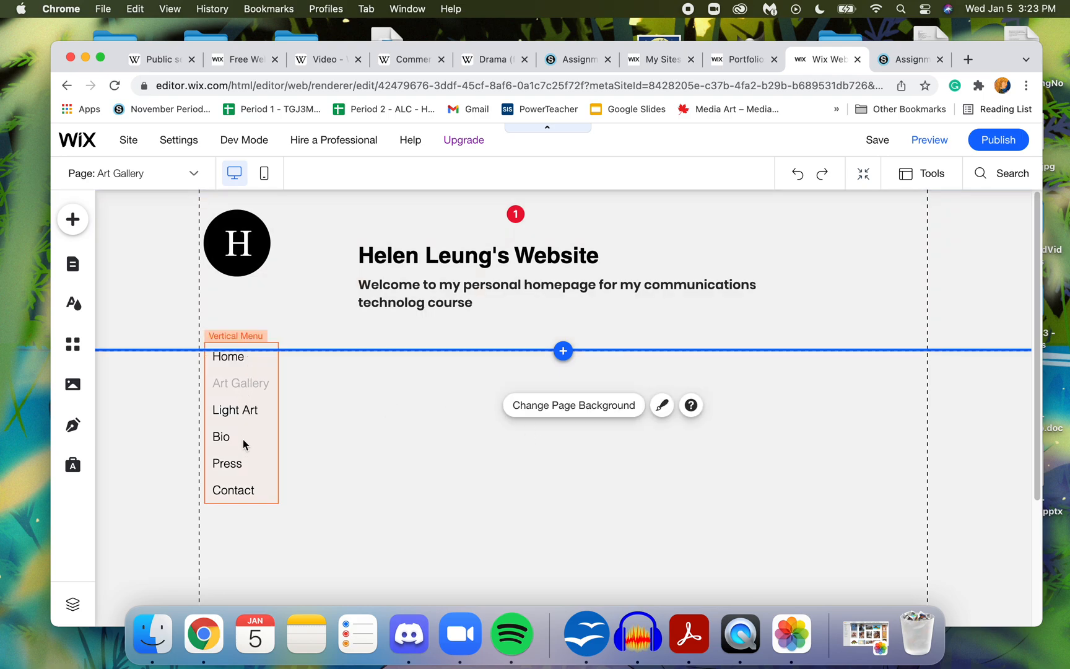
click(73, 219)
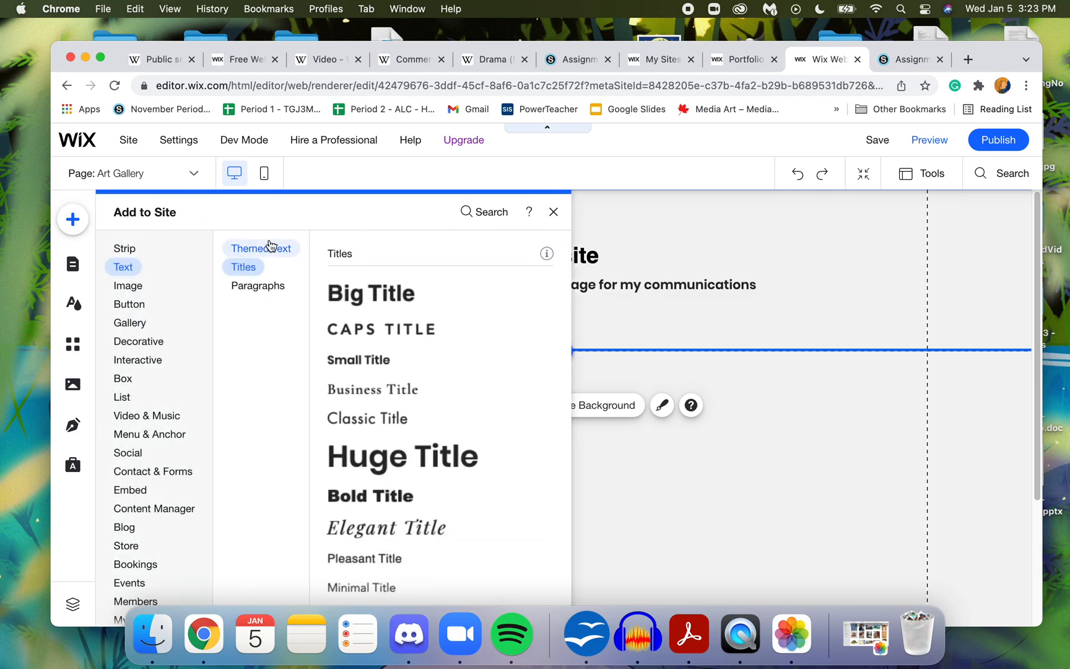
click(261, 248)
click(137, 291)
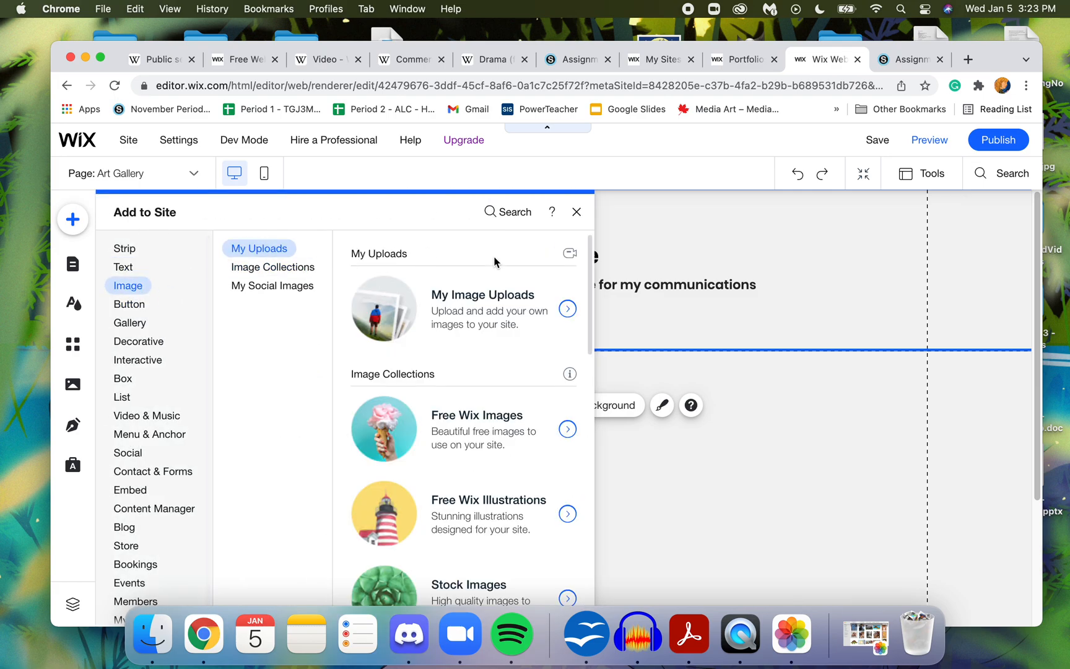
click(576, 211)
- Delete the Art Gallery page from the site
double_click(256, 387)
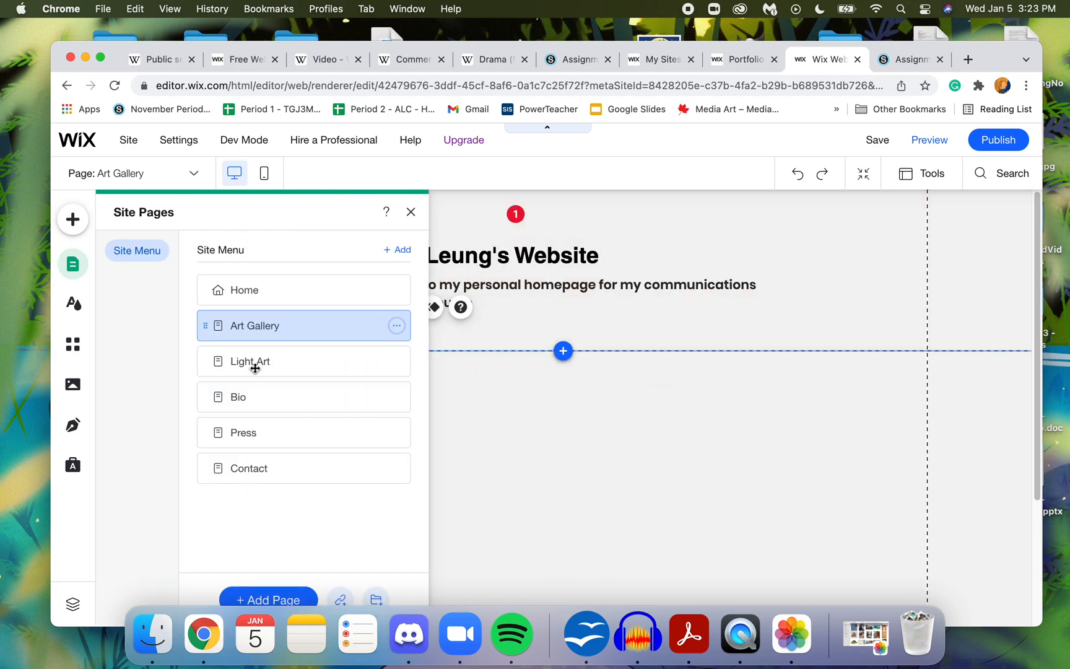
click(397, 325)
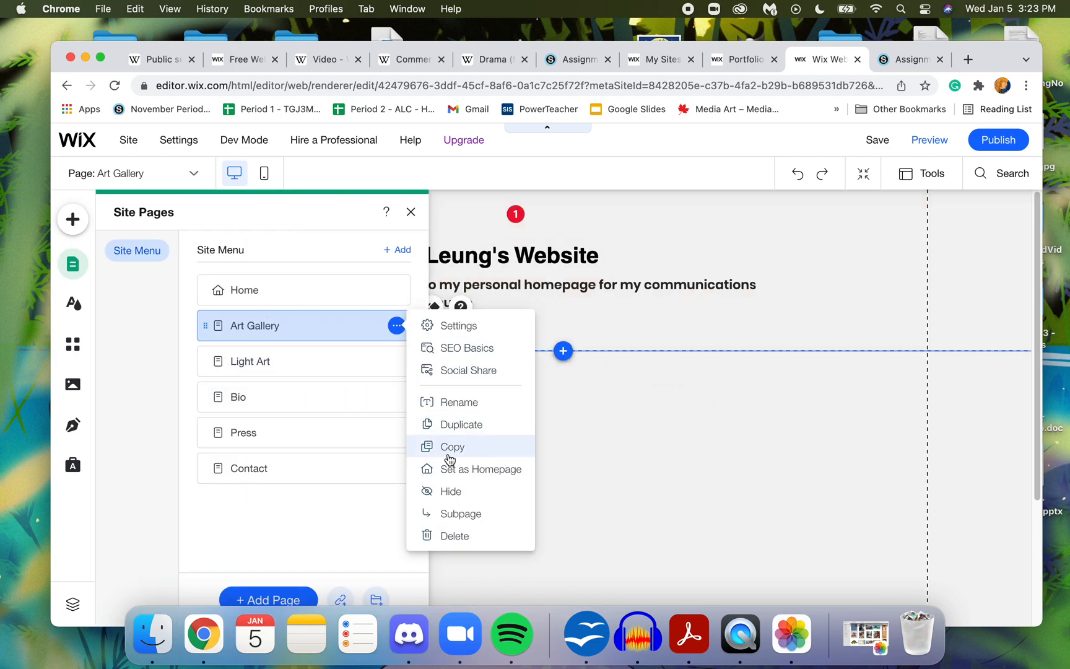
click(456, 536)
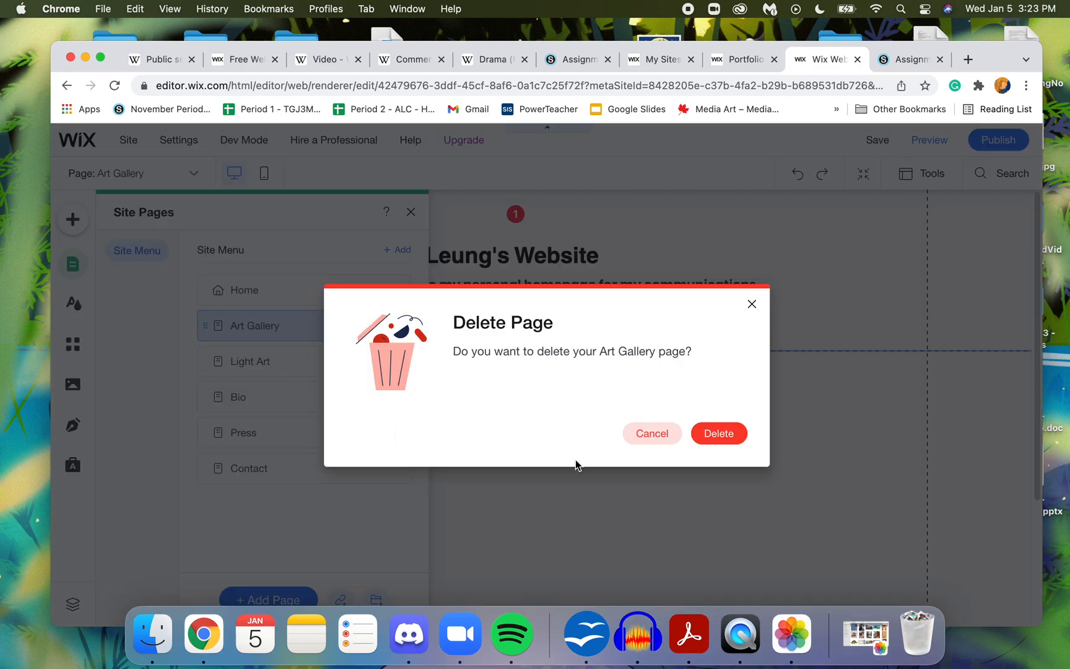
click(718, 433)
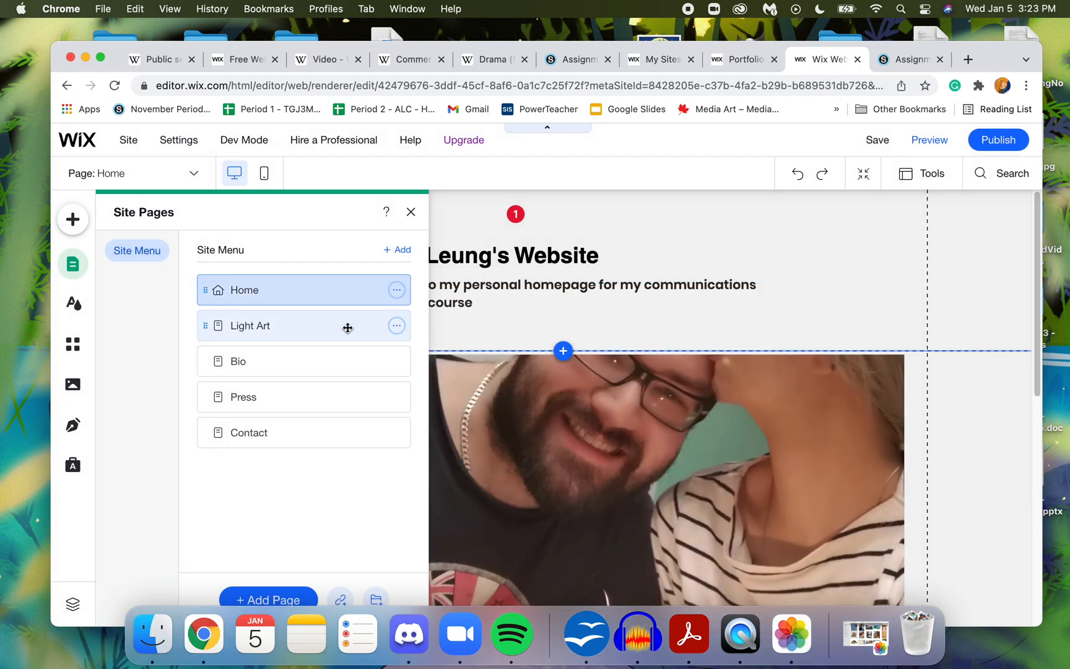
- Rename the Light Art page "Communications Technology Media Work" and shorten that name to "Commy Media Work"
click(396, 326)
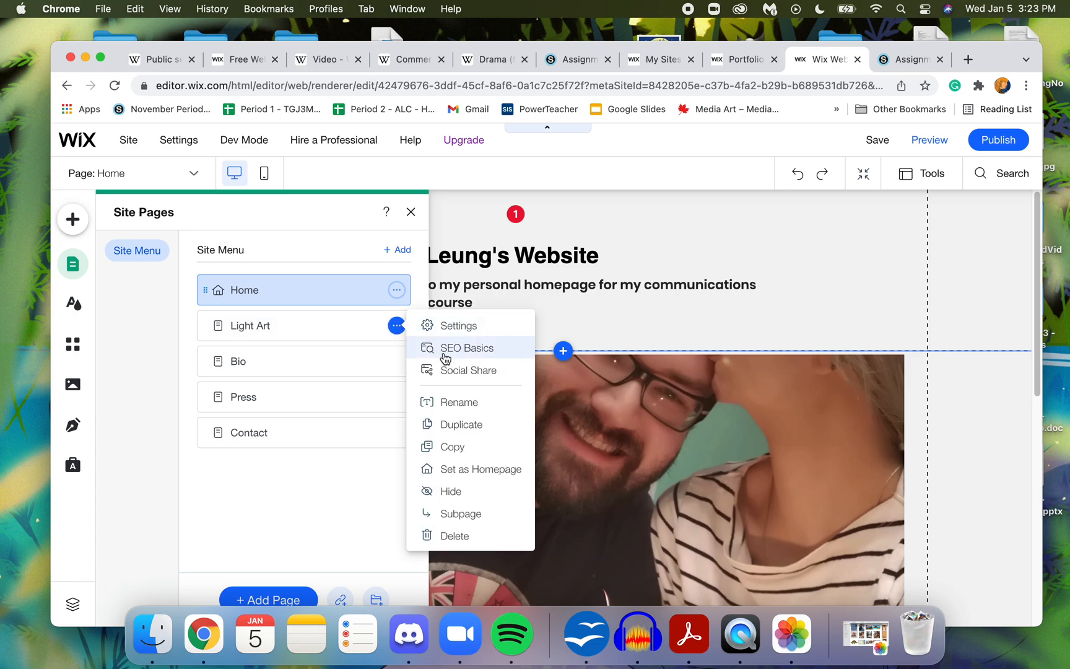
click(474, 402)
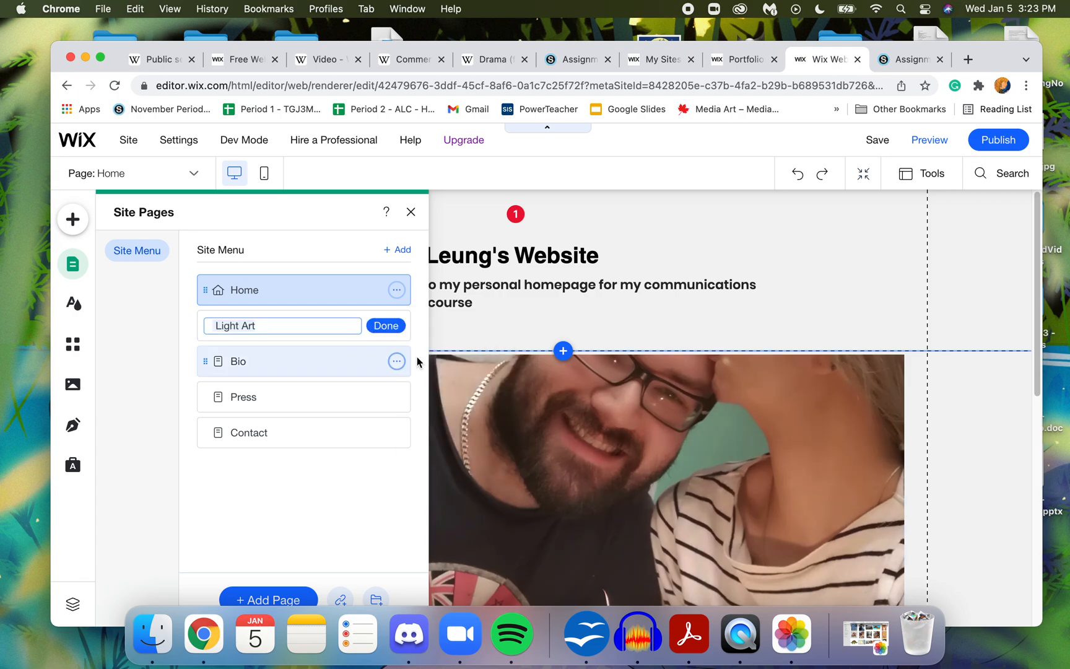
text(Commun)
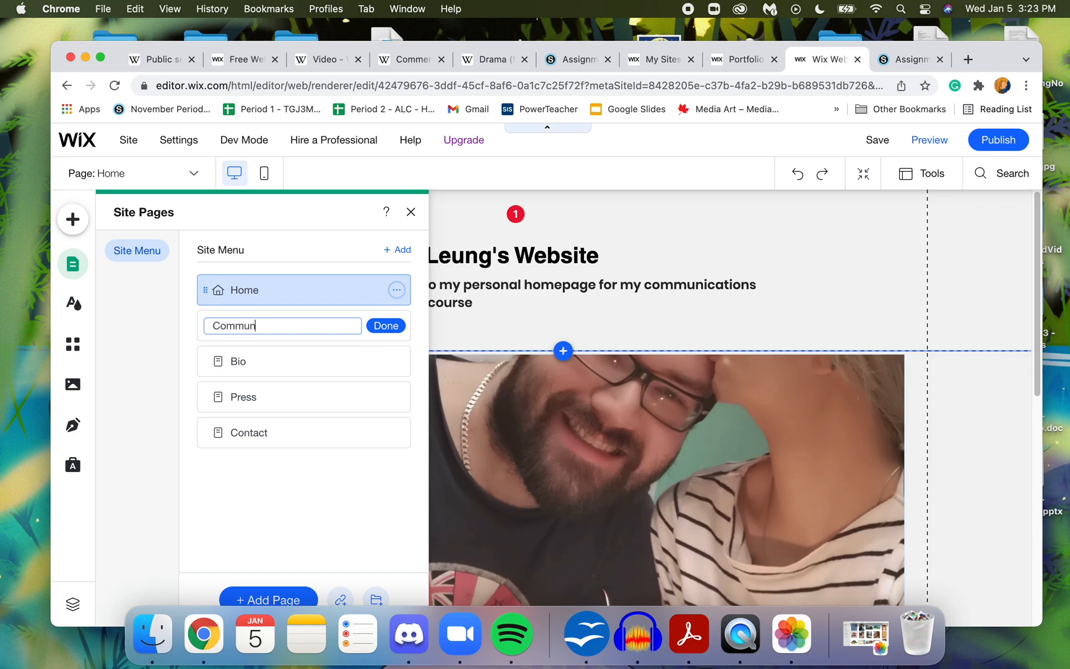
text(cations T)
text(echnolo)
text(gy Media W)
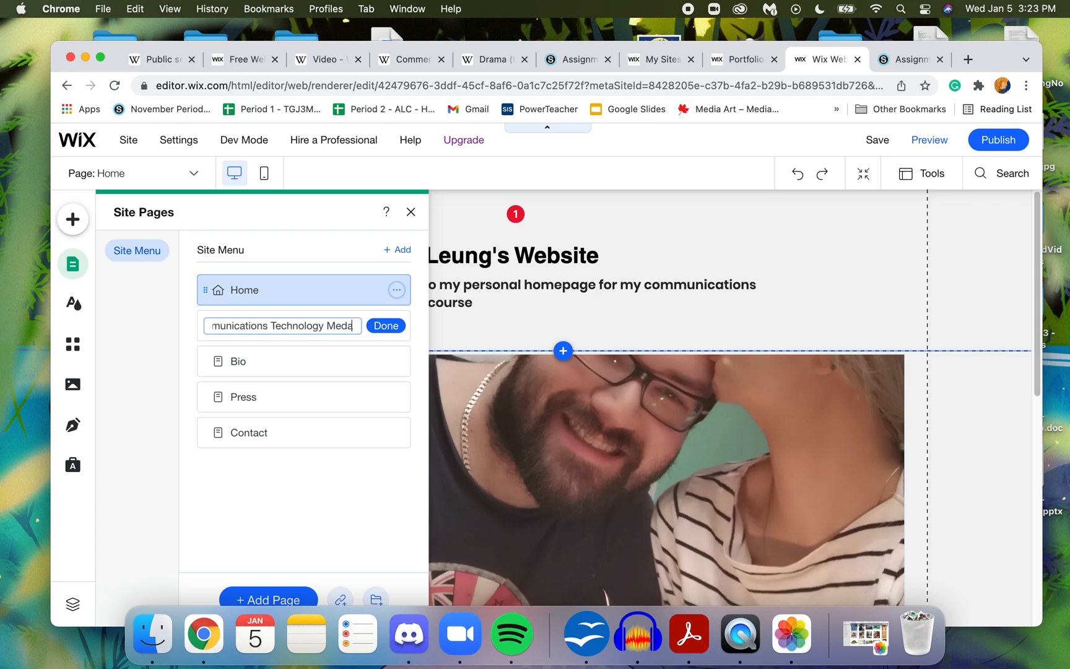
text(ork)
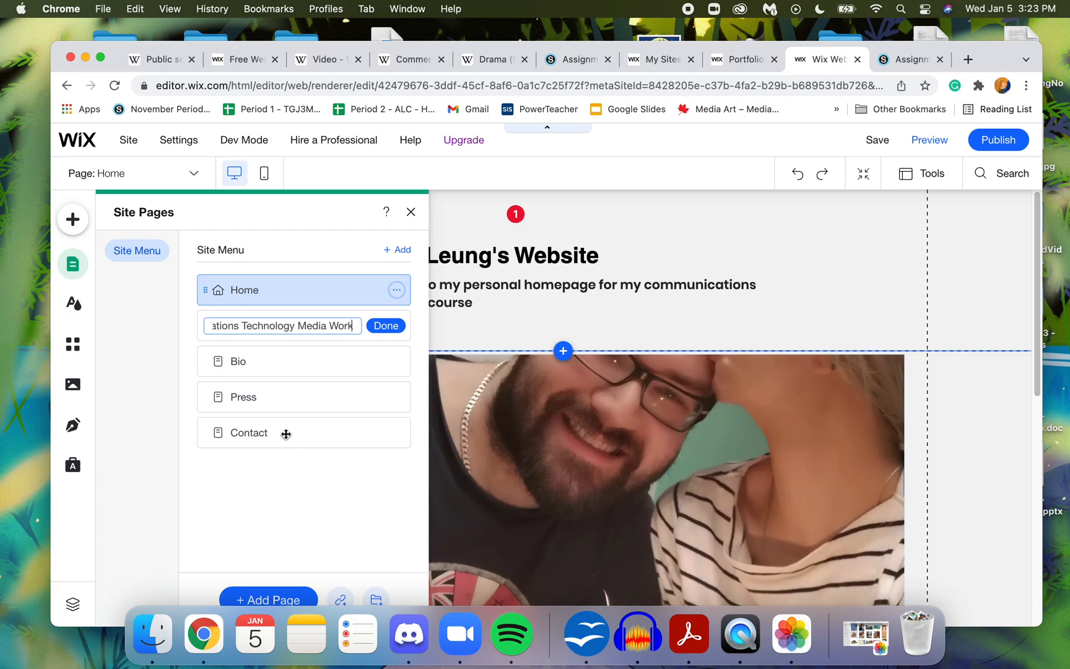
drag(293, 327, 127, 329)
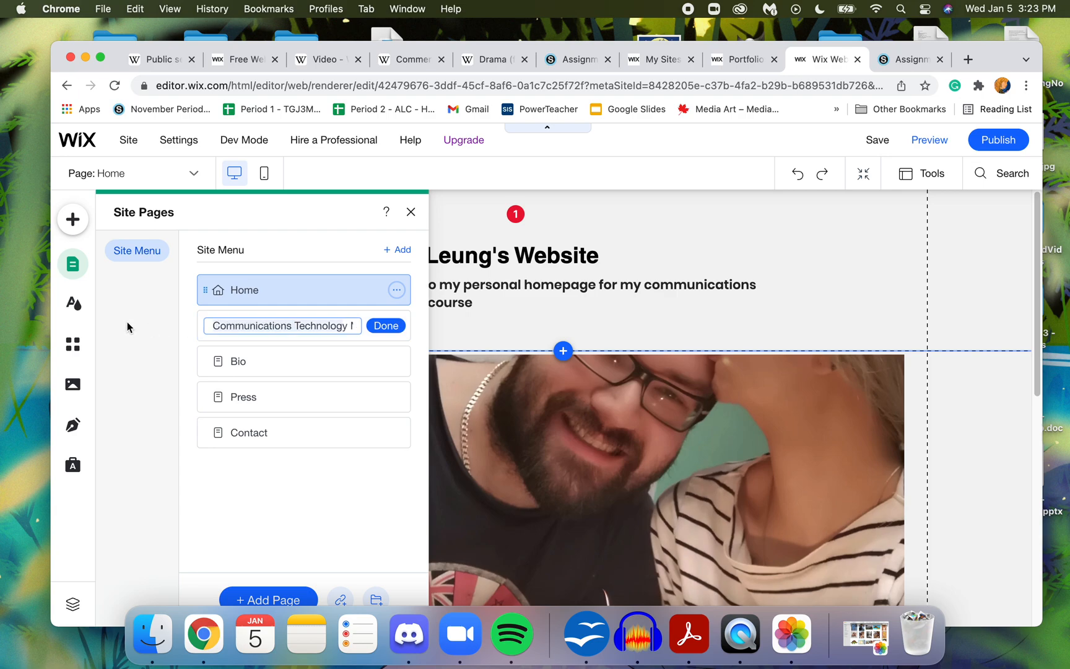
mouse_move(163, 143)
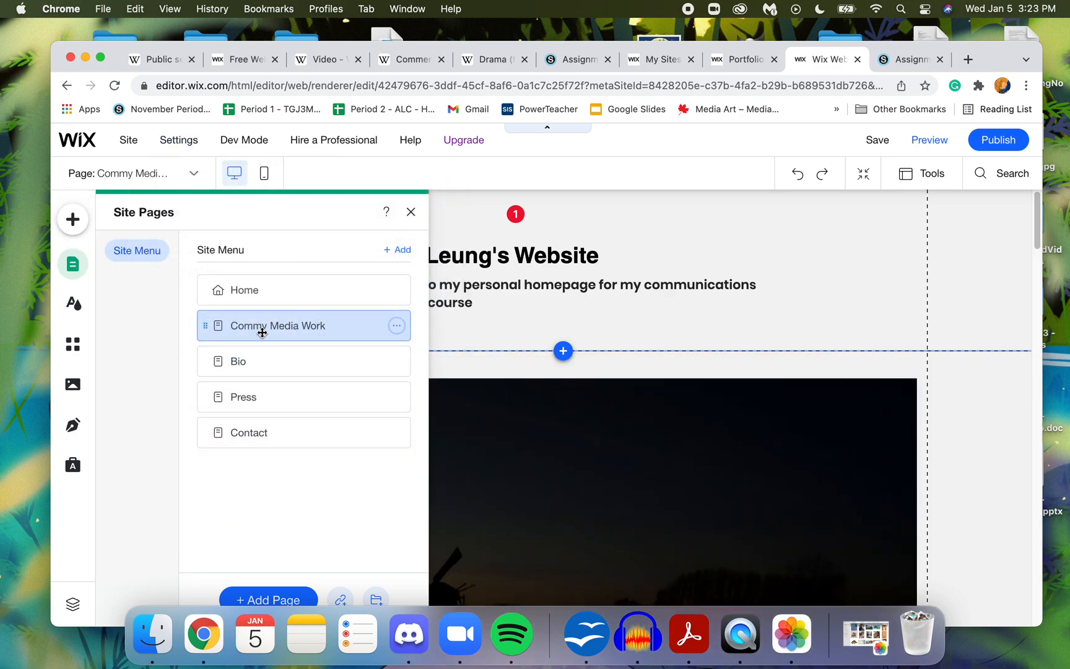
- Correct the name of the Commy Media Work page to "Comm Tech. Media Work"
click(396, 325)
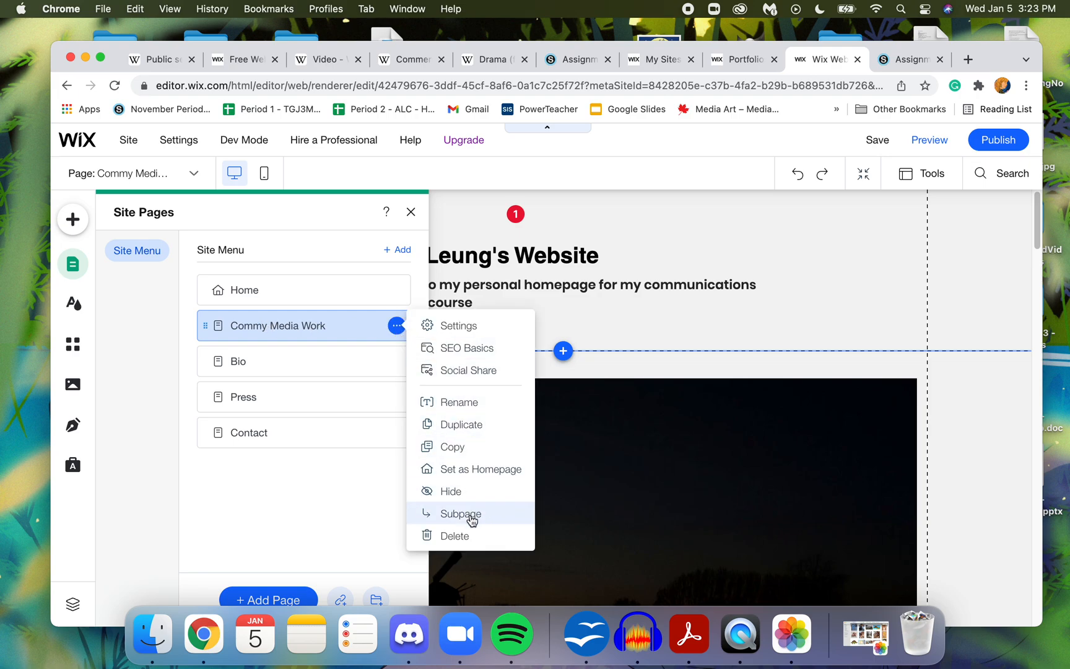
click(471, 401)
click(249, 328)
key(BackSpace)
text(Tech)
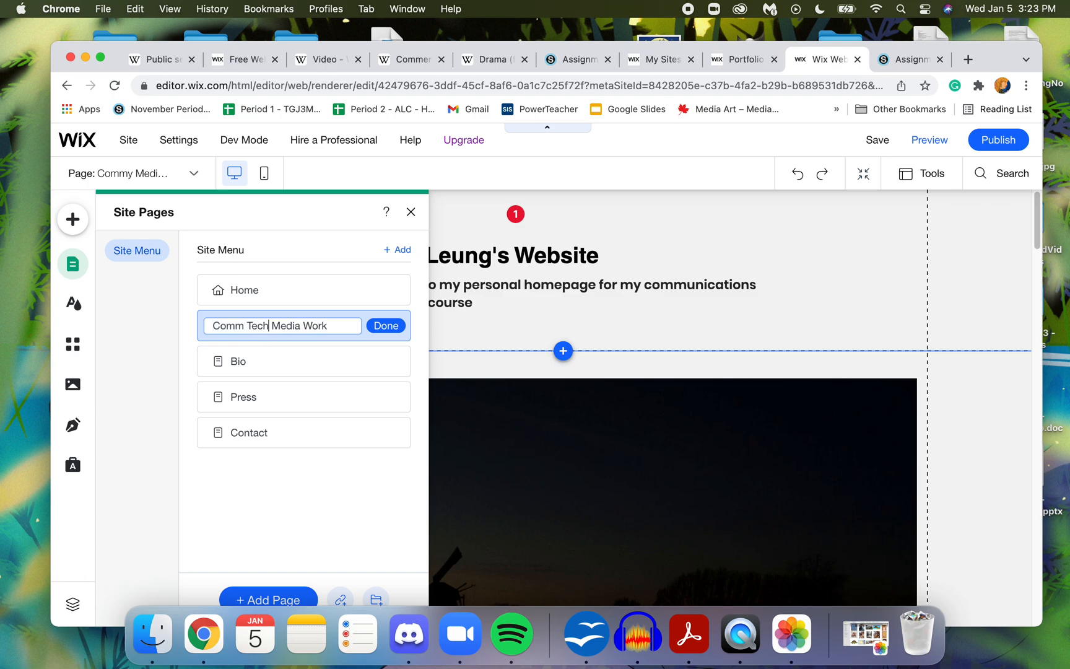
text(.)
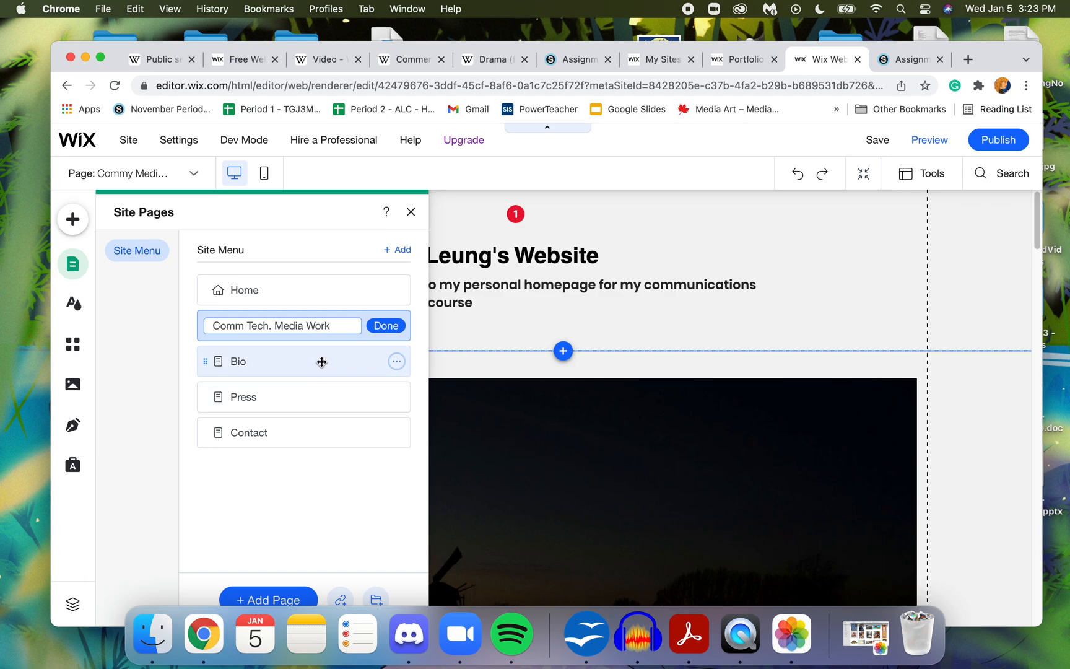
click(277, 359)
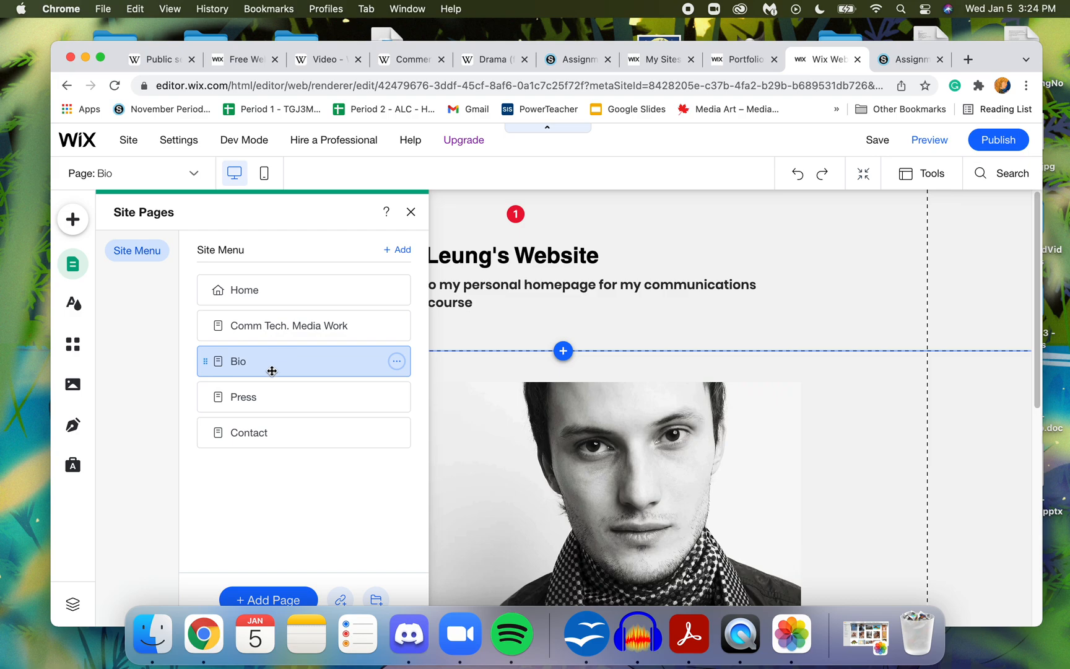
- Delete the Press page from the site, and view the Comm Tech. Media Work page before returning to the Home page
click(253, 404)
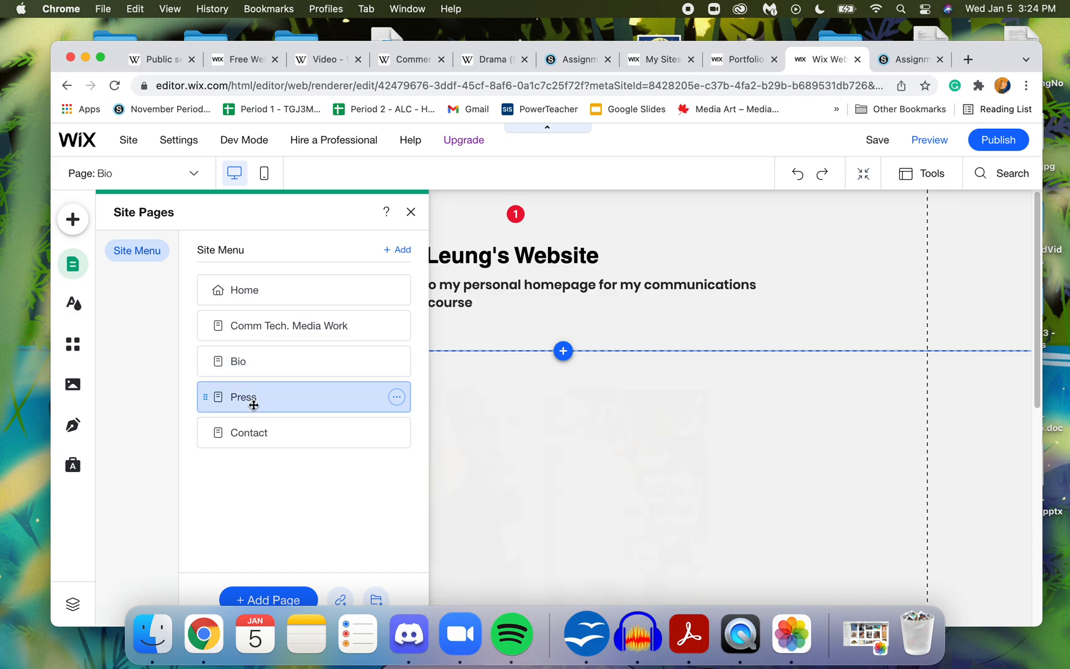
click(396, 397)
click(420, 398)
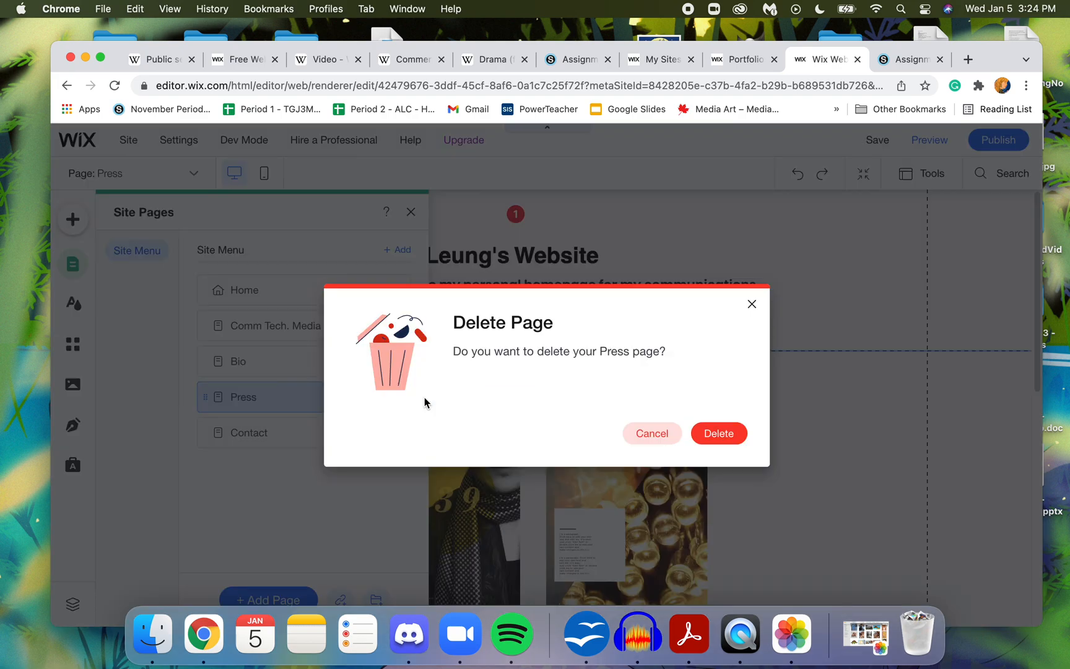
click(723, 442)
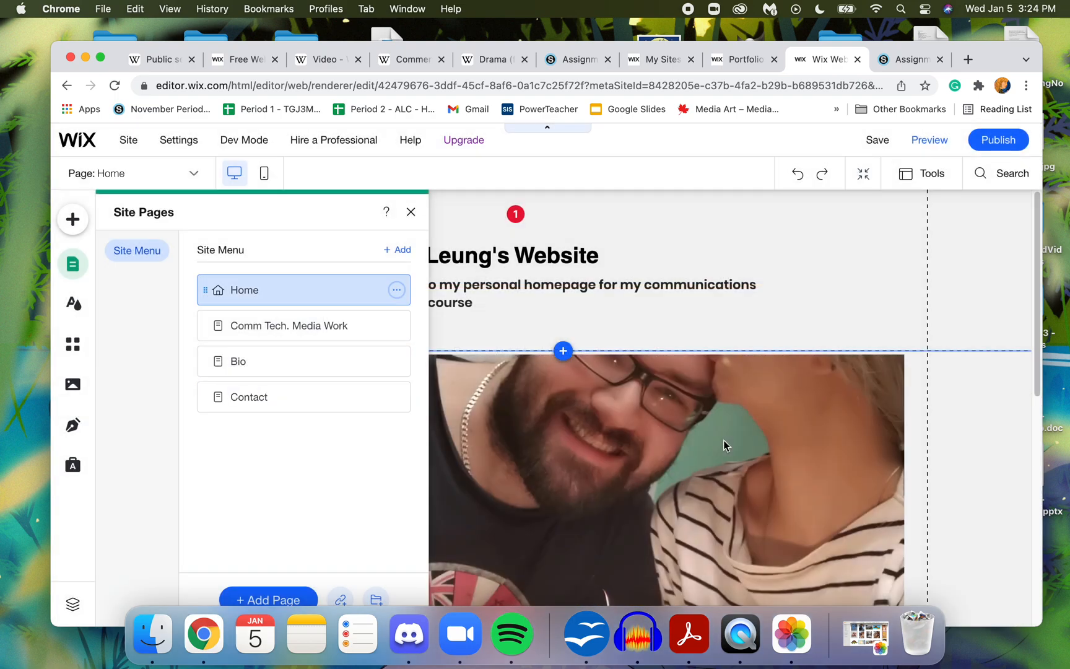
click(298, 325)
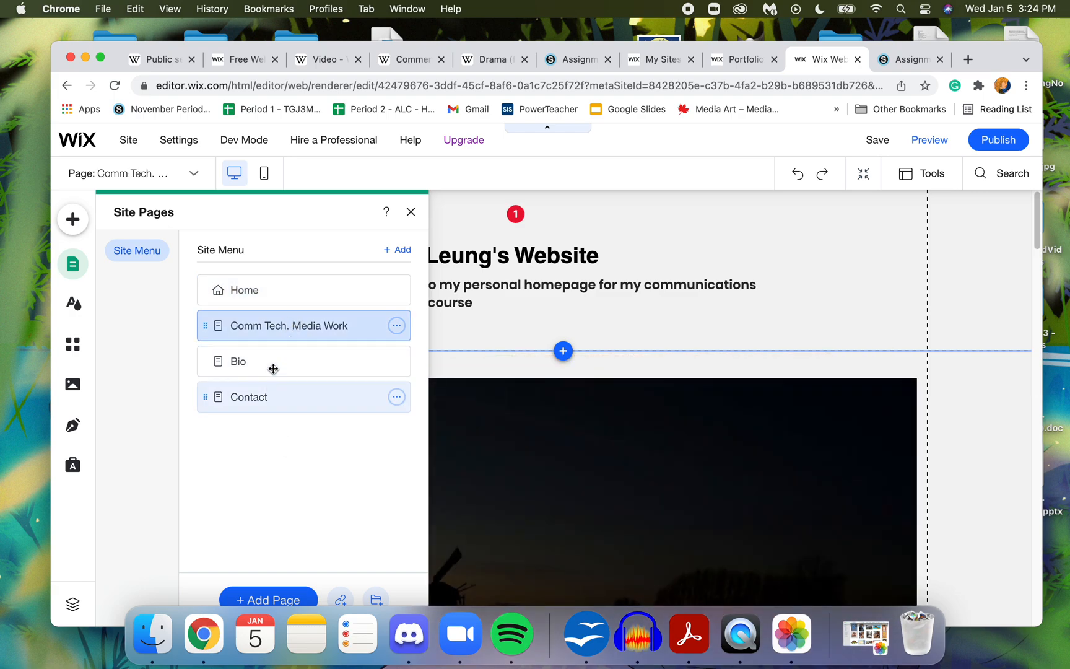
click(271, 296)
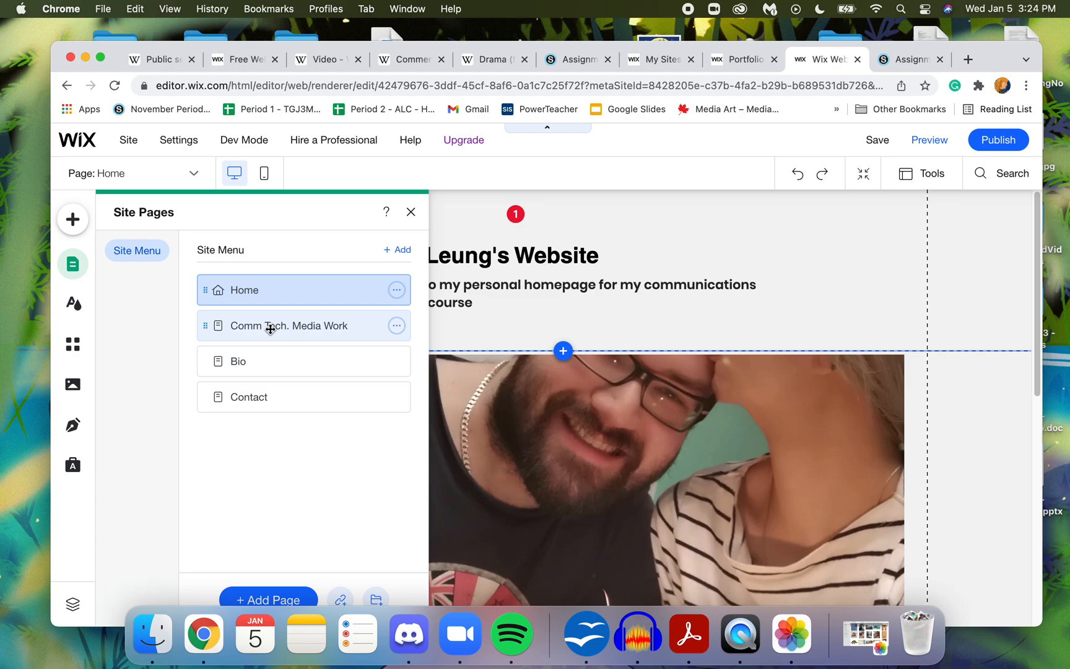
- View the Home and Comm Tech. Media Work pages in alternation to compare them, finishing on Comm Tech. Media Work
click(270, 329)
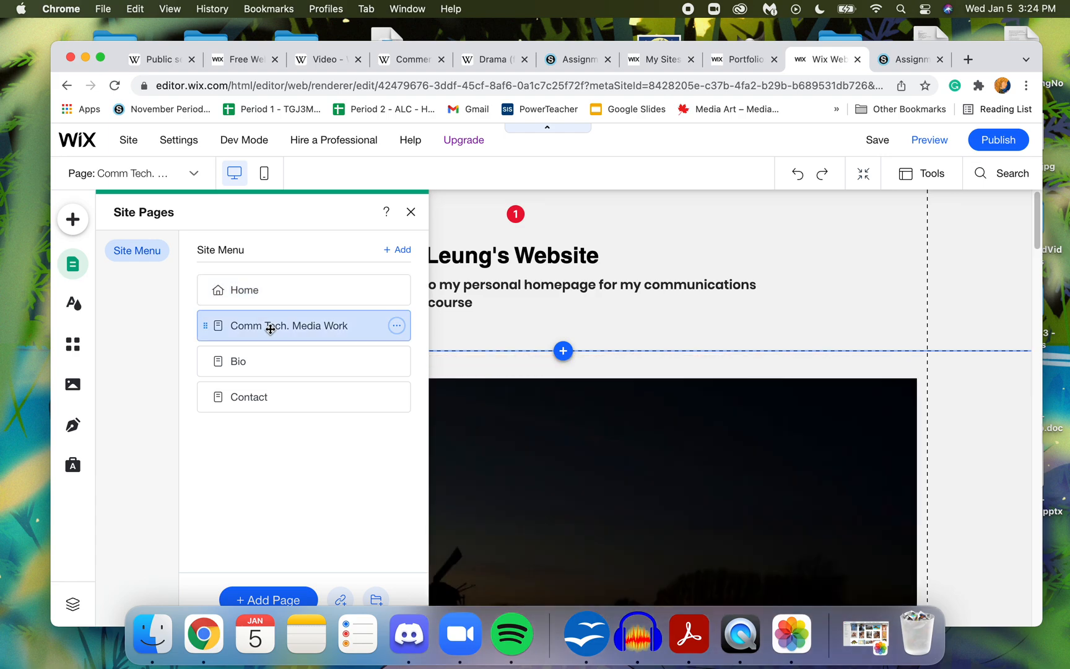
click(279, 296)
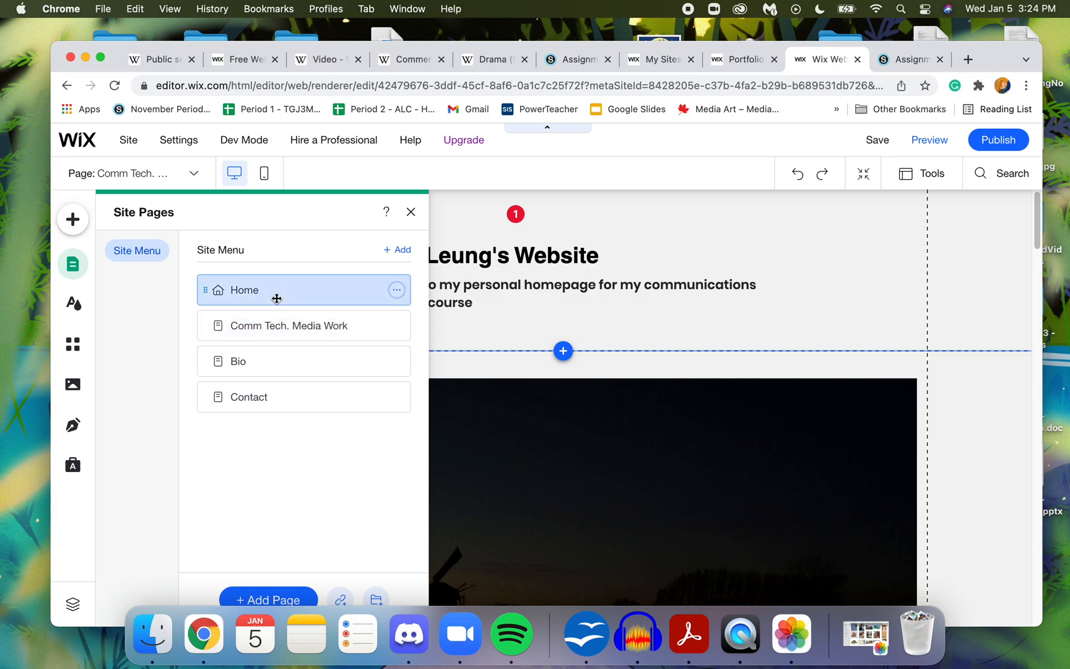
click(274, 319)
click(282, 290)
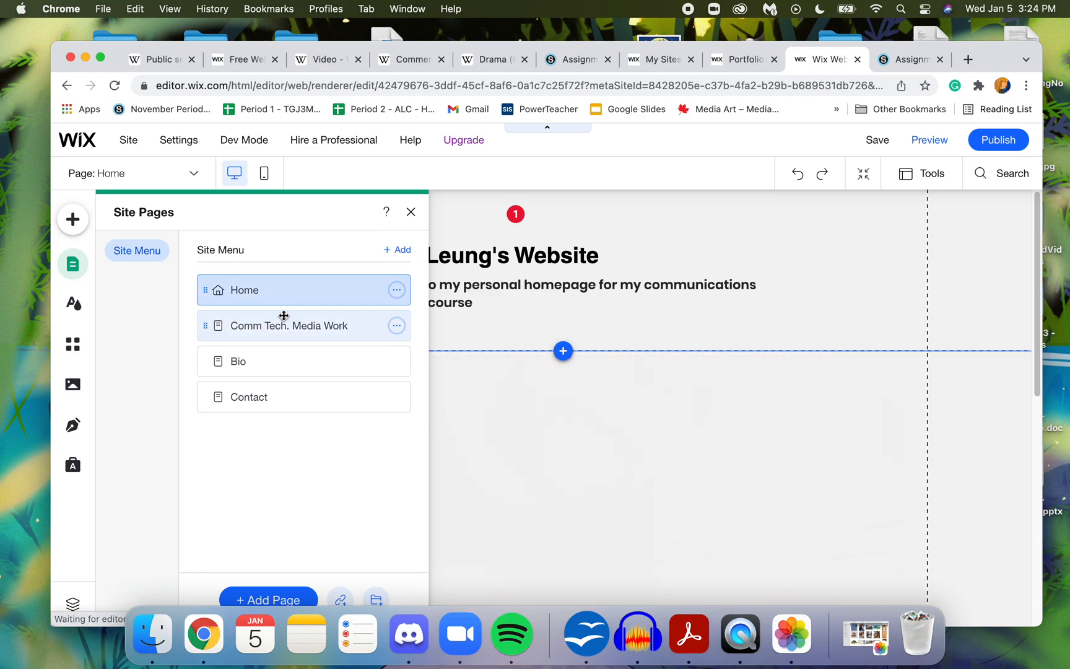
click(283, 322)
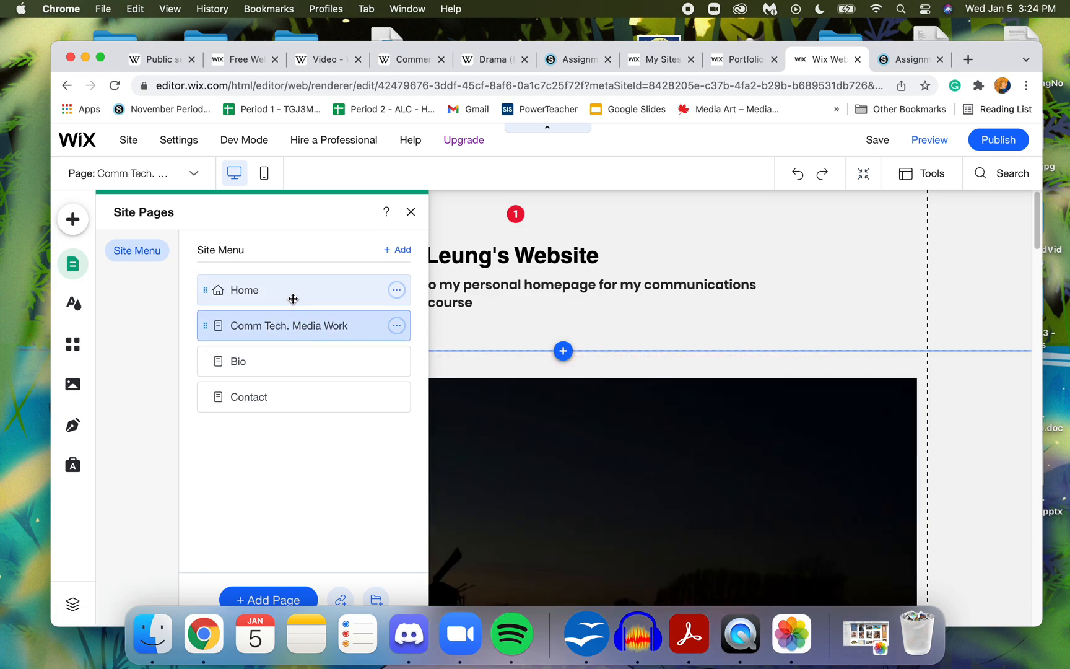
click(289, 296)
click(291, 325)
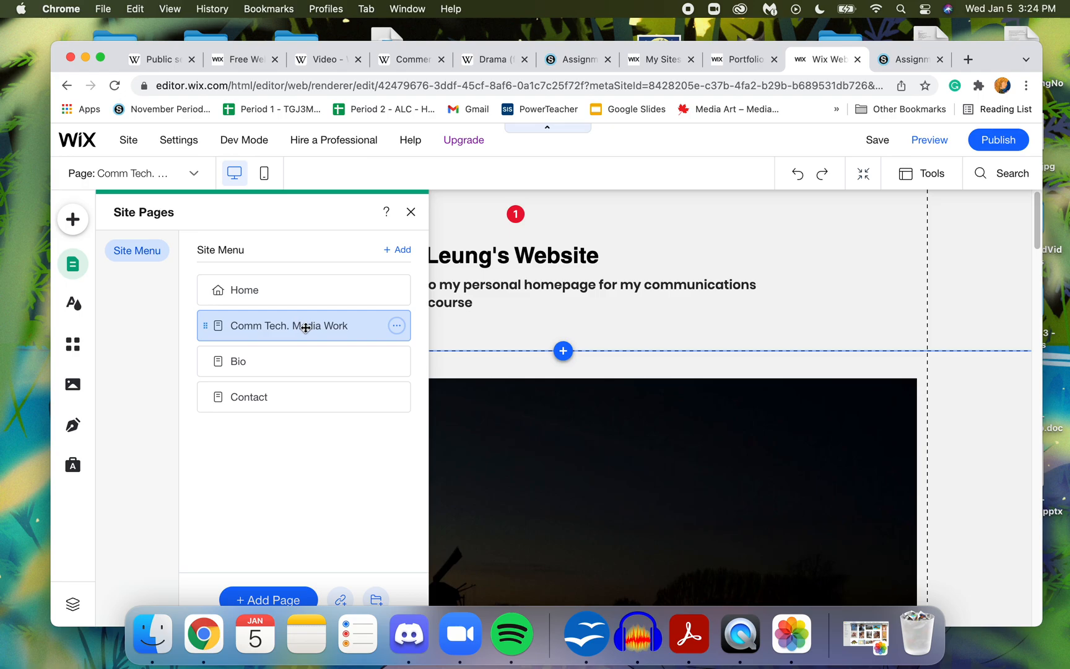
- Remove all images from the gallery under the Light Art heading and delete the emptied gallery from the page
click(577, 464)
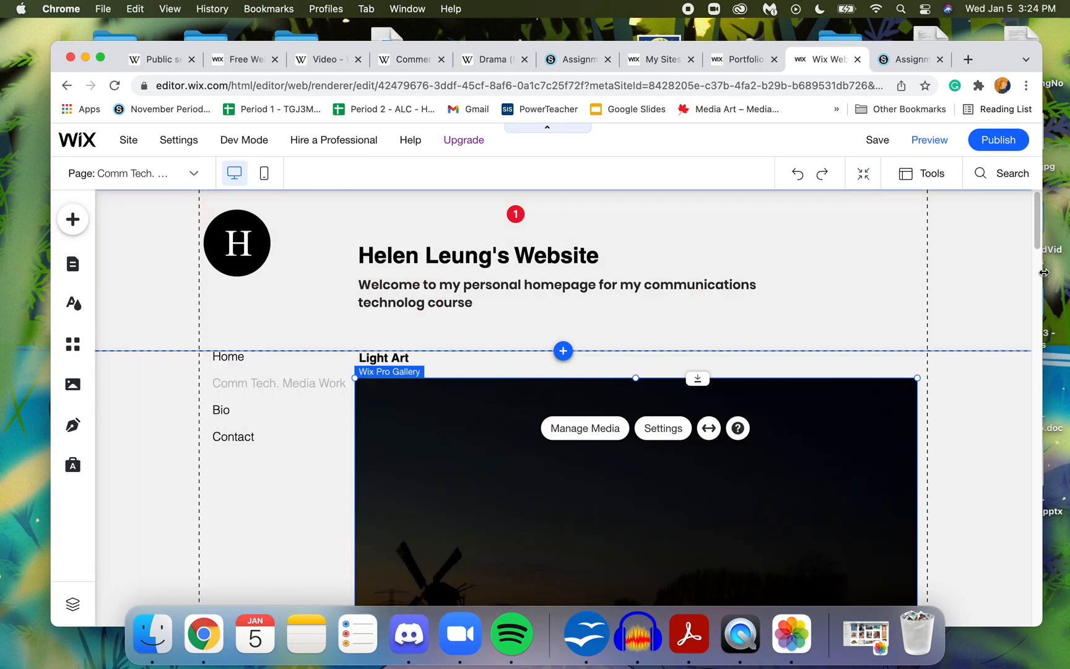
mouse_move(1038, 243)
mouse_down()
mouse_move(1027, 603)
mouse_move(1037, 223)
mouse_up()
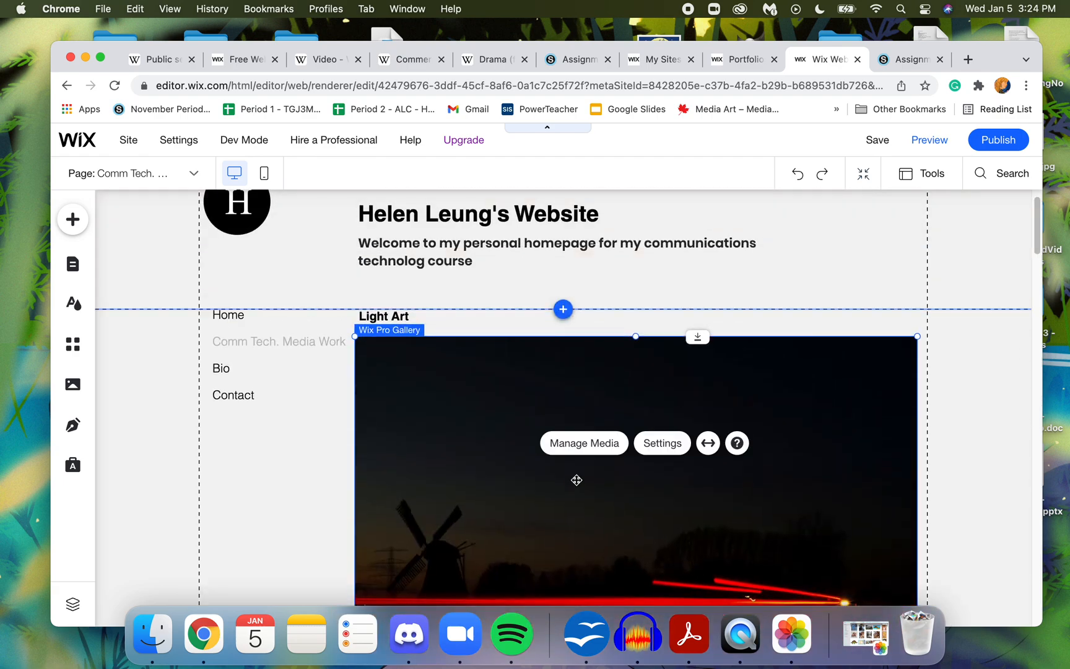
click(582, 443)
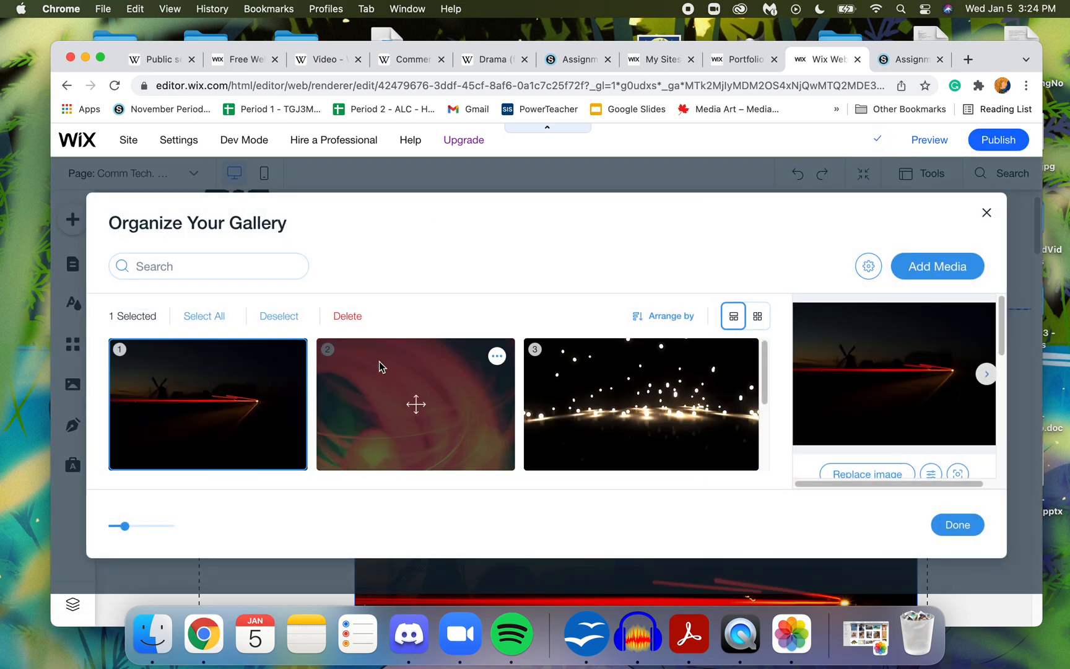
click(214, 319)
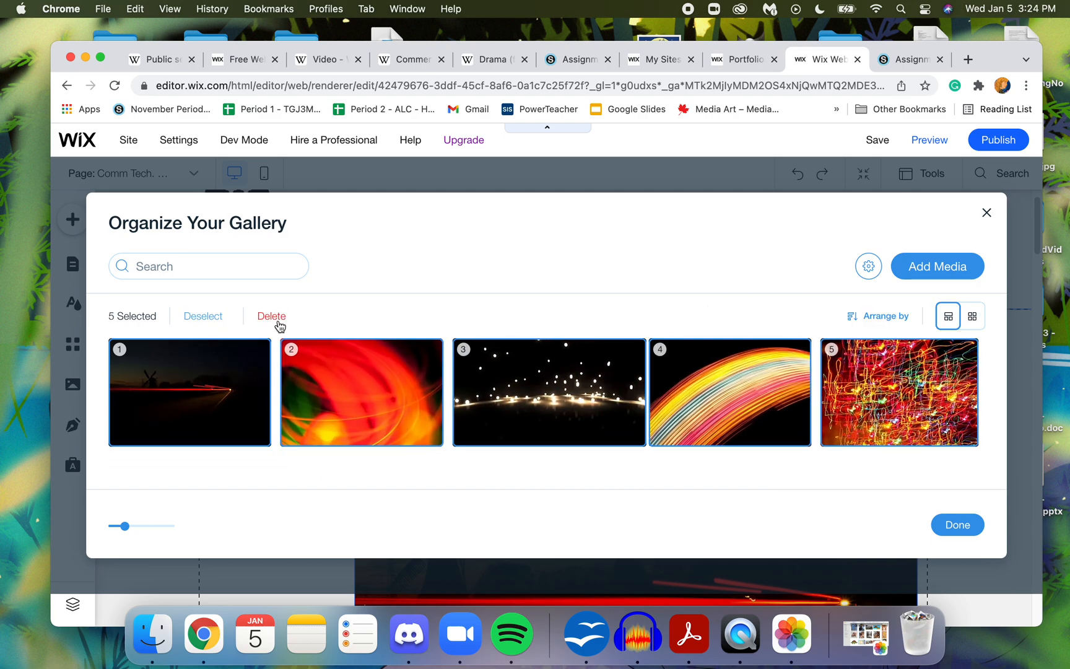
click(276, 317)
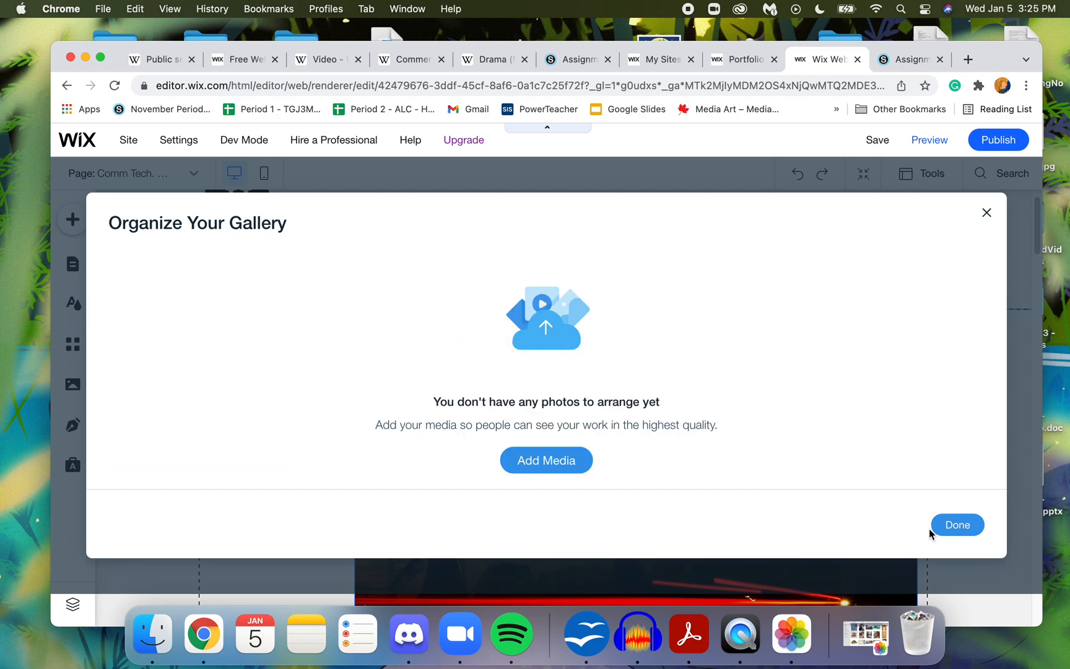
click(956, 527)
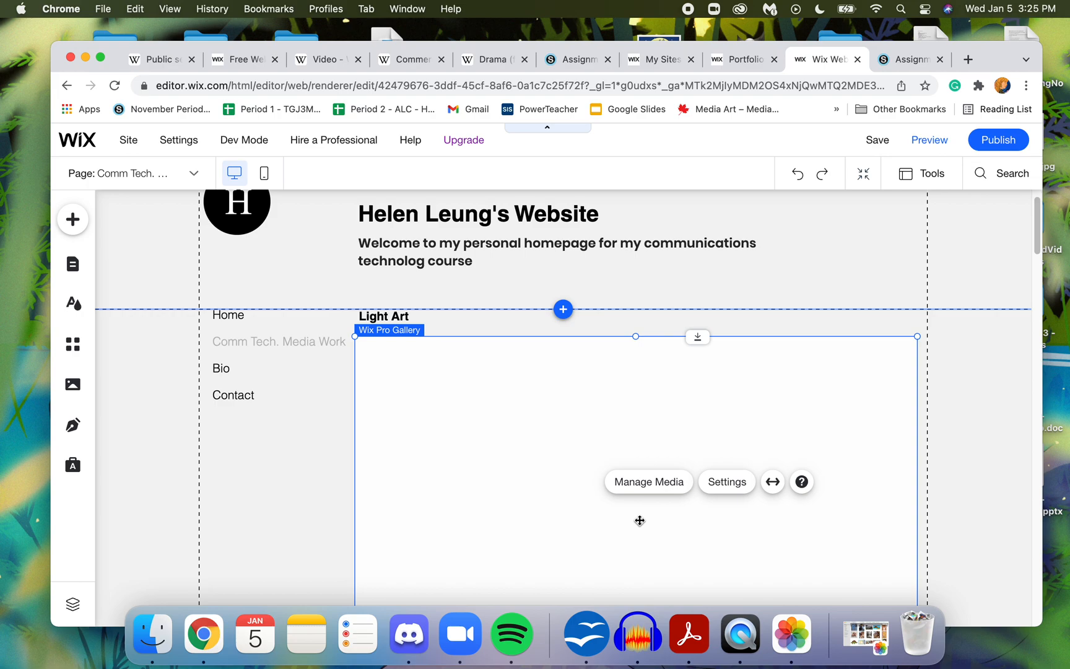
key(Delete)
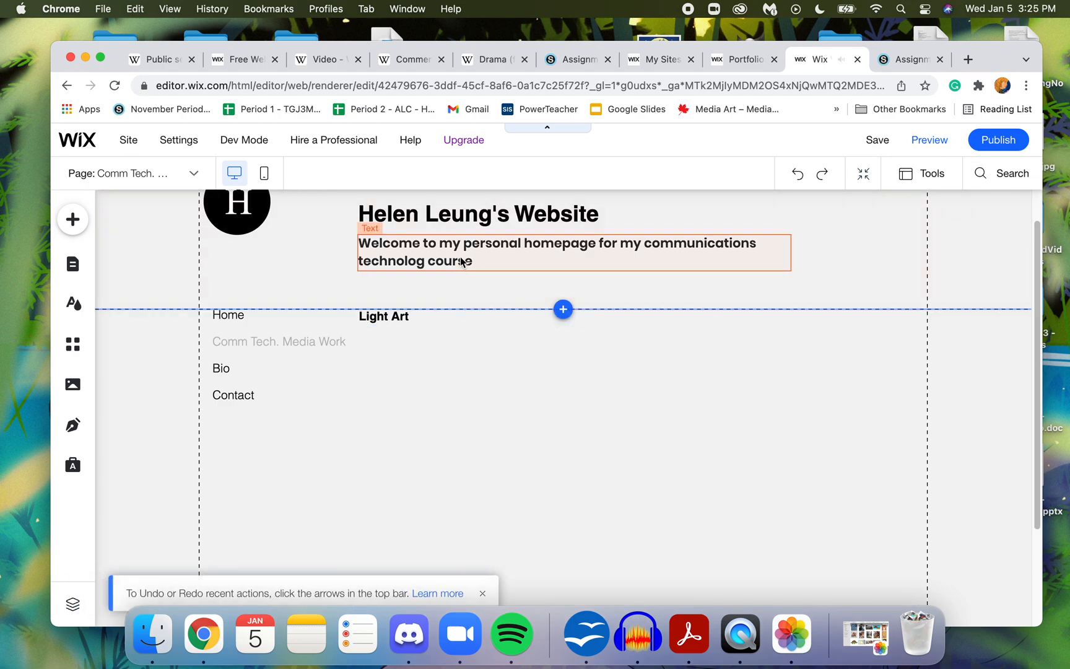
- Replace the "Light Art" heading text with "Commmunications Technolog Media Portfolio"
click(399, 322)
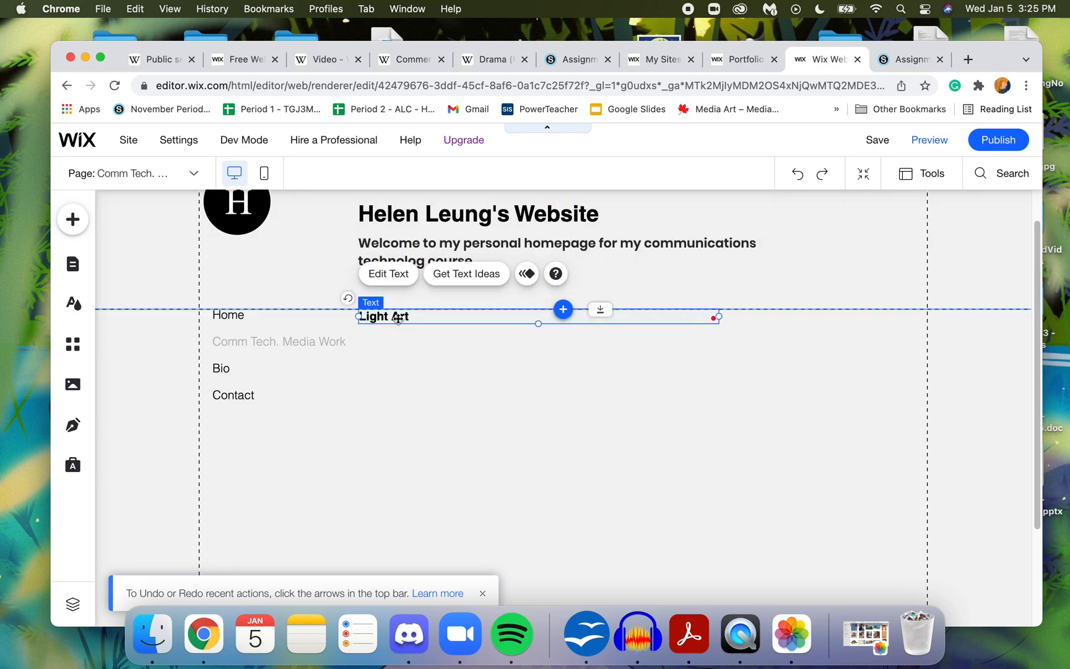
click(399, 322)
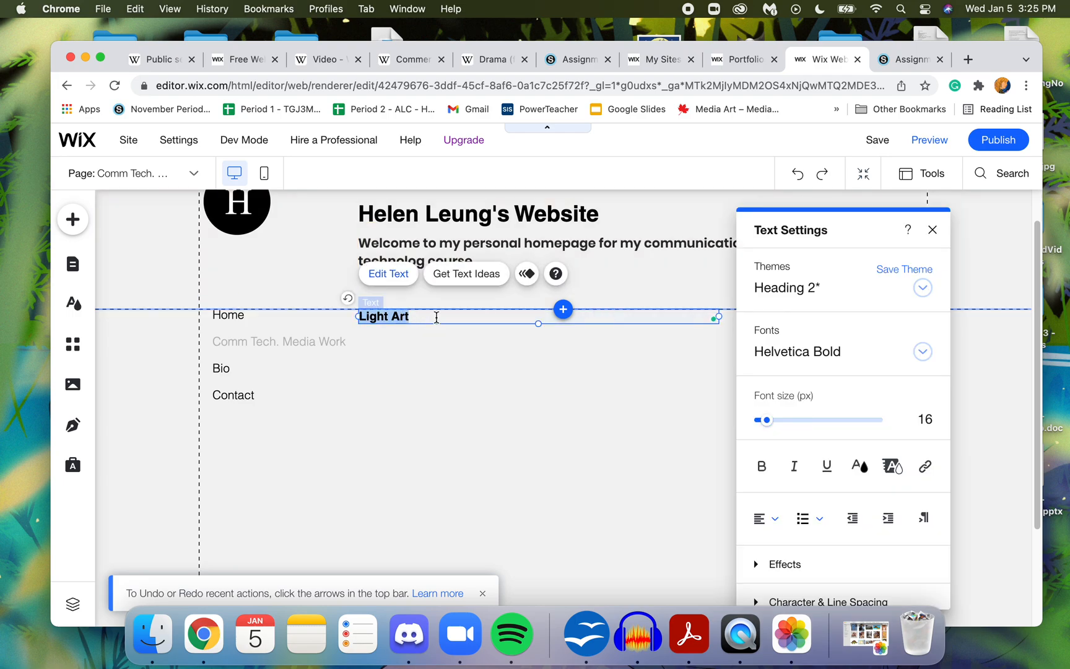
text(Com)
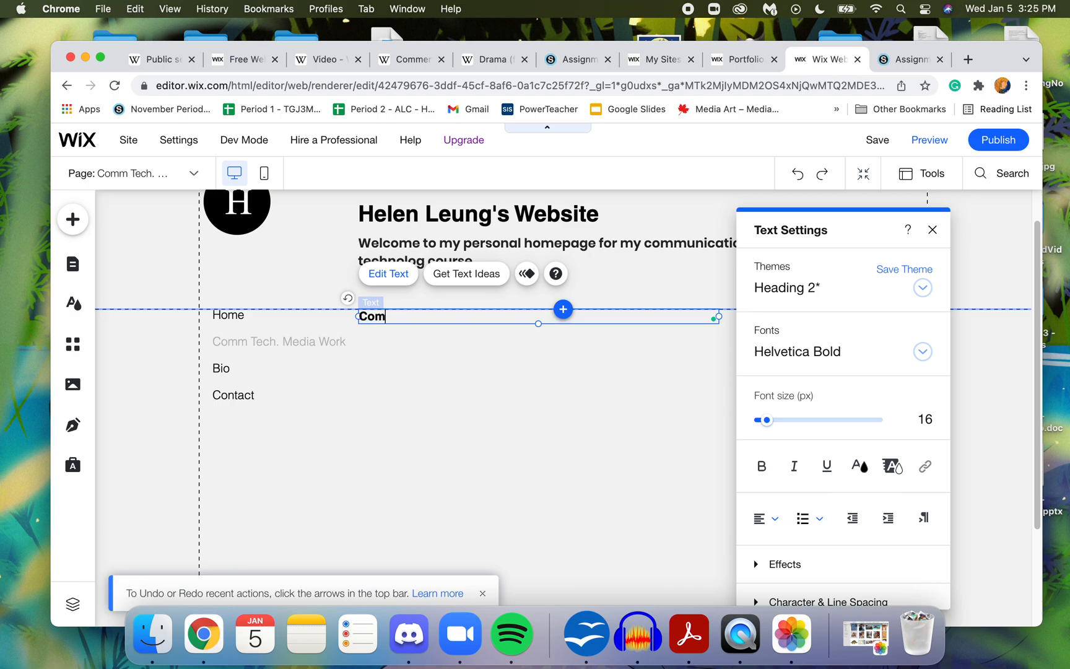
text(mmunications Technolog Media)
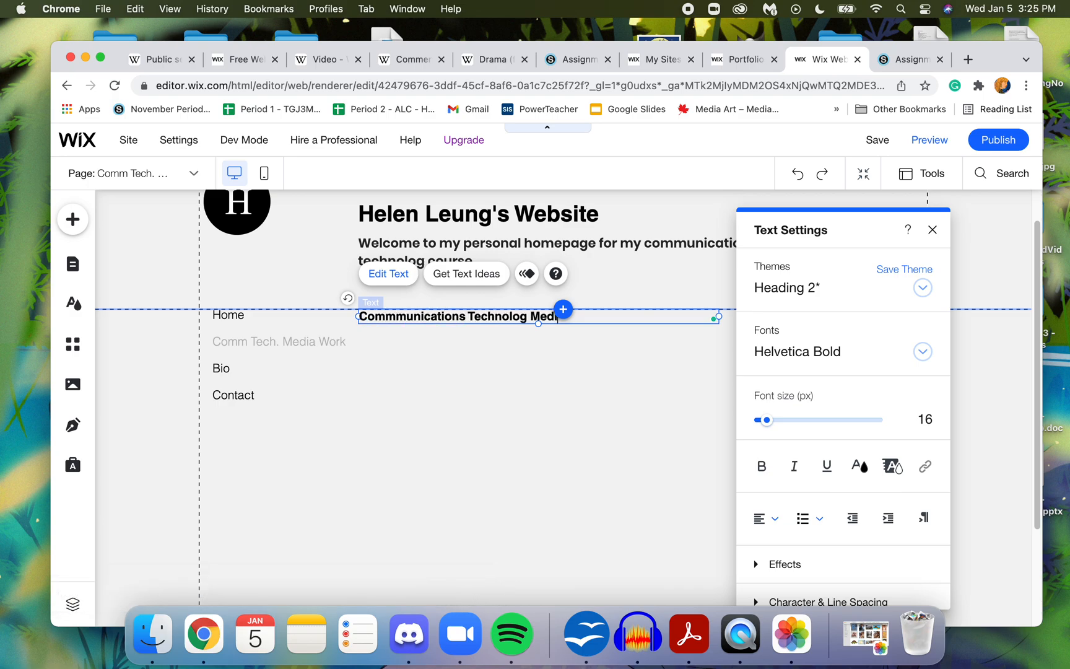
text( Portfoli)
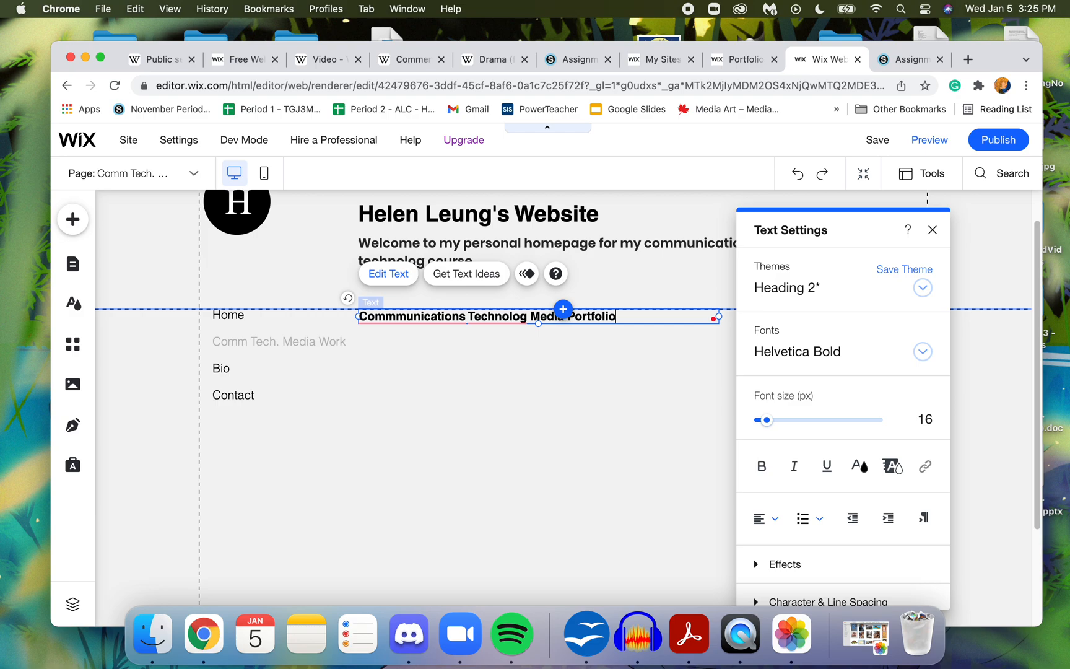
text(o)
click(465, 399)
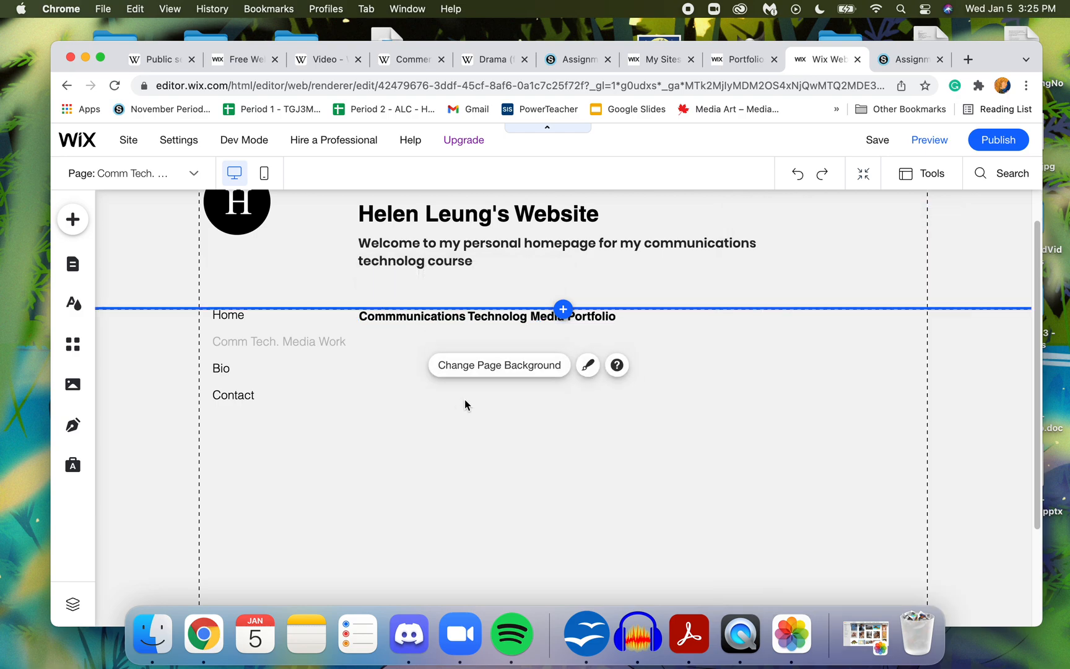
click(438, 318)
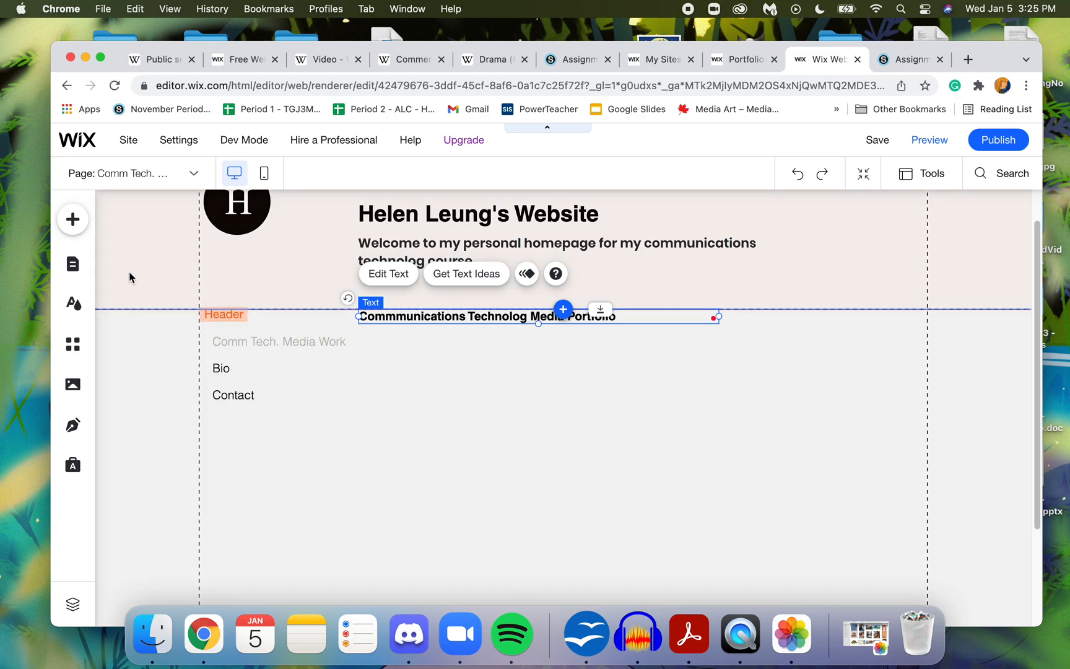
click(369, 436)
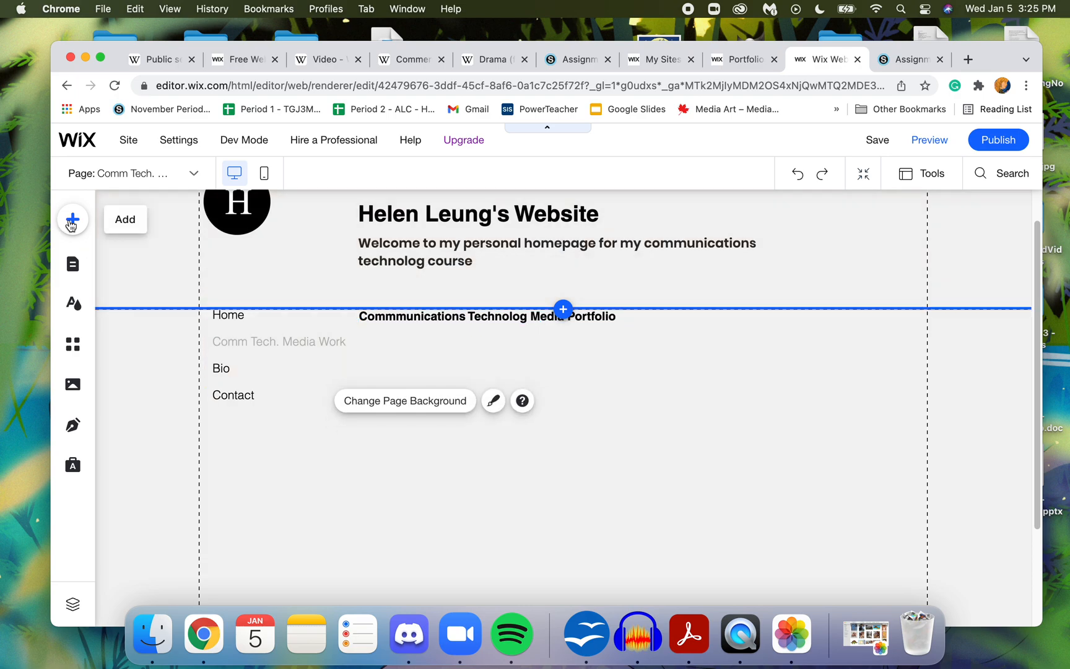
- Add a Helvetica Light paragraph to the page, align it under the portfolio heading and widen it across the content area
click(73, 220)
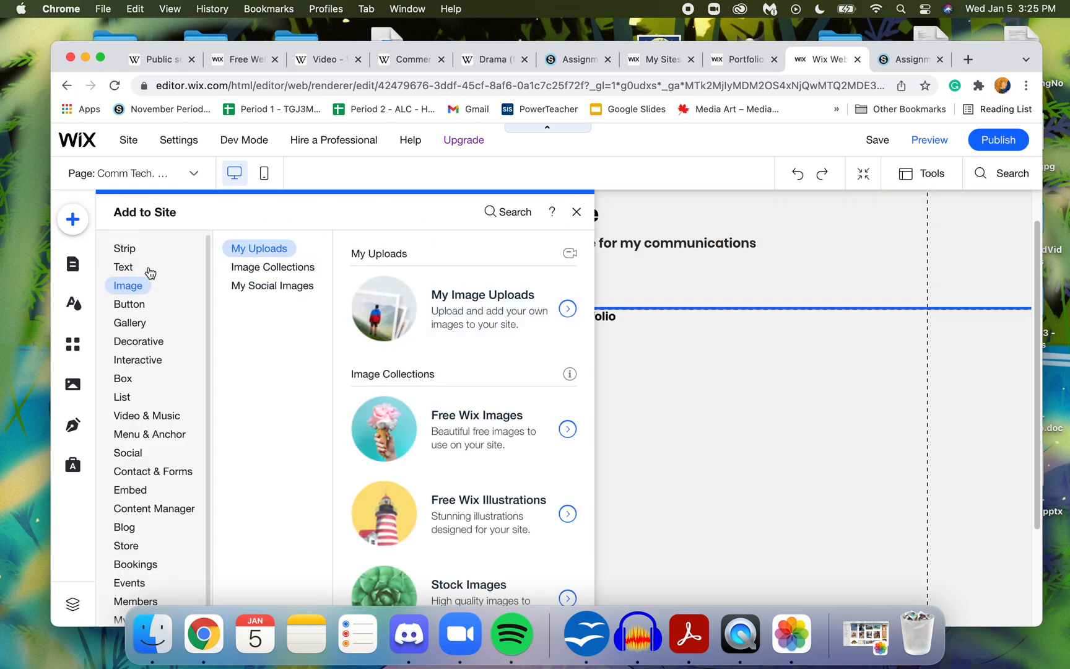
click(130, 270)
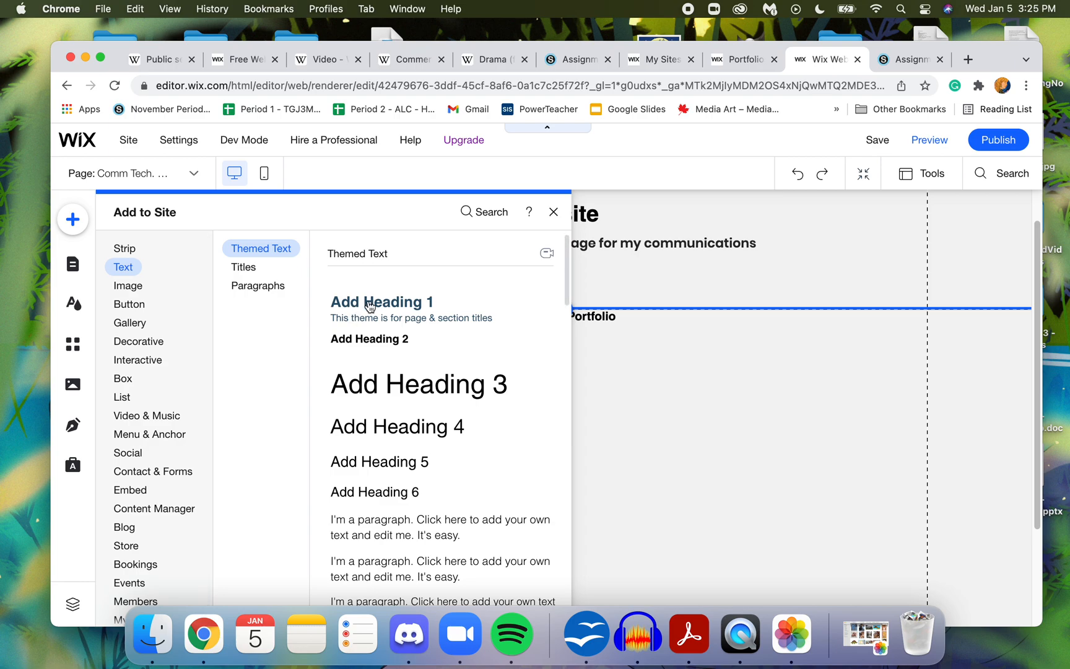
click(271, 289)
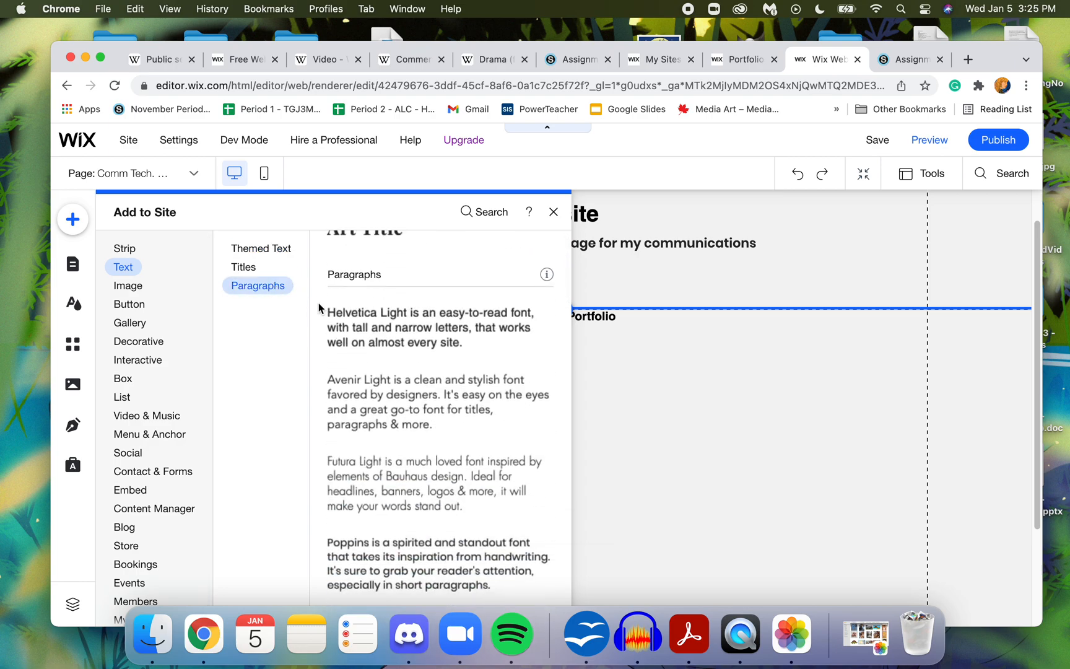
click(375, 311)
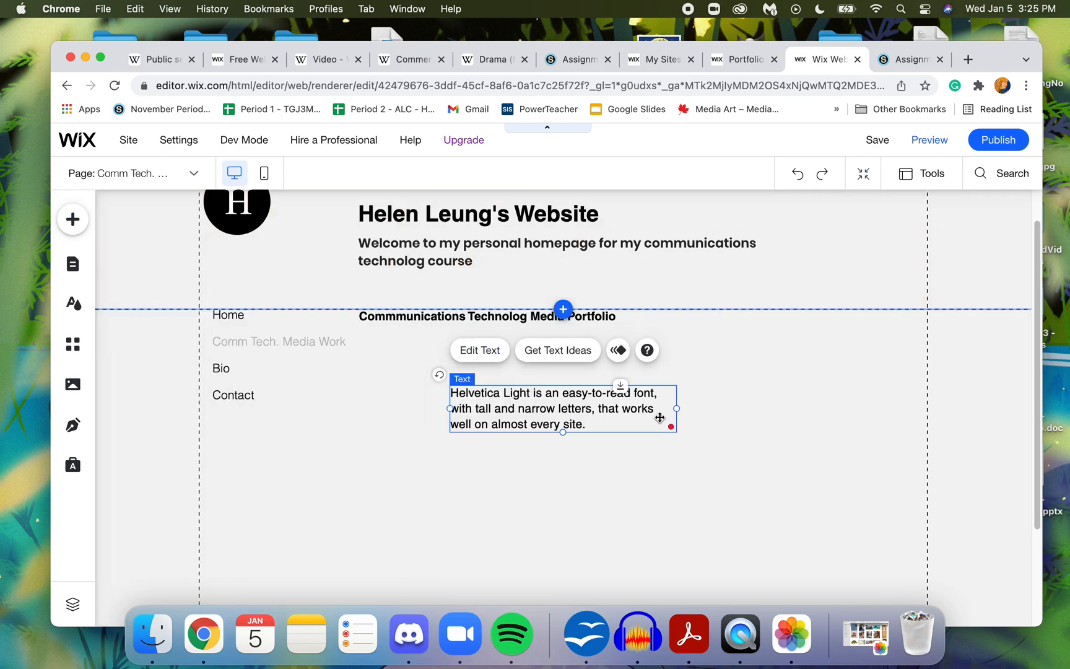
drag(678, 392, 859, 354)
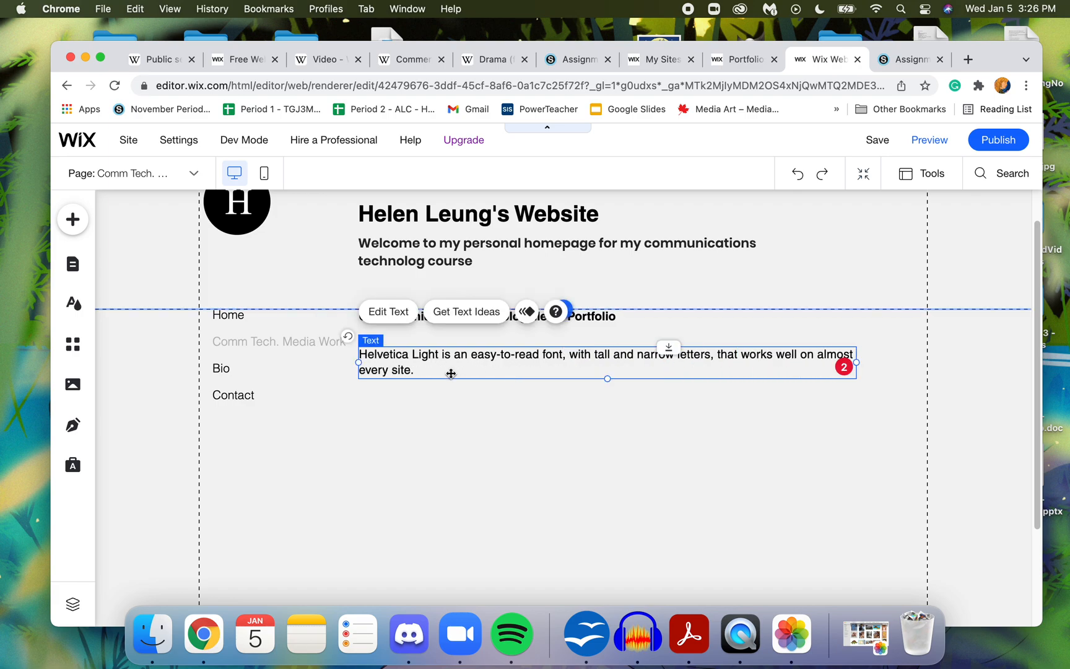
- Replace the new paragraph's placeholder text with "Welcome to my Communications Technology portfolio."
double_click(419, 366)
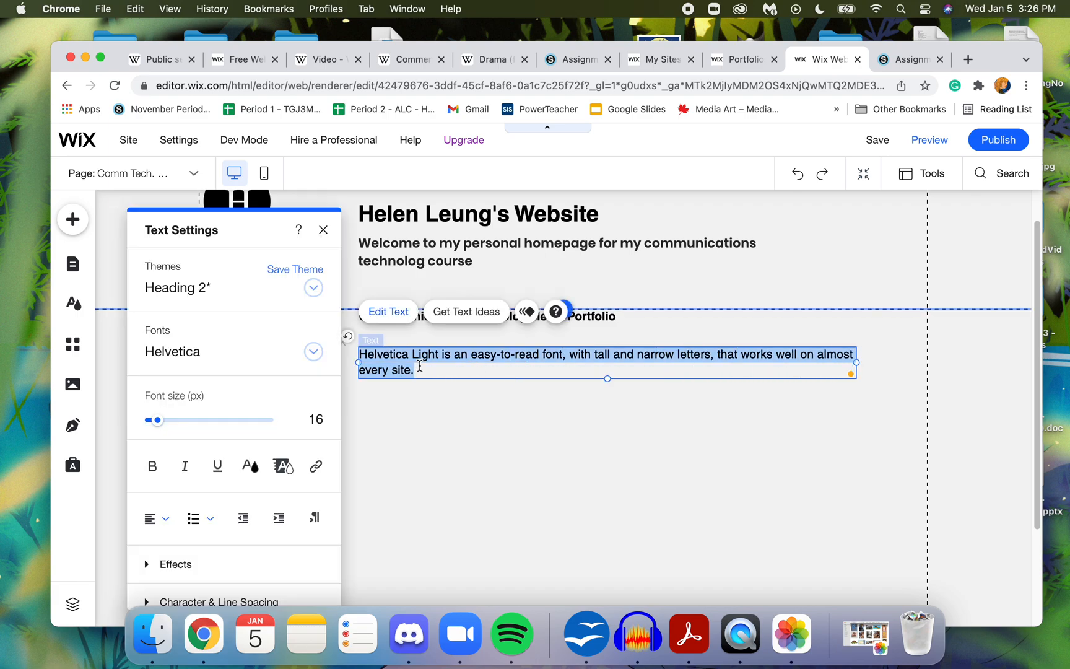
text(Welcome to m)
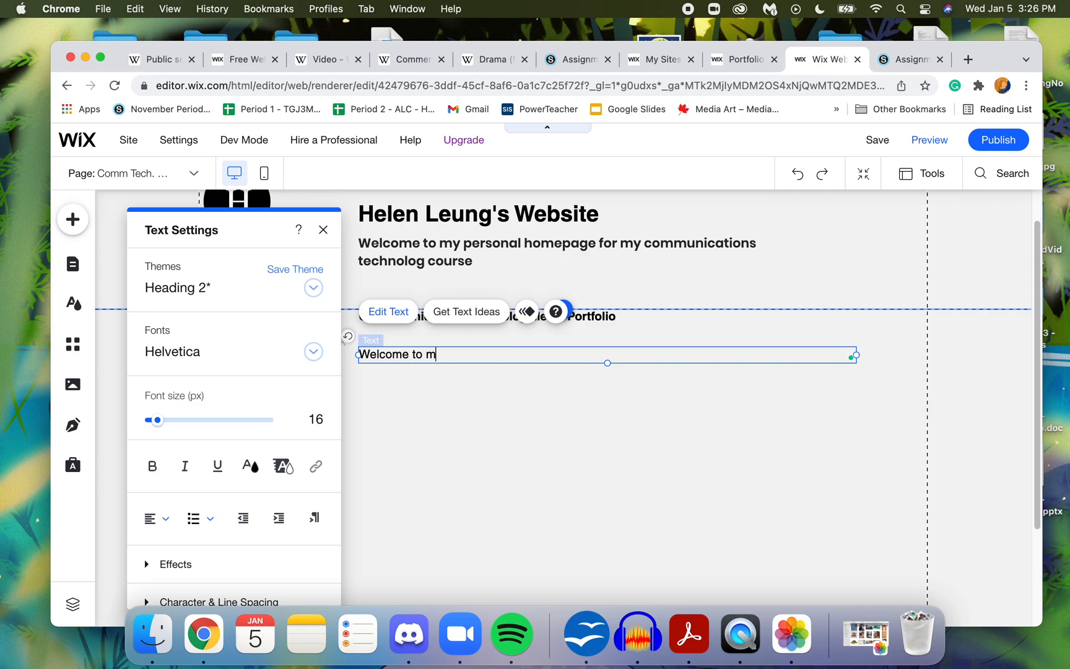
text(y Communications Tech)
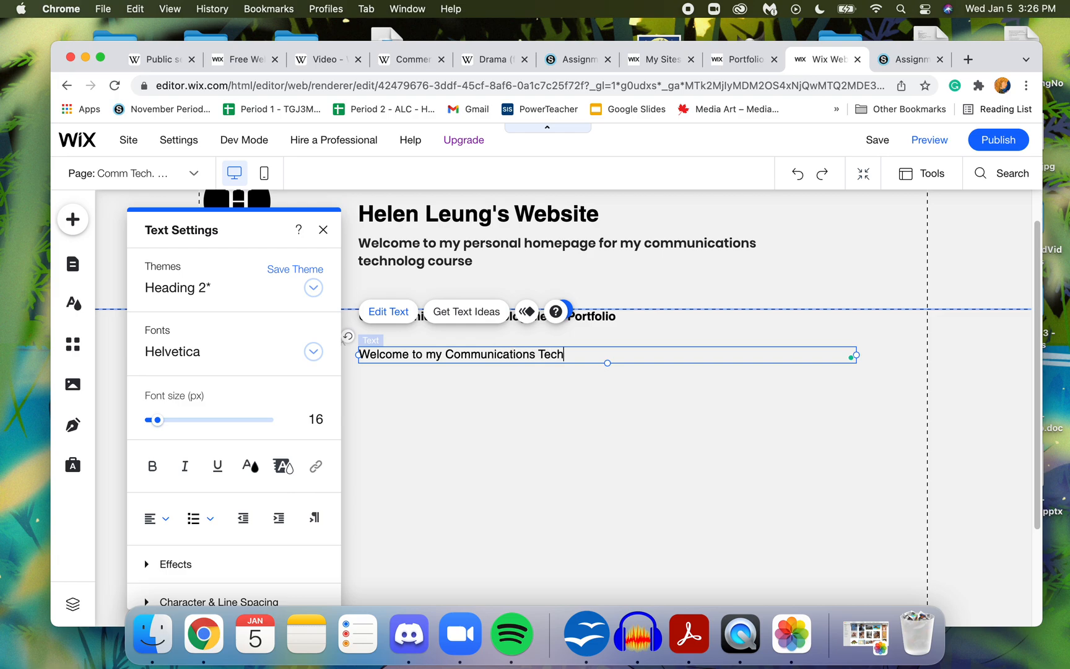
text(nology portfolio. Here you can f)
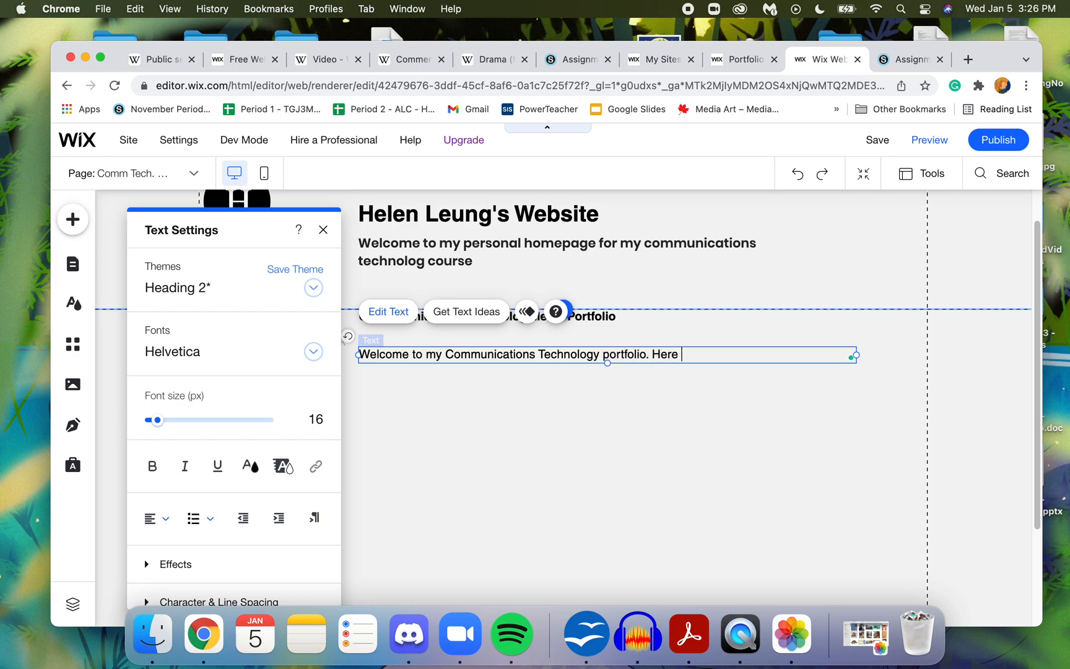
key(BackSpace)
key(BackSpace)
key(BackSpace)
key(BackSpace)
key(BackSpace)
key(BackSpace)
key(BackSpace)
key(BackSpace)
key(BackSpace)
key(BackSpace)
key(BackSpace)
- Continue the paragraph with "You can find a complete library of all the media works I have"
text(You can )
text(find a )
text(complete )
text(library of a)
text(ll the media w)
text(orks I have greated)
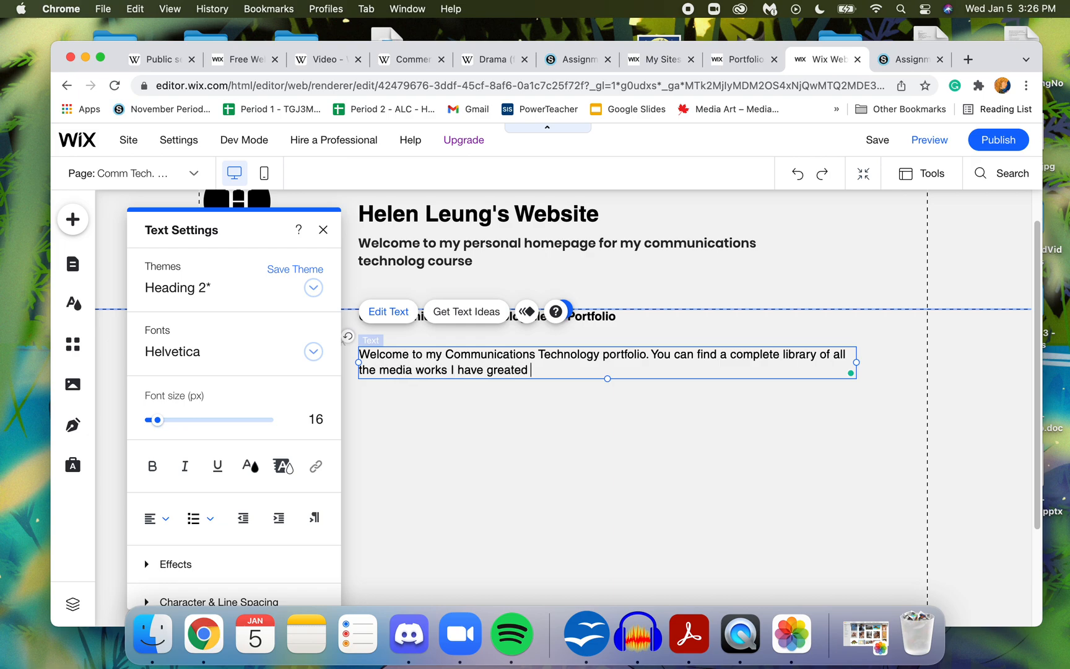
key(BackSpace)
key(BackSpace)
key(BackSpace)
key(BackSpace)
key(BackSpace)
key(BackSpace)
key(BackSpace)
- Finish the paragraph with "created for my Communications Technology course at Urban International School. Hope you enjoy looking at my work!"
text(reated for my Commtech)
key(BackSpace)
key(BackSpace)
key(BackSpace)
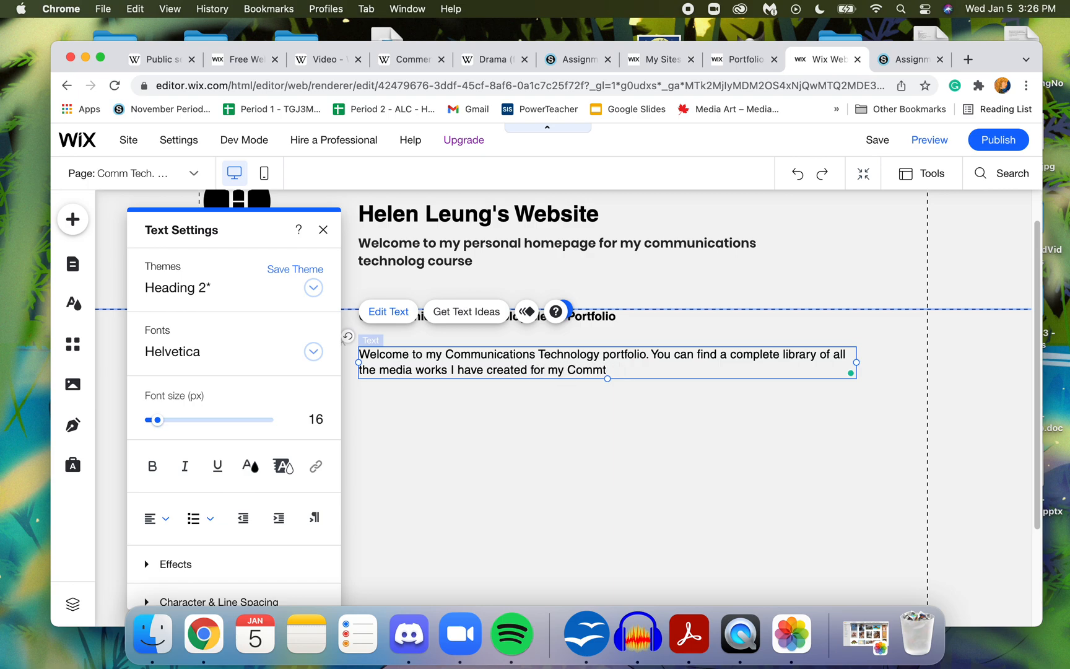
text(unications Technology course a)
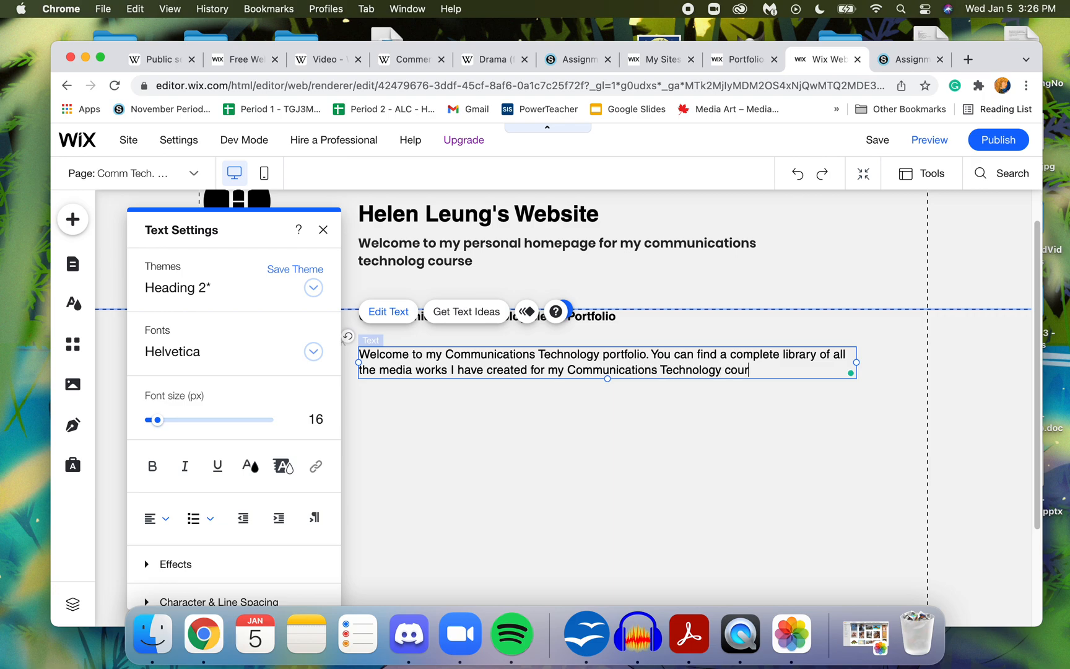
text(nternational School. Hope you)
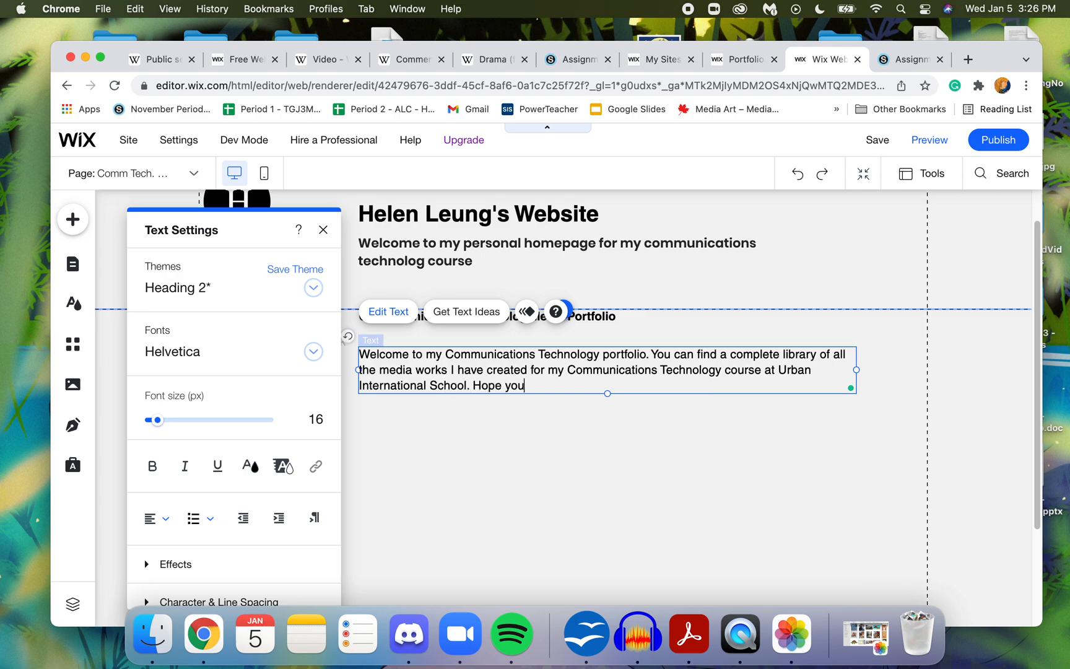
text( enjoy looking at my work!)
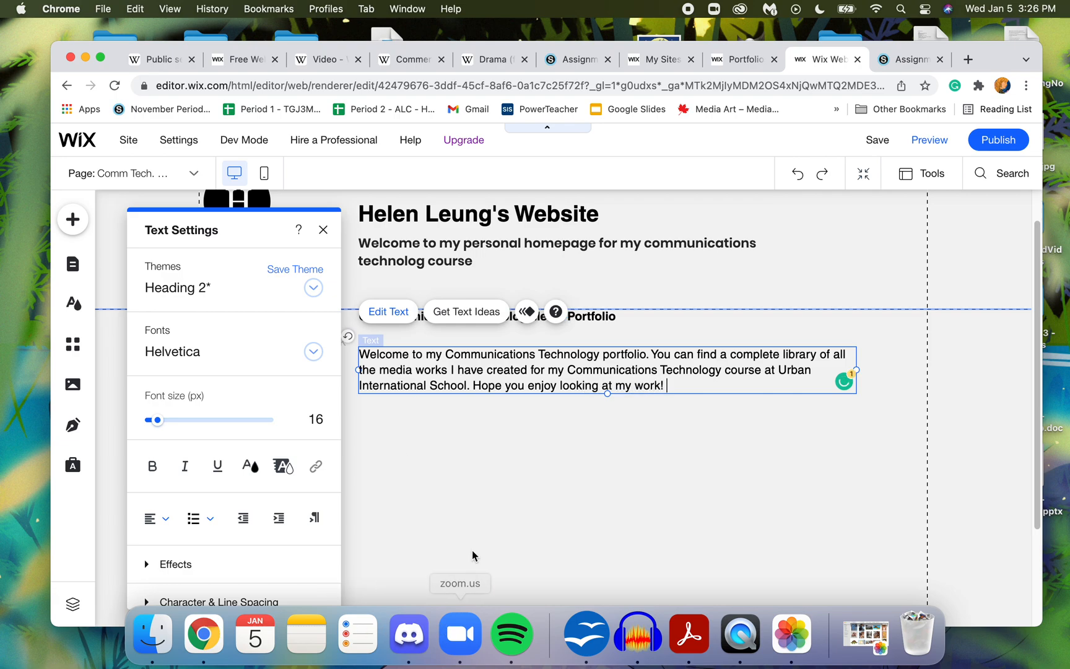
click(502, 461)
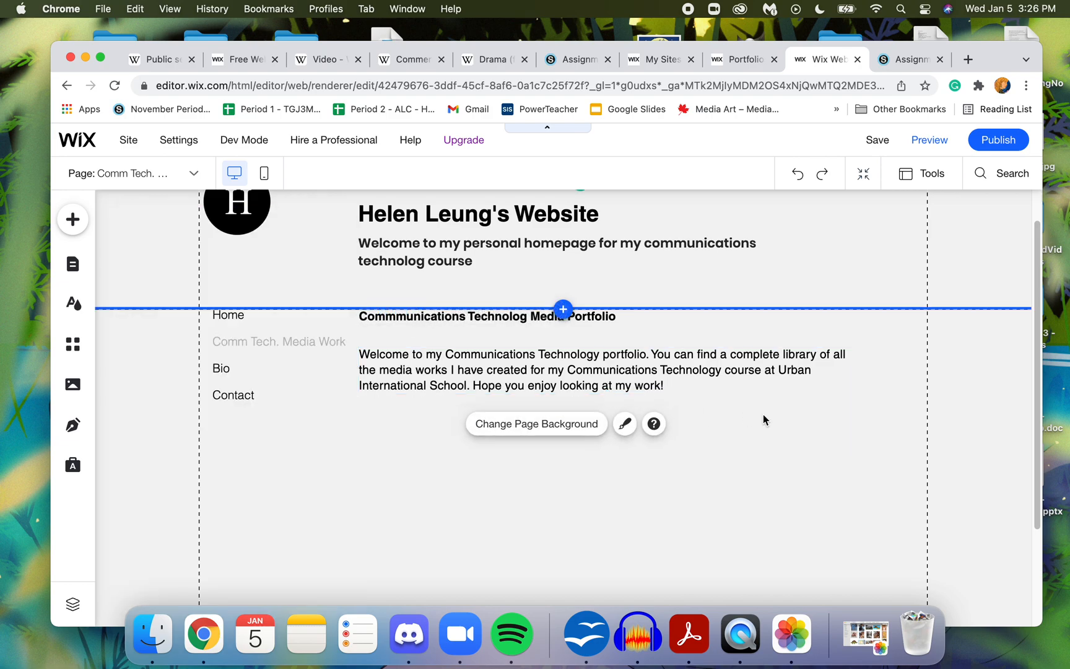
- Move the welcome paragraph slightly up so it sits closer beneath the portfolio heading
click(841, 358)
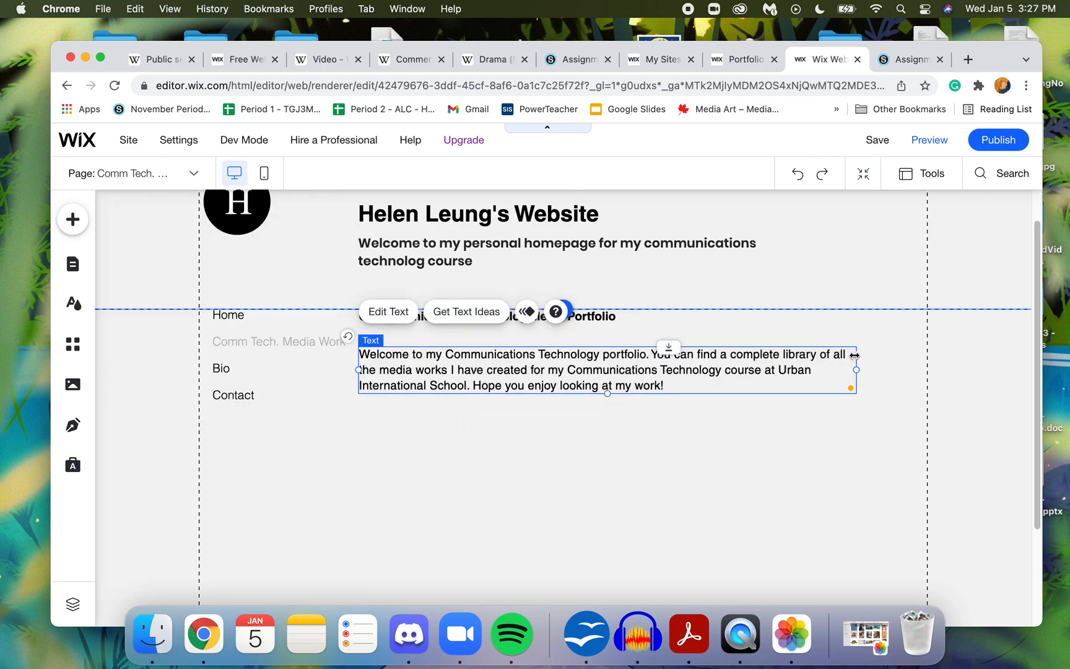
drag(842, 353, 845, 347)
click(808, 445)
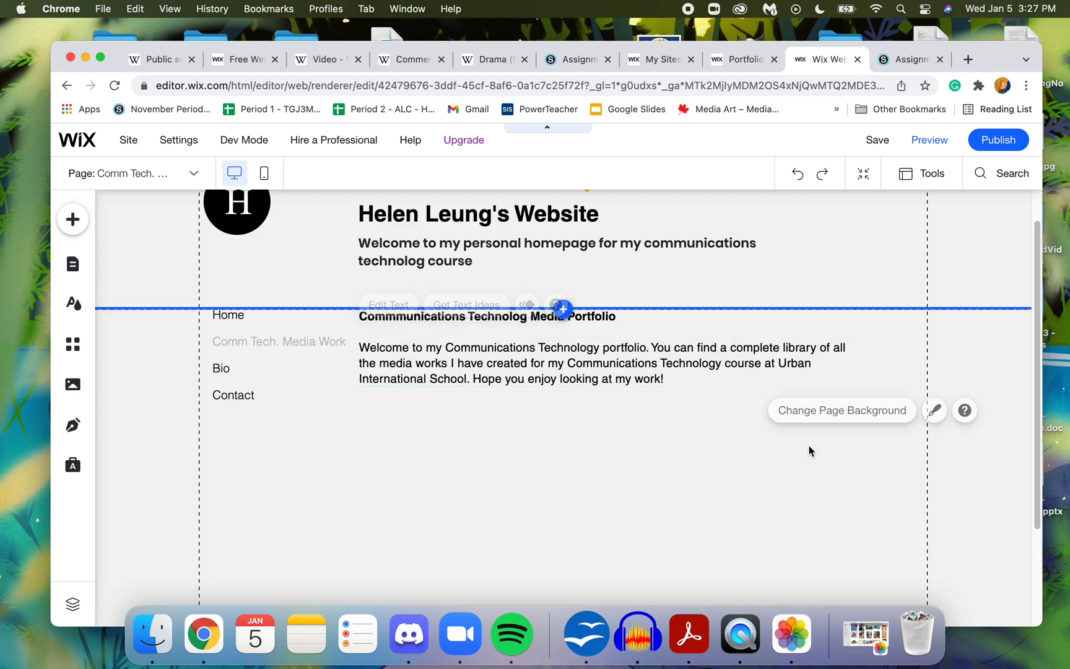
- Lengthen the Comm Tech. Media Work page by moving the footer's upper boundary further down
scroll(1041, 263, up, 1)
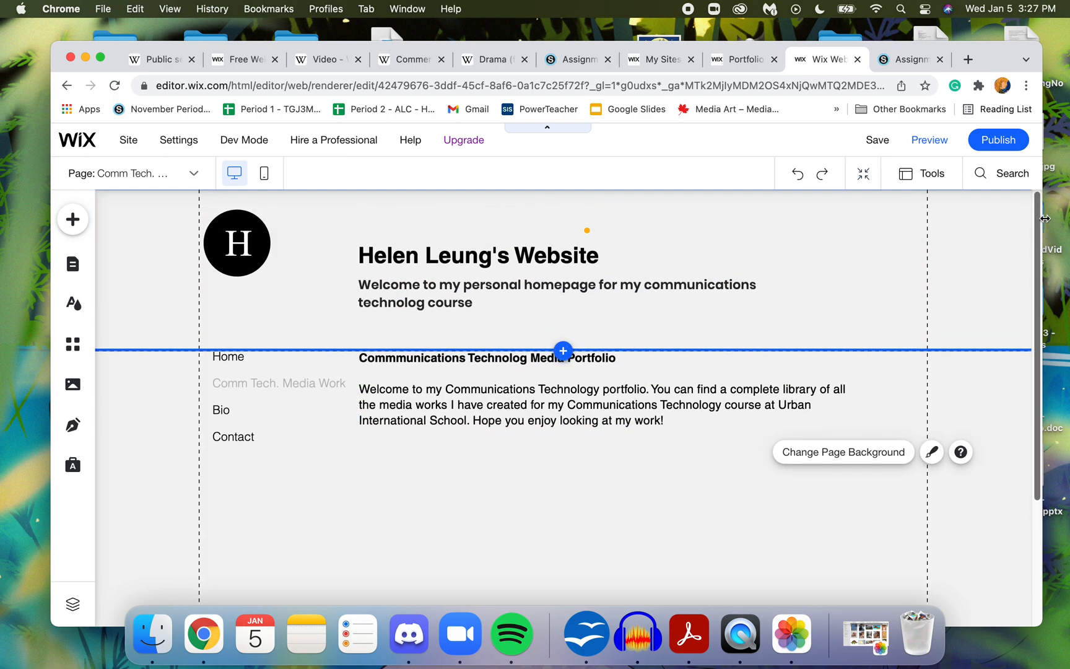
scroll(1032, 337, down, 4)
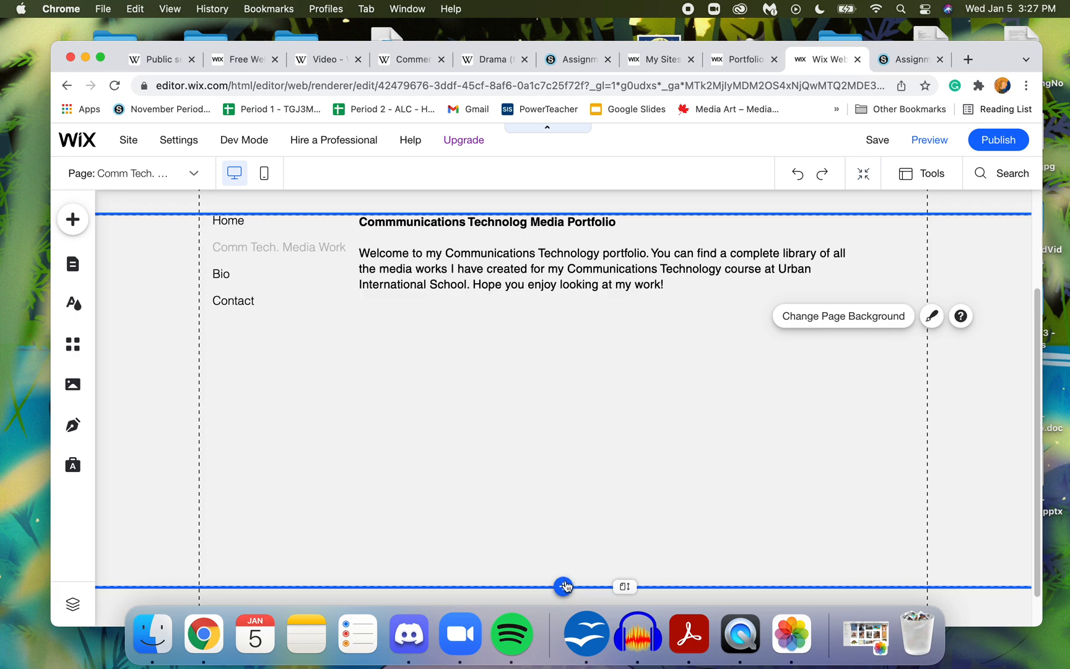
click(596, 590)
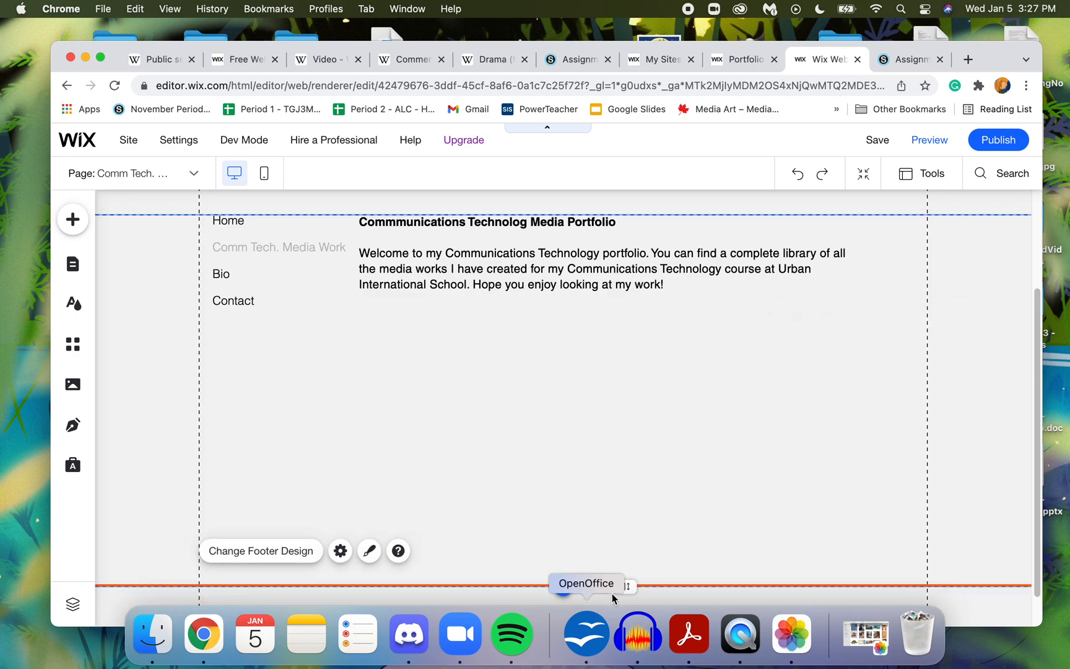
drag(955, 585, 957, 655)
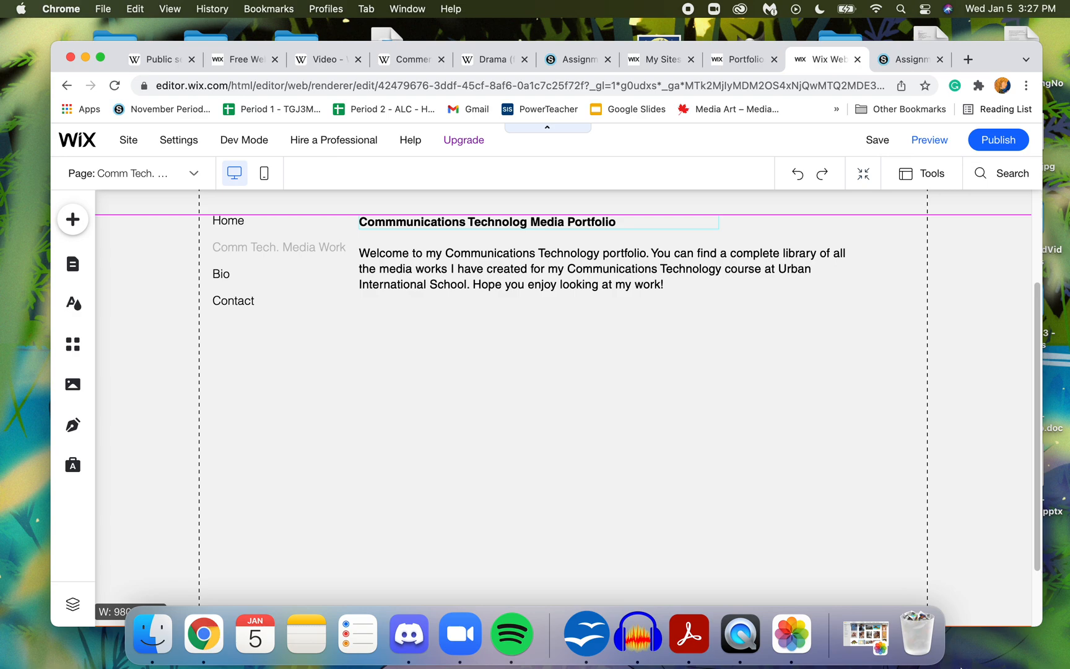
drag(959, 667, 959, 665)
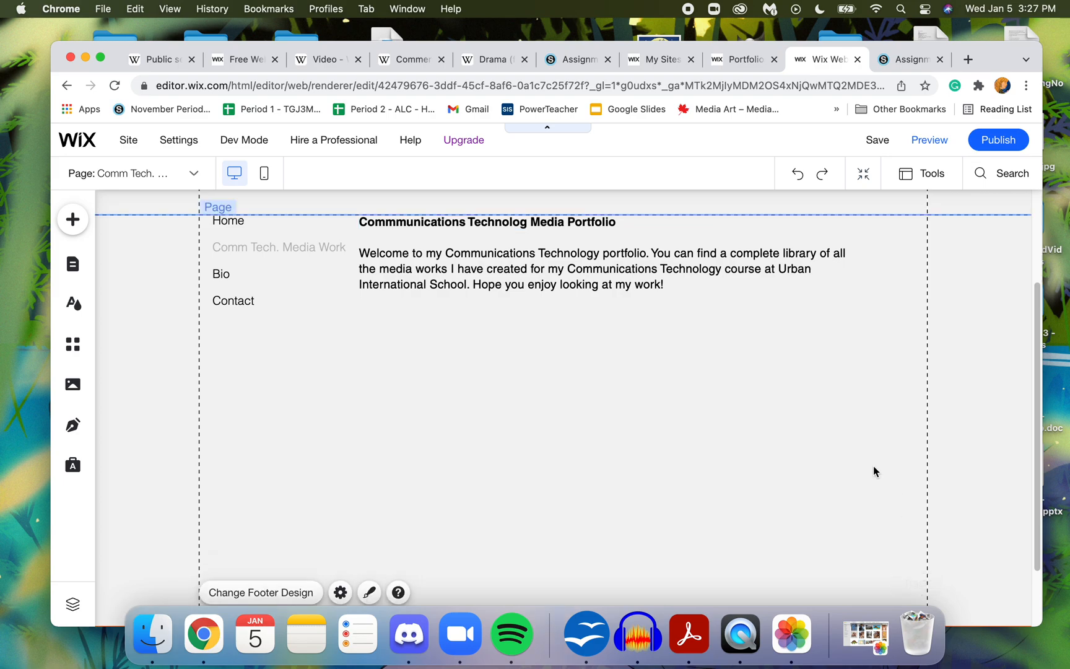
click(206, 399)
click(465, 394)
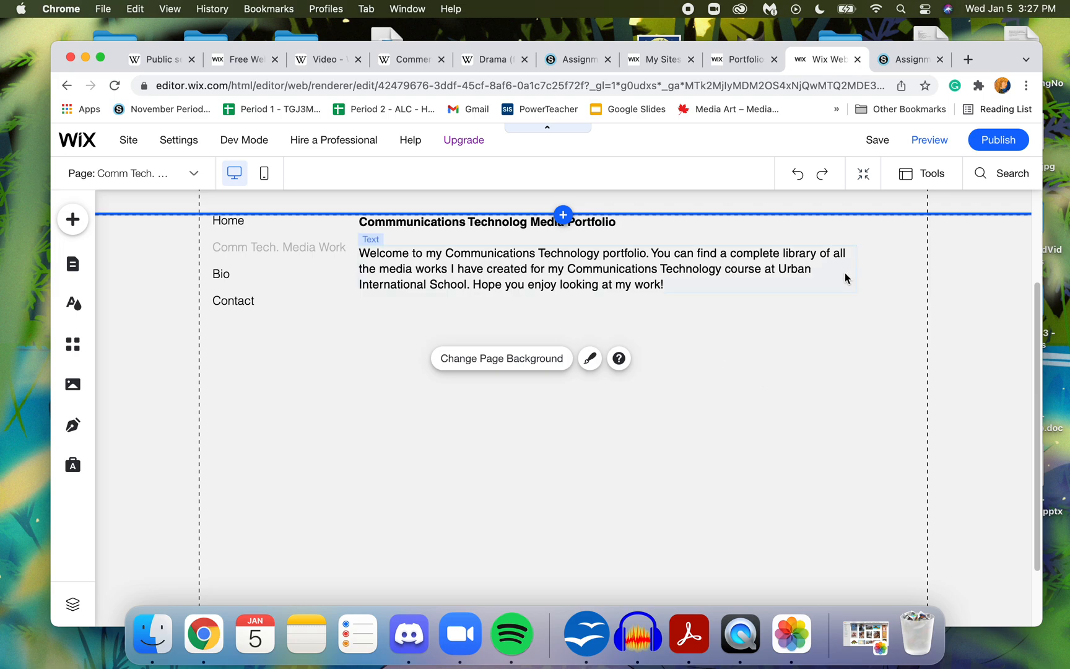
- Browse the gallery elements that can be added to the page, including More Galleries and Slider Galleries
click(71, 217)
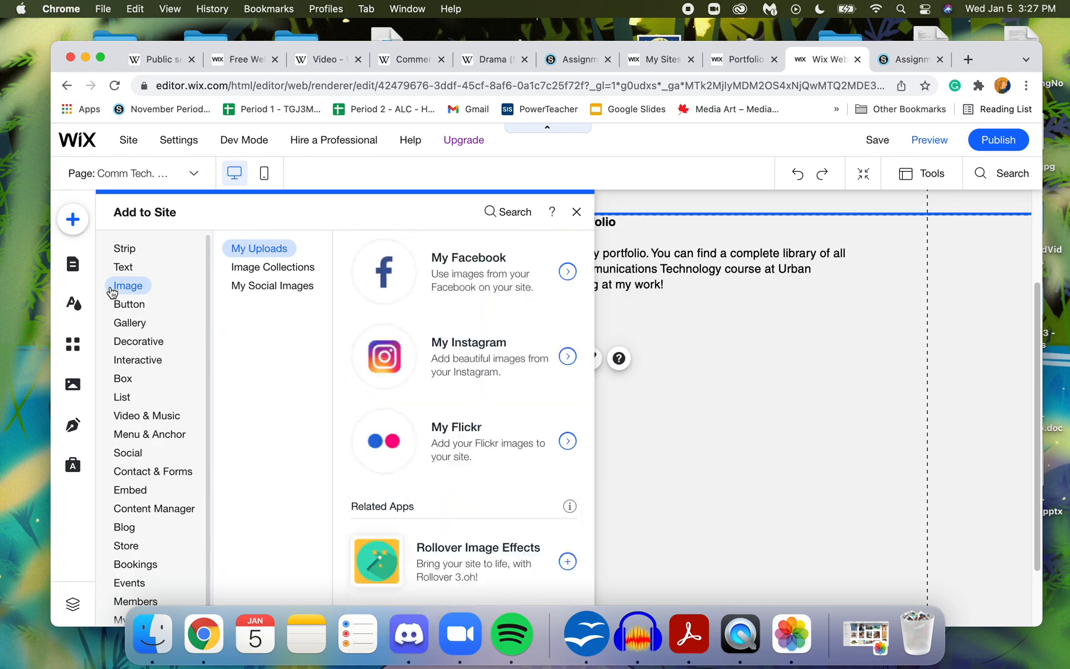
mouse_move(151, 329)
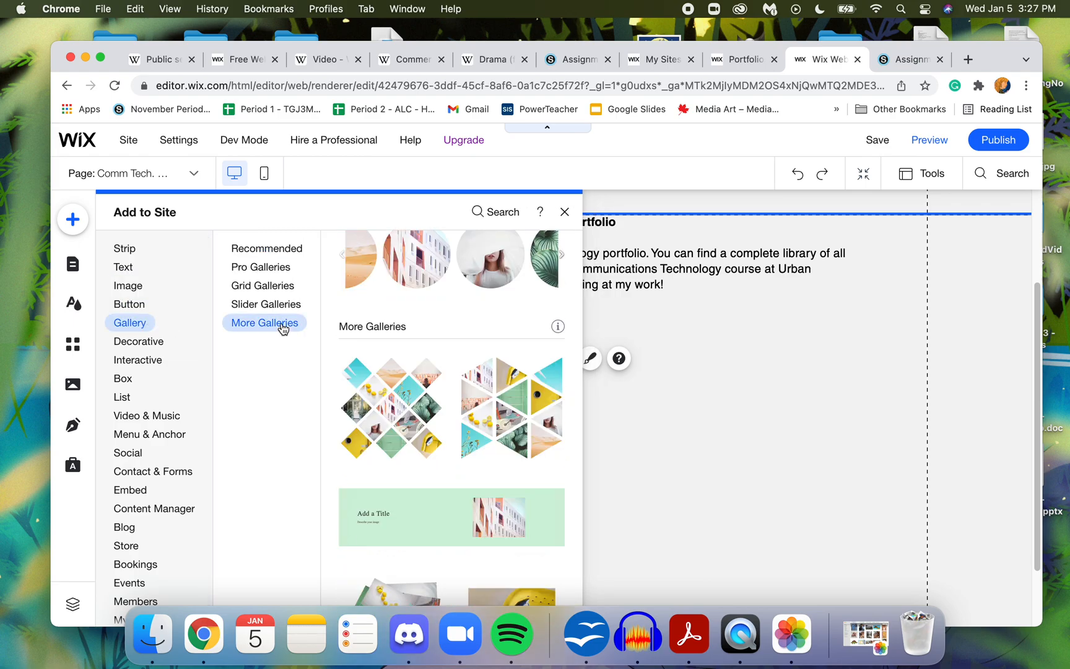
mouse_move(275, 304)
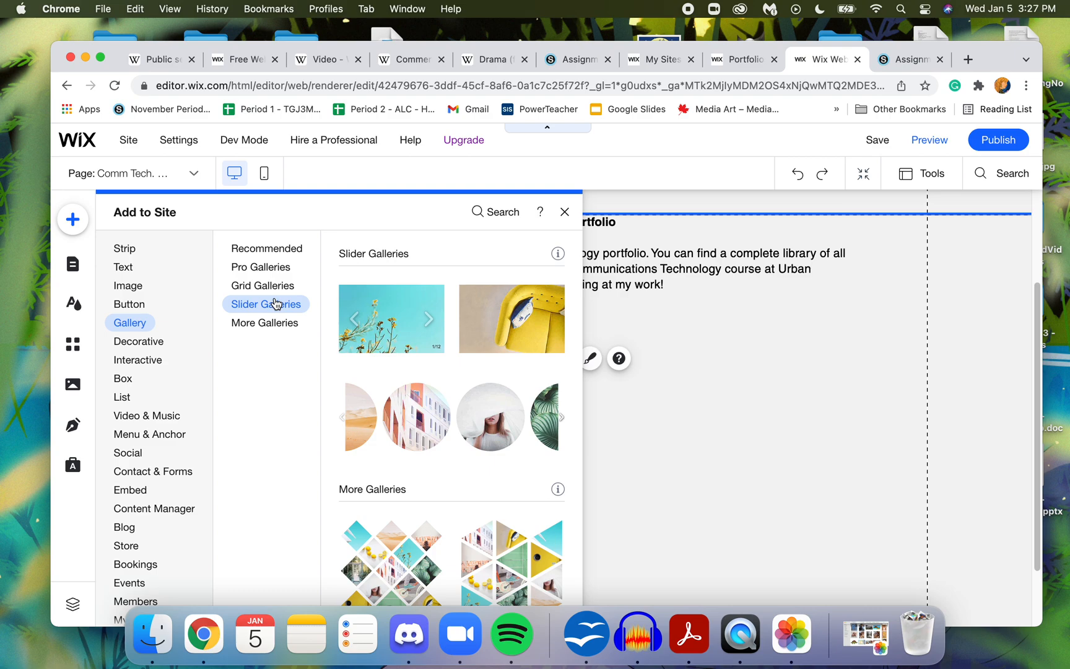
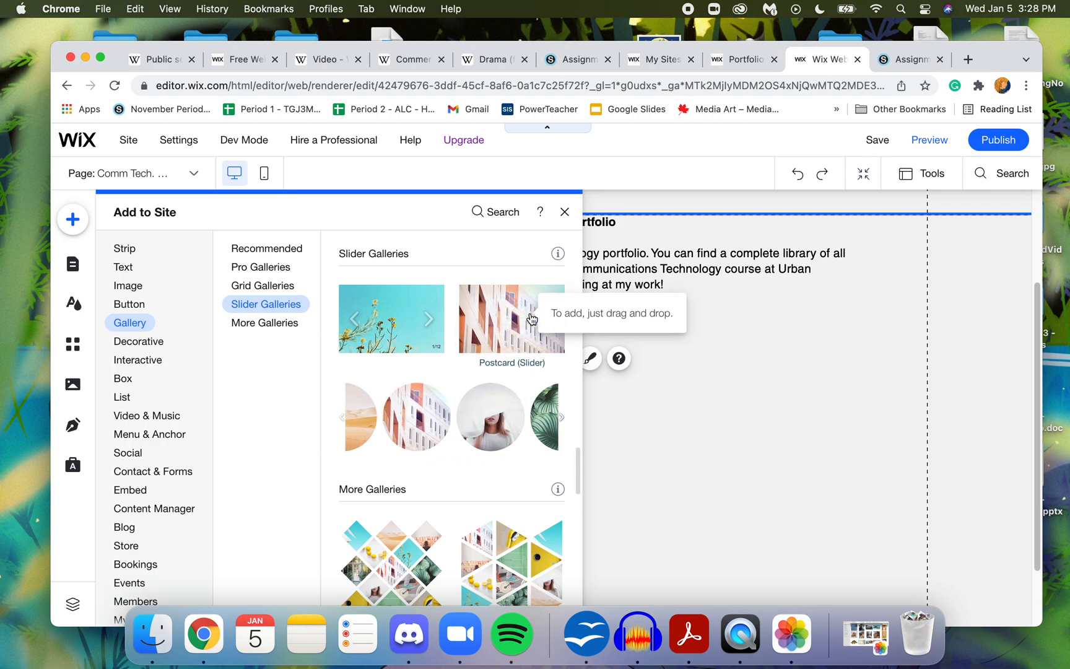
- Add a Slide Deck slider gallery to the page below the welcome paragraph
click(531, 318)
drag(618, 420, 625, 525)
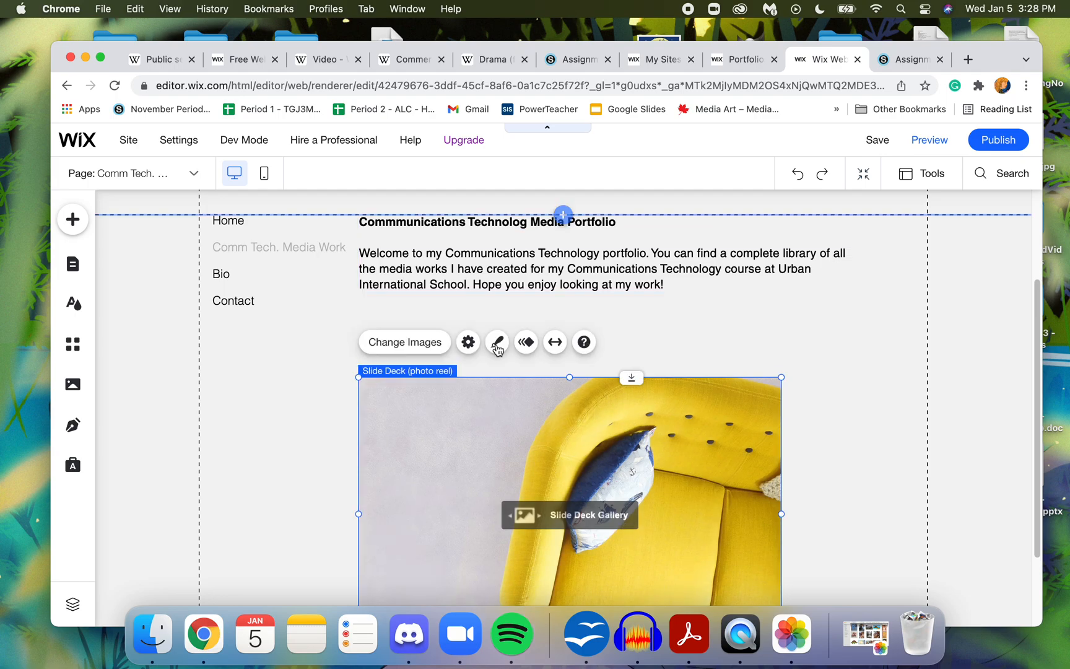
click(700, 339)
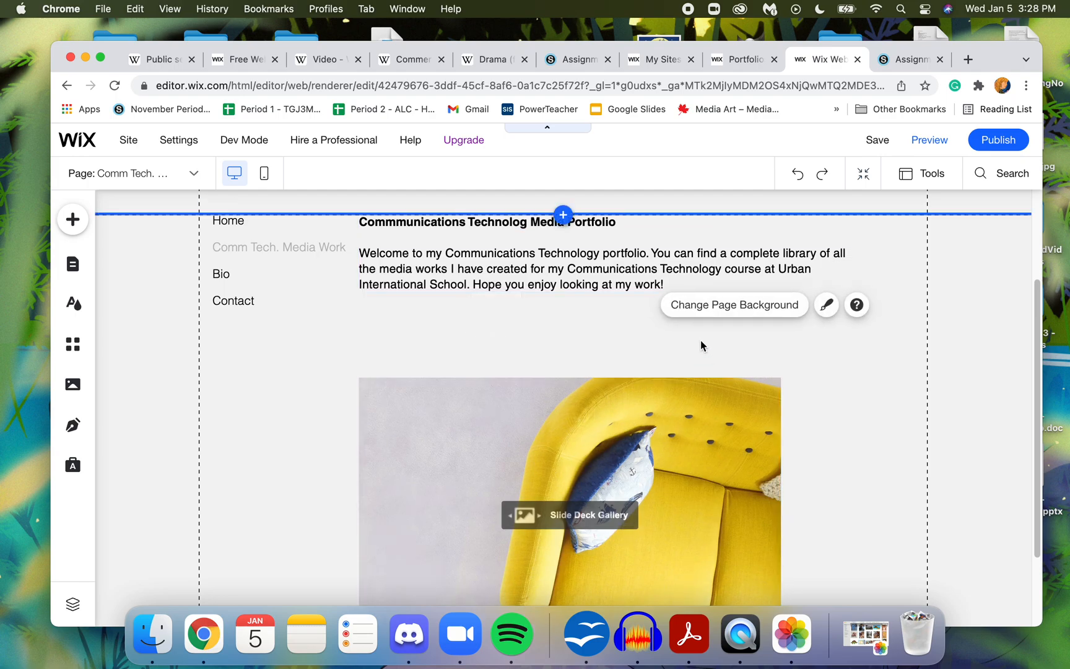
- Add an Elegant Title text element between the welcome paragraph and the gallery, aligned with the gallery's left edge
click(73, 219)
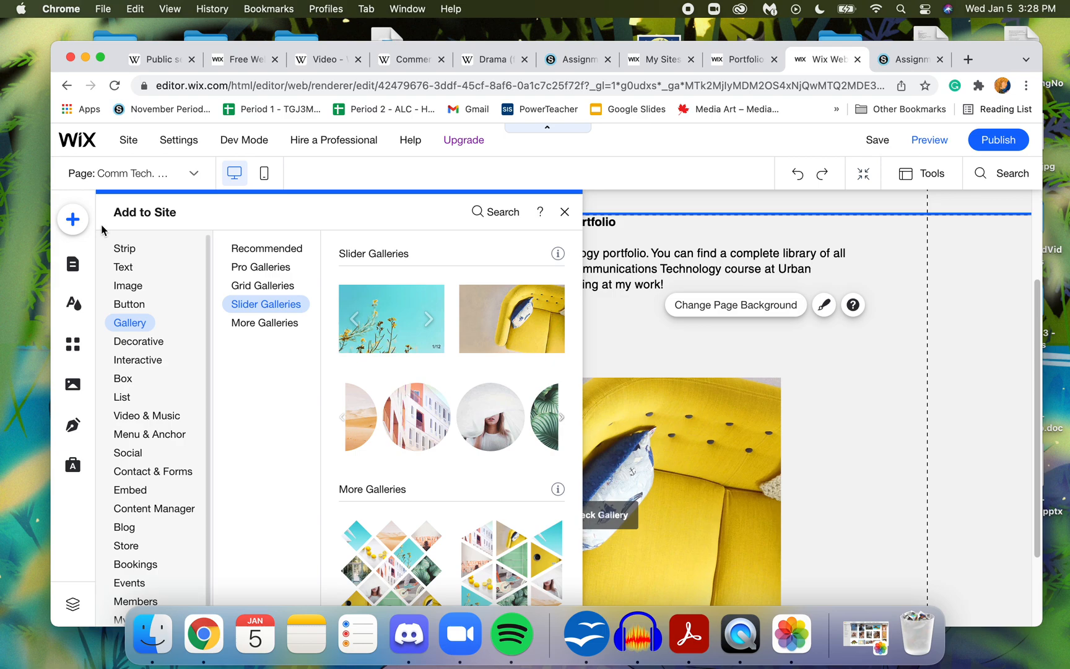
click(119, 272)
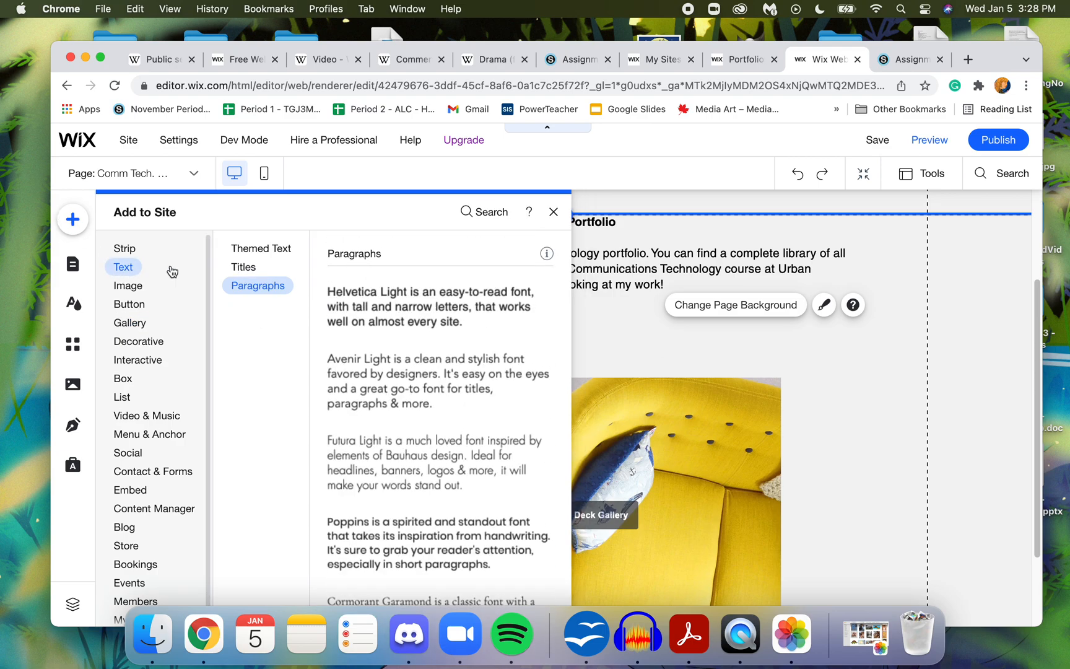
click(247, 267)
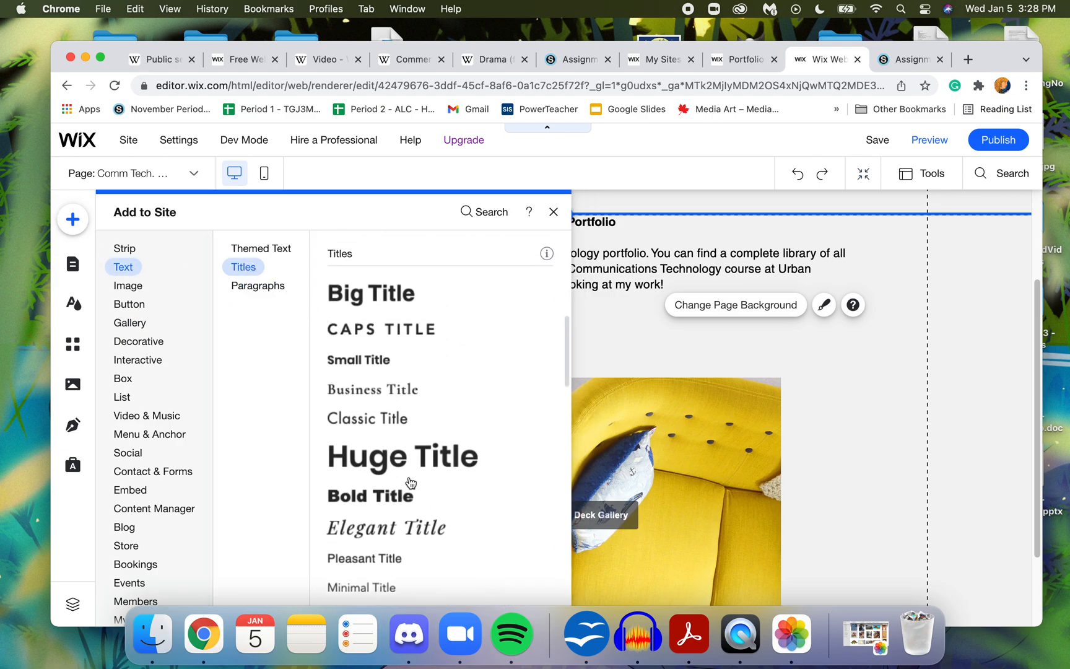
click(400, 535)
drag(547, 409, 433, 361)
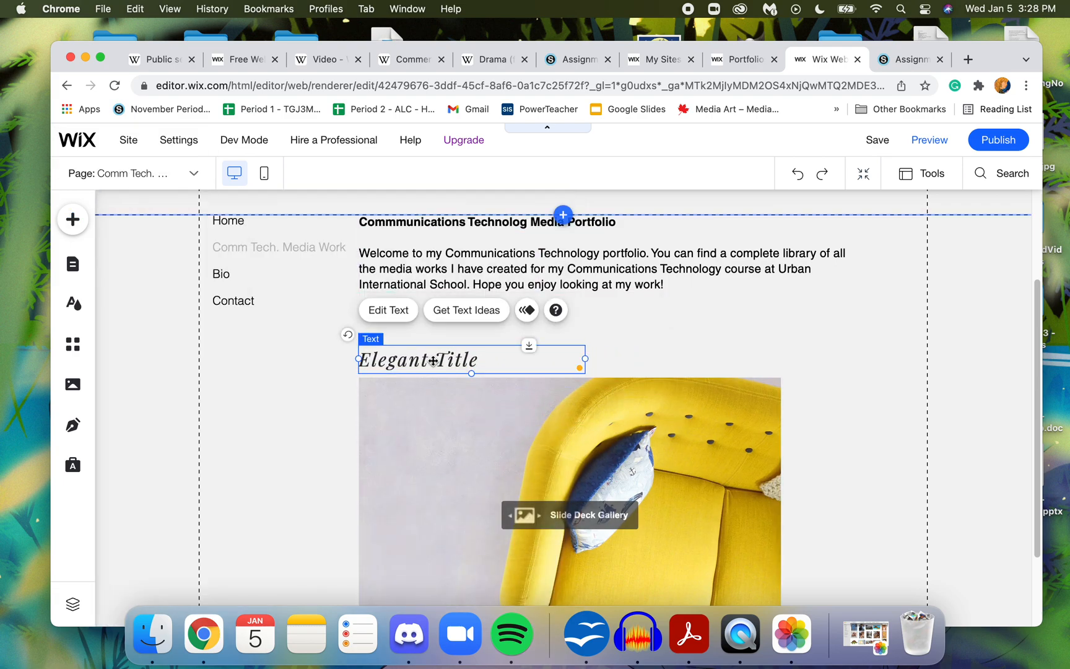
- Replace the title text with "Assignment 1 - Symbols and Signs" and widen its box so it fits on one line
double_click(433, 360)
text(A)
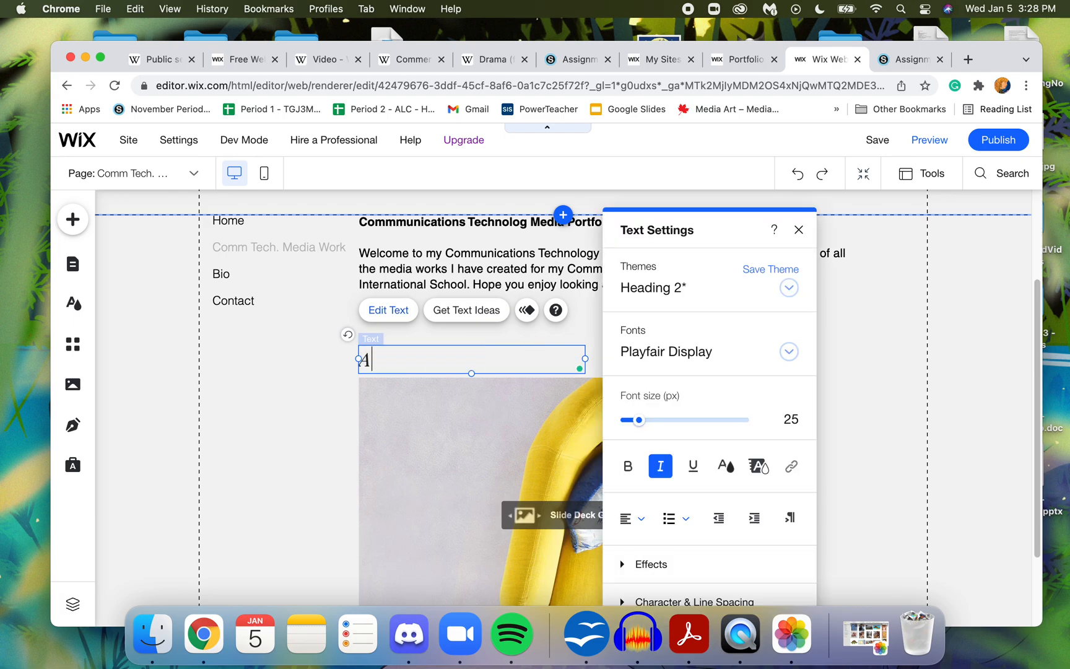
text(ssignment 1 - Symbols an)
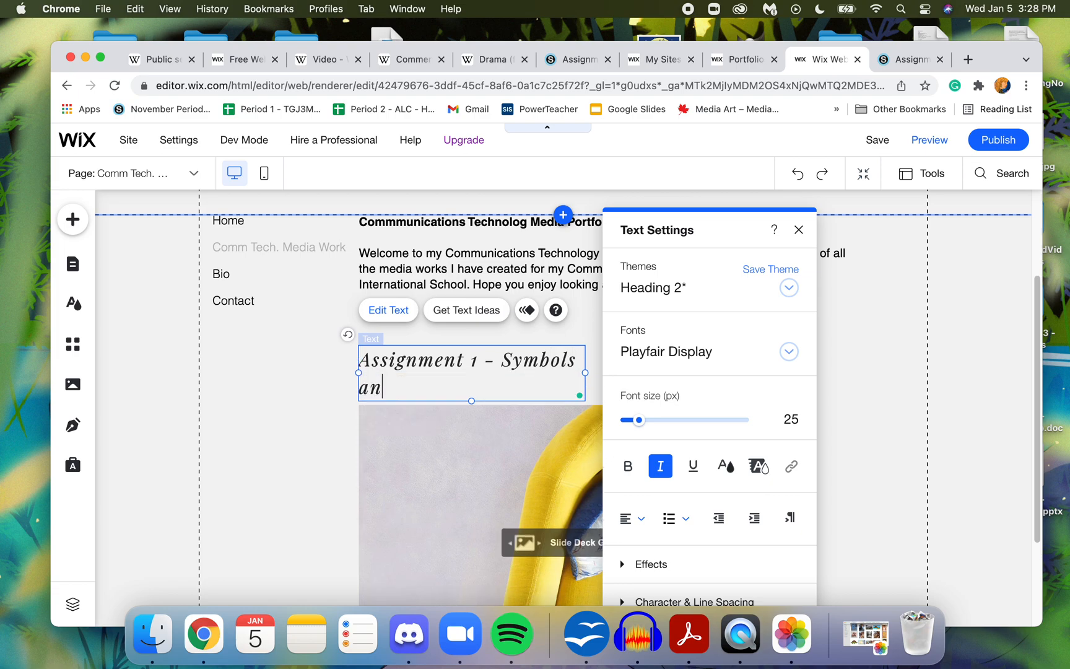
text(d Signs)
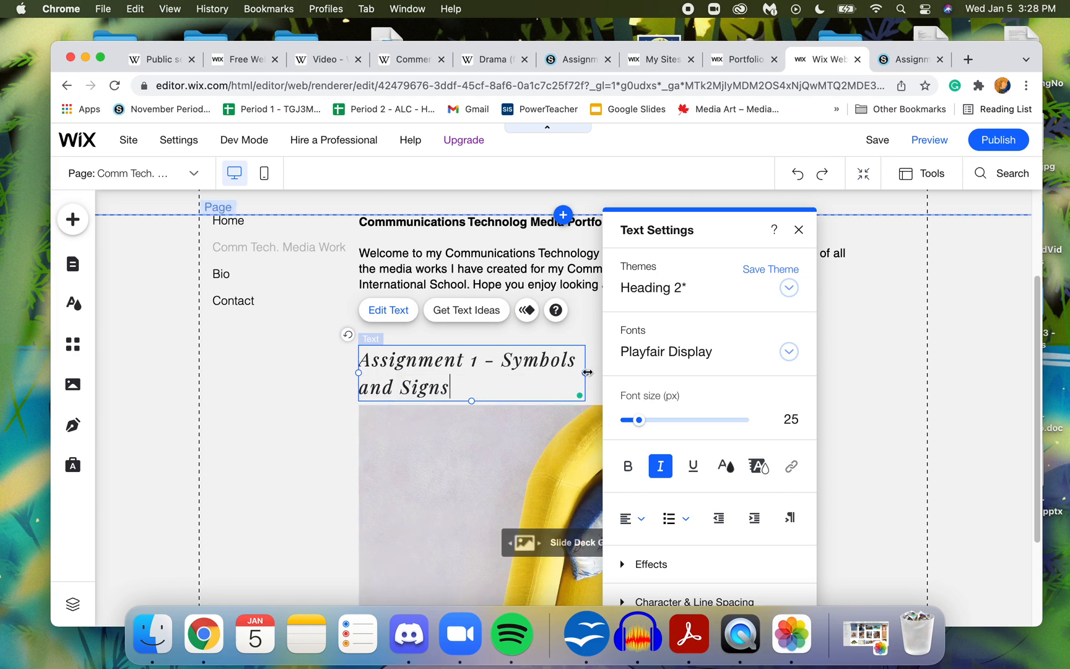
drag(586, 373, 747, 367)
- Move the Slide Deck gallery up close beneath the assignment title and shrink it to a little over a third of its width
drag(670, 460, 671, 445)
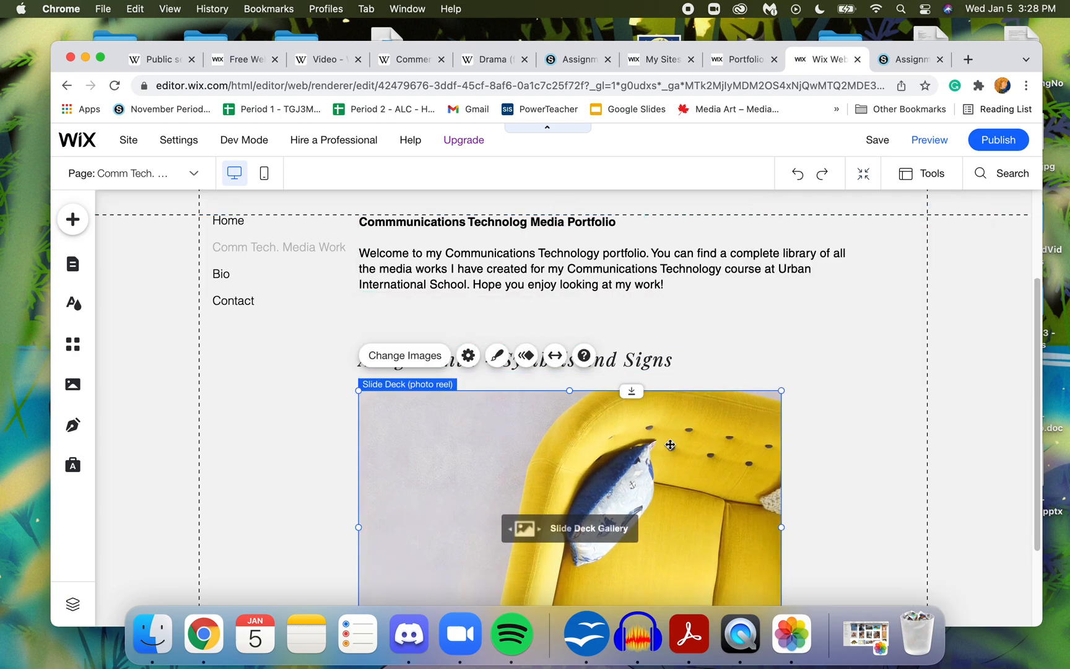
click(805, 346)
drag(1038, 301, 1038, 359)
click(709, 453)
drag(709, 454, 709, 448)
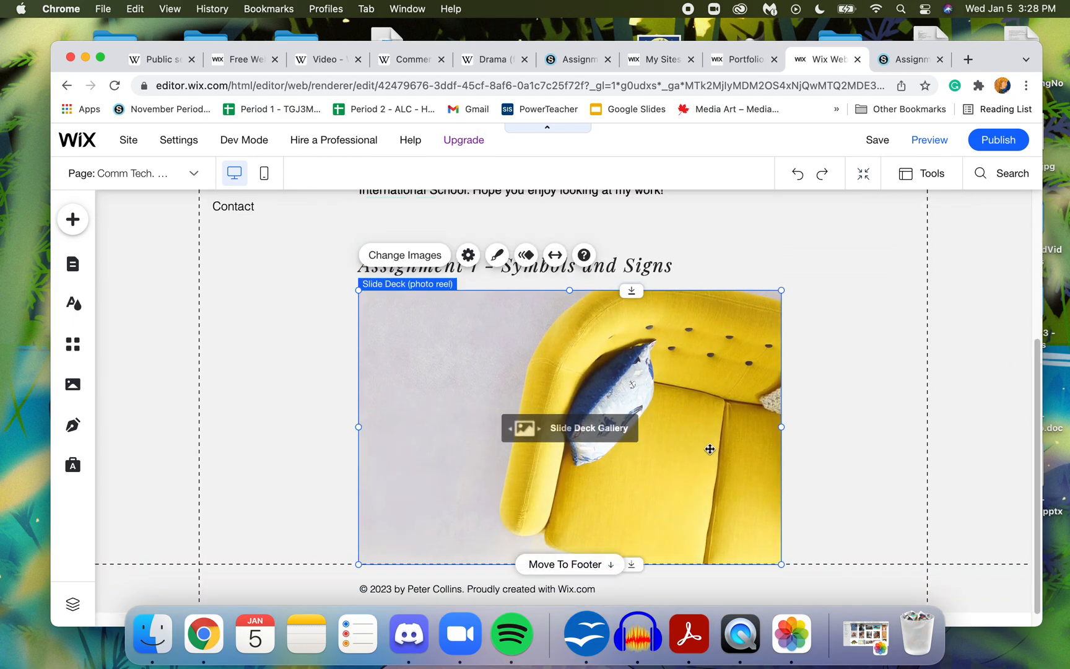
drag(782, 564, 515, 407)
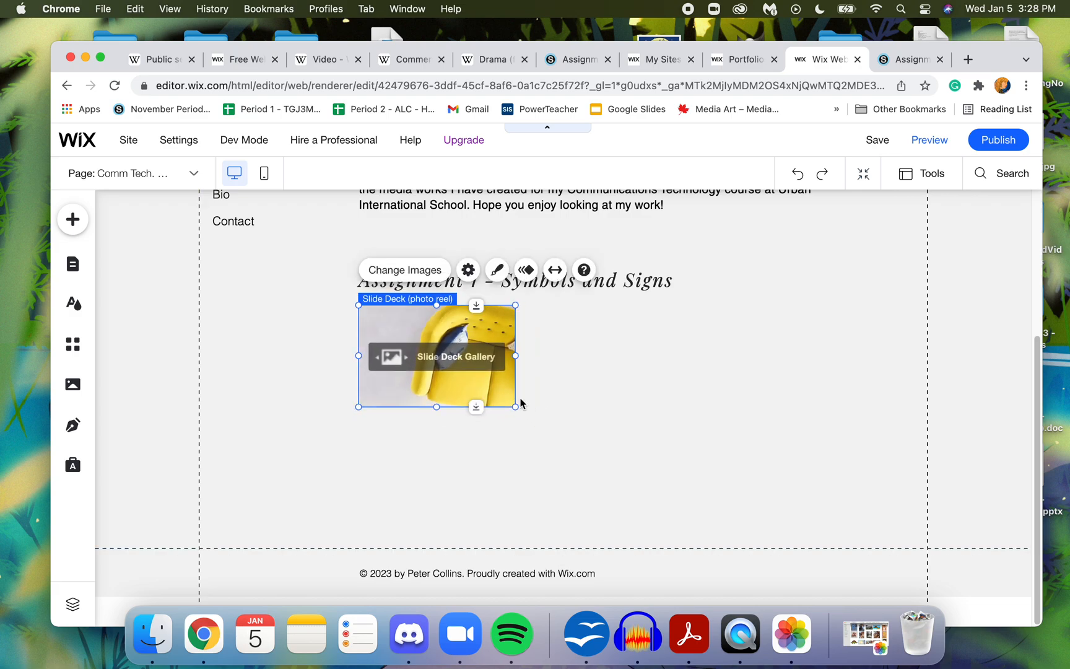
- Delete all four sample images from the Slide Deck gallery
double_click(424, 347)
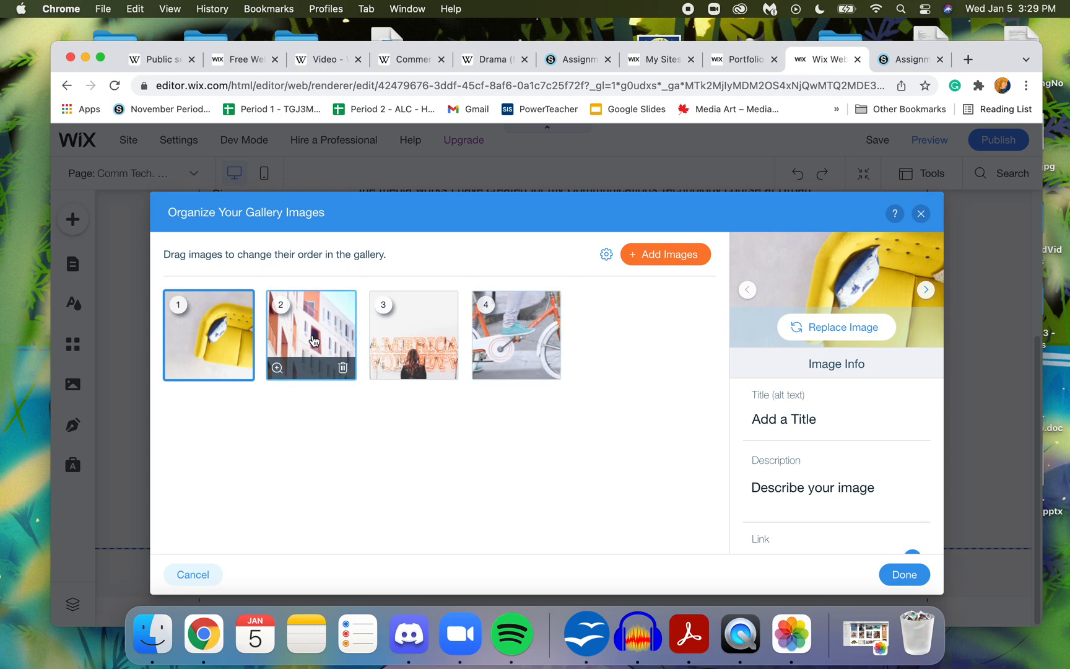
click(606, 255)
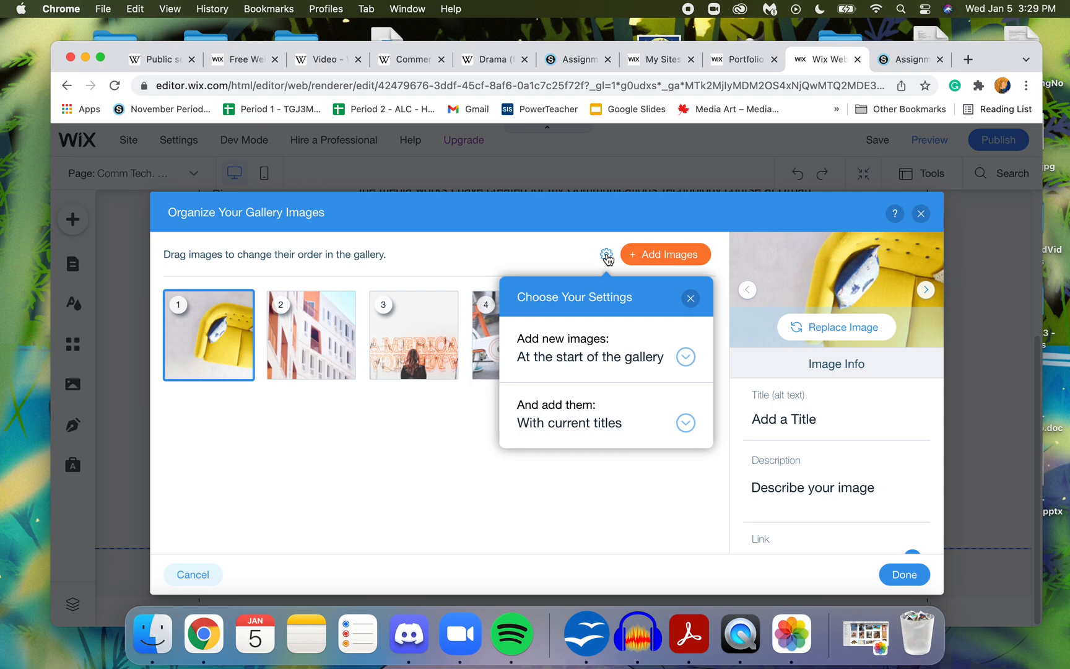
click(647, 536)
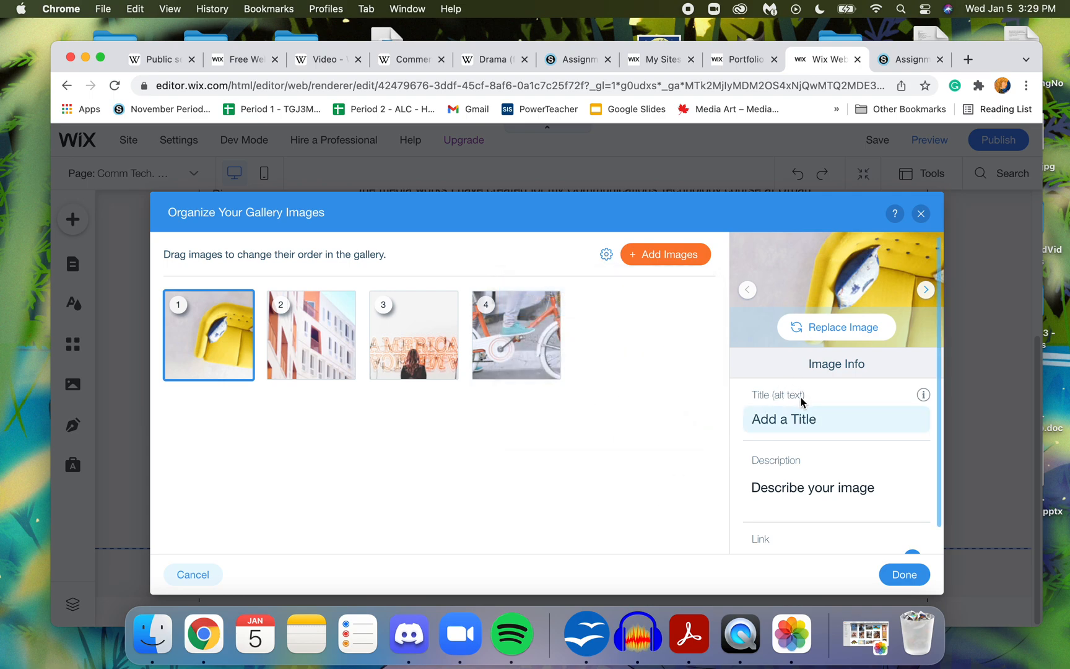
click(536, 355)
click(548, 370)
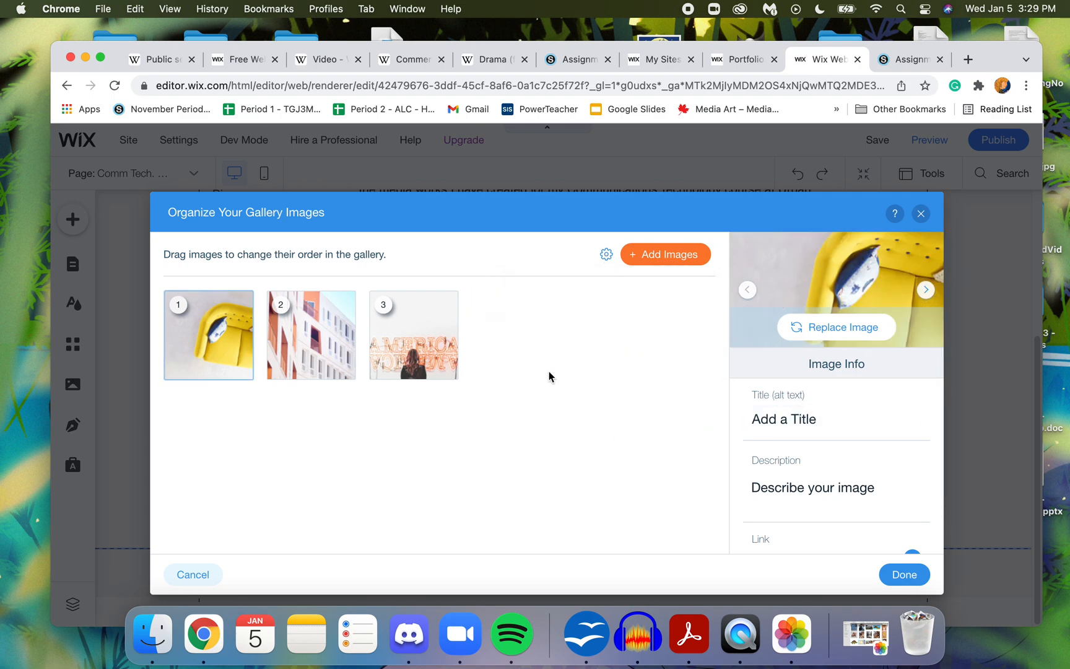
click(445, 370)
click(342, 370)
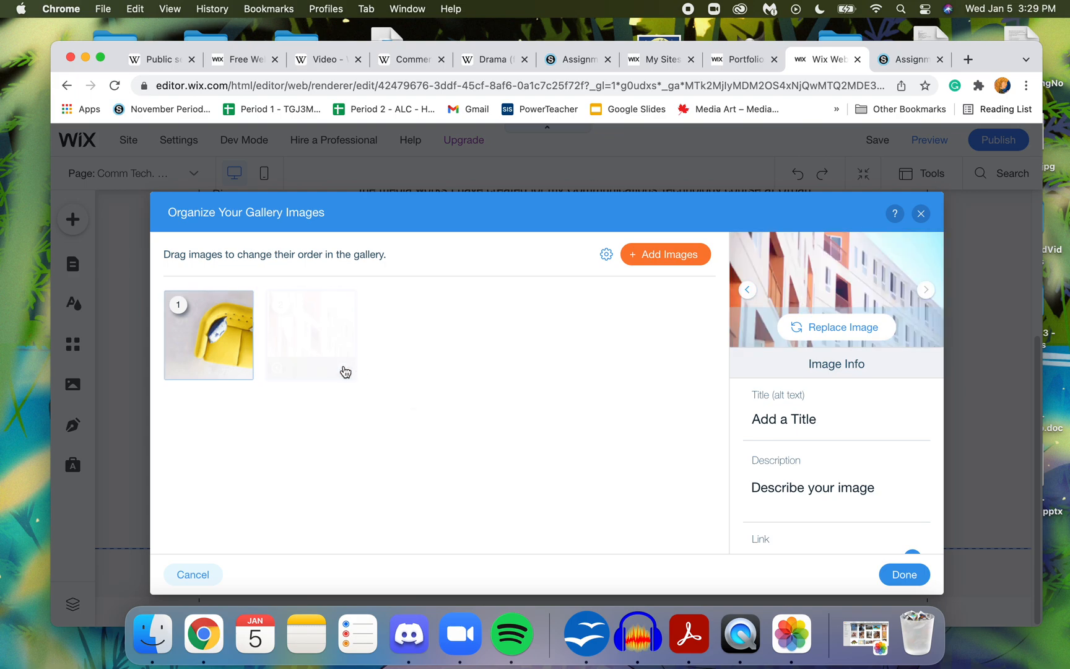
click(240, 369)
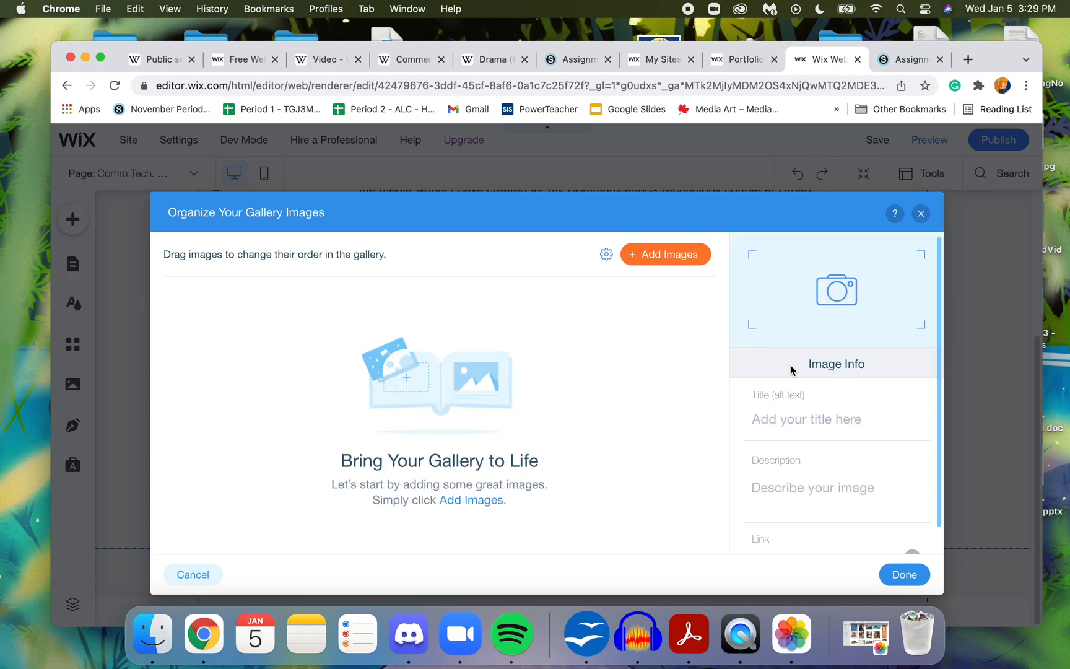
- Start adding images to the gallery, then minimize the browser and open Photos from the desktop's Applications folder
click(673, 254)
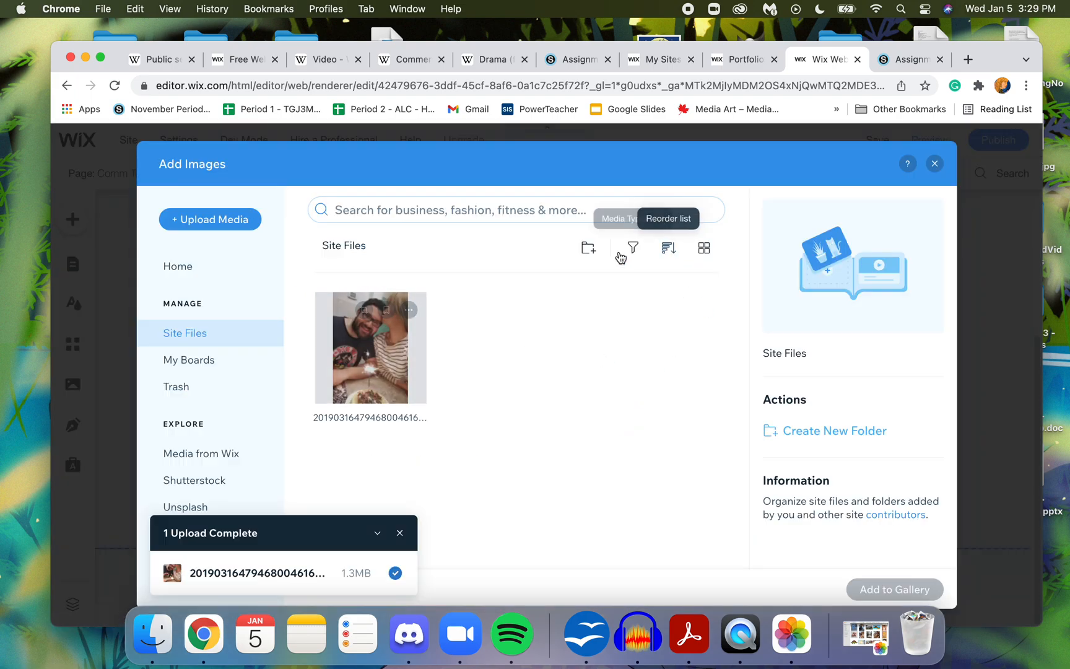
click(87, 59)
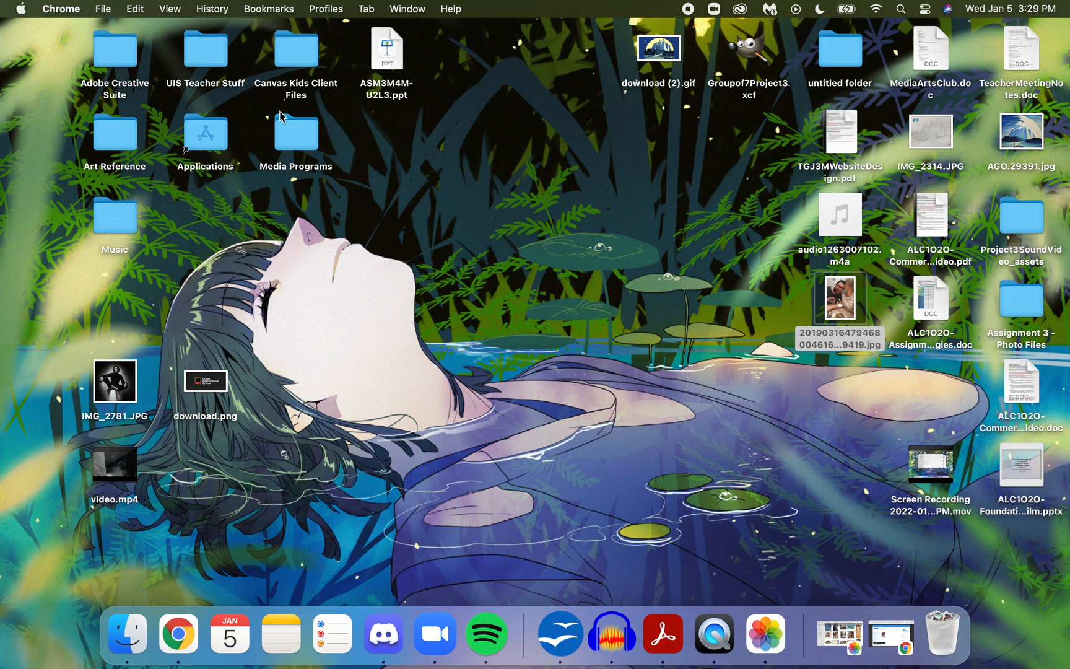
click(213, 140)
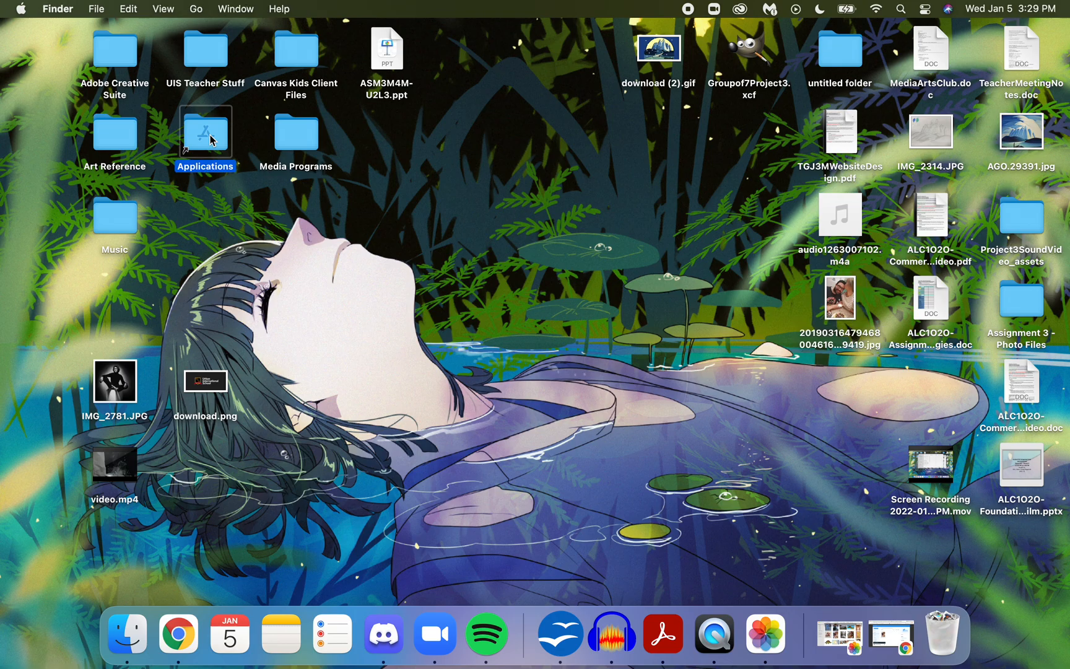
double_click(211, 140)
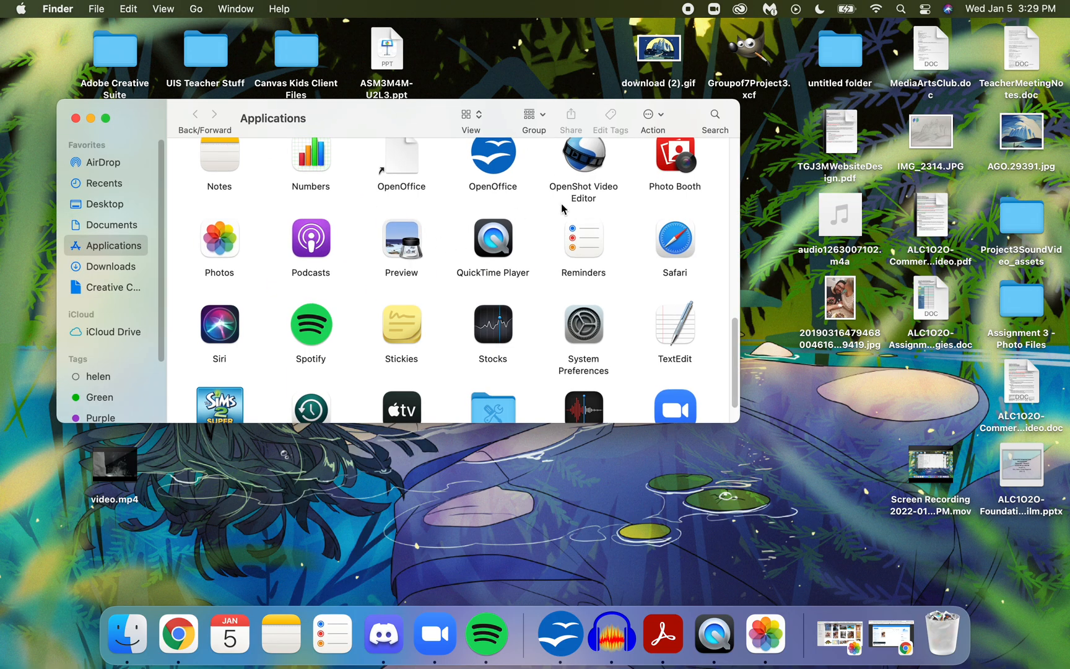
double_click(219, 238)
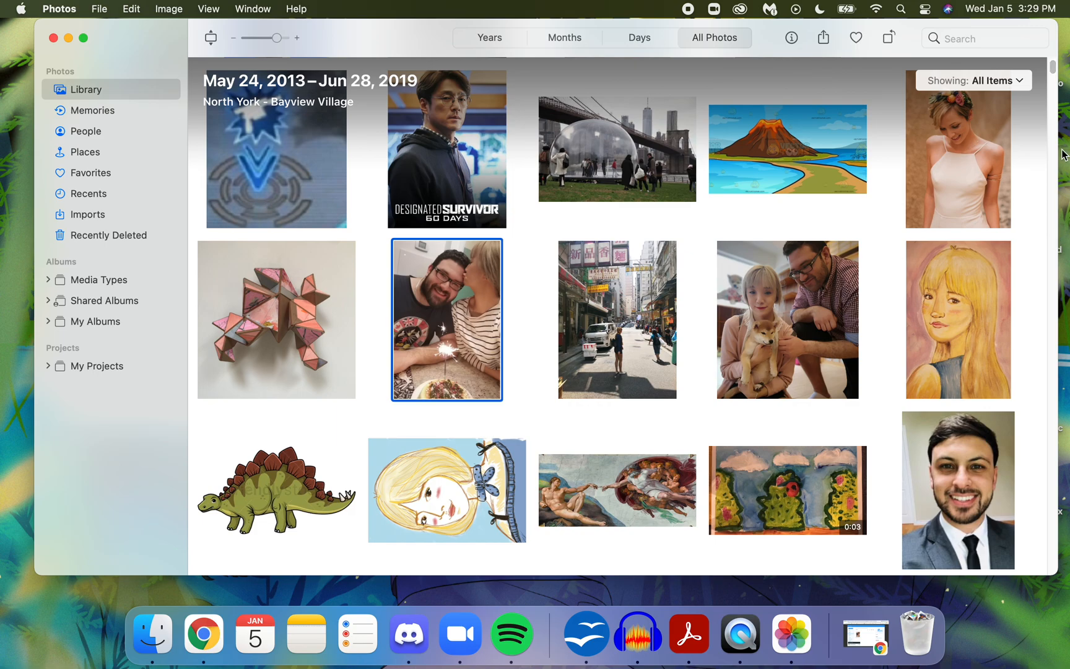
- Look through the photo library and the Recents collection for images to use in the gallery
click(878, 232)
key(Down)
key(Down)
key(Down)
key(Down)
key(Down)
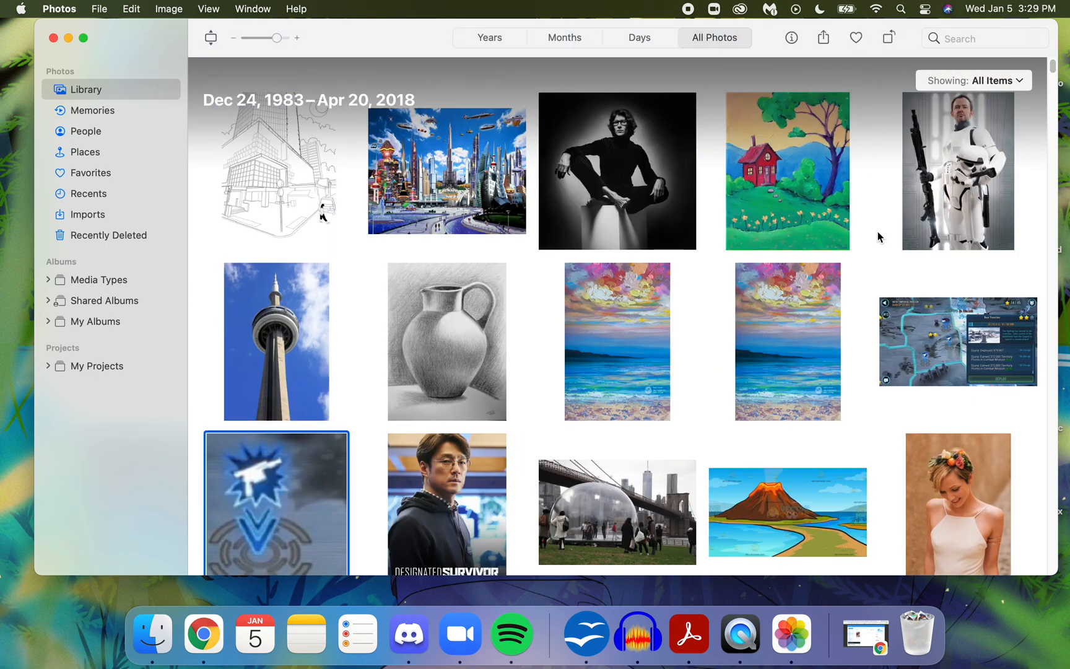
key(Down)
key(Down)
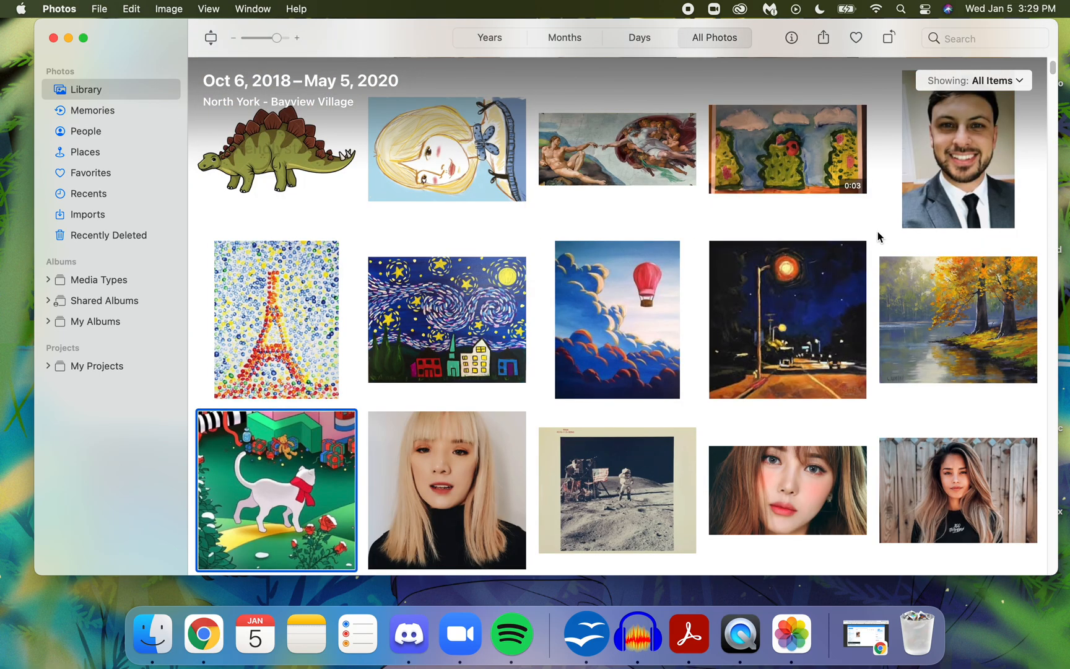
key(Down)
key(Down)
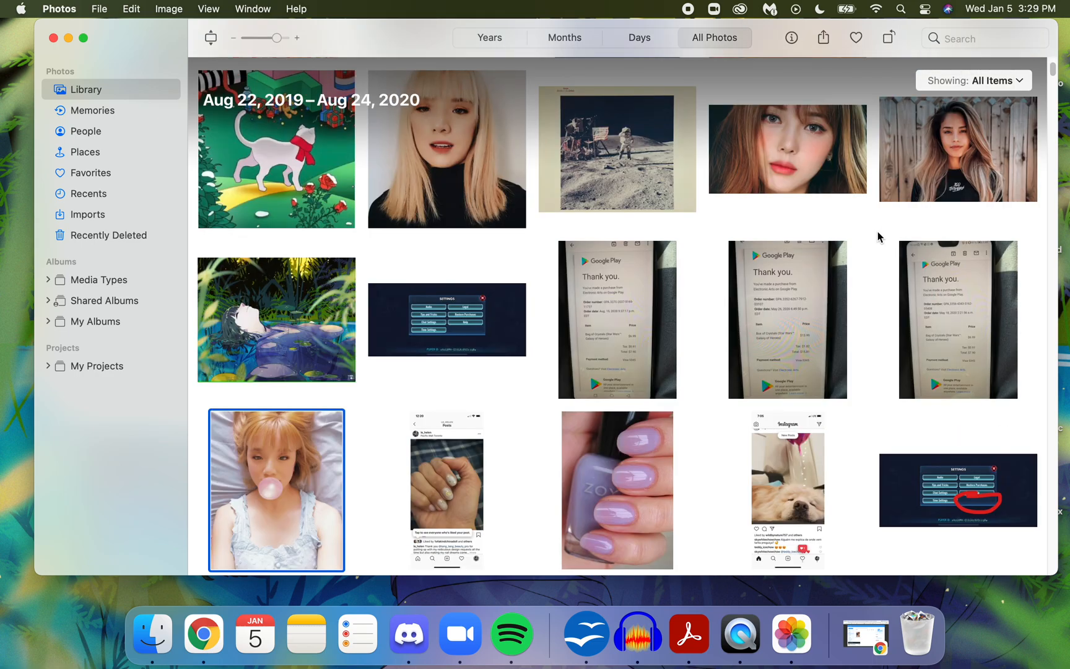
key(Down)
key(Down)
key(Down)
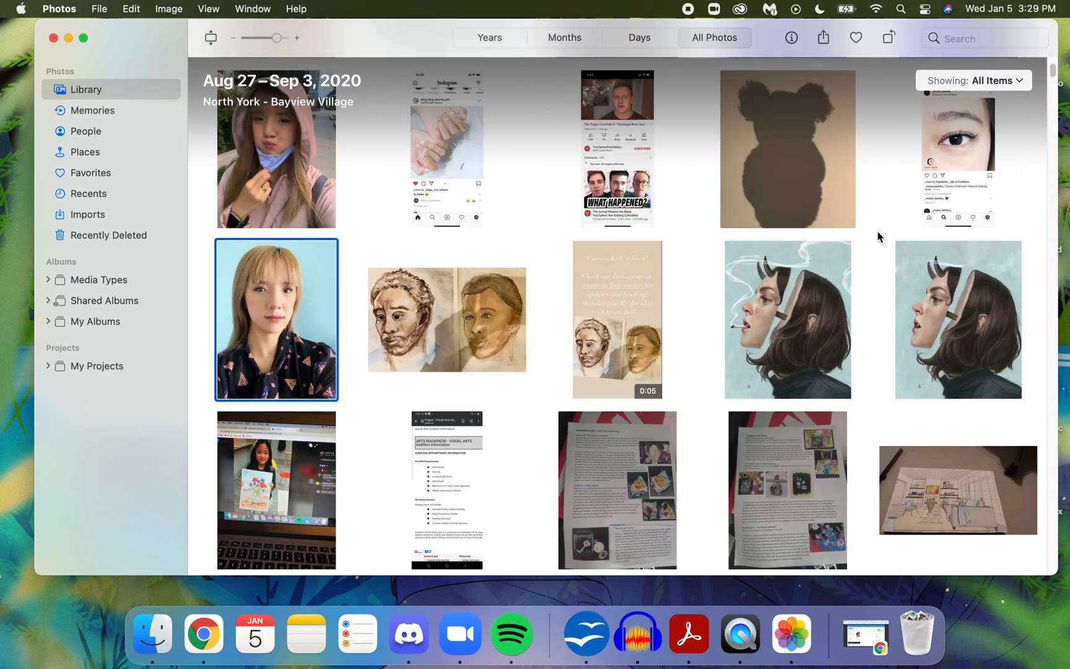
key(Down)
key(Down)
key(Down)
key(Down)
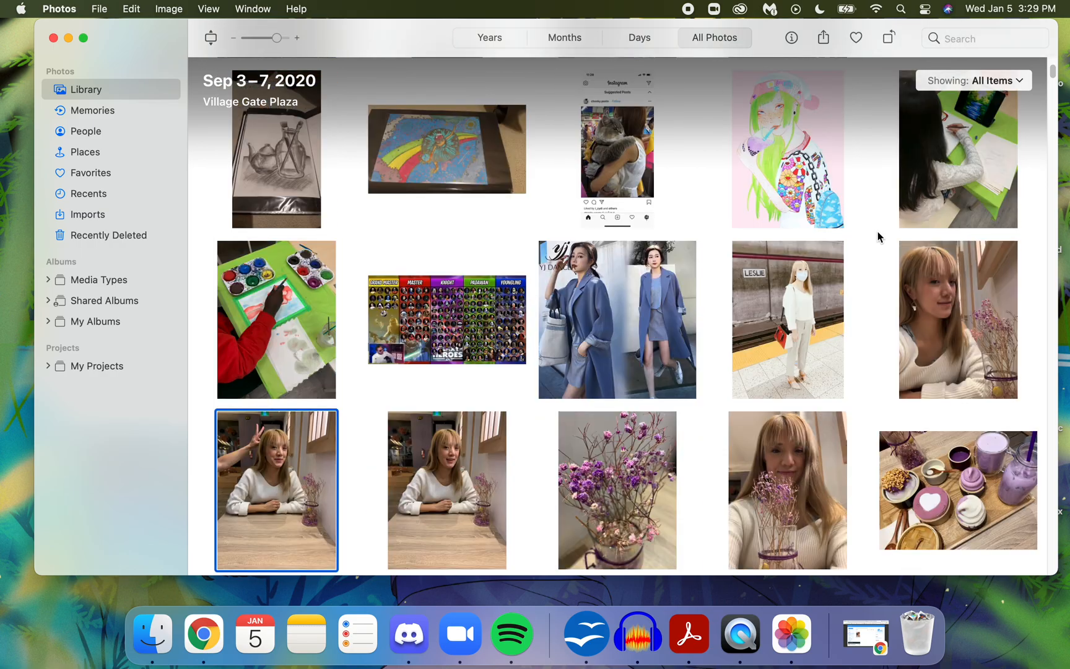
key(Down)
key(Down)
key(Down)
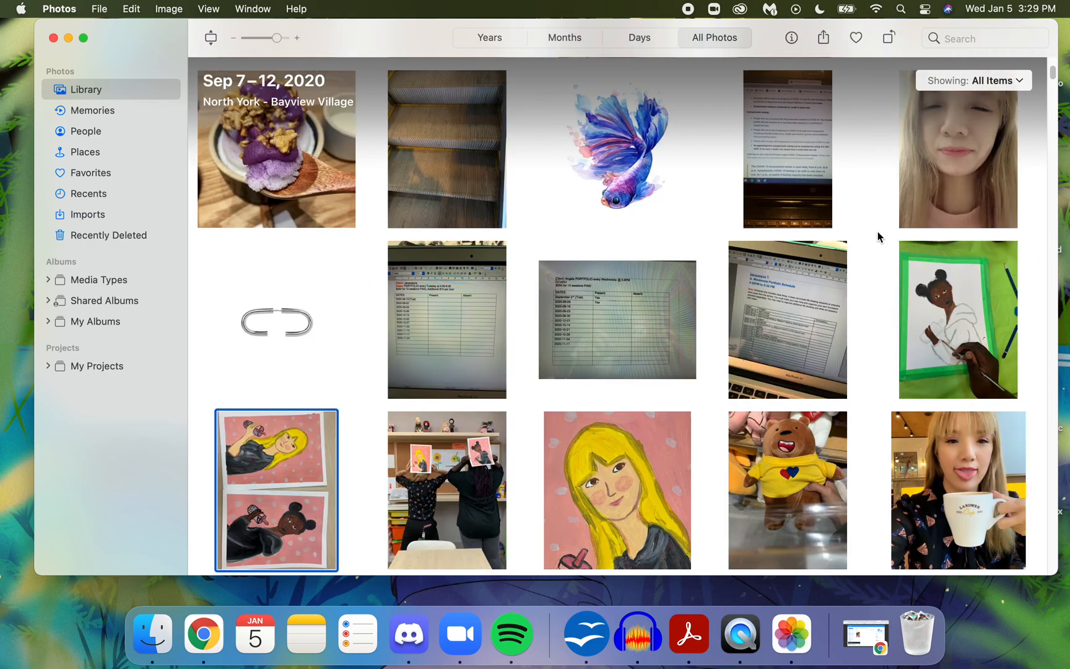
key(Down)
key(Down)
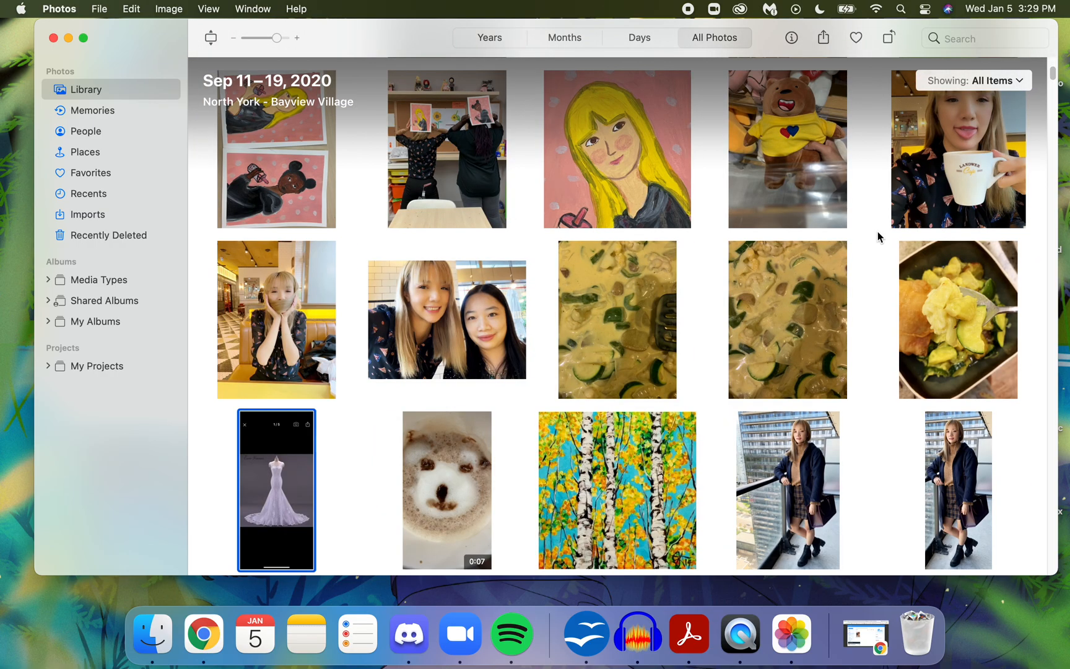
key(Down)
key(Down)
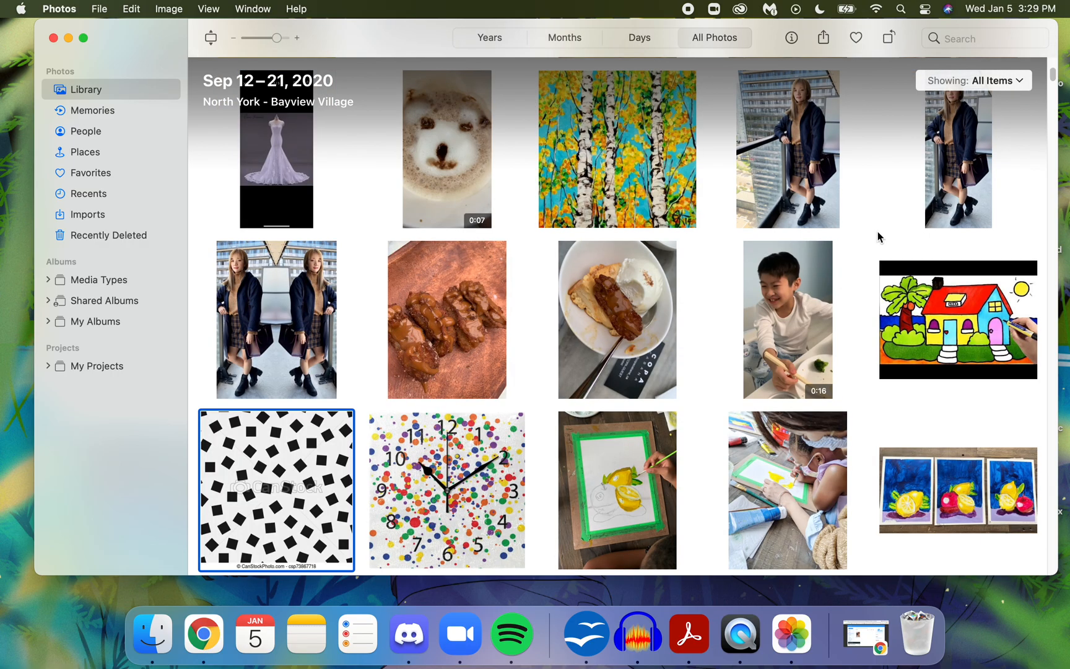
key(Down)
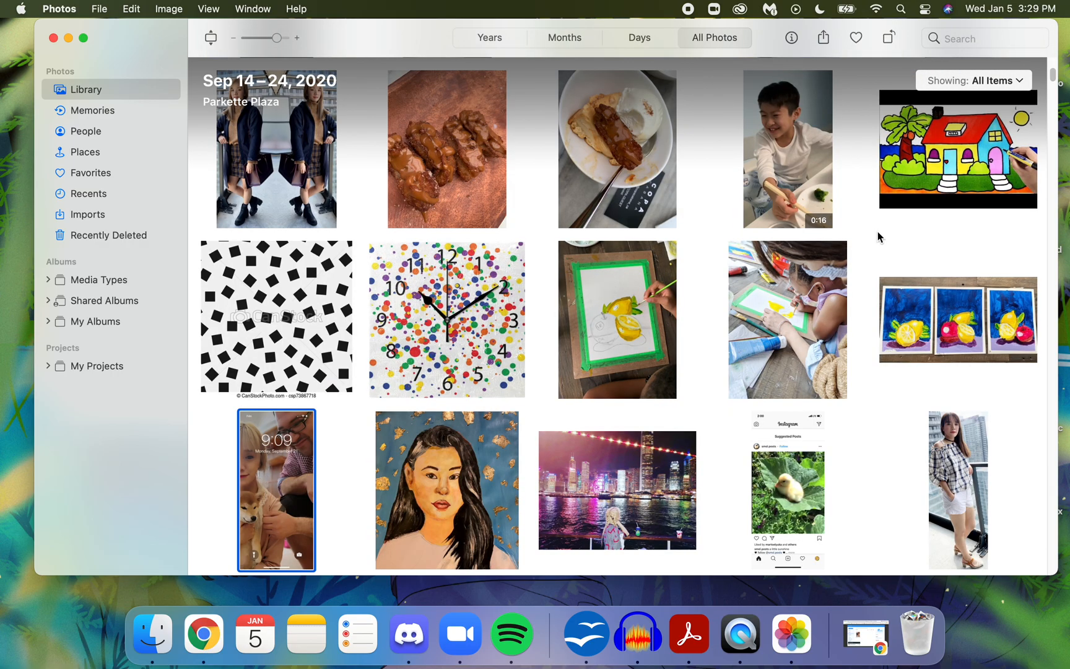
key(Down)
key(Down)
key(Down)
key(Down)
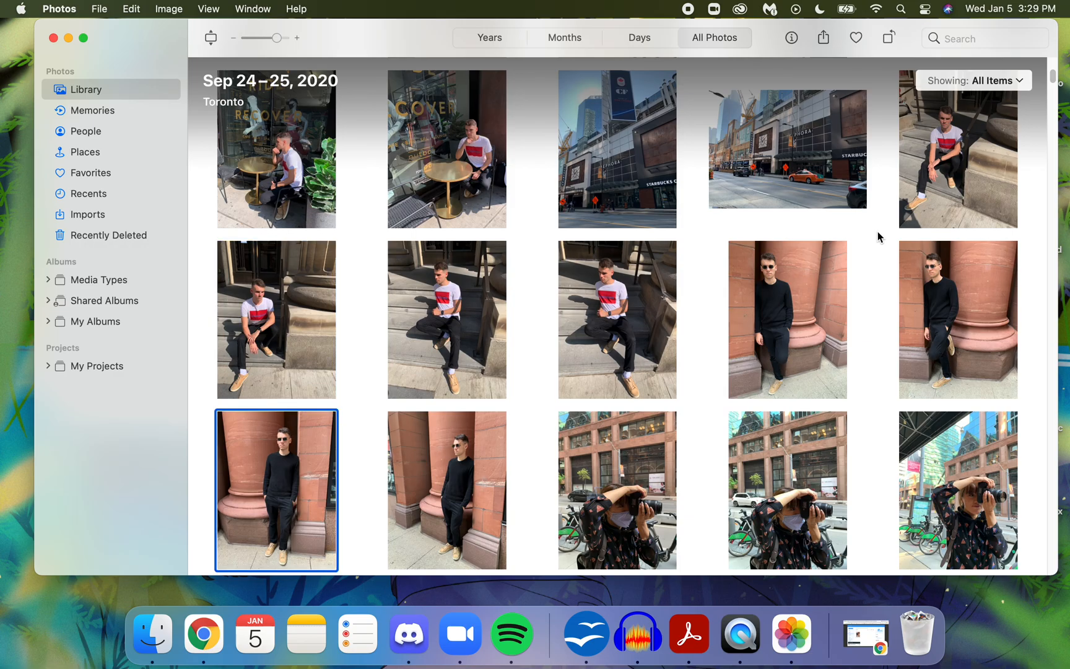
key(Down)
key(Down)
key(Down)
key(Down)
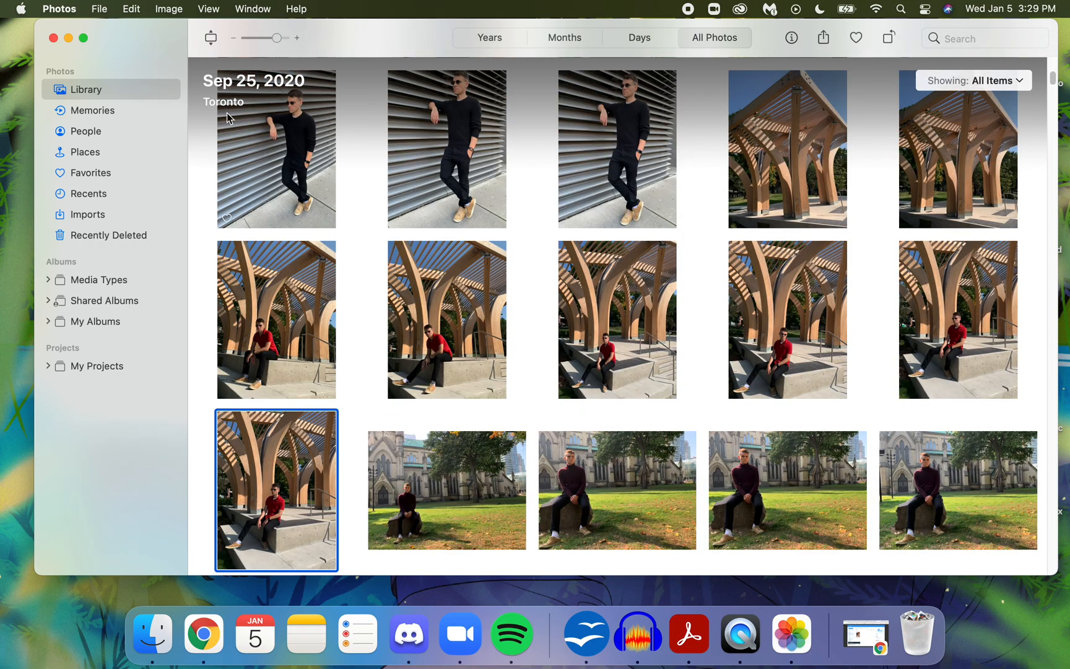
click(89, 194)
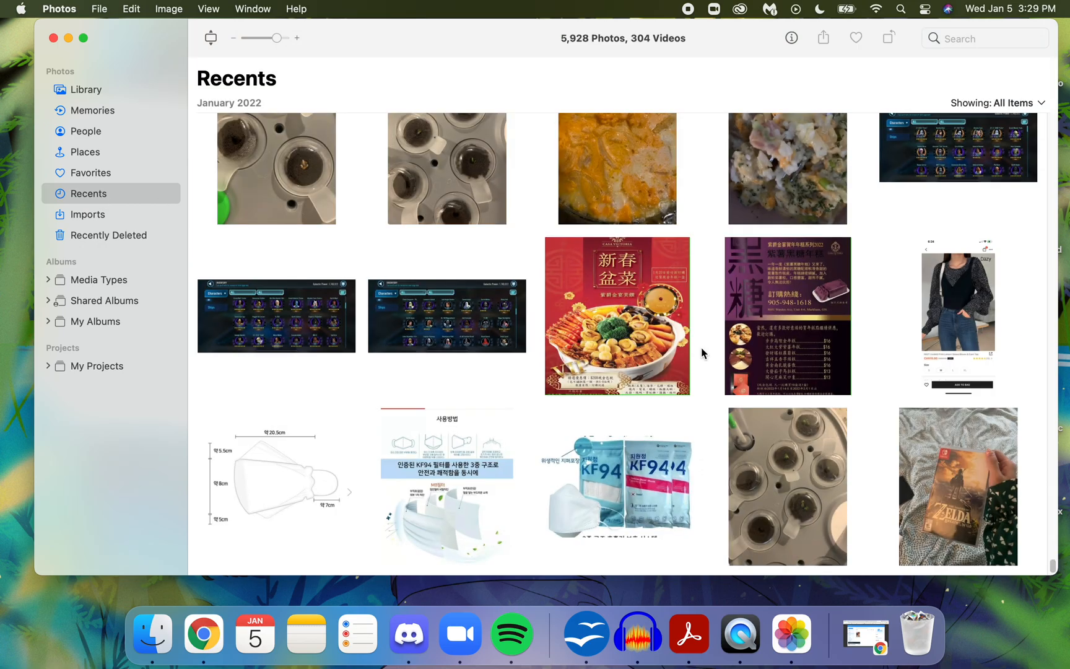
- Look through the Recents photos from 2019 and 2020 for artwork suitable for the gallery
key(Down)
key(Down)
key(Down)
key(Down)
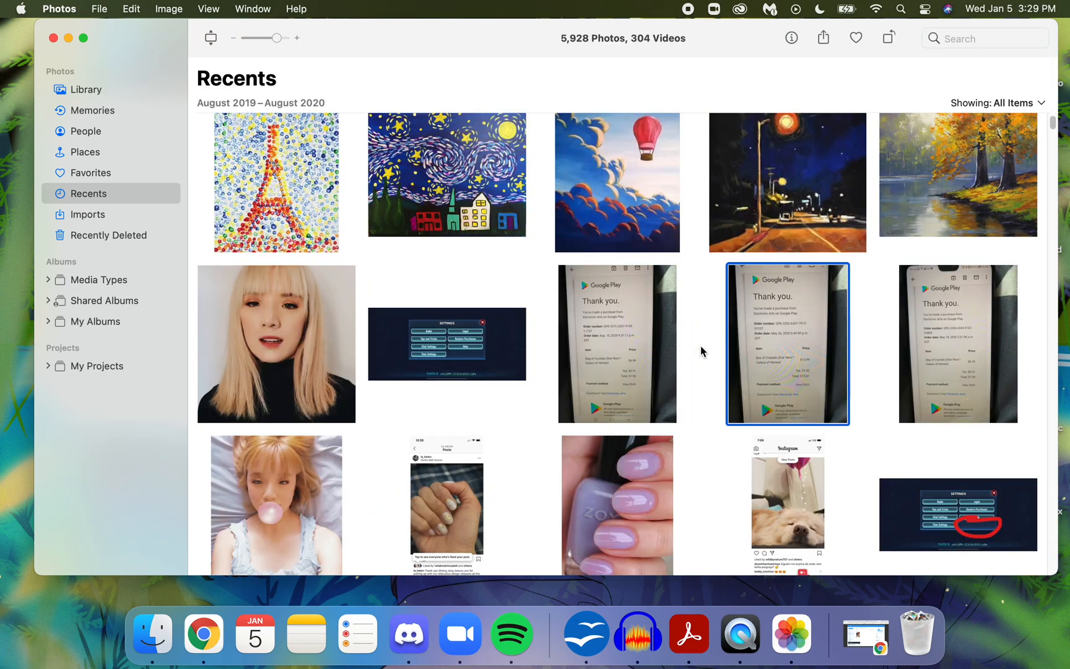
key(Down)
key(Down)
key(Down)
key(Down)
key(Down)
key(Down)
key(Down)
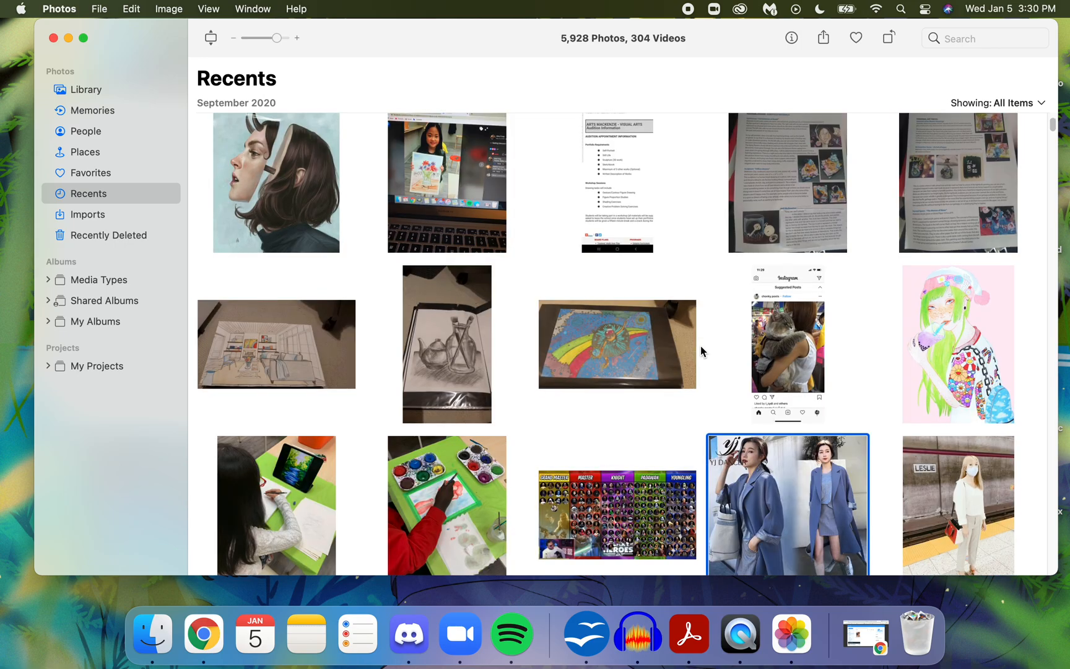
key(Down)
key(Down)
key(Down)
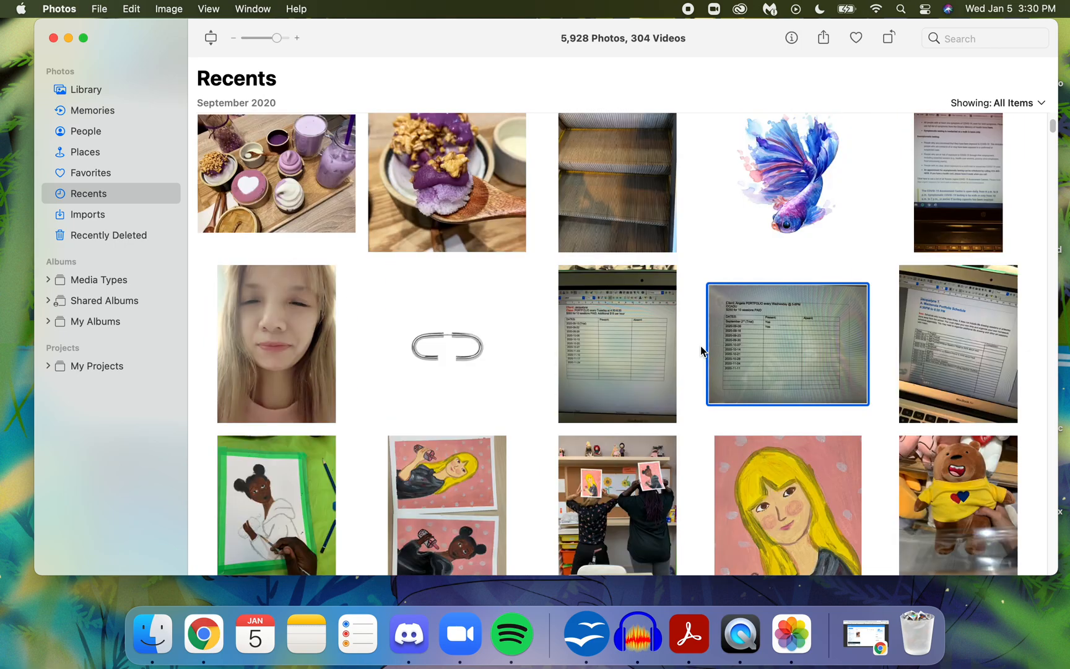
key(Down)
key(Down)
key(Down)
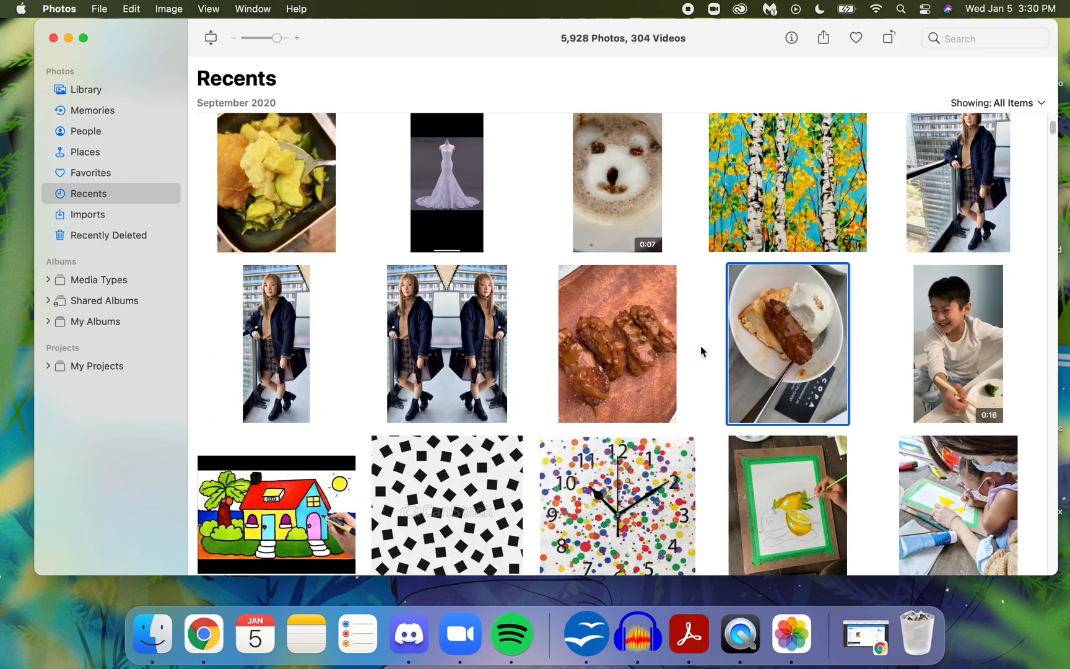
key(Up)
key(Up)
key(Up)
key(Up)
key(Up)
key(Up)
key(Up)
key(Up)
key(Up)
key(Up)
key(Up)
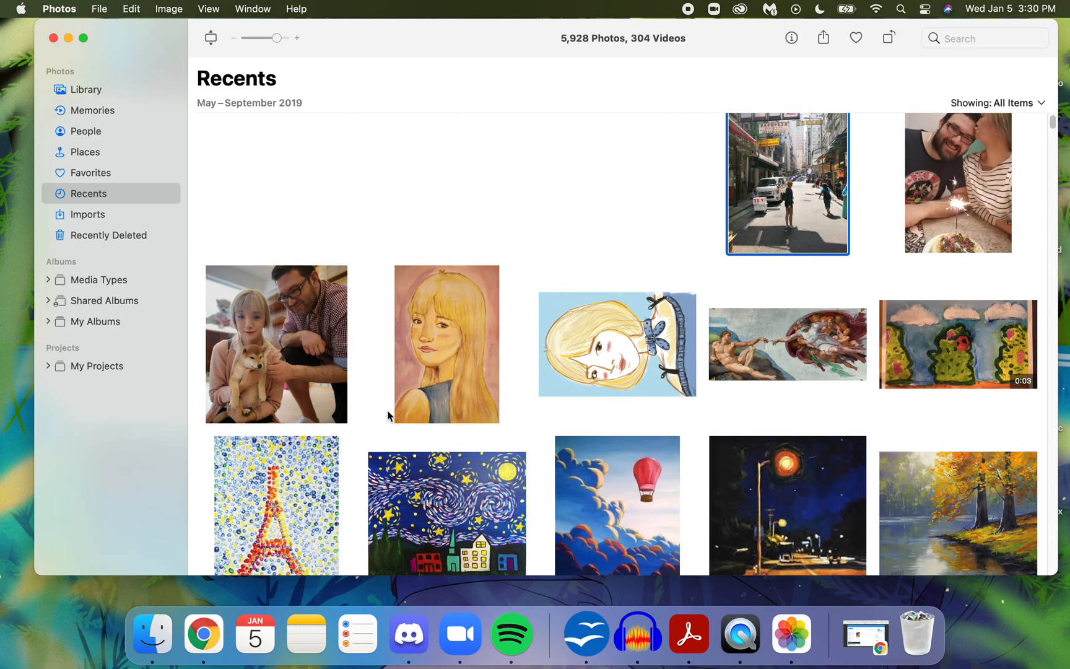
- Copy the sideways blonde portrait drawing from Photos to the desktop, then minimize Photos and close the Applications window
double_click(602, 352)
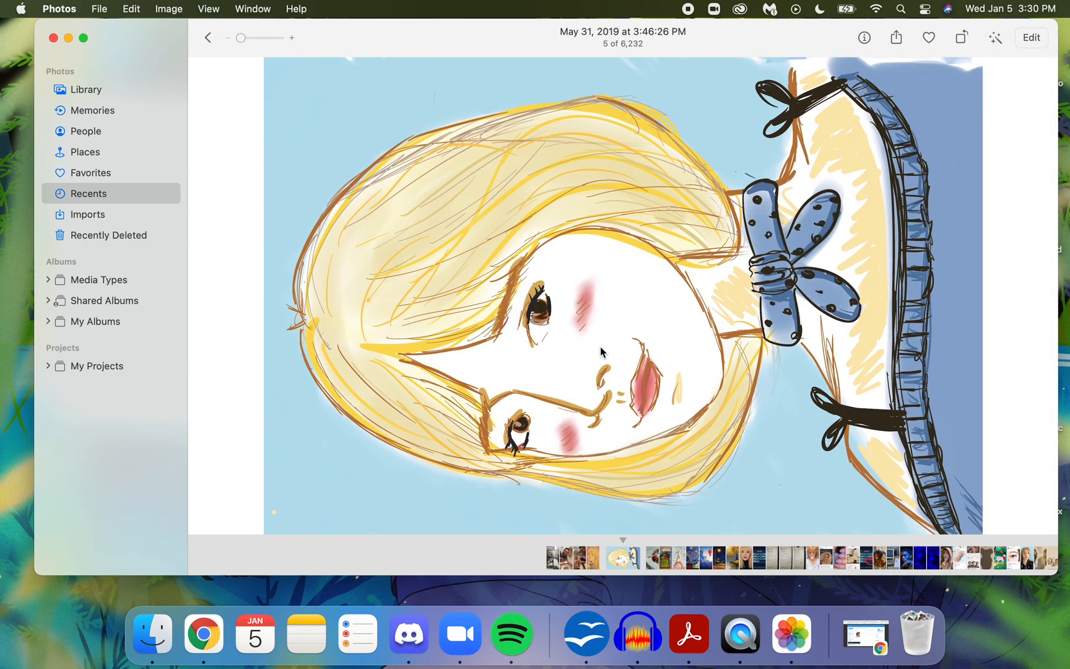
drag(513, 335, 19, 627)
click(68, 38)
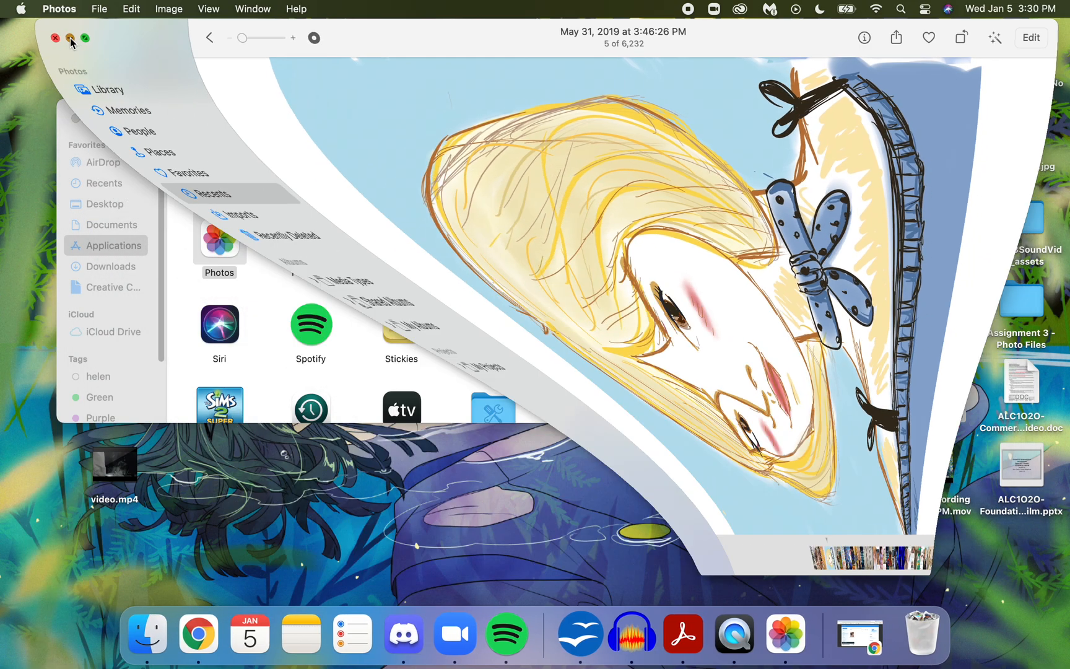
click(75, 119)
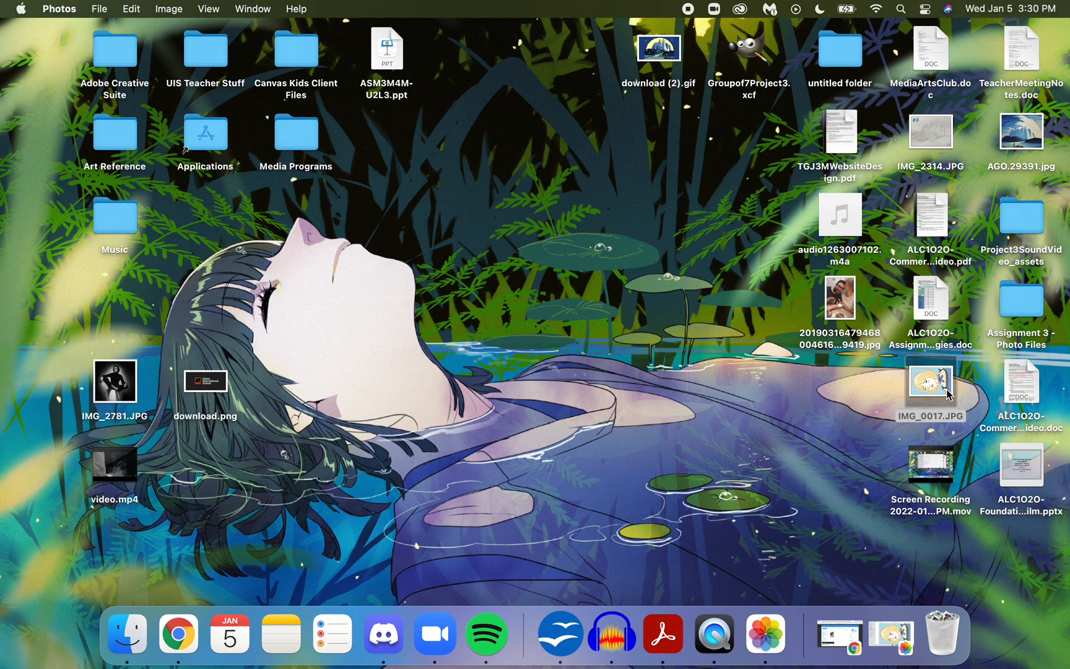
- Open IMG_0017.JPG from the desktop in Preview, rotate it until the portrait is upright, and close it
click(935, 413)
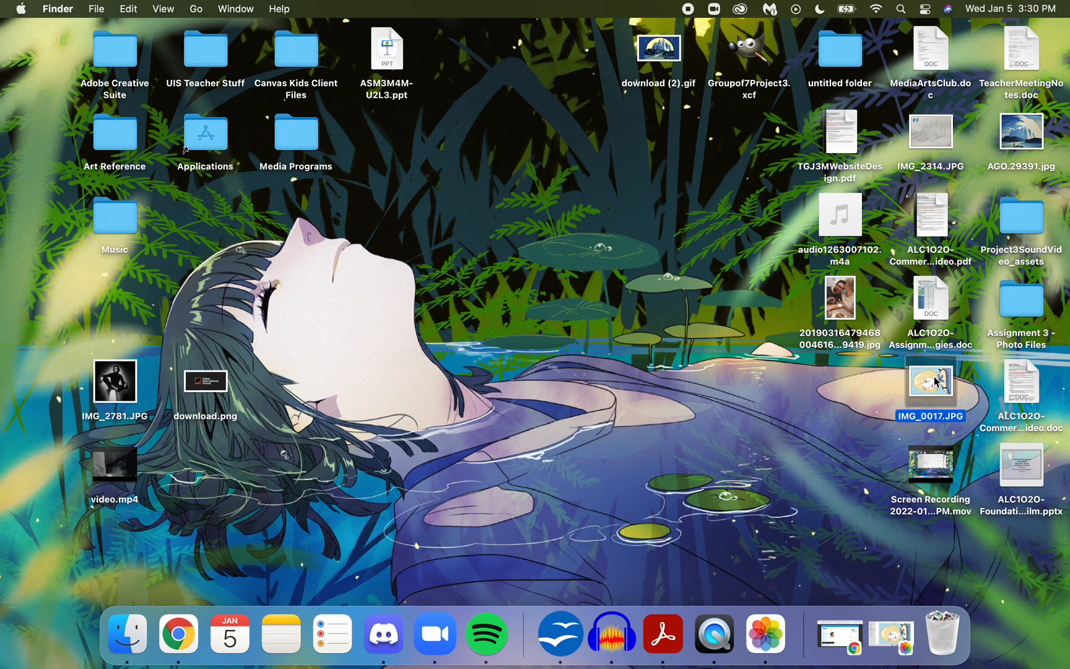
double_click(935, 380)
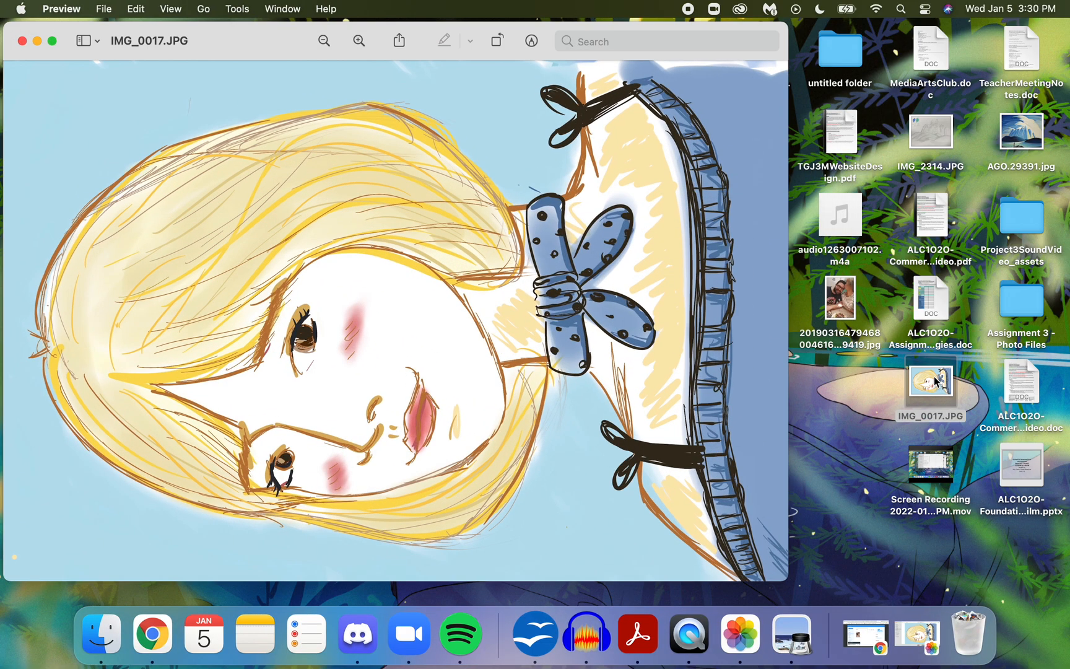
click(498, 42)
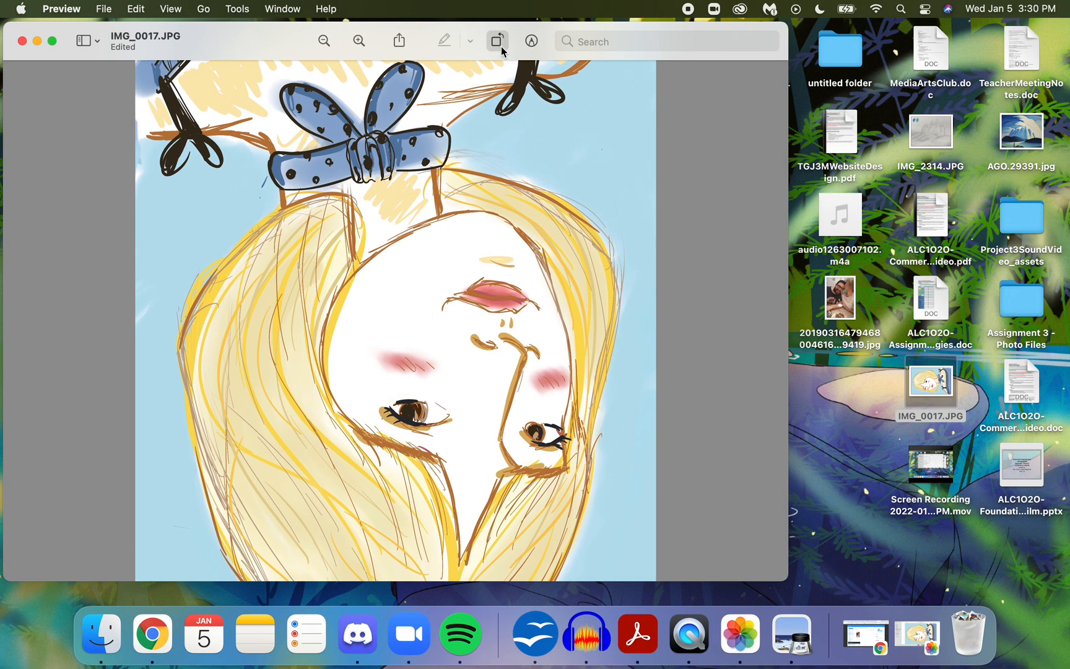
click(497, 42)
click(499, 45)
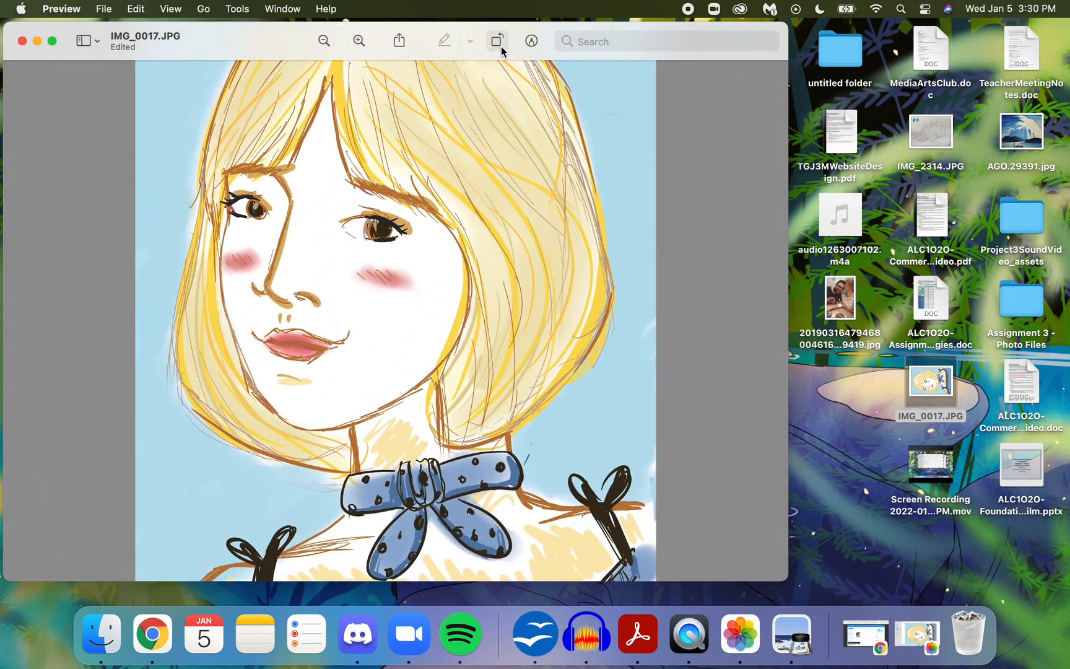
click(22, 41)
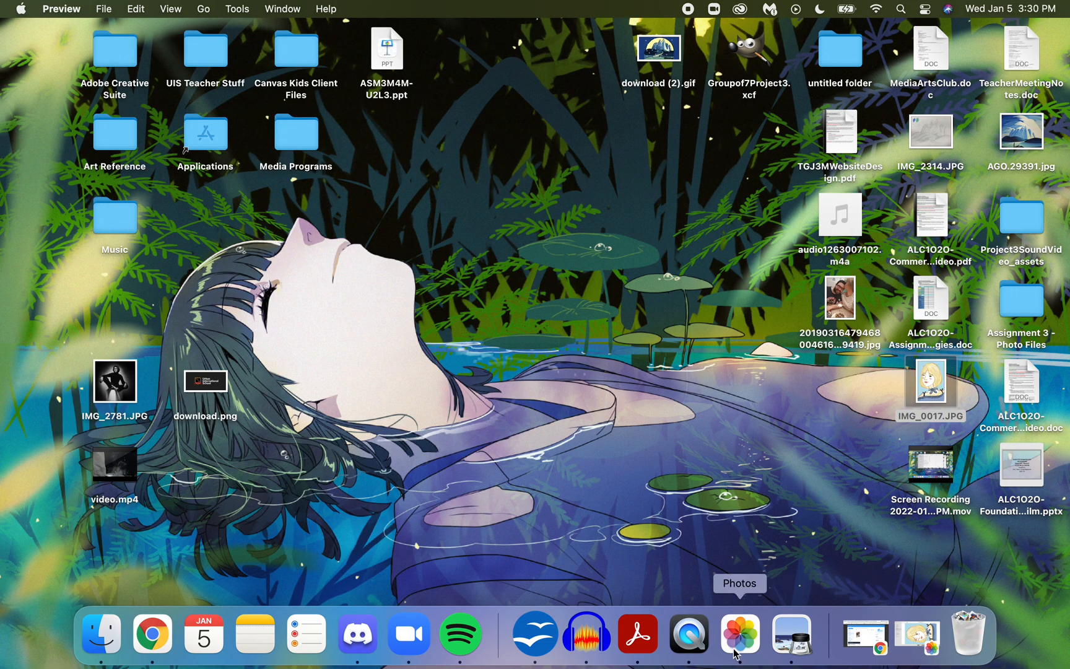
- Return to the Wix editor in Chrome and open the media upload window for the gallery
click(865, 636)
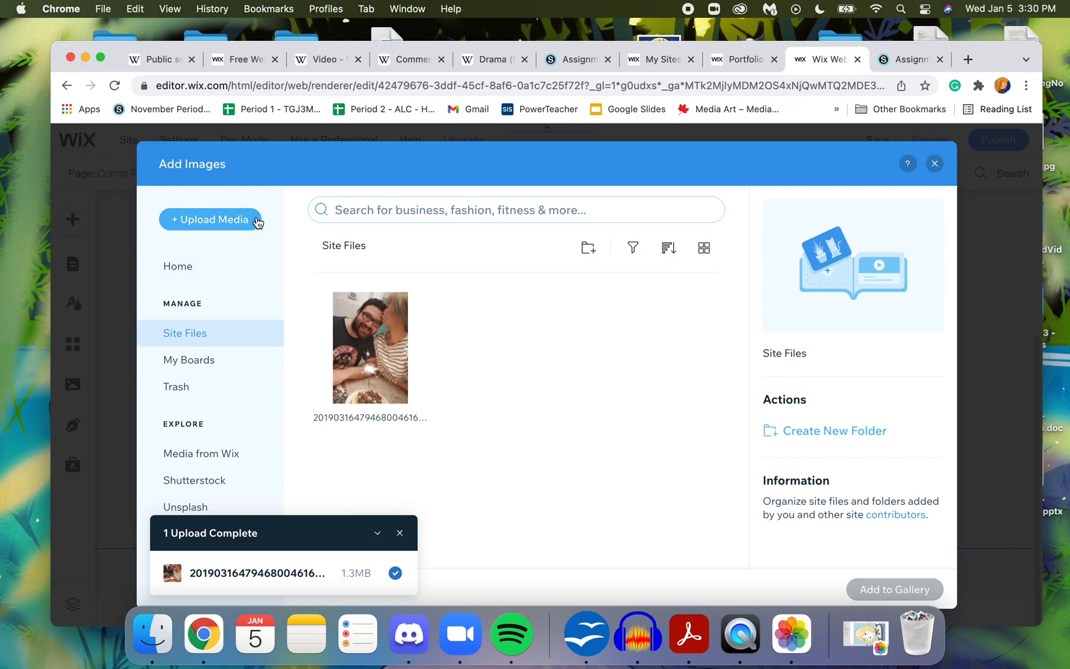
click(223, 221)
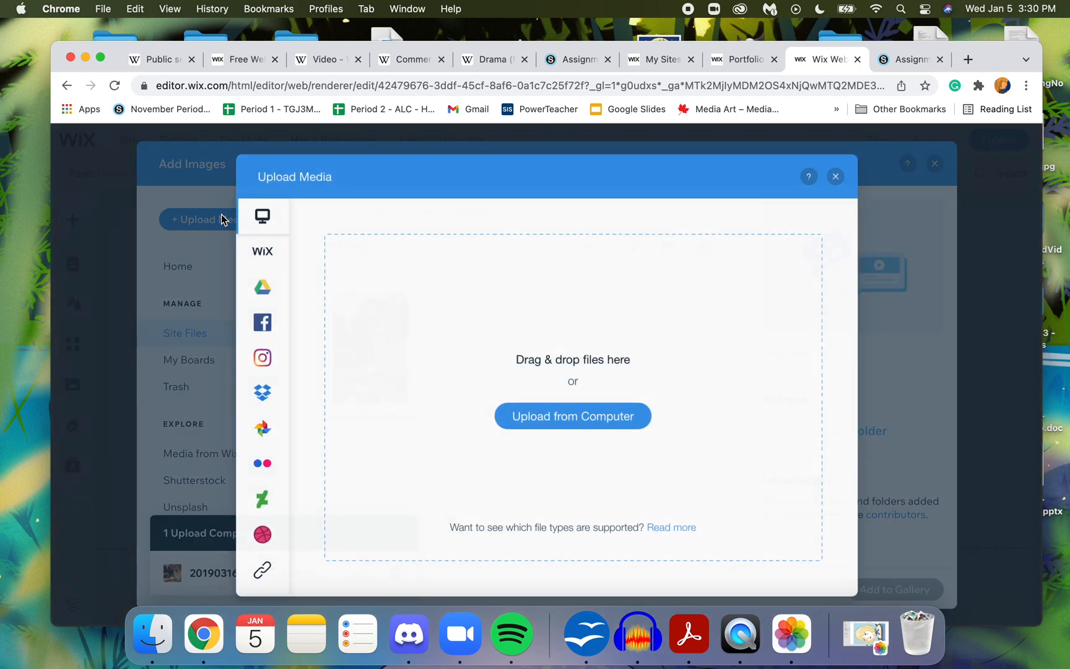
click(567, 420)
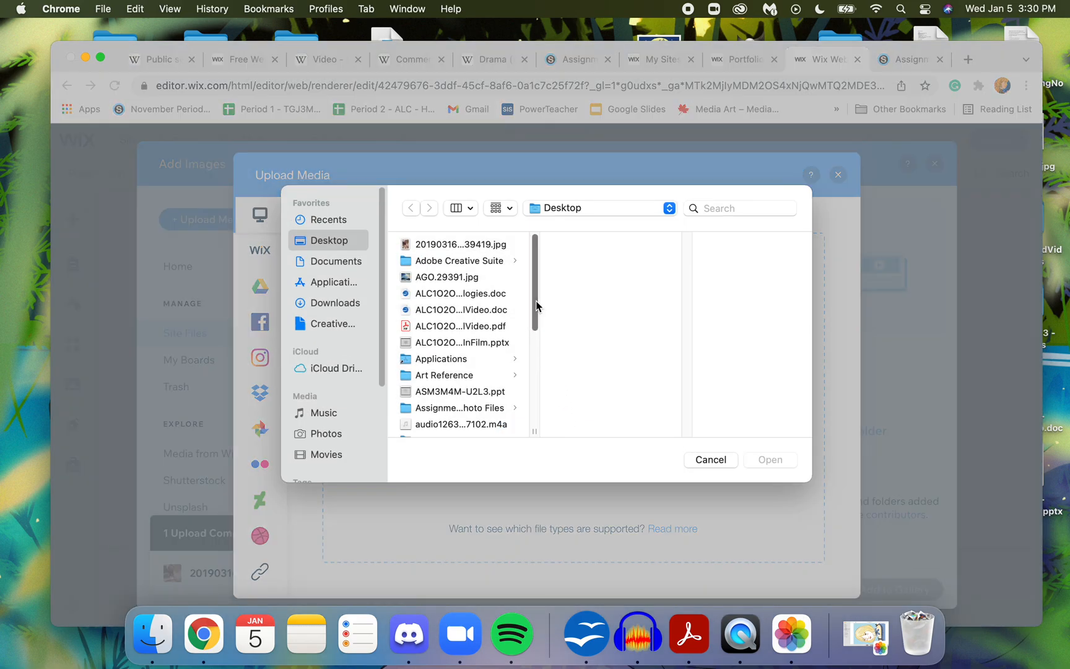
click(710, 459)
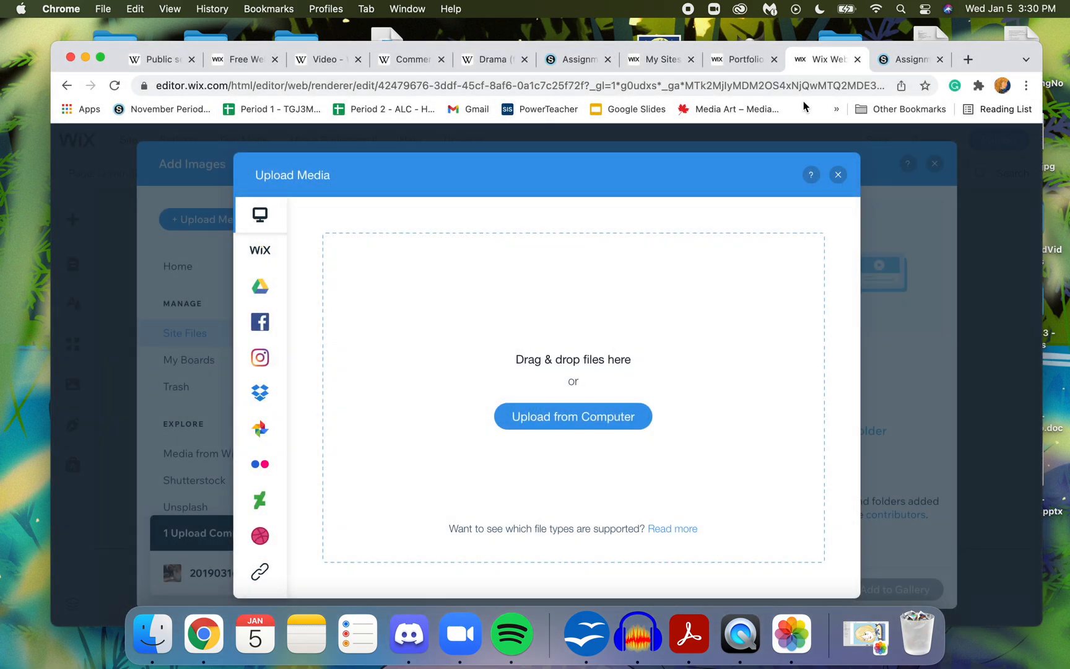
- Try to add IMG_0017.JPG by dropping it from the desktop onto the upload area
drag(1016, 63, 842, 69)
drag(933, 391, 494, 356)
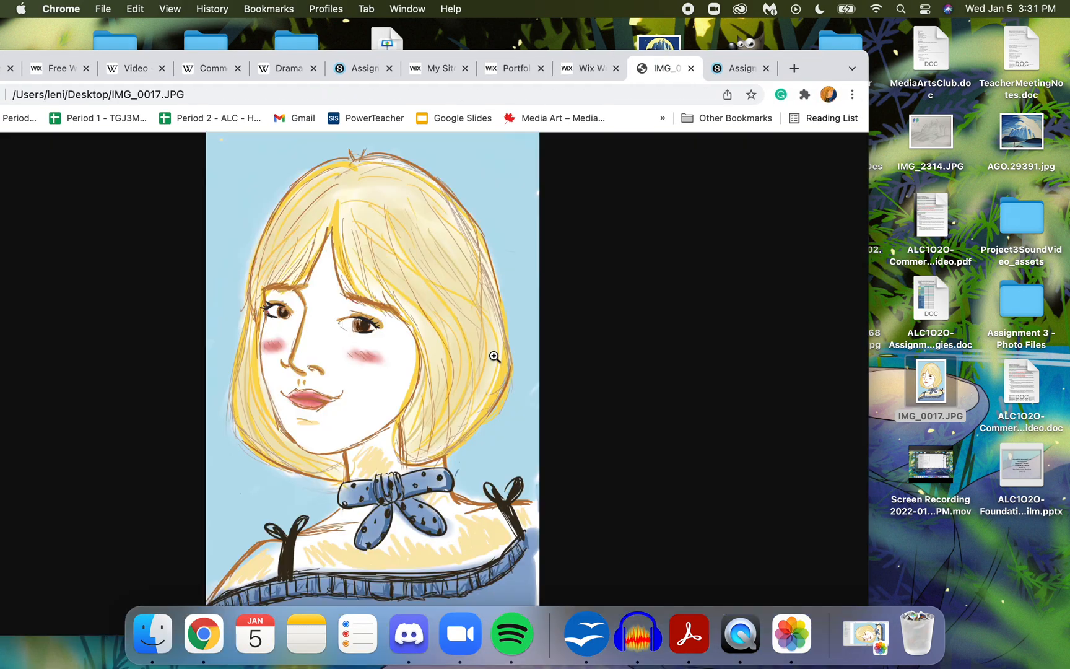
click(691, 68)
- Upload IMG_0017.JPG from the Desktop folder and add it to the Slide Deck gallery
click(430, 431)
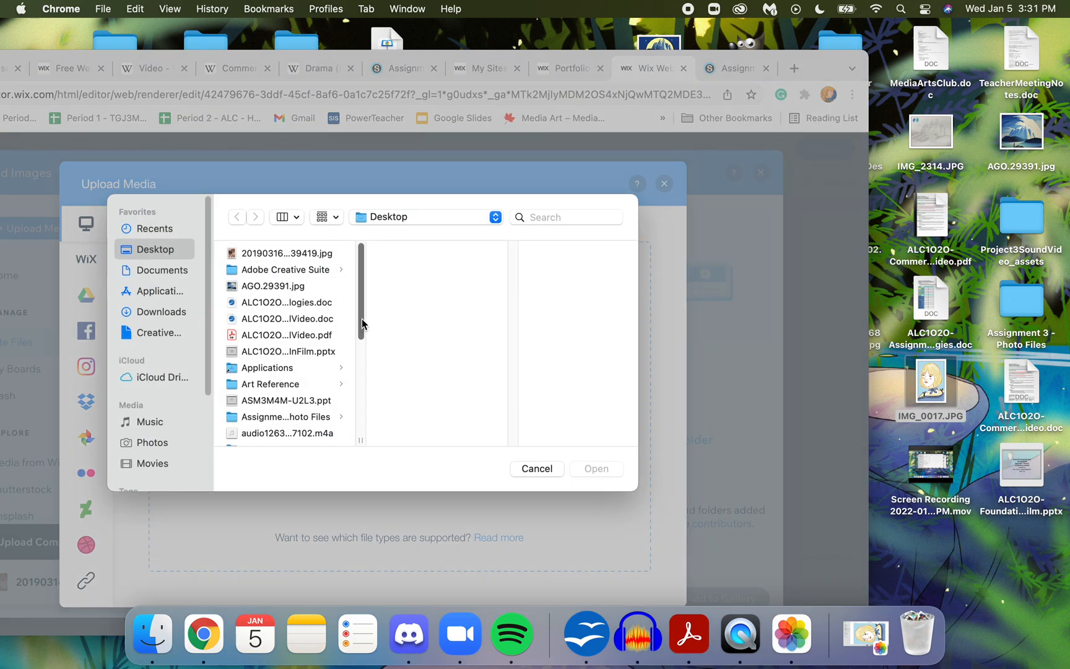
scroll(362, 378, down, 6)
click(272, 332)
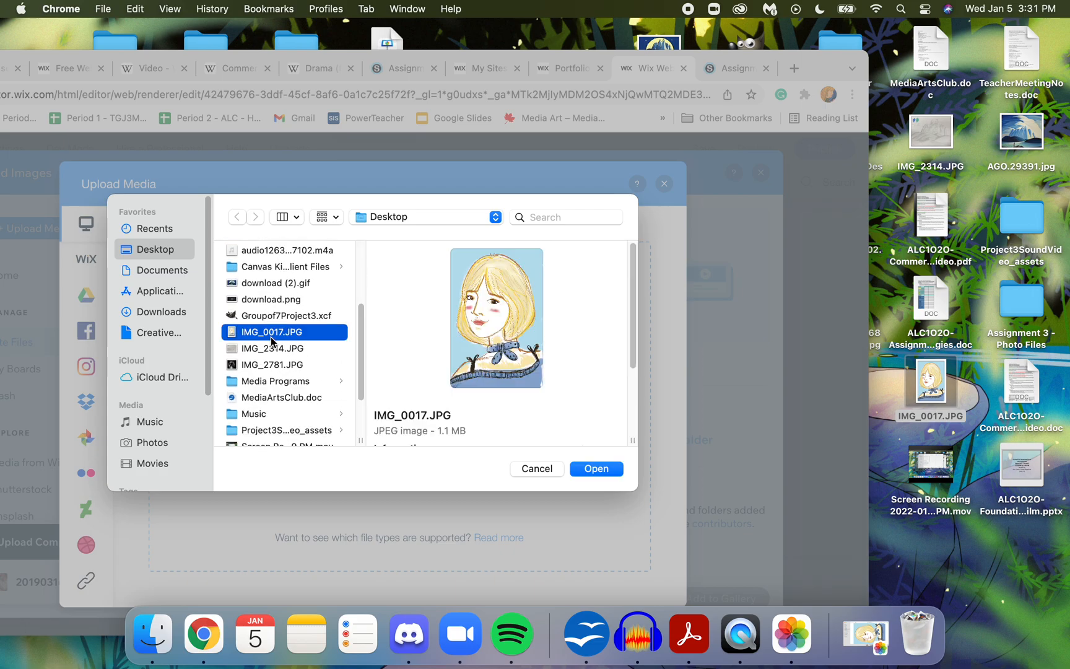
click(592, 469)
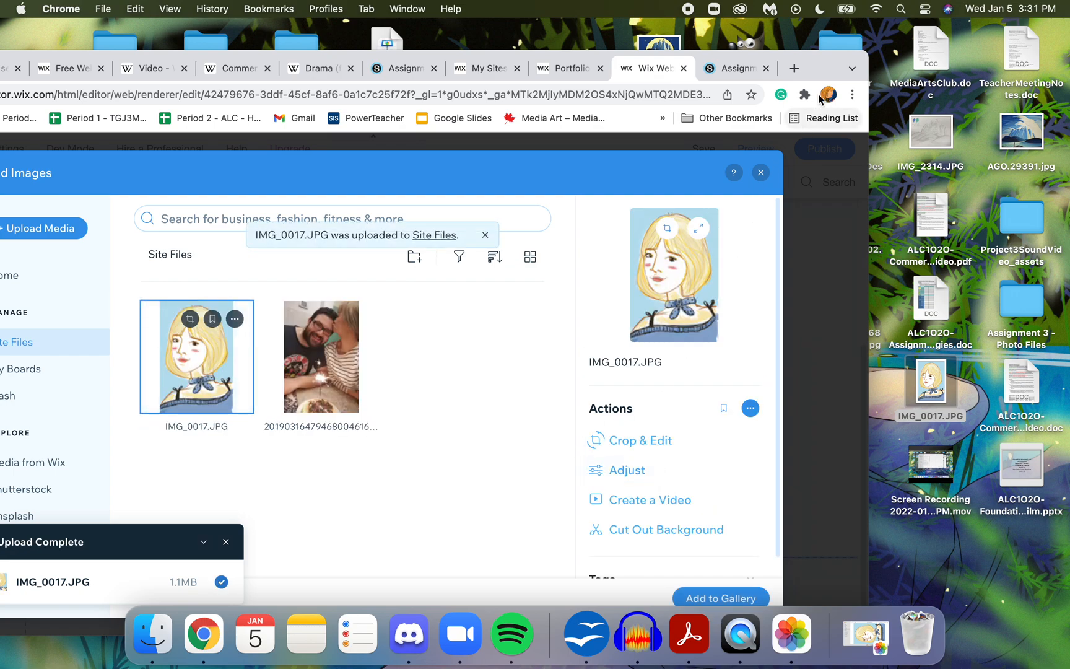
drag(820, 54, 937, 24)
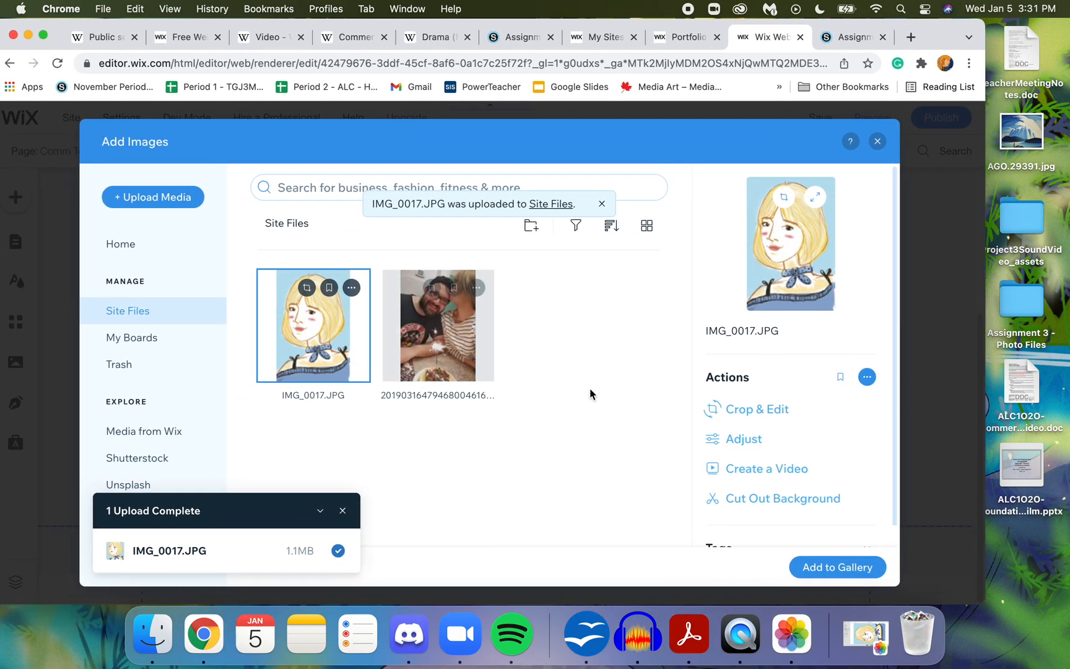
click(826, 566)
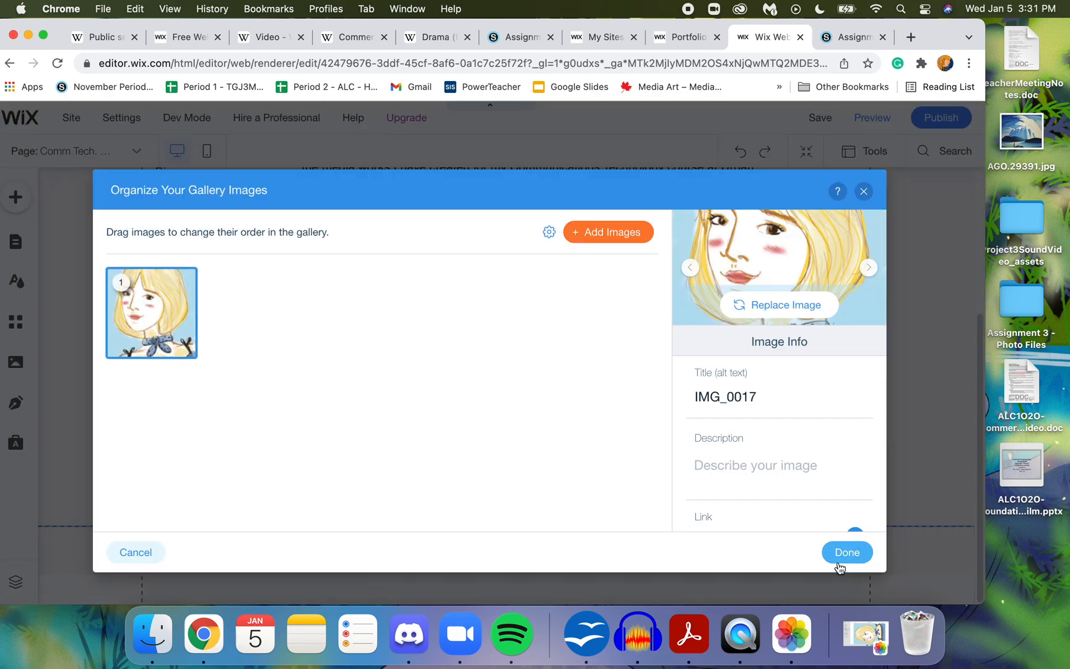
- Title the gallery image "Self Portrait", describe it as "Copy and paste your statement of intent. PLEASE!!!!!!!!", and save the gallery images
click(742, 396)
text(Self Portrait)
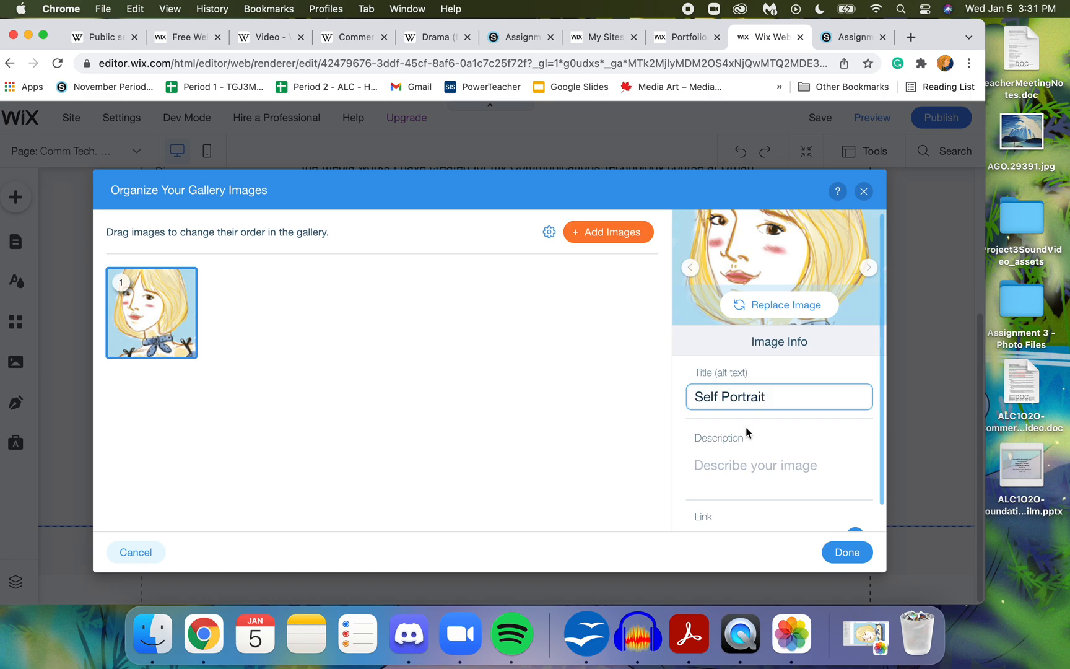
click(744, 468)
text(C)
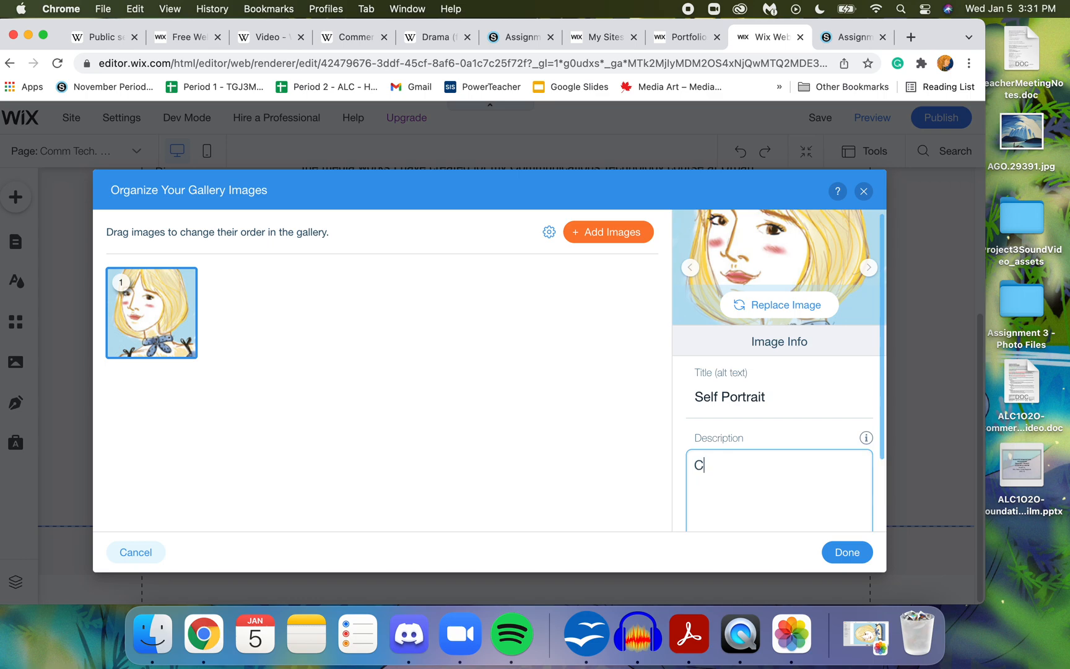
text(opy and paste your s)
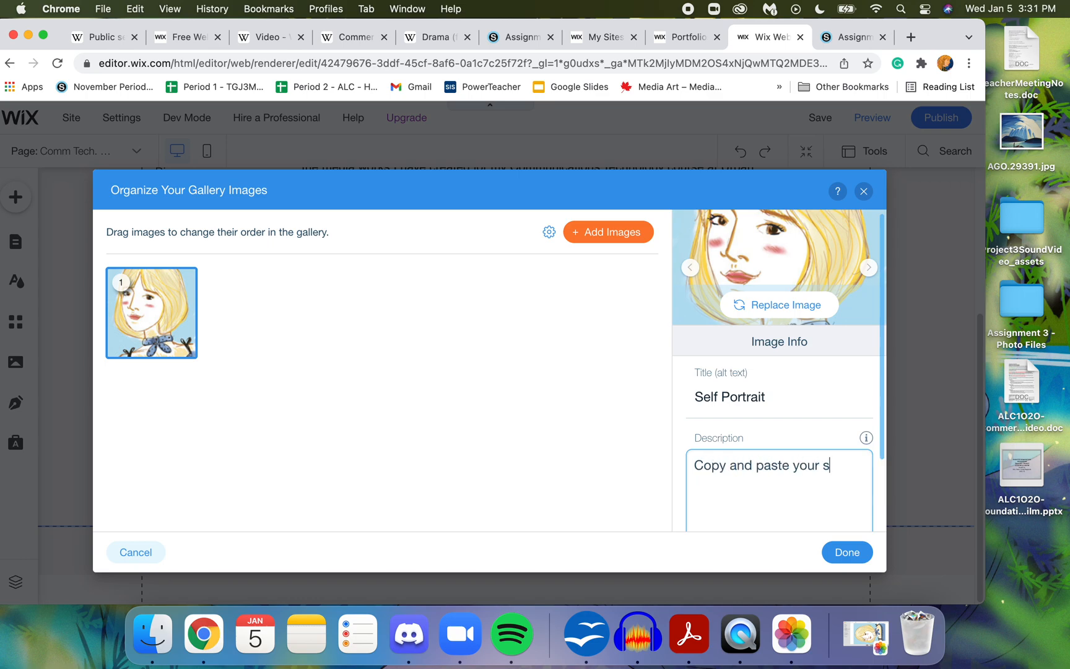
text(tatement of intent. PLEASE!!!!!!!!)
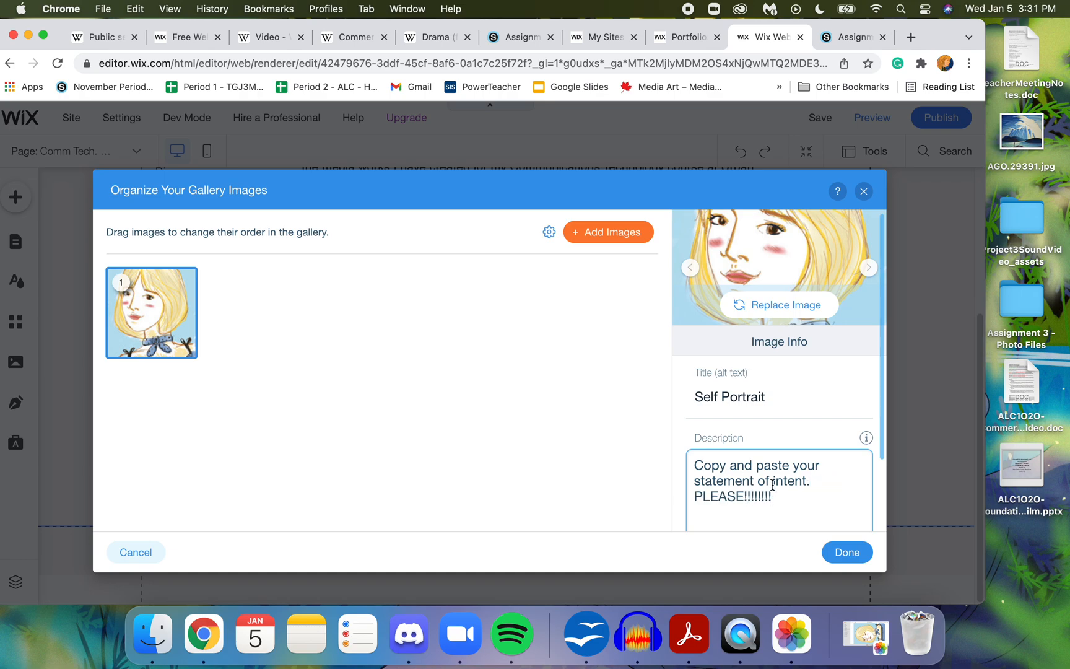
click(848, 552)
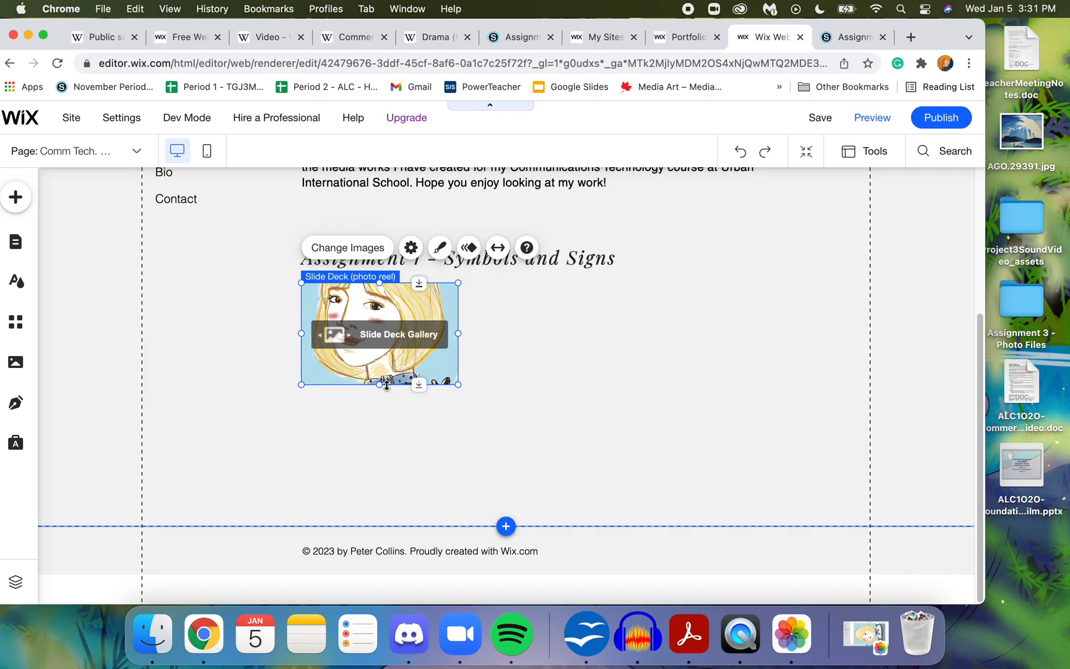
- Make the Slide Deck gallery slightly taller by extending its lower edge
mouse_move(381, 384)
mouse_down()
mouse_move(378, 417)
mouse_move(379, 404)
mouse_up()
click(472, 434)
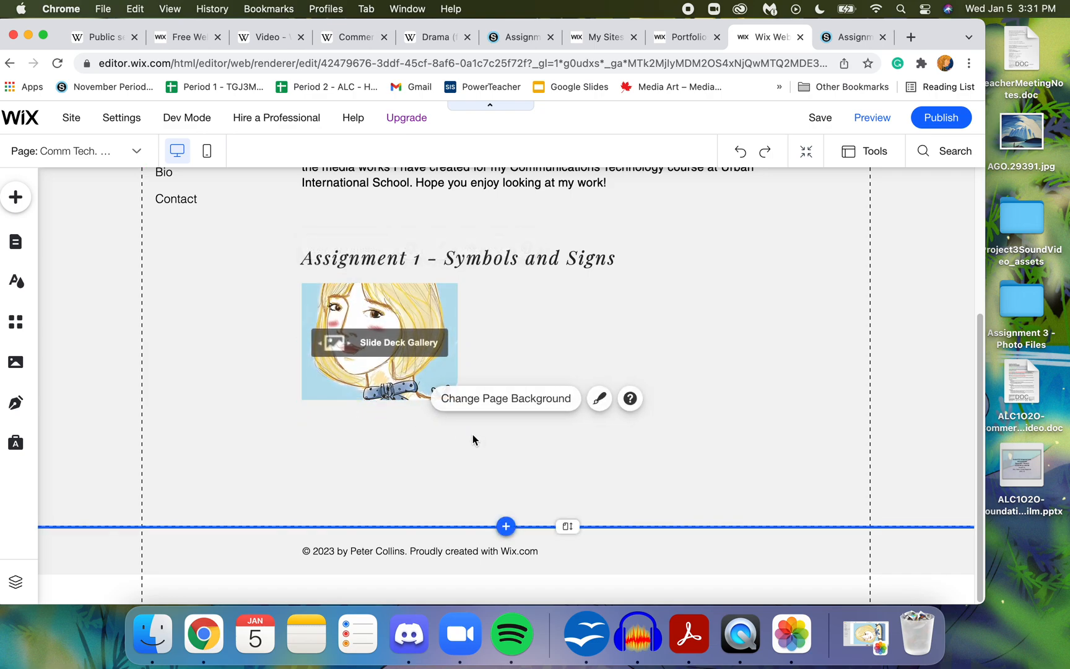
click(569, 304)
click(451, 317)
click(724, 345)
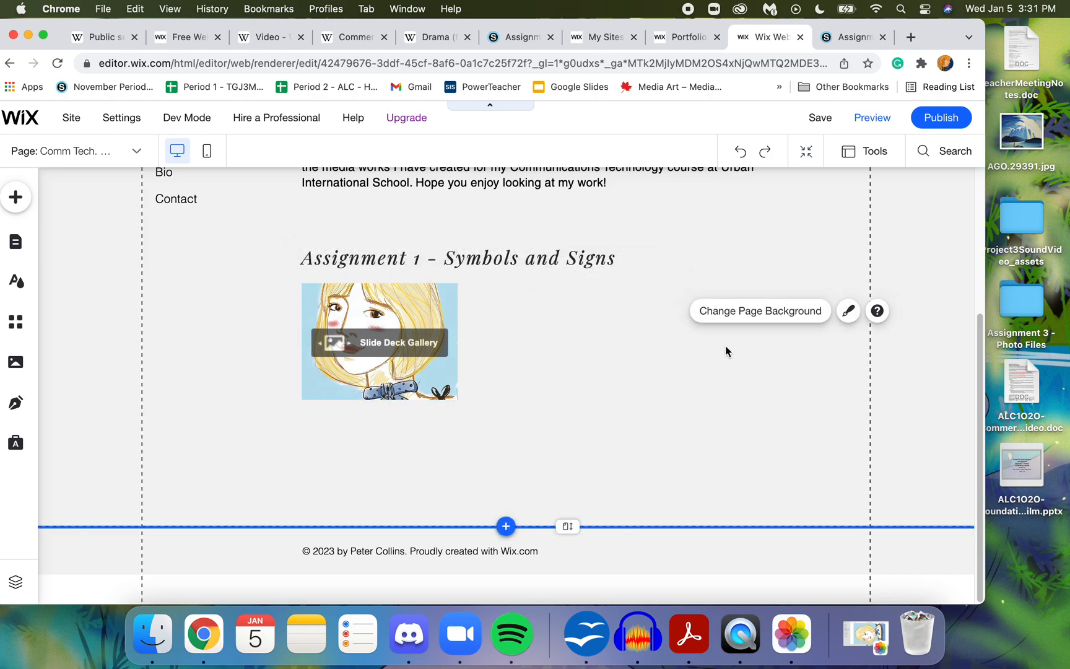
click(432, 323)
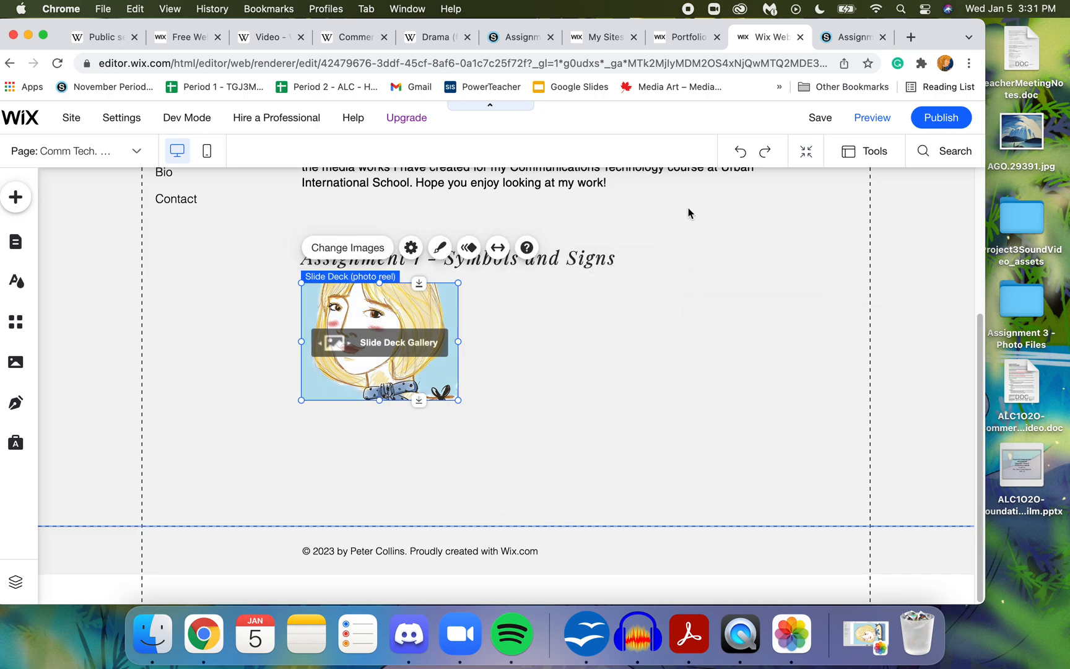
- Preview the site, check the gallery image enlarged with its title and description, and return to the editor
click(870, 118)
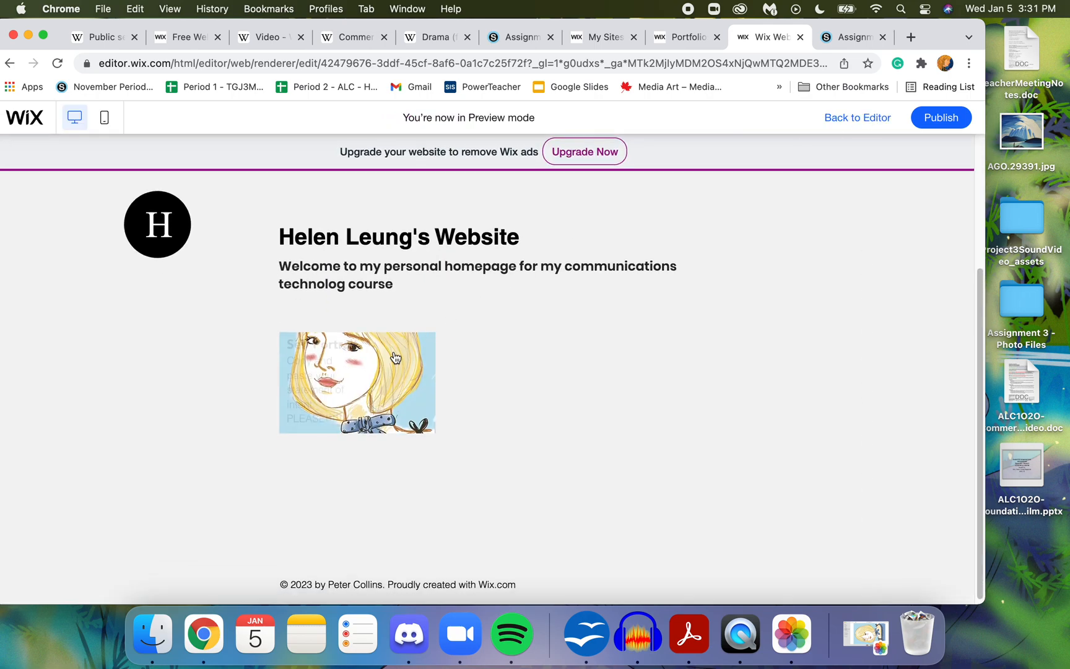
click(404, 369)
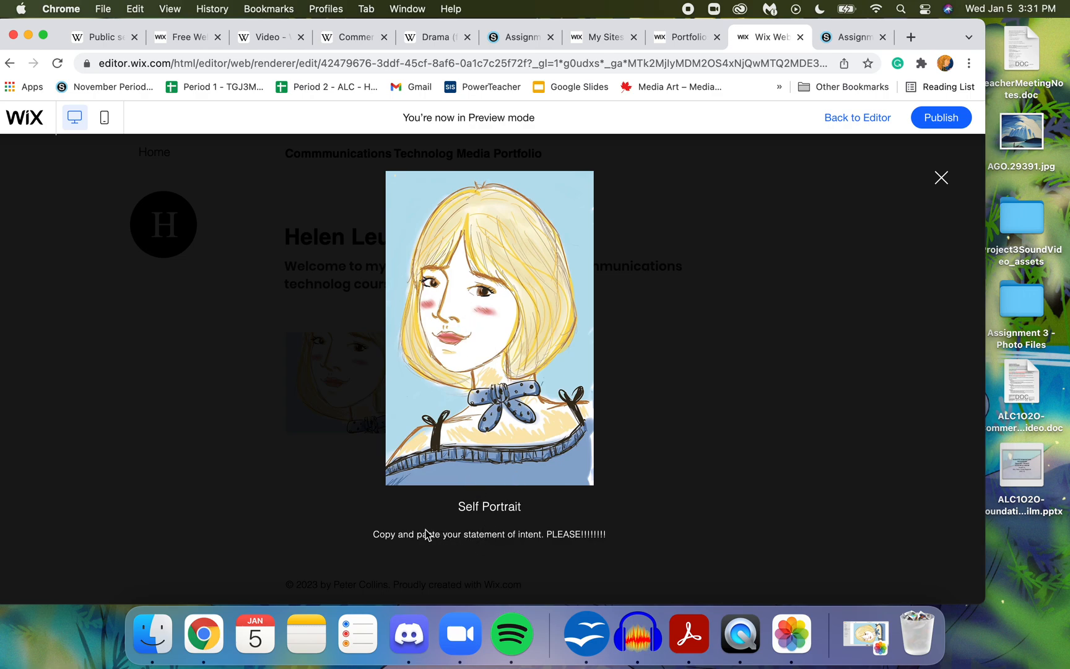
click(941, 180)
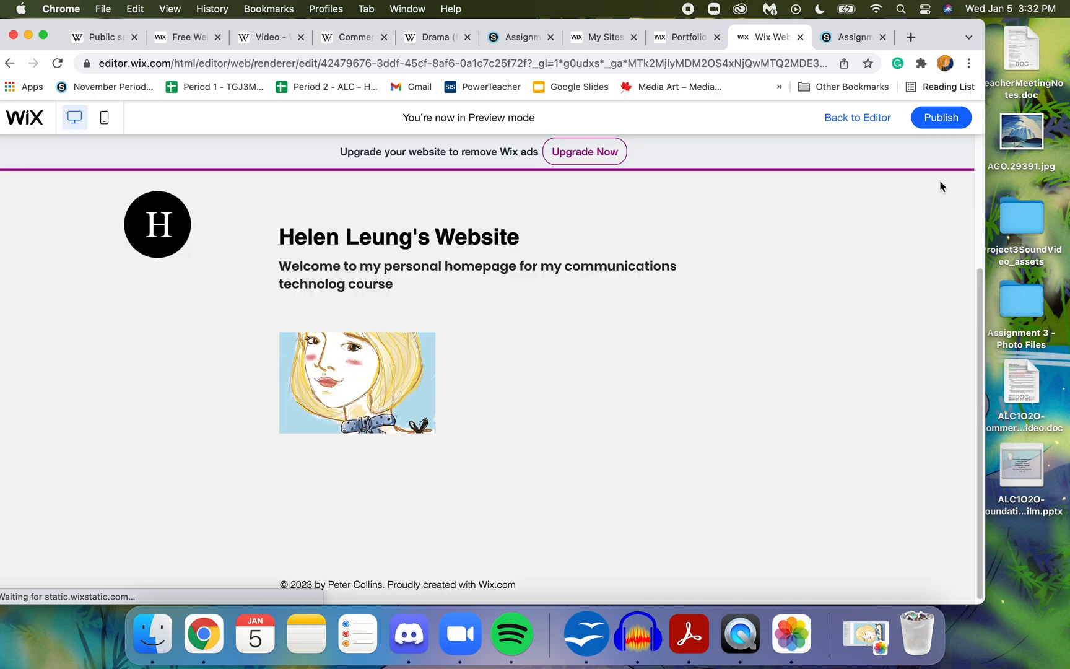
click(384, 364)
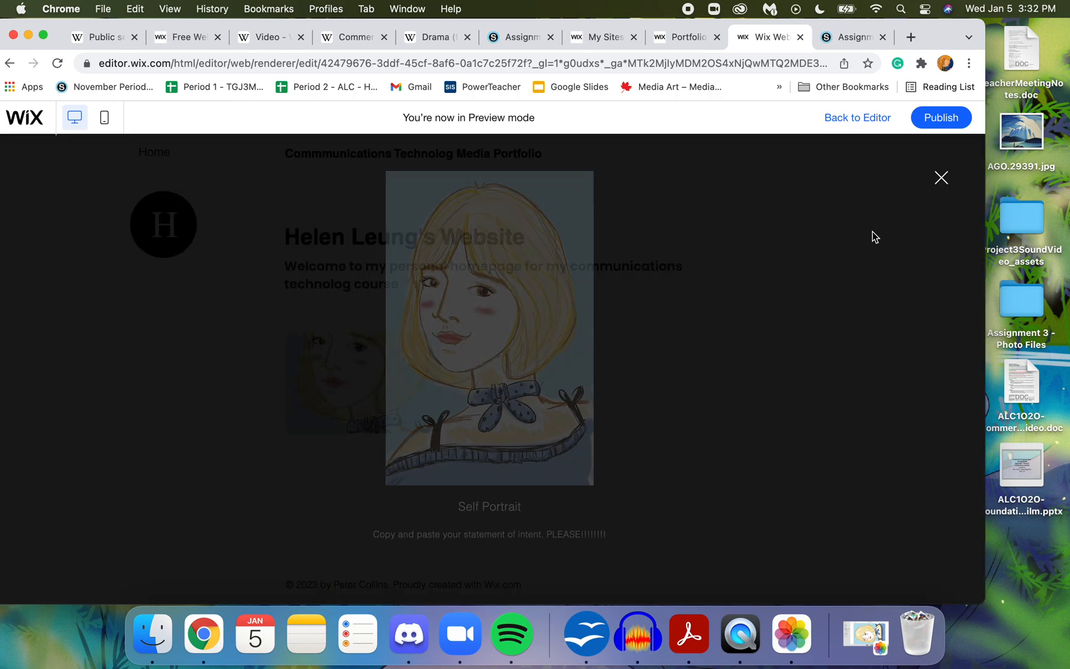
click(936, 183)
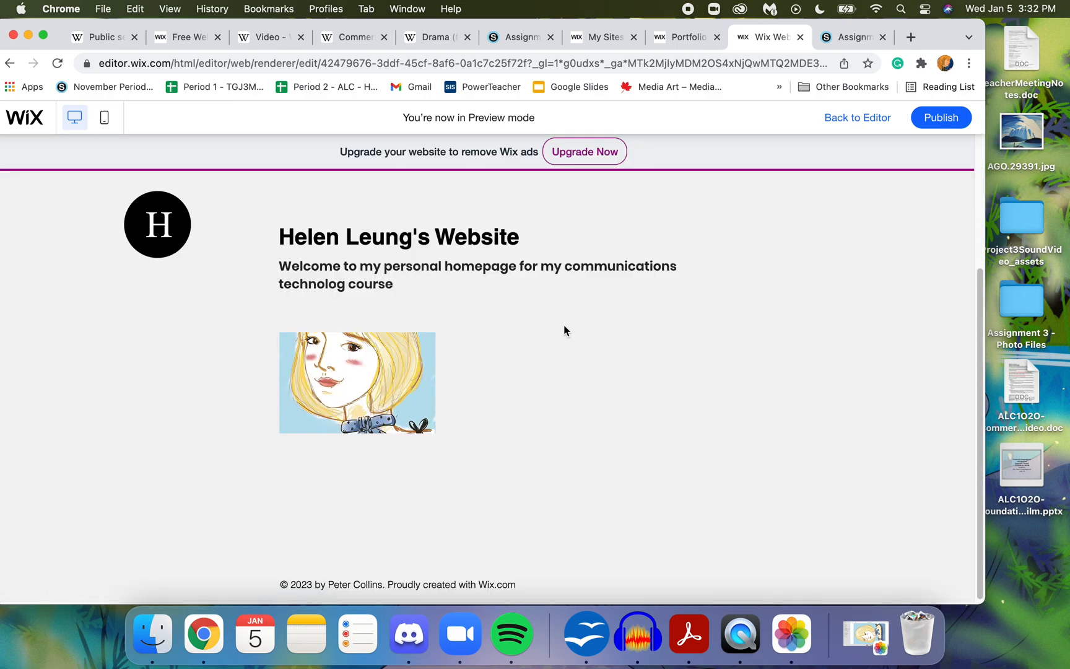
click(850, 119)
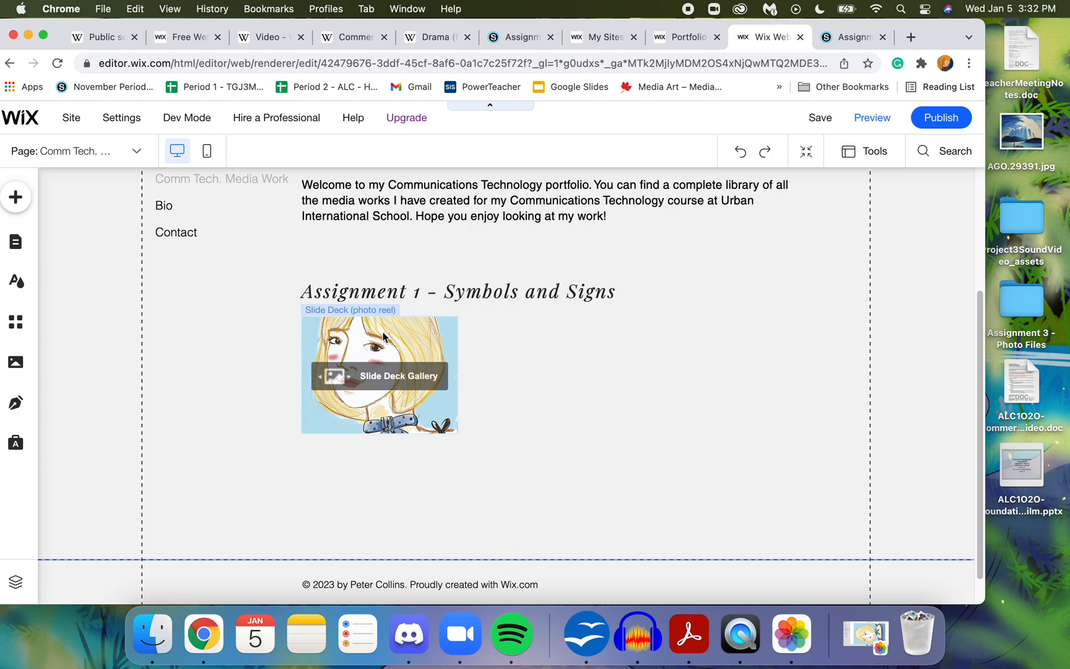
- Open the title text styles available for adding to the Comm Tech. Media Work page
click(15, 198)
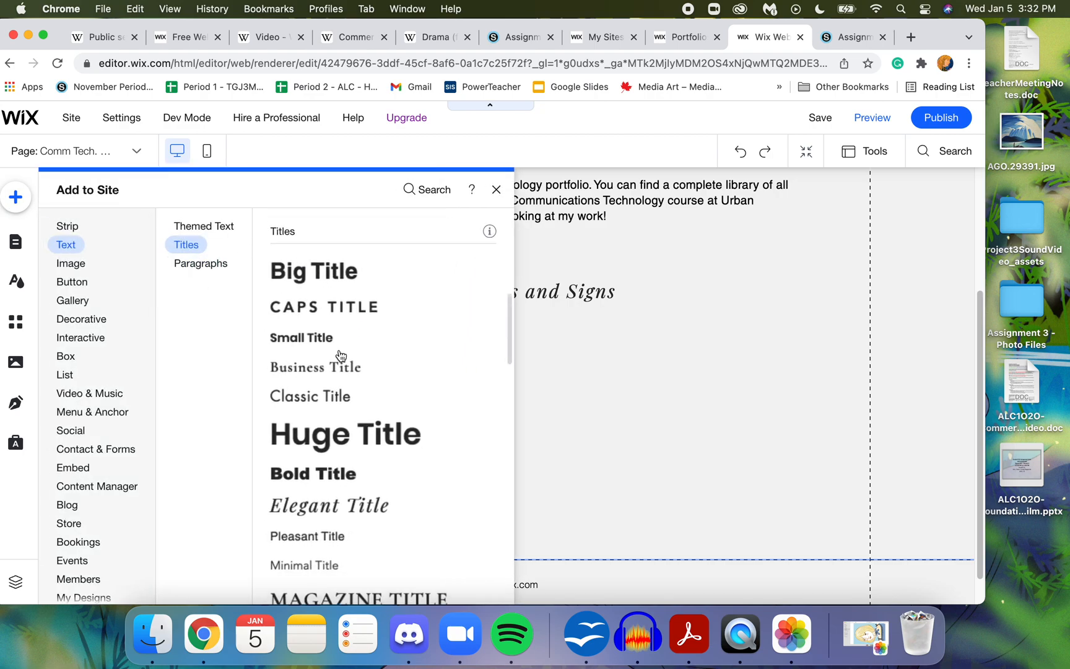
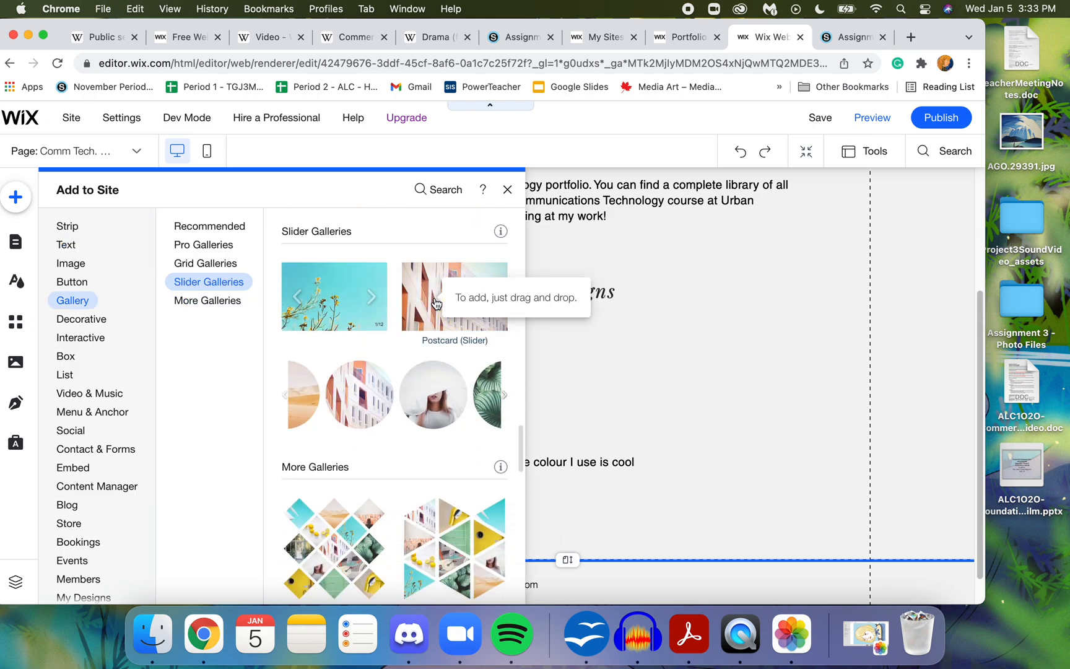
- Add a second slider gallery beside the portrait gallery under the Assignment 1 heading and shrink it to match the first one's height
click(432, 300)
drag(439, 296, 642, 437)
drag(897, 589, 671, 403)
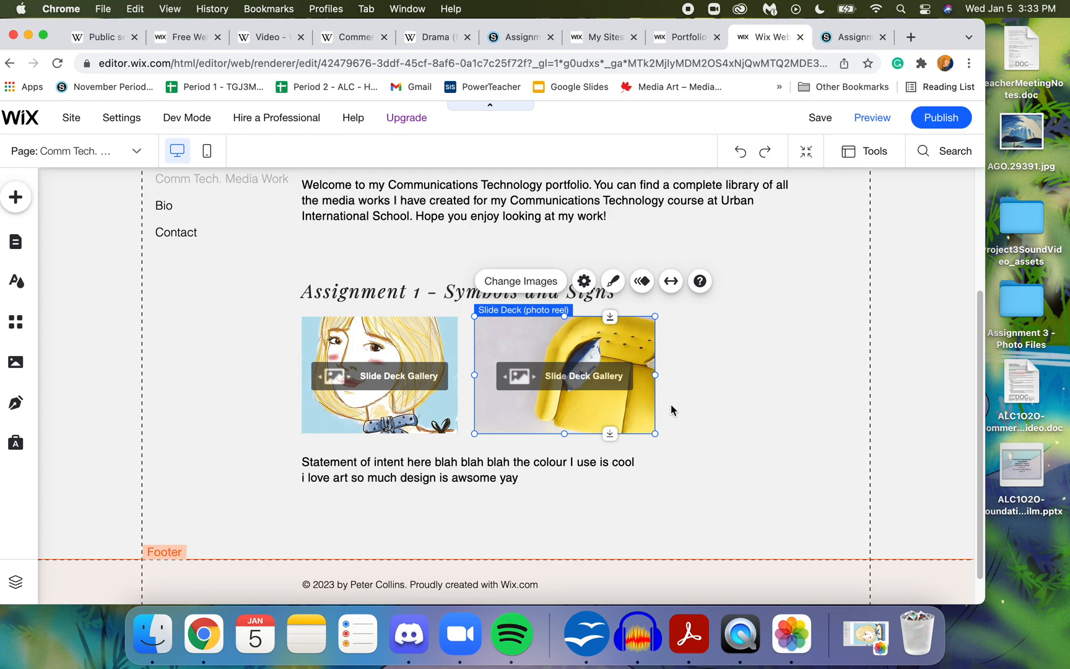
click(776, 365)
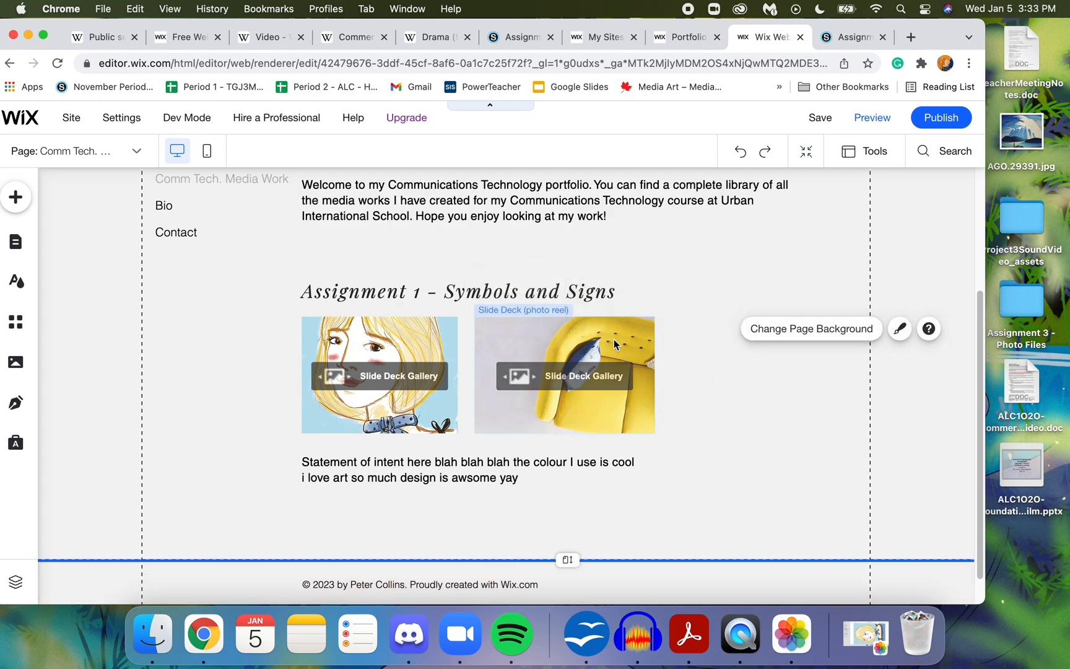
- Remove all the sample images from the new Slide Deck gallery
click(576, 371)
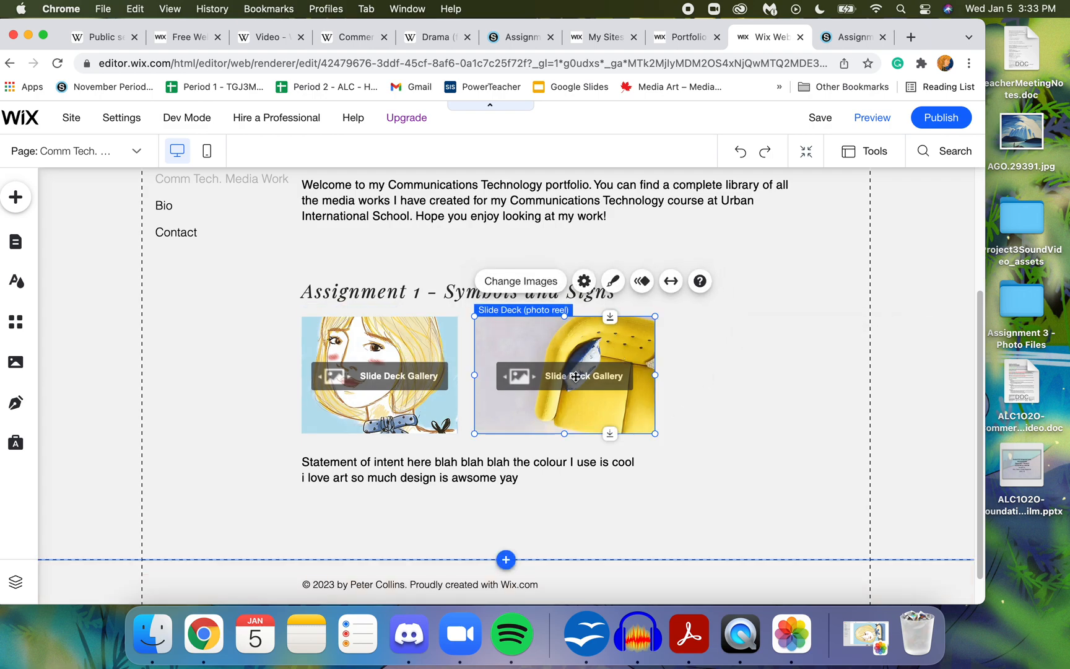
double_click(543, 352)
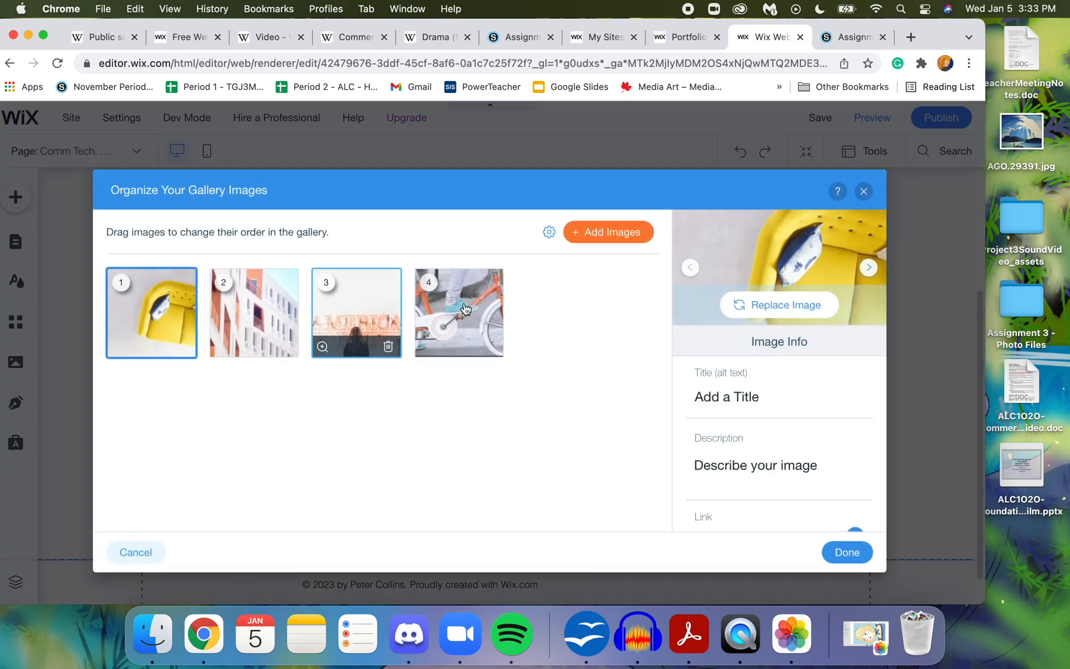
click(490, 343)
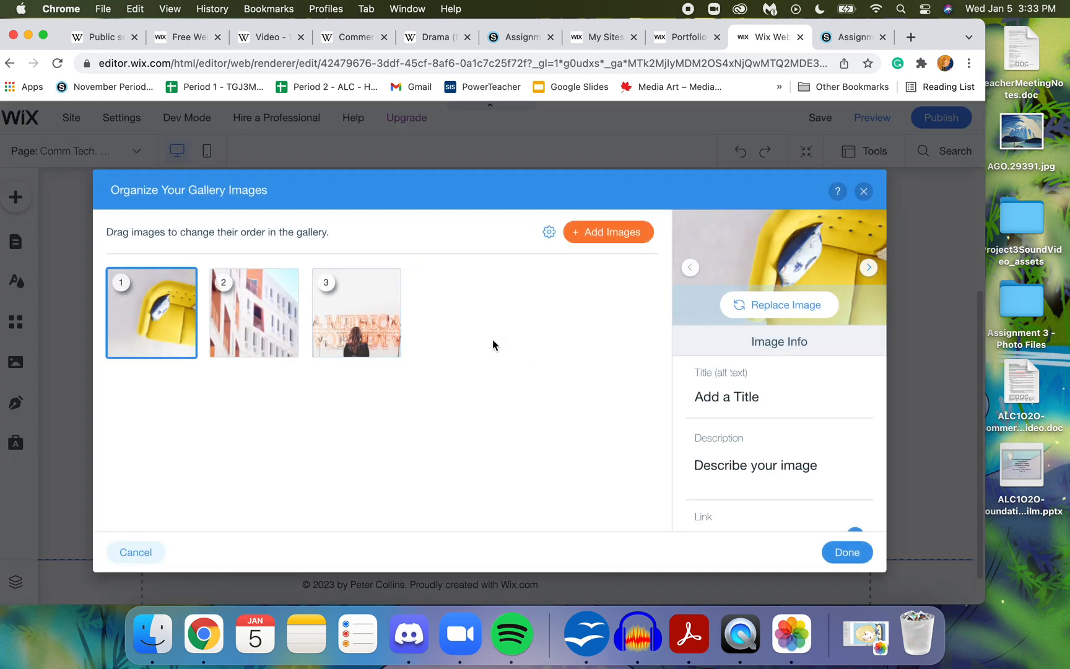
click(390, 347)
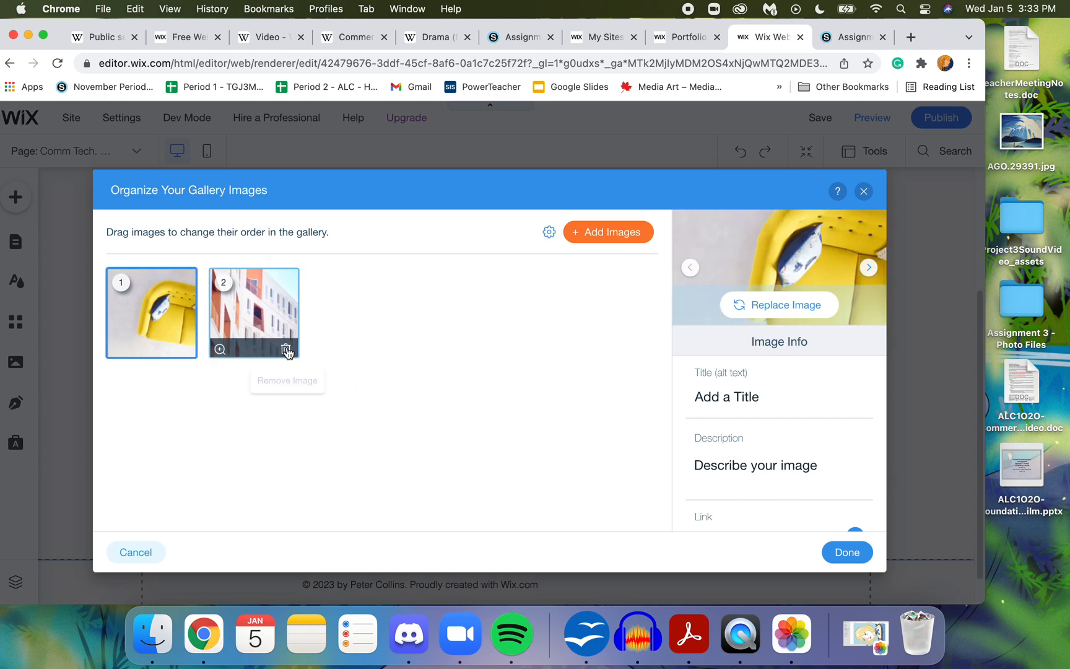
click(287, 348)
click(188, 348)
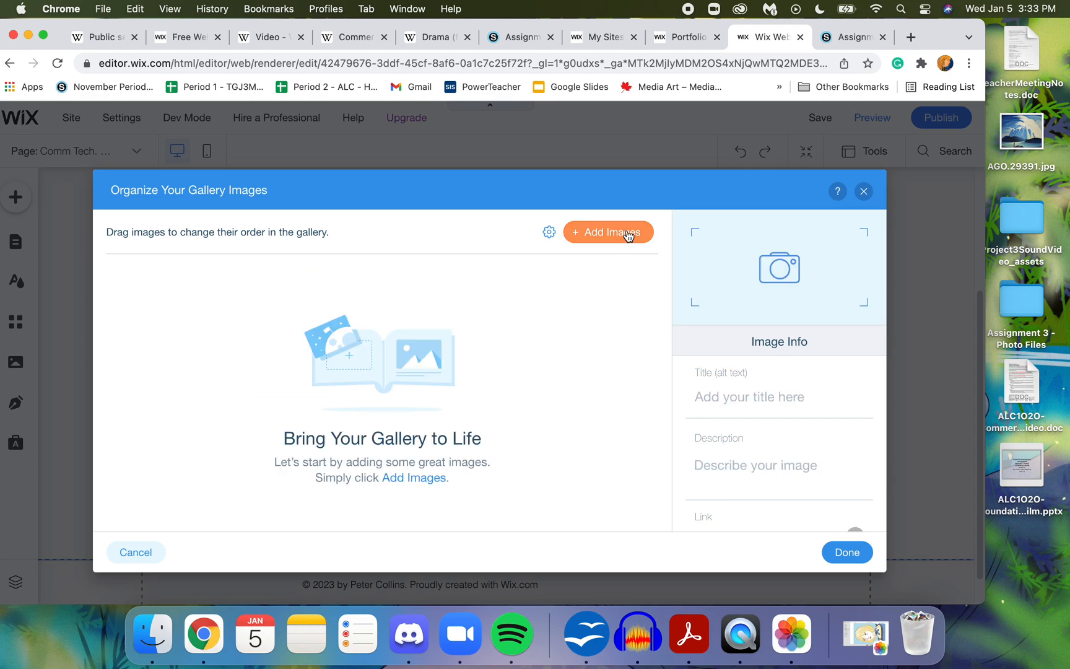
- Upload IMG_2314.JPG from the Desktop folder and add it to the new gallery
click(629, 232)
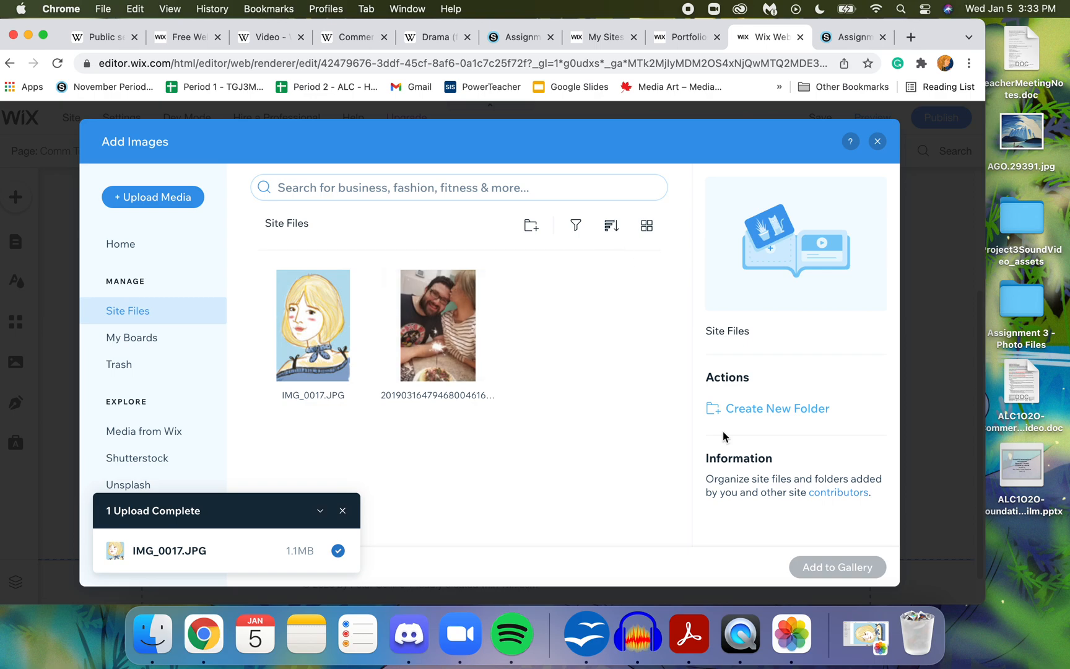
click(183, 197)
click(540, 401)
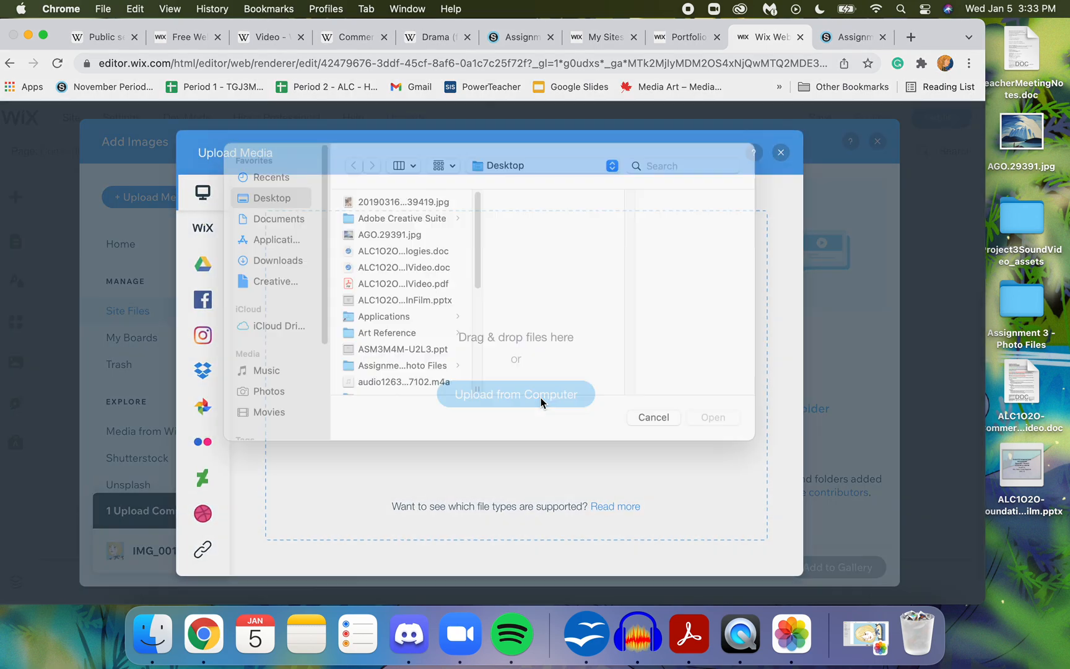
click(411, 239)
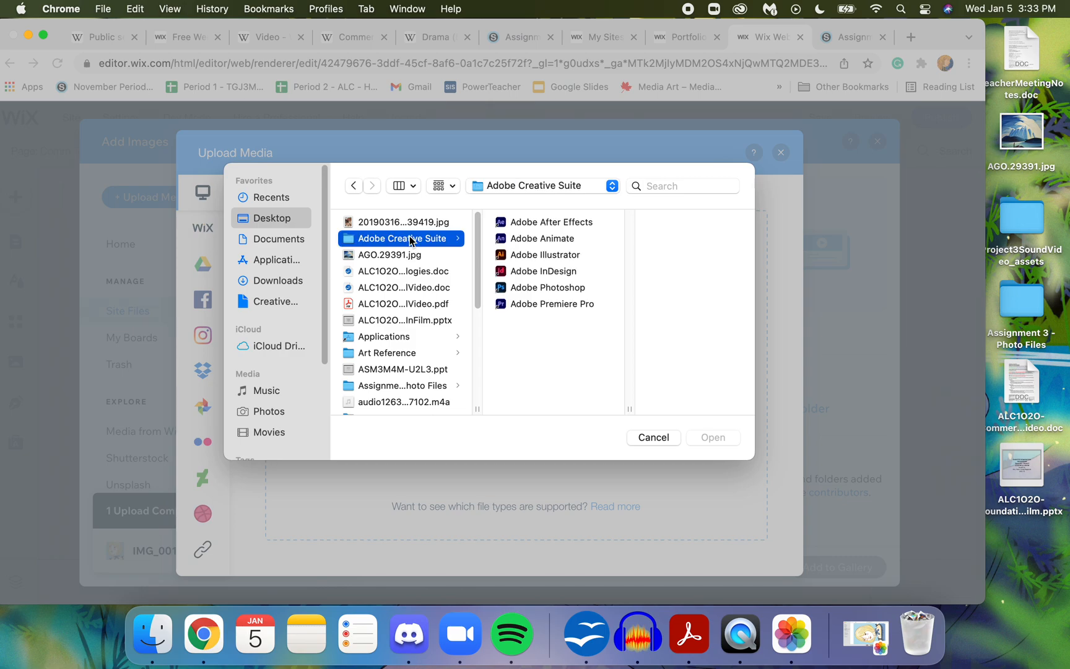
key(Up)
key(Down)
key(Down)
key(Down)
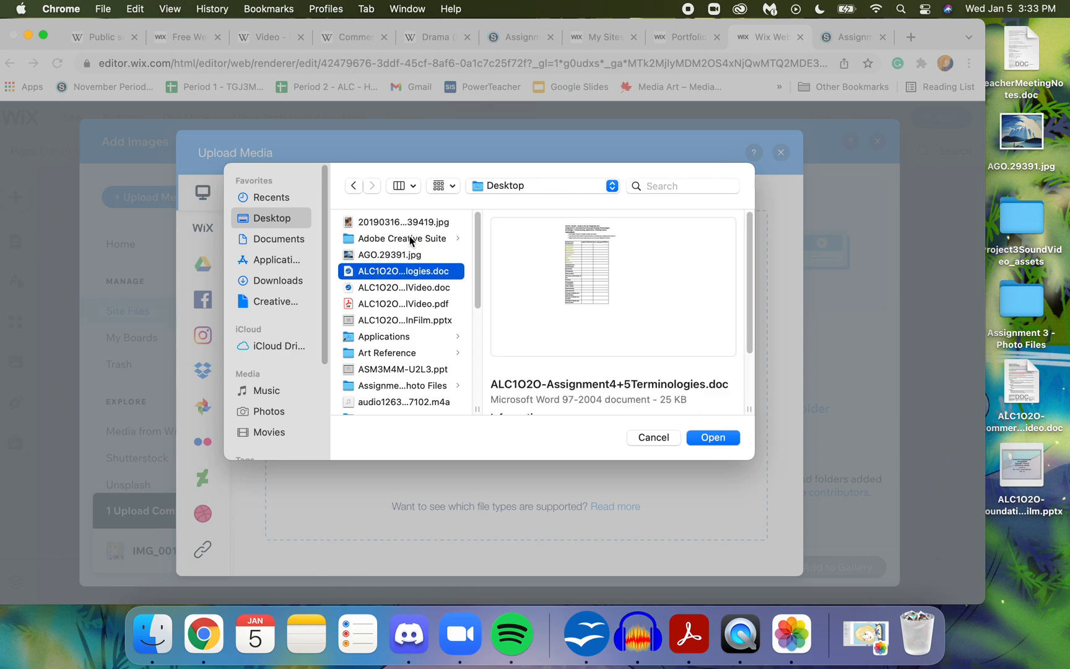
key(Down)
key(Down)
key(Down)
key(Down)
key(Down)
key(Down)
key(Down)
key(Down)
key(Down)
key(Down)
key(Down)
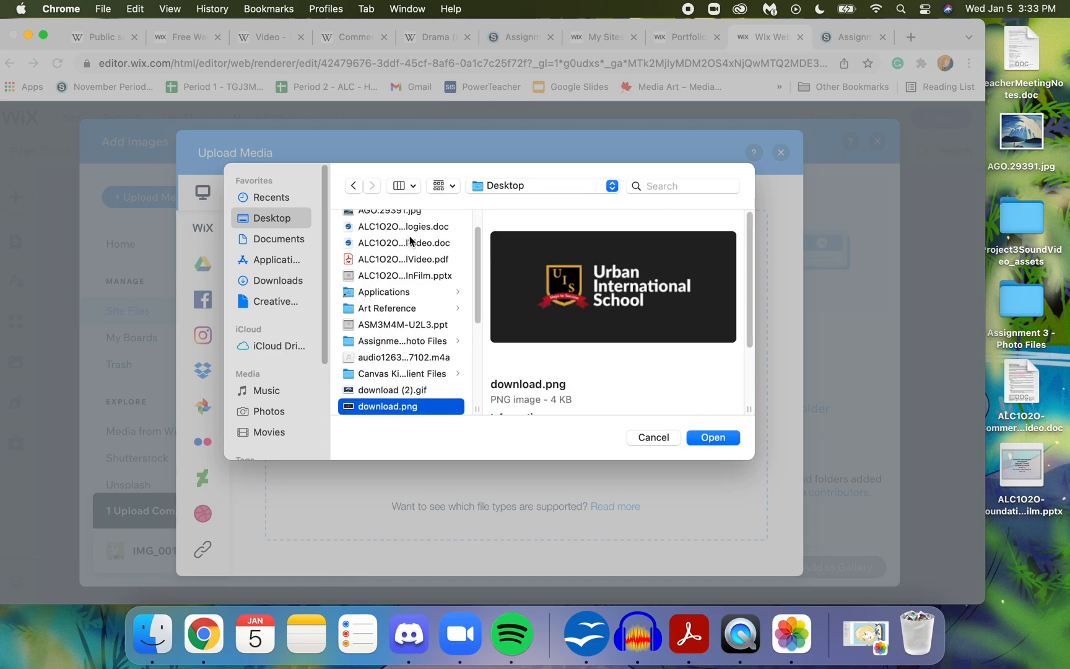
key(Down)
key(Down)
key(Down)
key(Down)
key(Up)
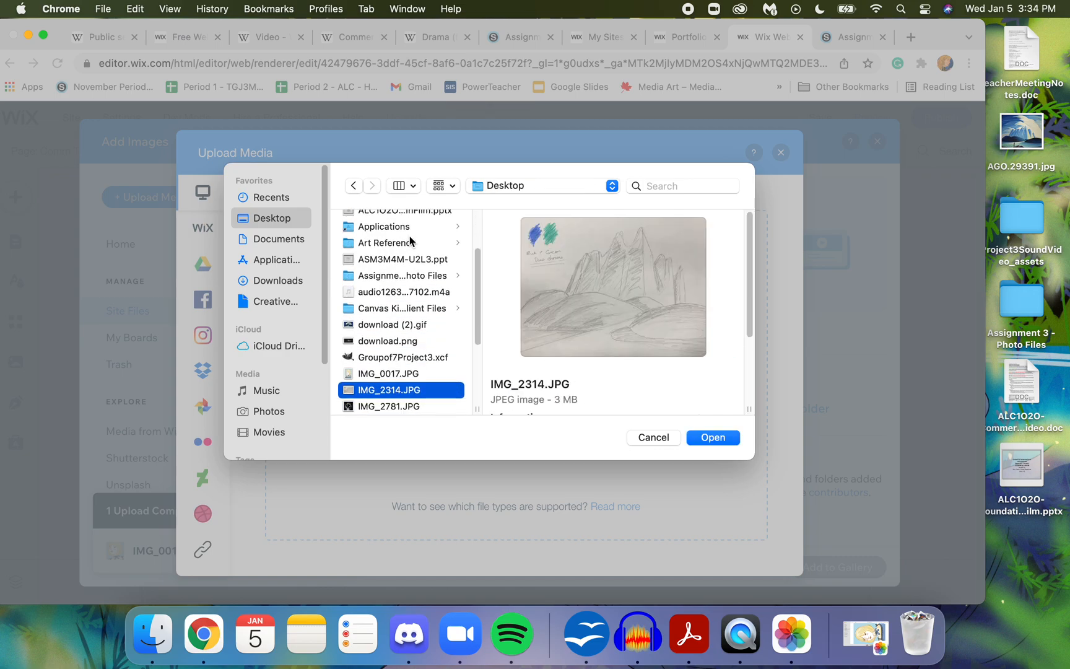
click(713, 437)
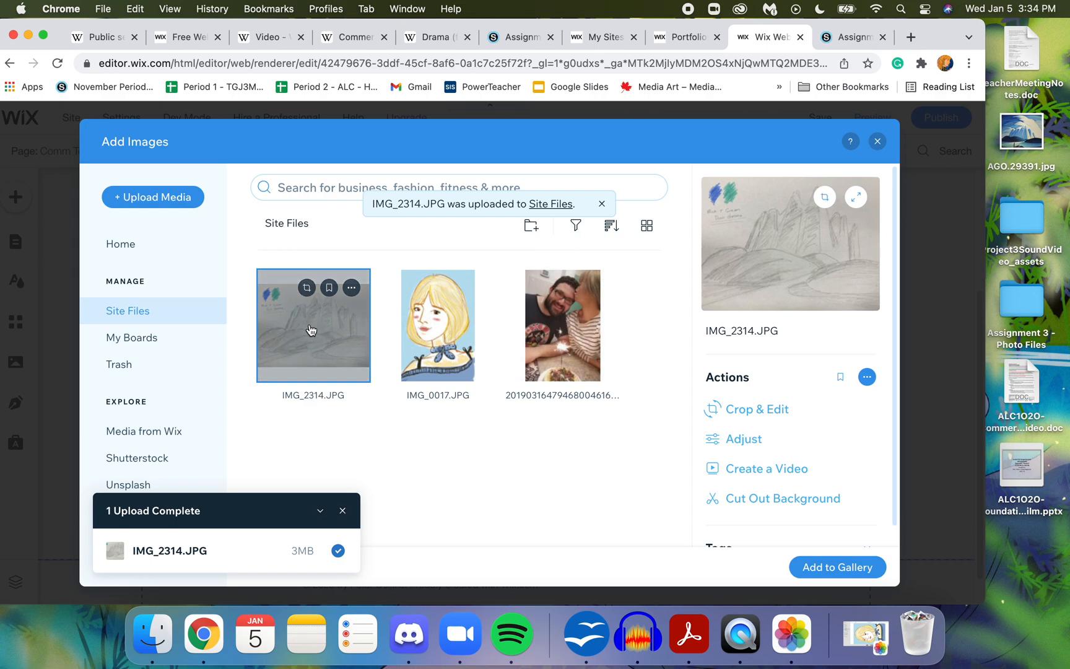
click(854, 575)
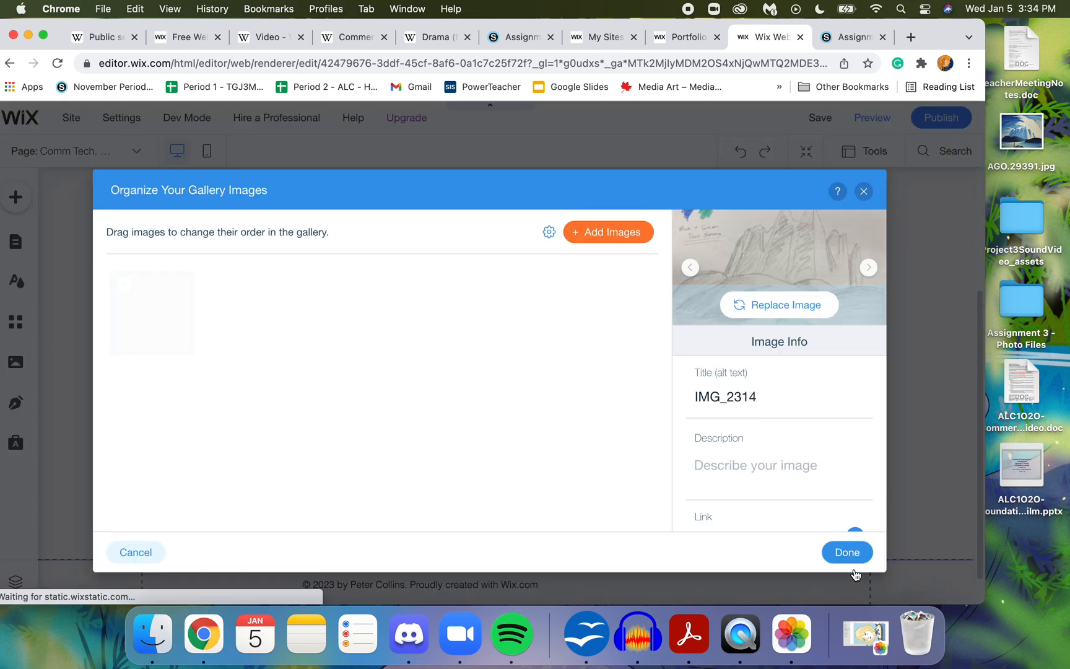
- Title the sketch "Rough Copy for Assignment 1", describe it as "Rough Draft or call this brainstor", and save the gallery images
click(728, 400)
text(Rough)
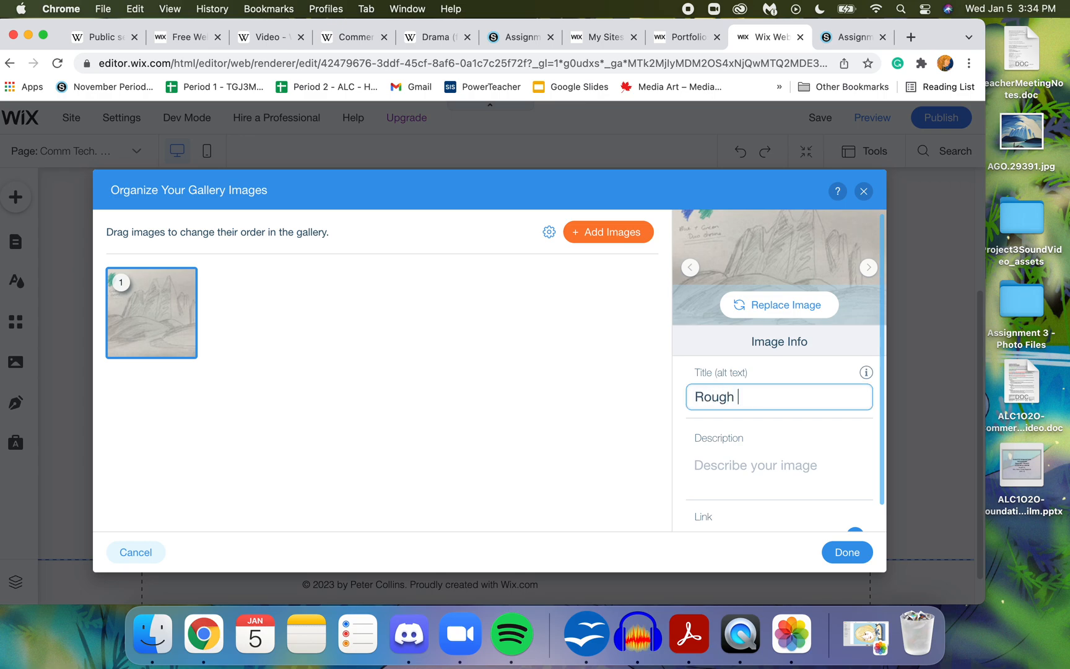
text( Copy for Assignment 1)
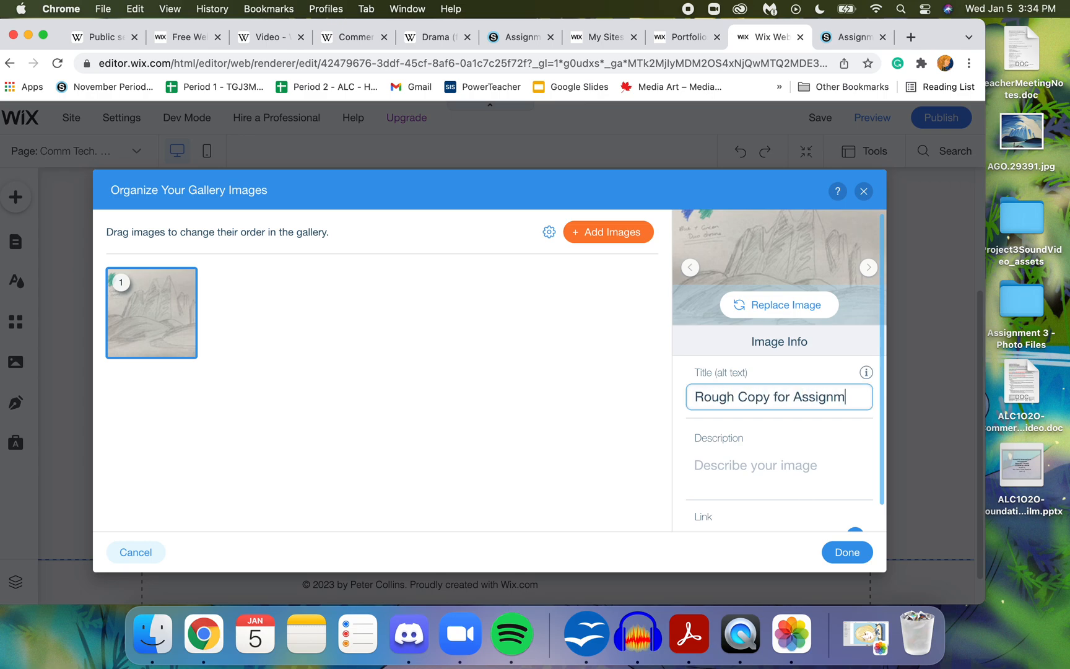
click(754, 474)
text(Rough Draft)
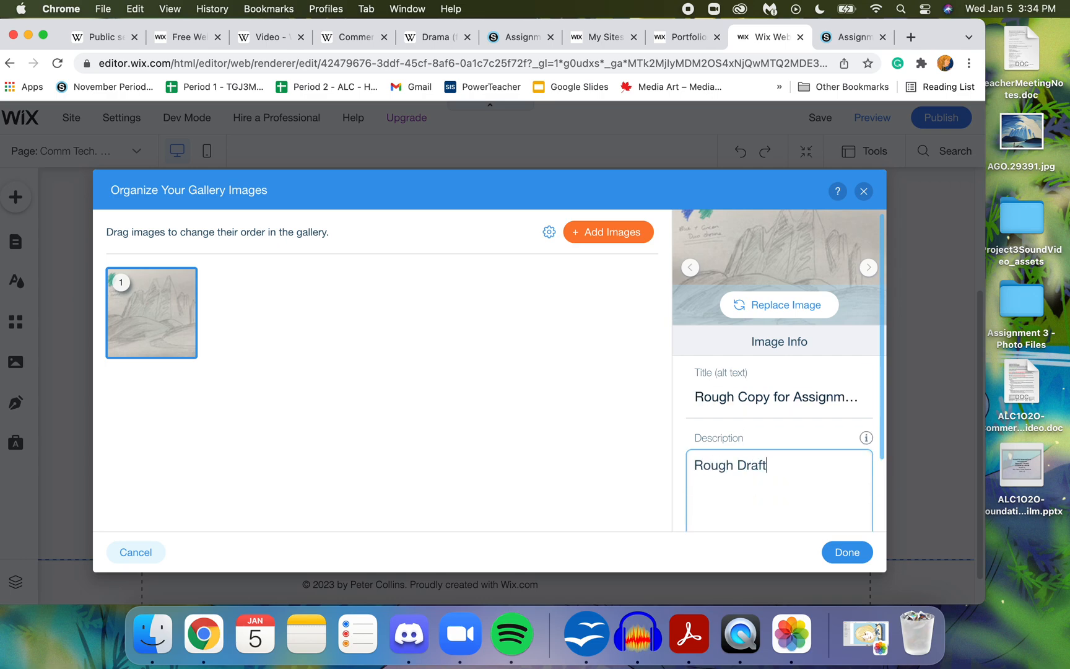
text( or call this brainstorm)
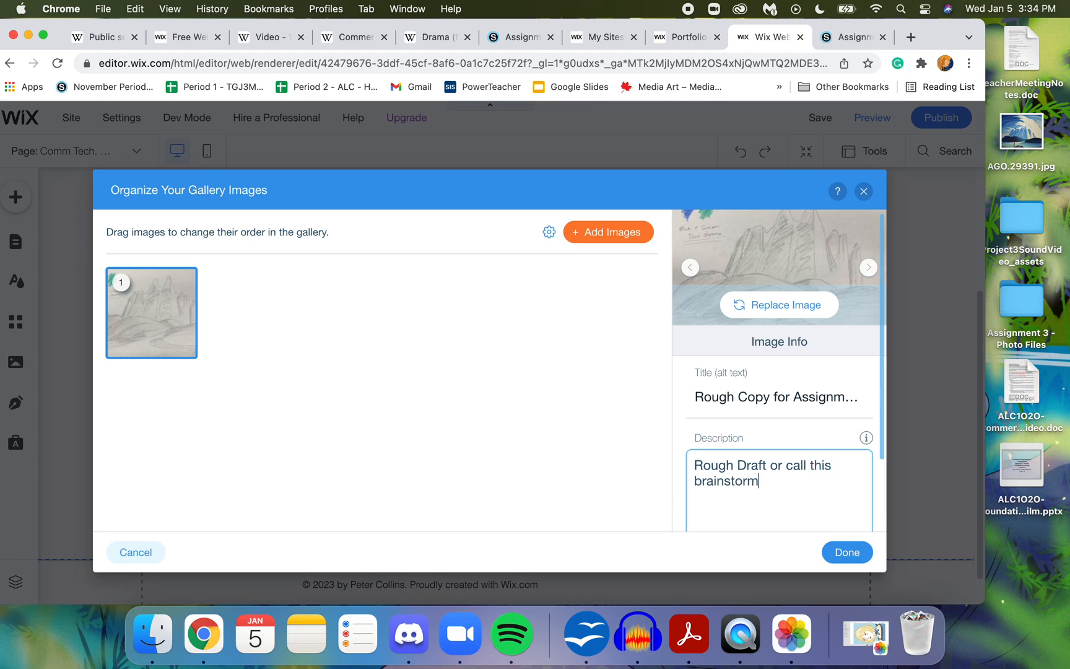
click(847, 551)
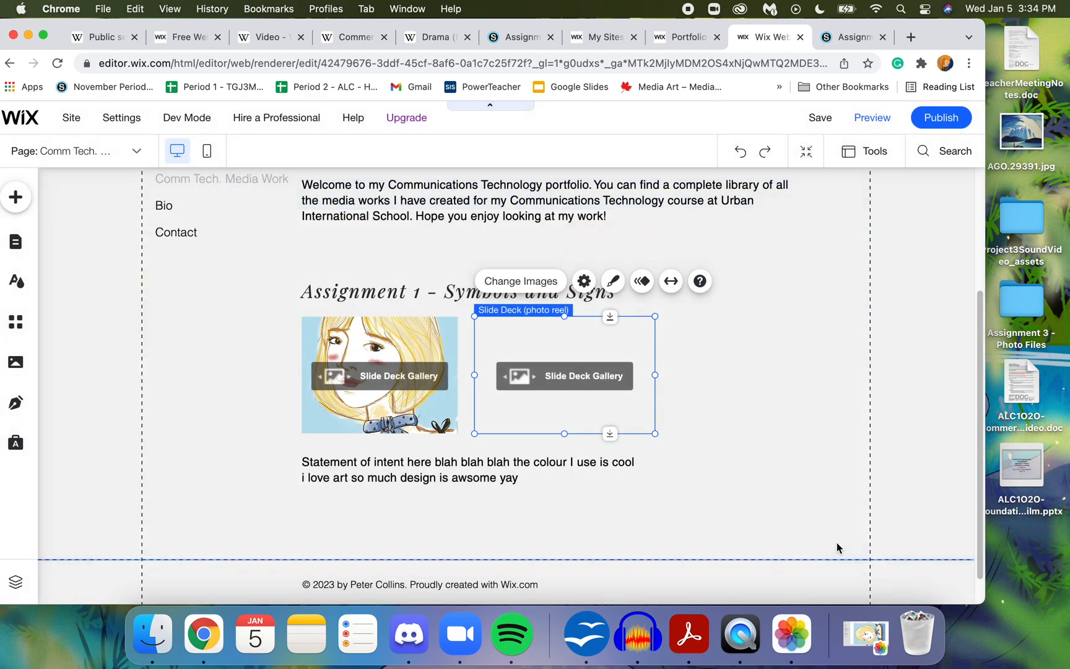
click(759, 370)
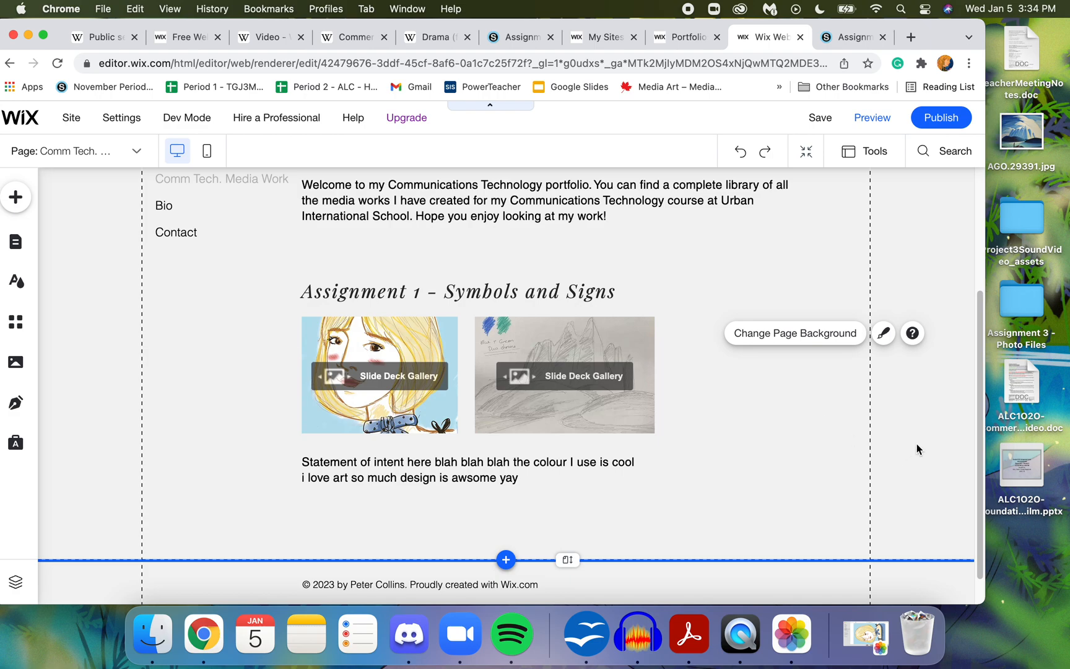
drag(979, 402, 955, 451)
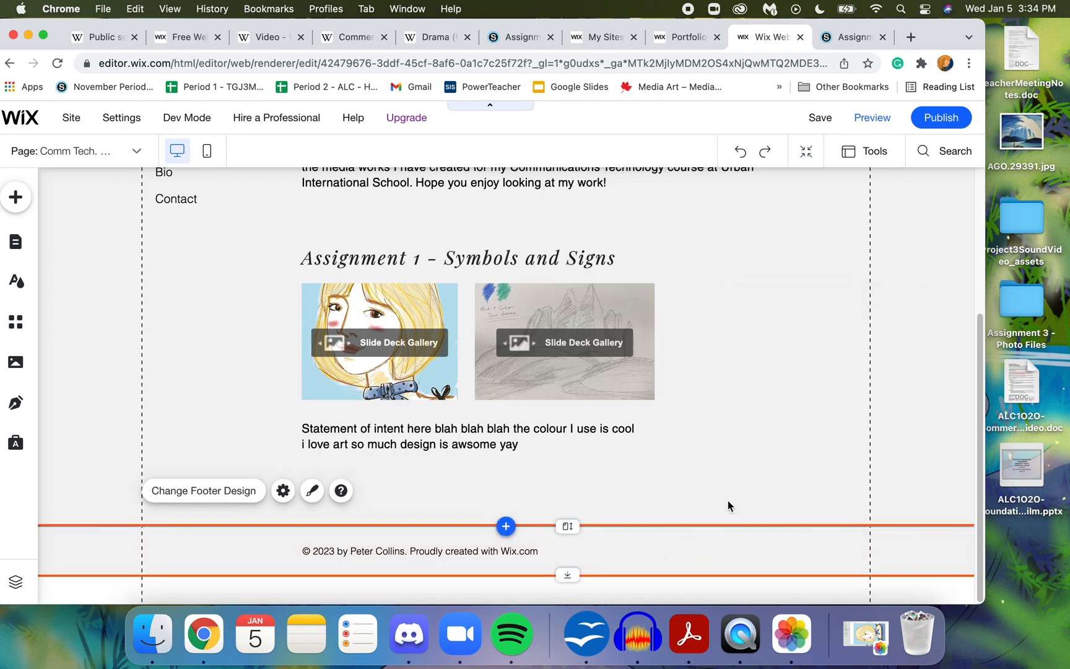
drag(978, 396, 984, 247)
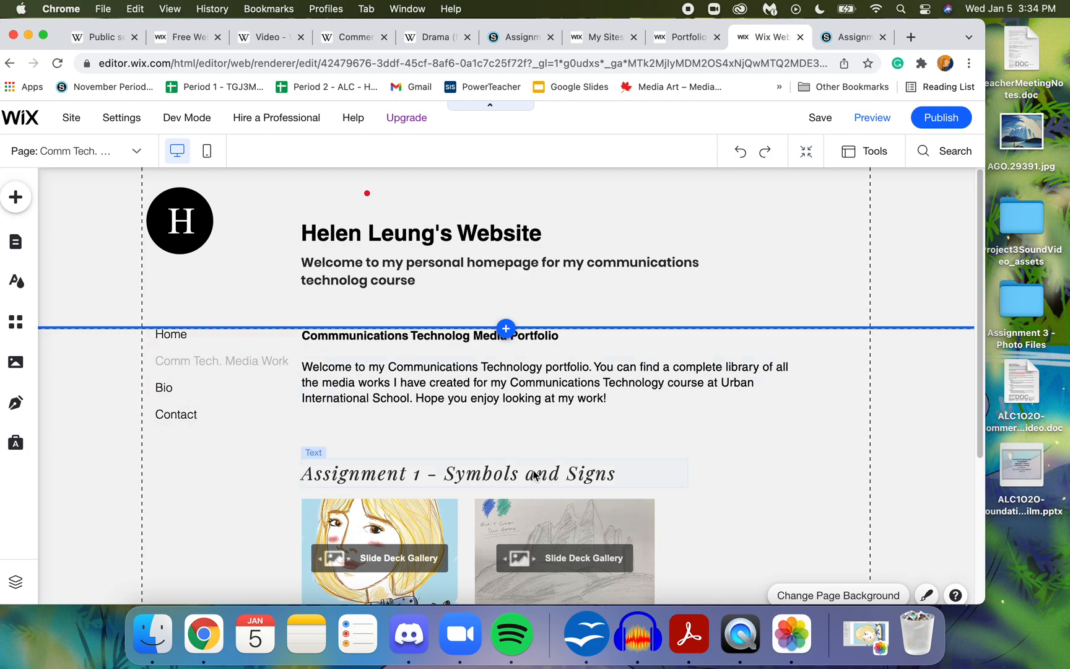
drag(977, 290, 962, 437)
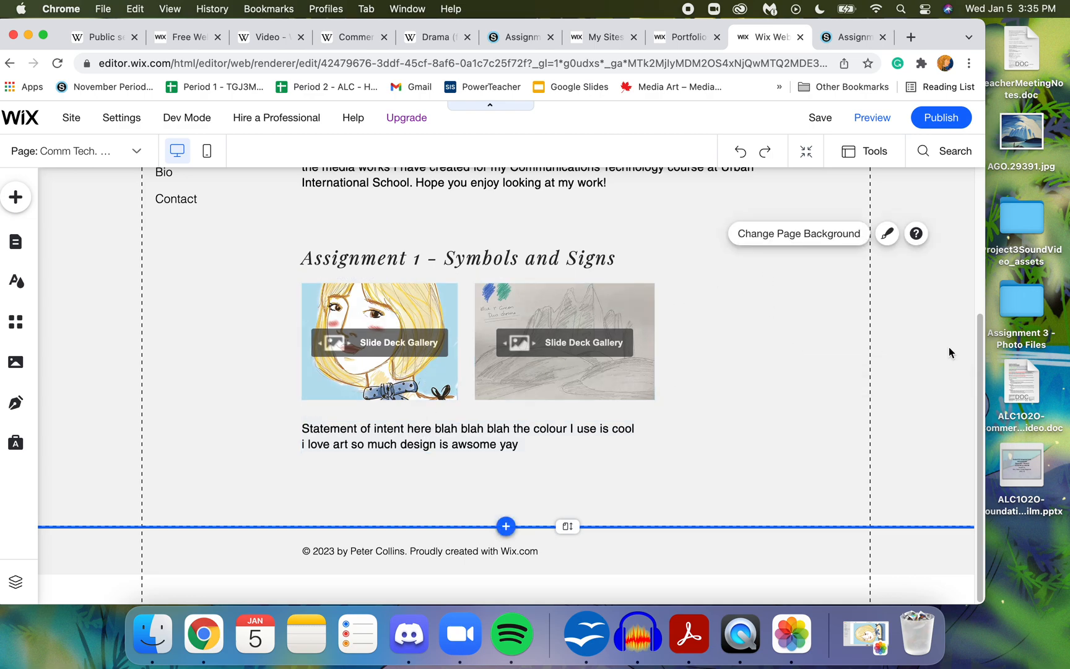
drag(980, 354, 982, 308)
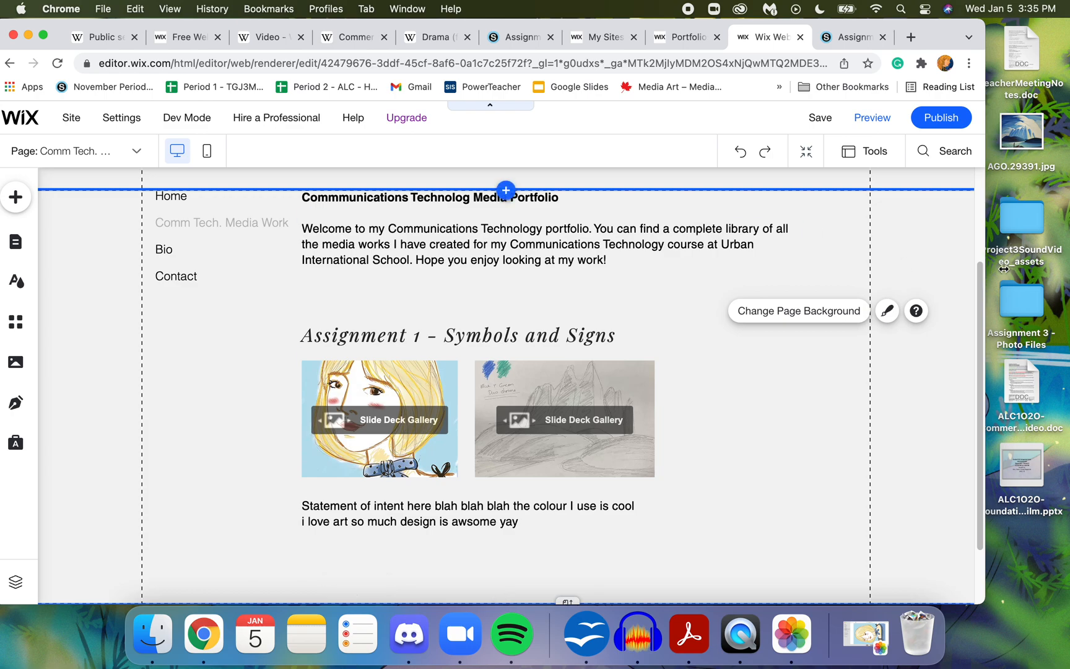
- Open the Bio page for editing through the site's page list, leaving its name as it is
drag(981, 285, 987, 236)
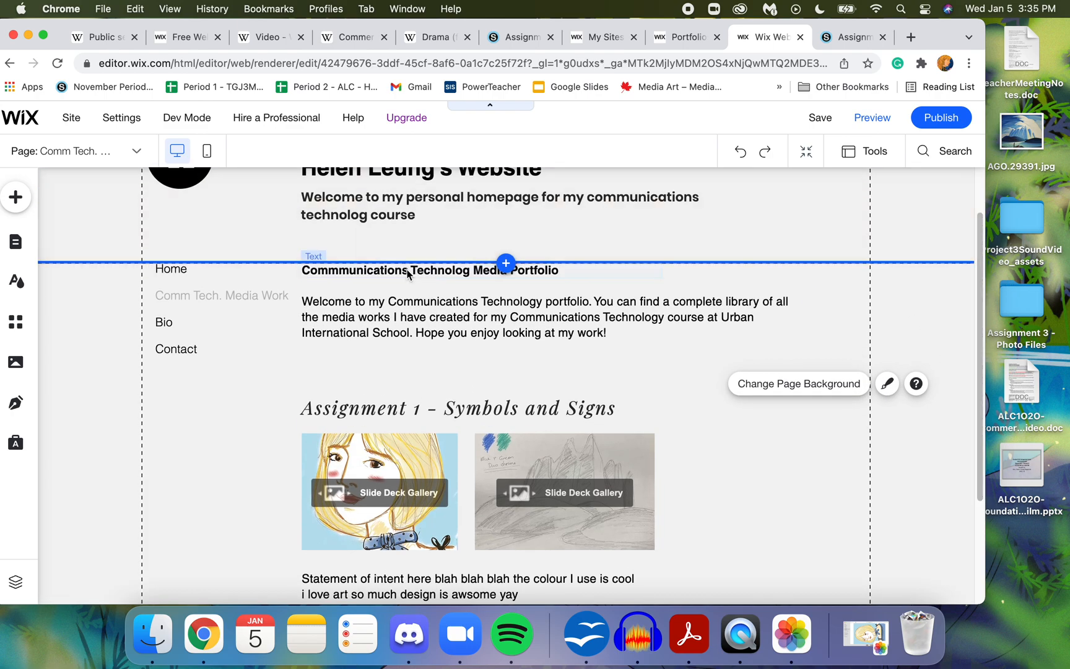
click(234, 295)
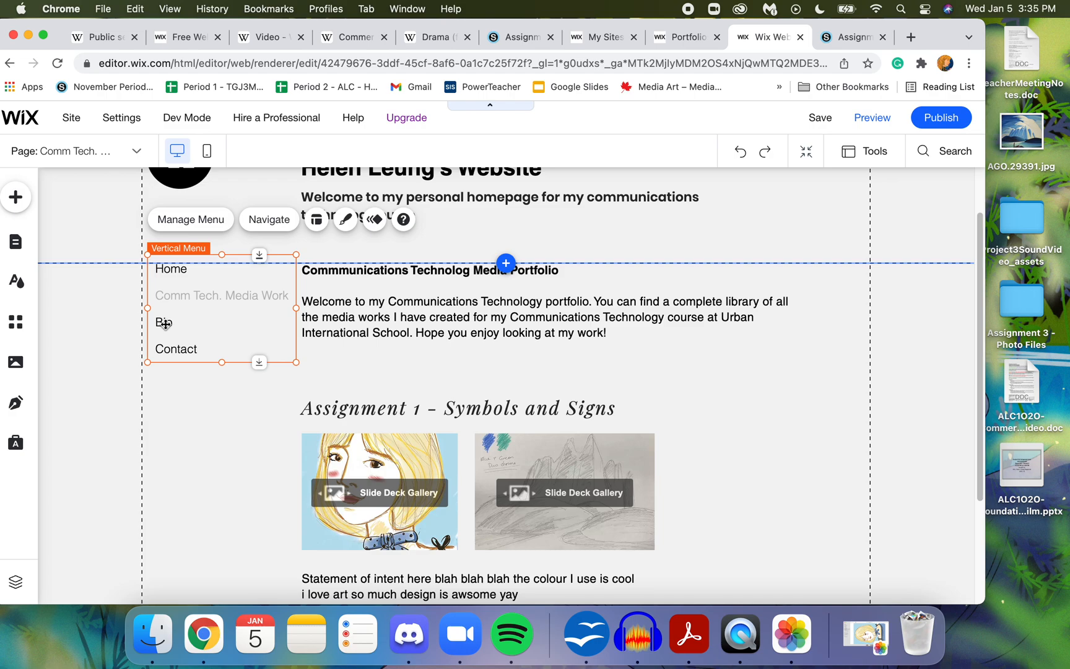
double_click(165, 323)
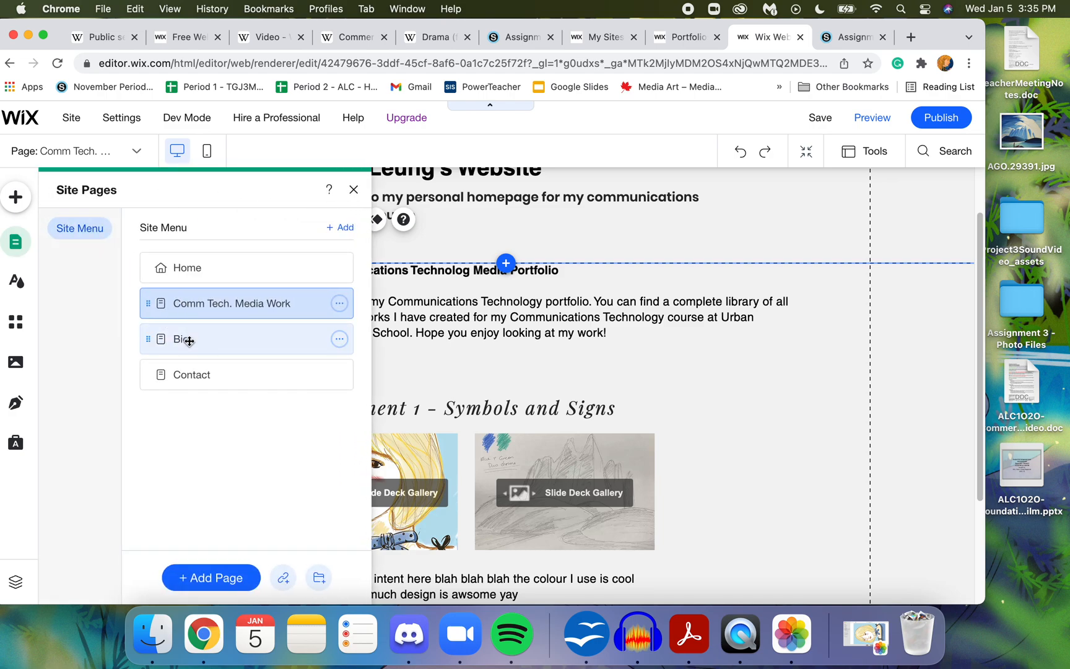
click(353, 191)
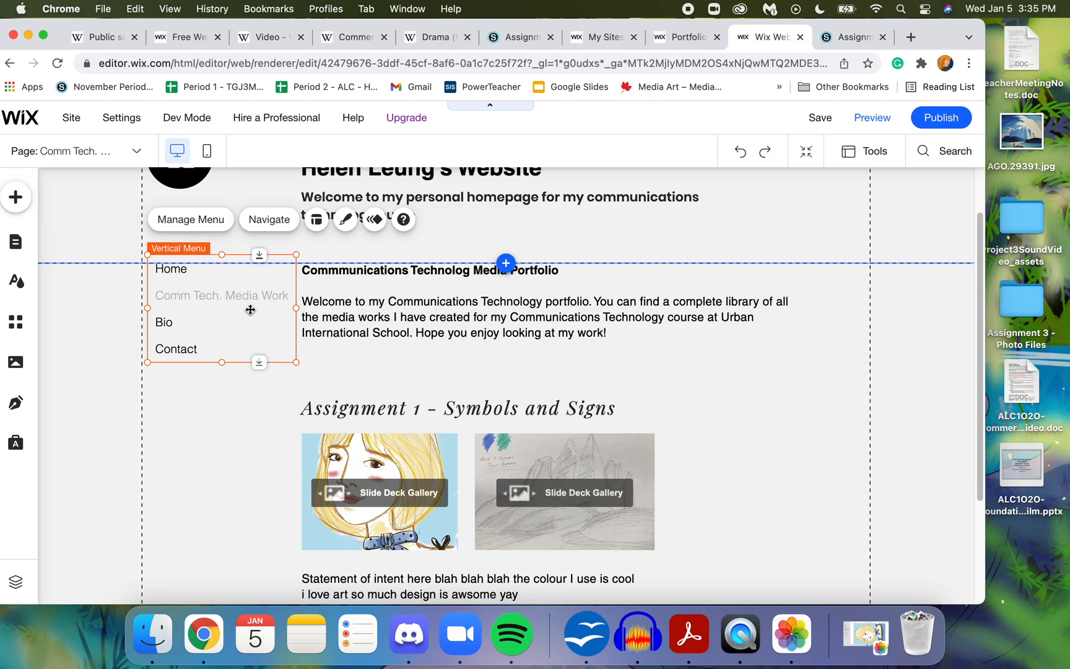
double_click(250, 310)
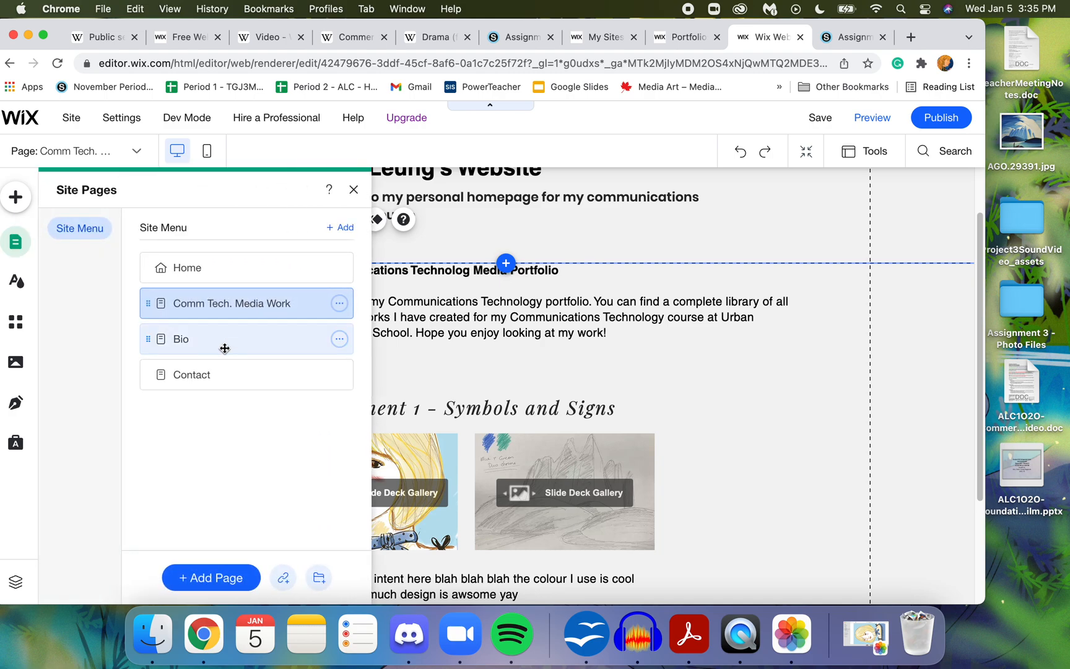
double_click(224, 348)
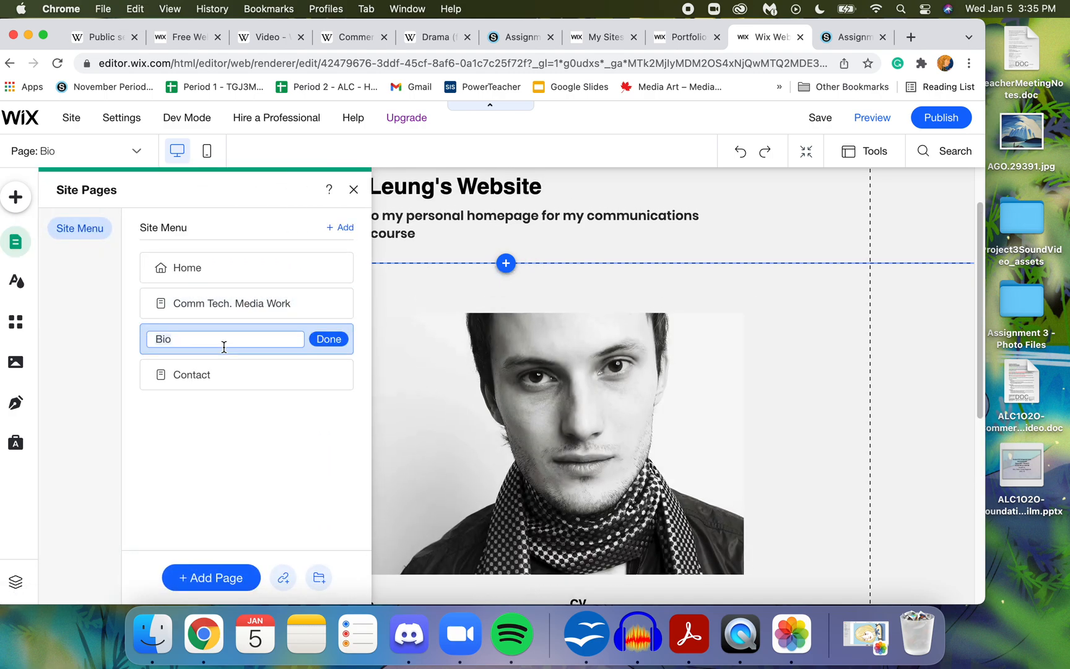
click(353, 189)
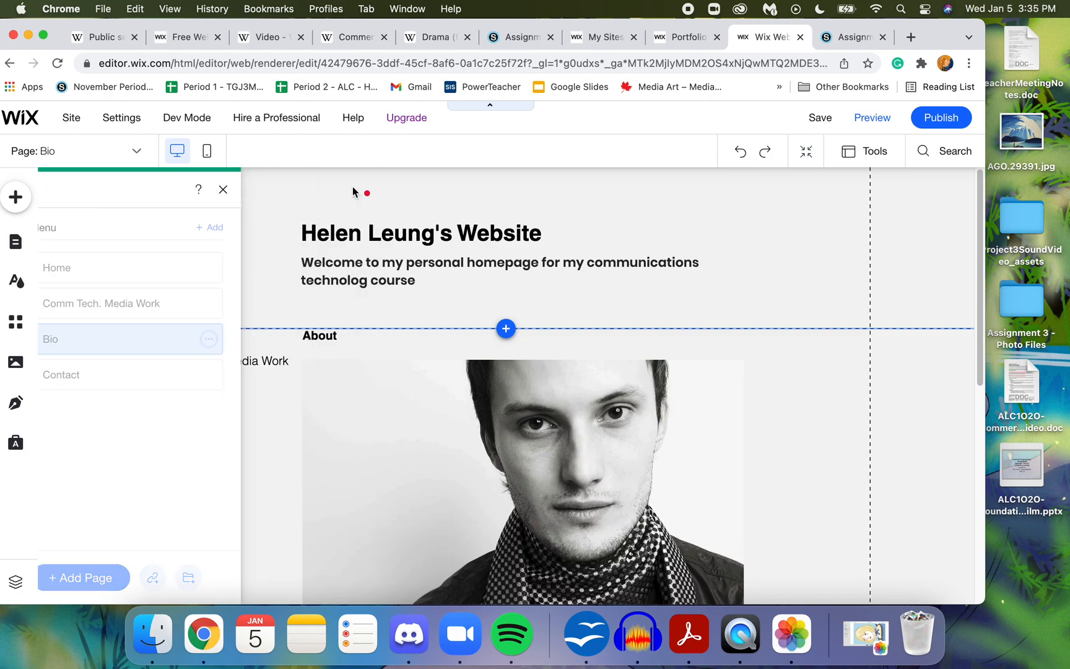
- Select the portrait photo on the Bio page, look over the page's content, and minimize the browser to see the desktop files
click(581, 443)
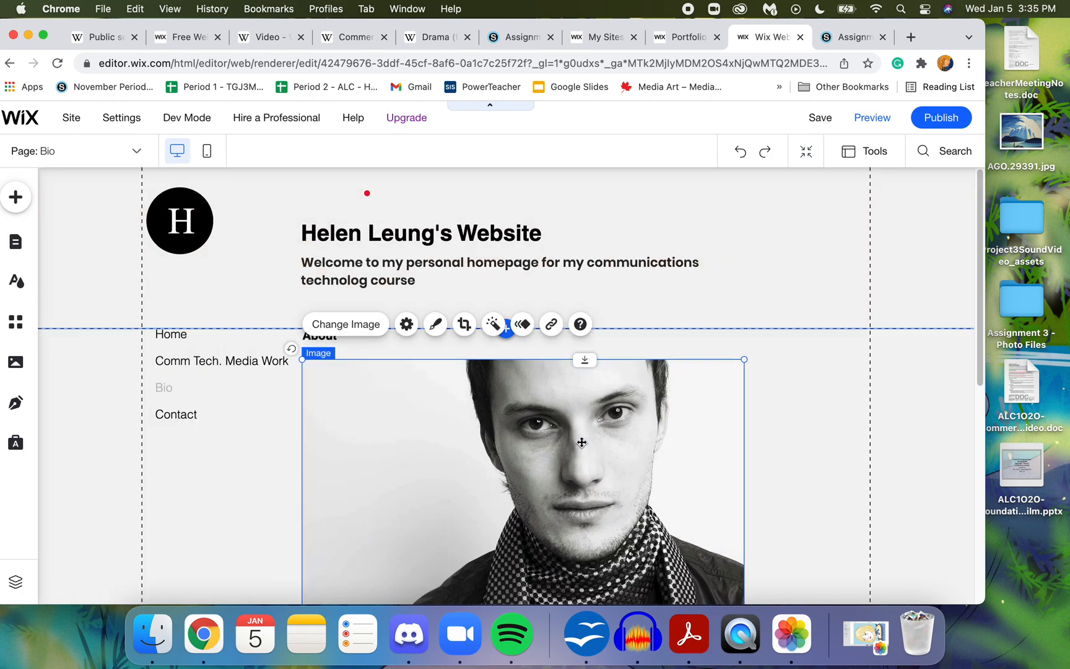
drag(982, 282, 983, 372)
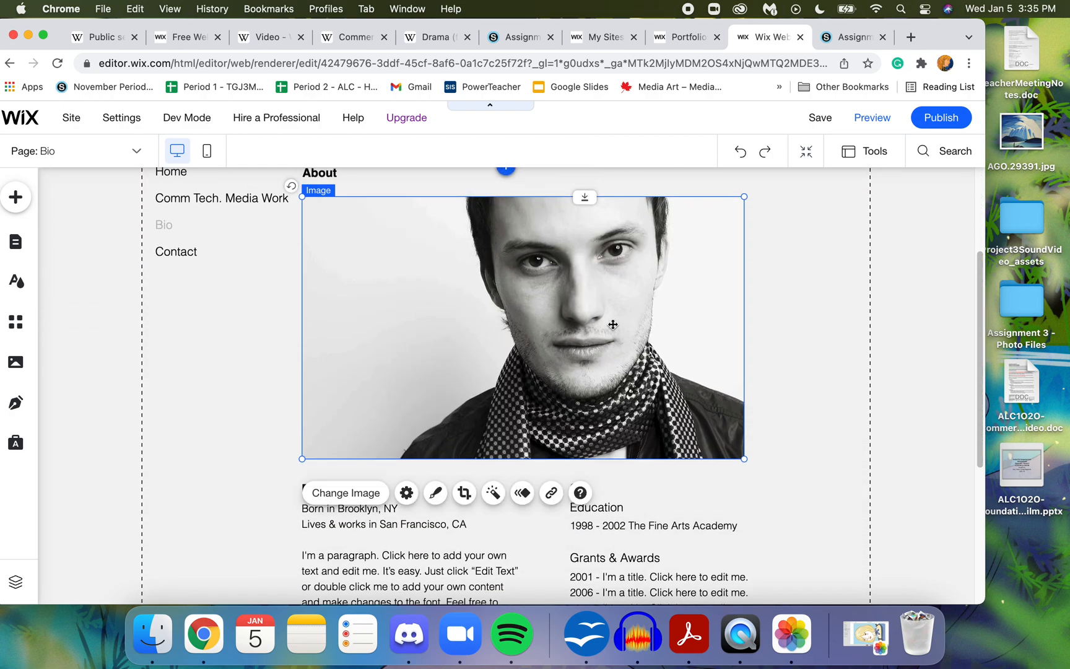
click(29, 35)
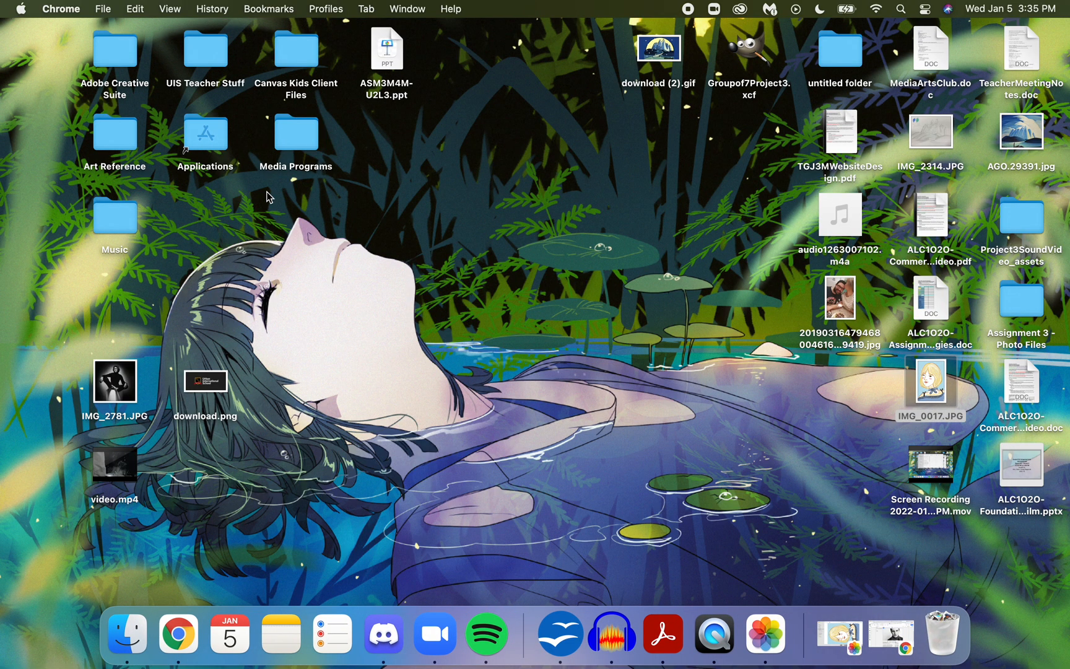
- Open Photos from the Applications folder and return from the single-picture view to the Recents photo grid
click(218, 160)
double_click(218, 160)
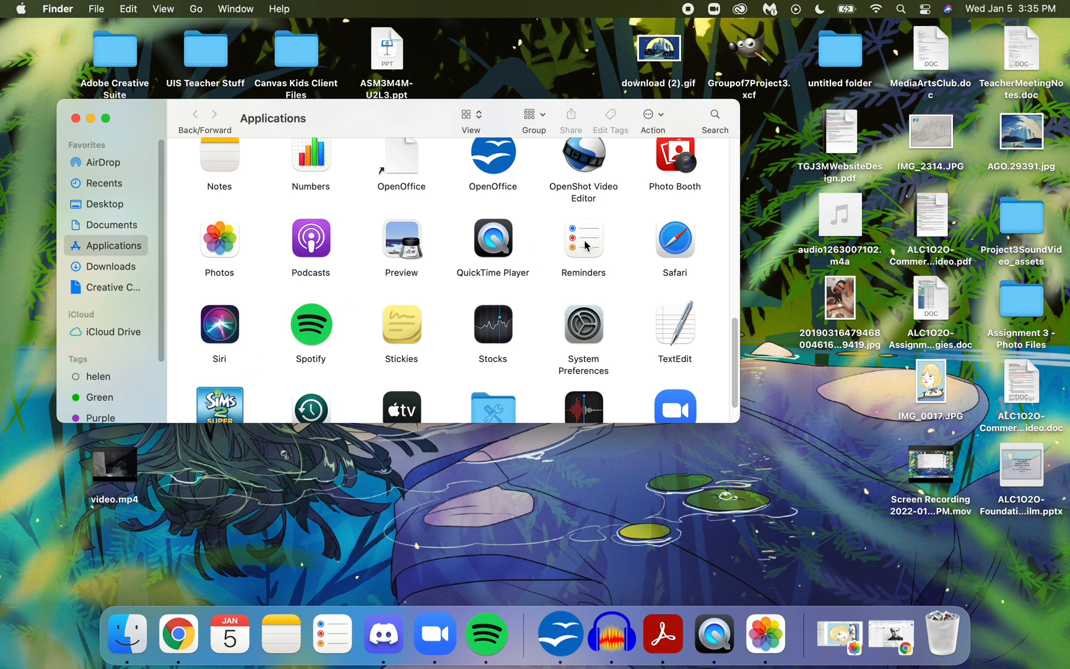
double_click(230, 240)
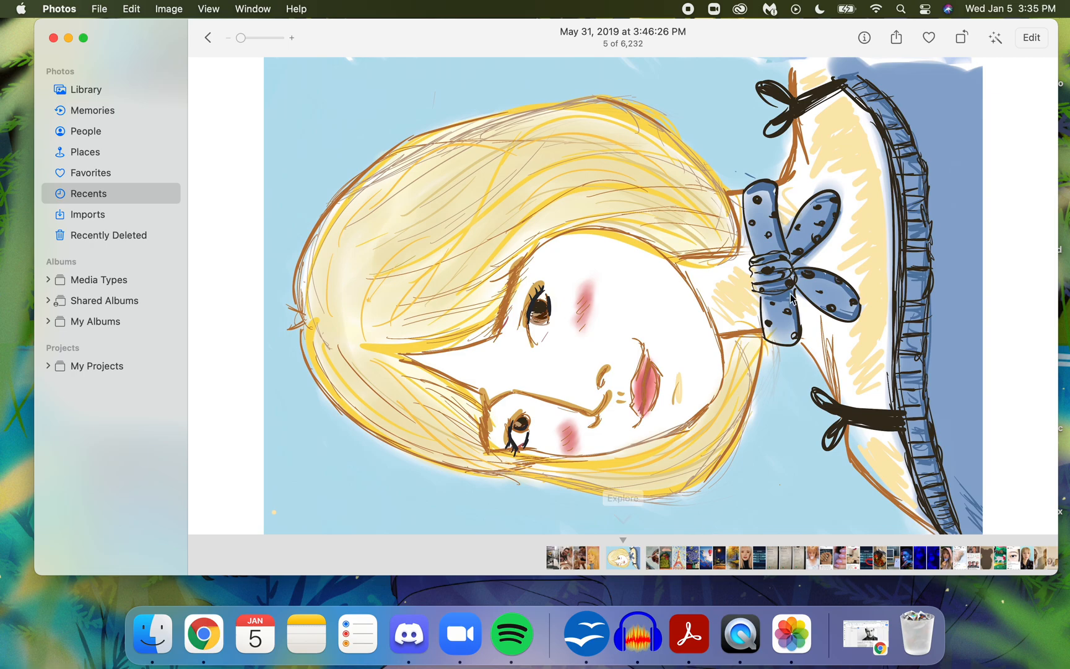
click(207, 38)
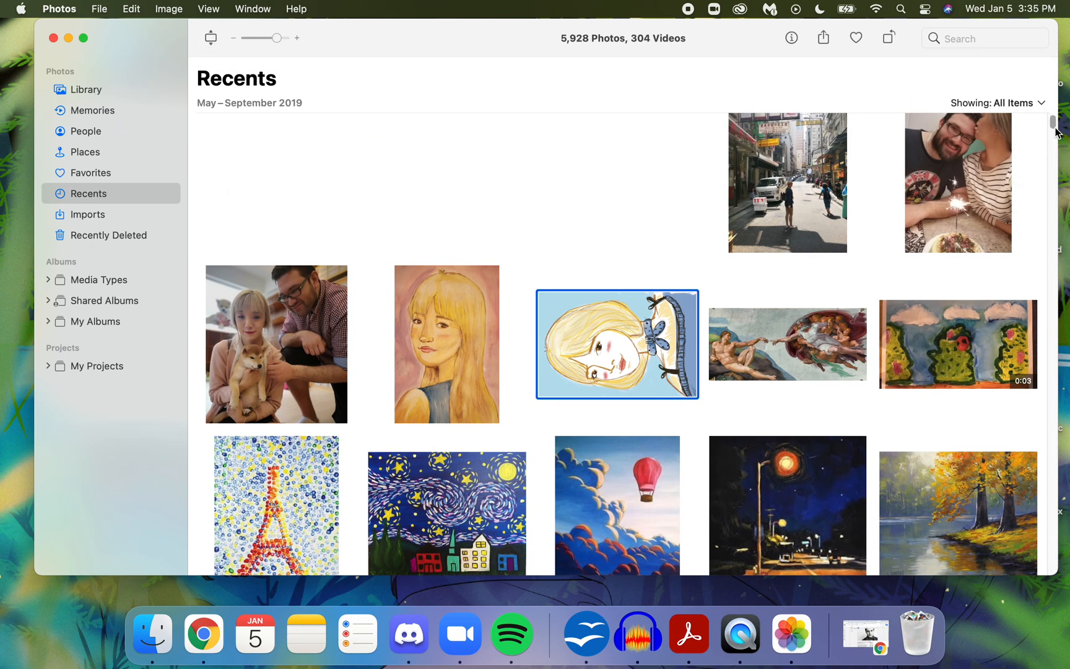
- Look through the Recents photos, going back from the newest January 2022 items into December 2021, for a suitable portrait
scroll(1057, 133, down, 20)
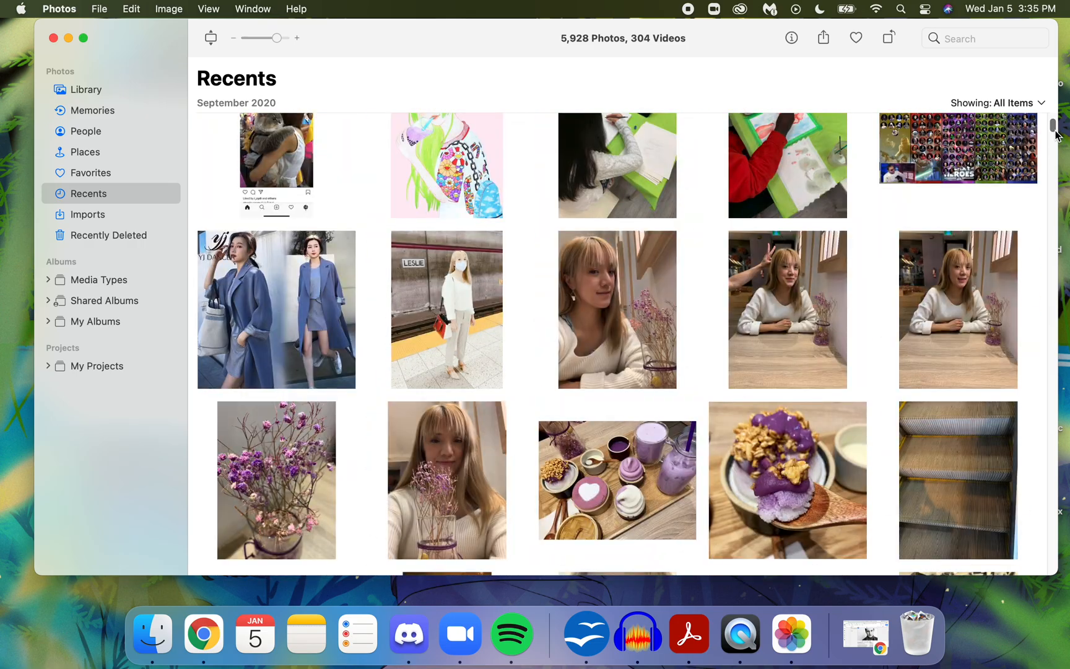
scroll(1057, 132, up, 15)
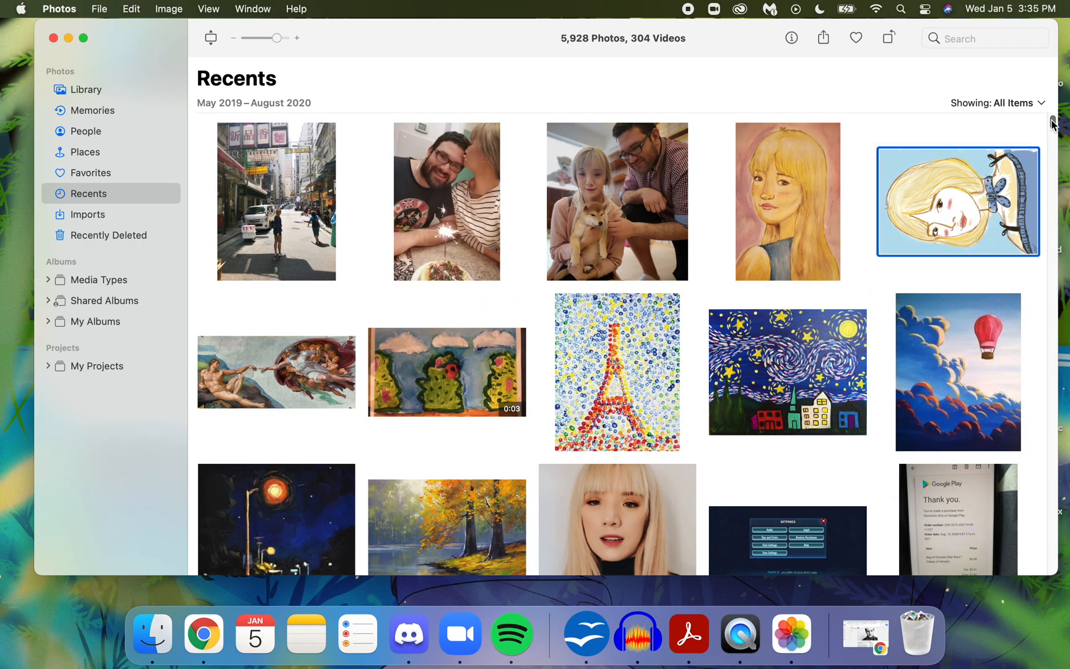
click(1035, 105)
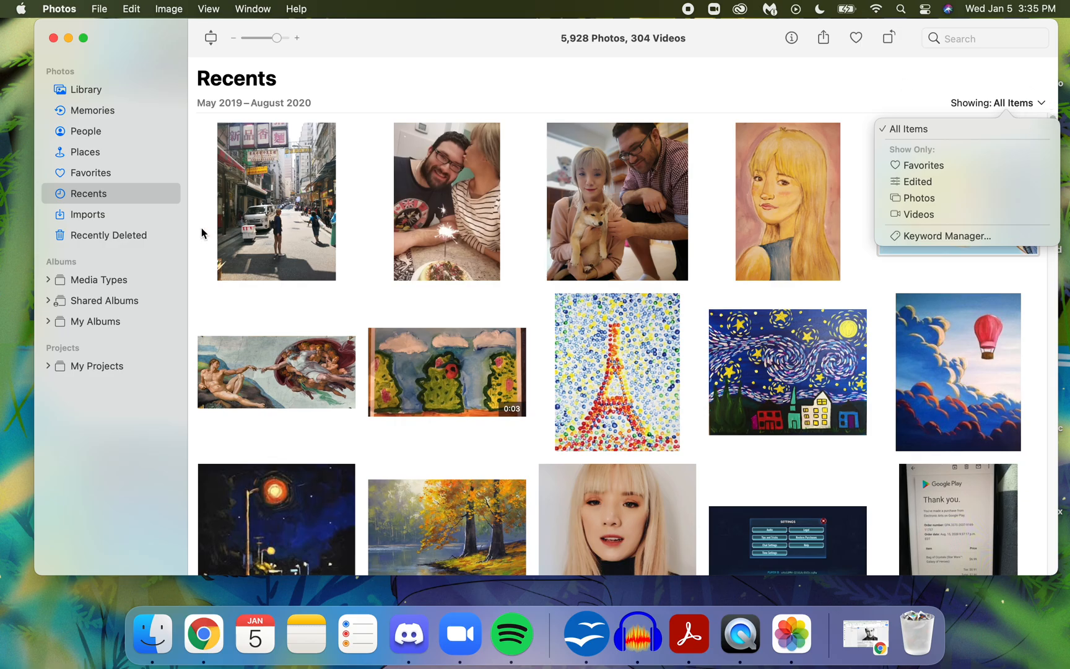
click(135, 196)
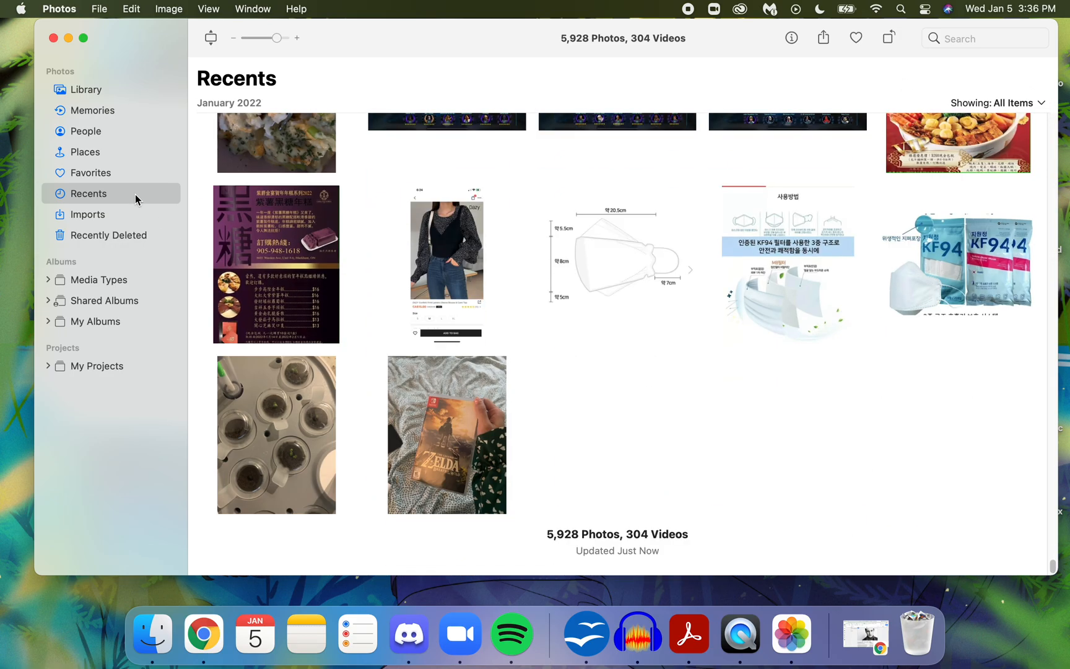
key(Down)
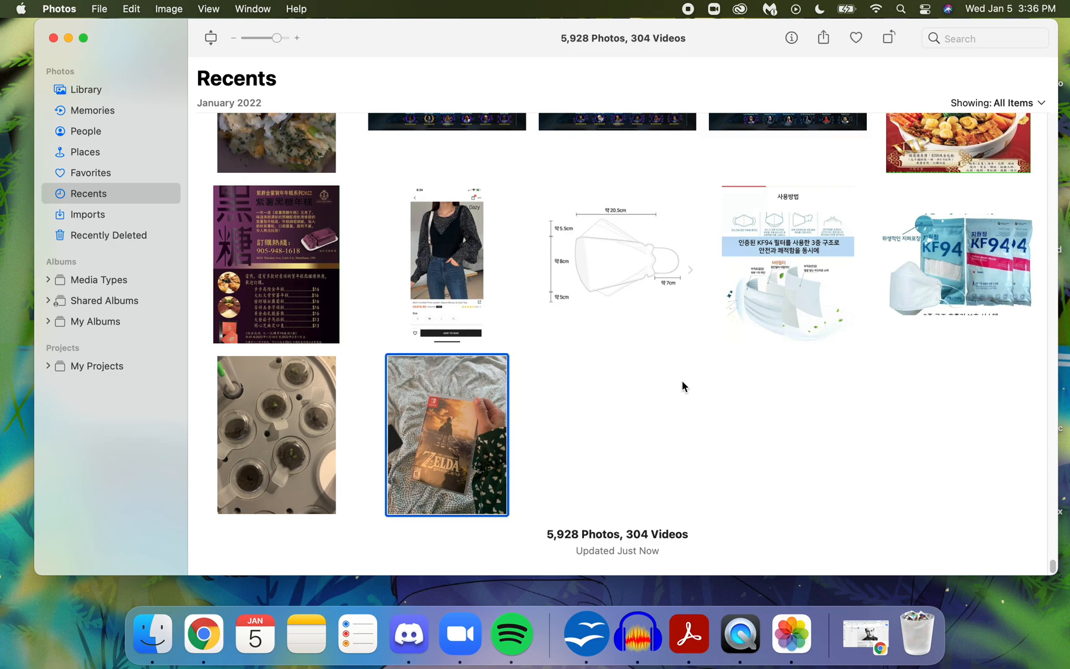
click(820, 179)
key(Up)
key(Up)
key(Up)
key(Up)
key(Up)
key(Up)
key(Up)
key(Up)
key(Up)
key(Up)
key(Up)
key(Up)
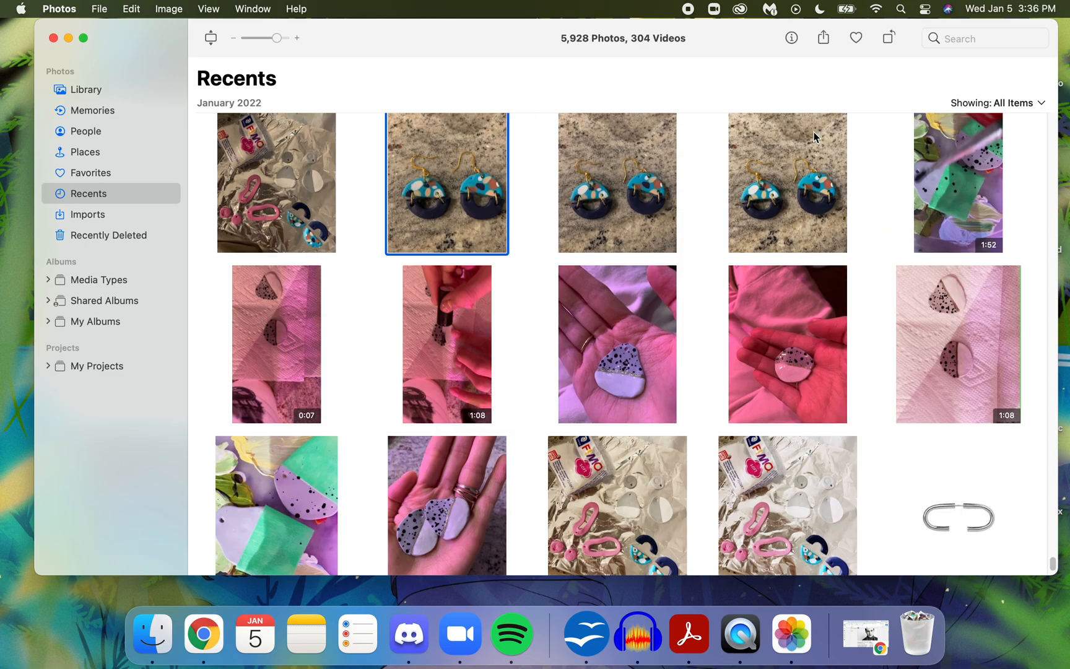
key(Up)
key(Up)
key(Up)
key(Up)
key(Up)
key(Up)
key(Up)
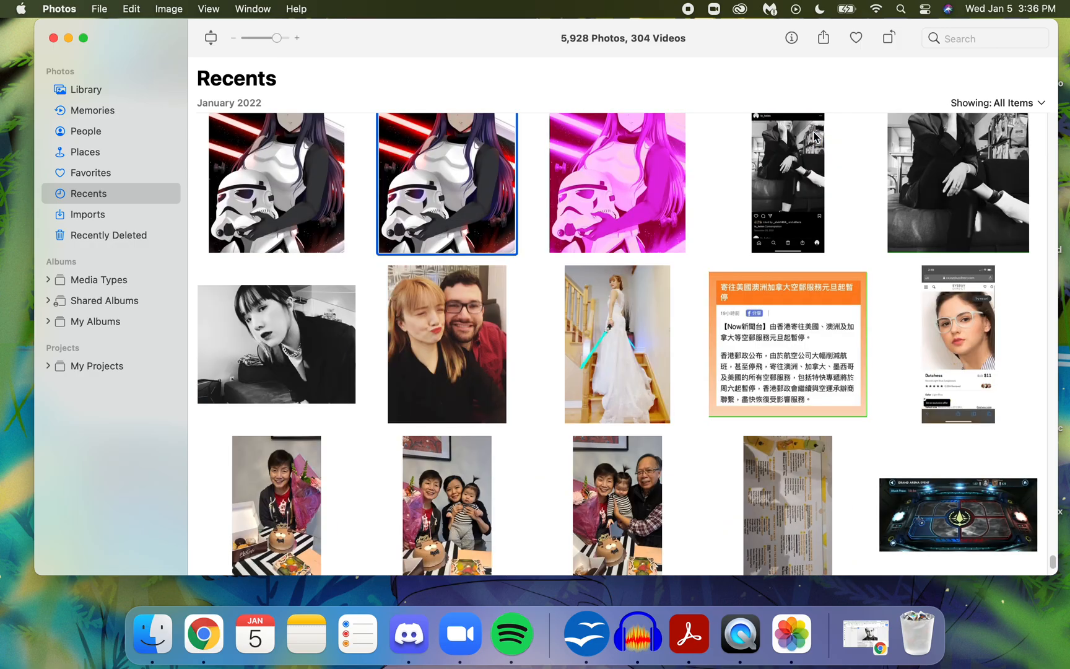
key(Up)
key(Up)
key(Up)
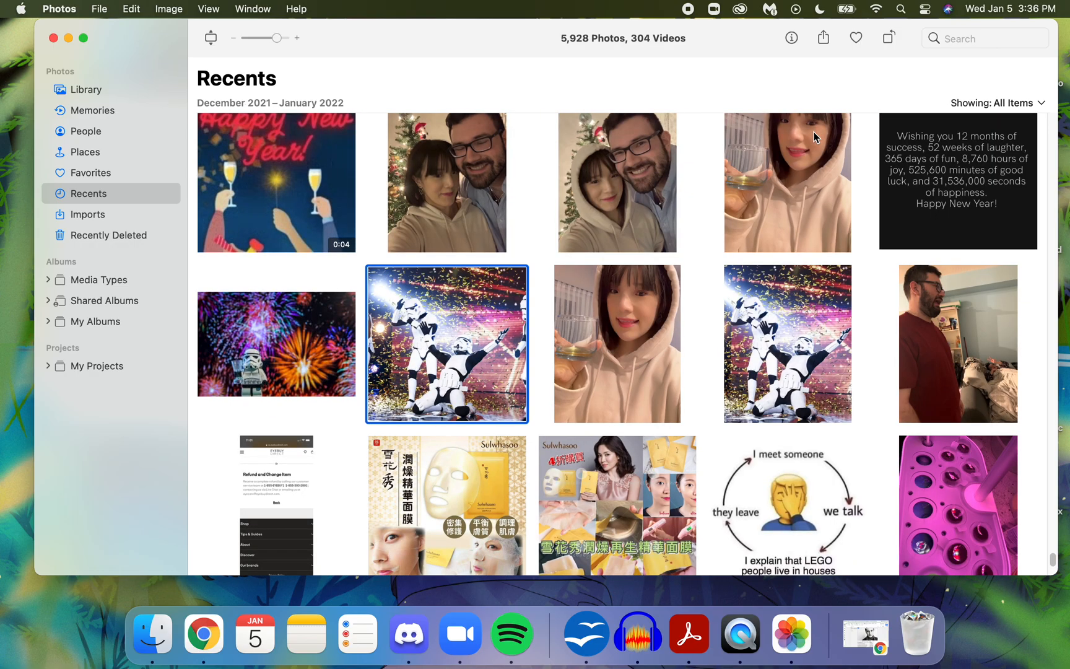
key(Up)
key(Up)
key(Up)
key(Up)
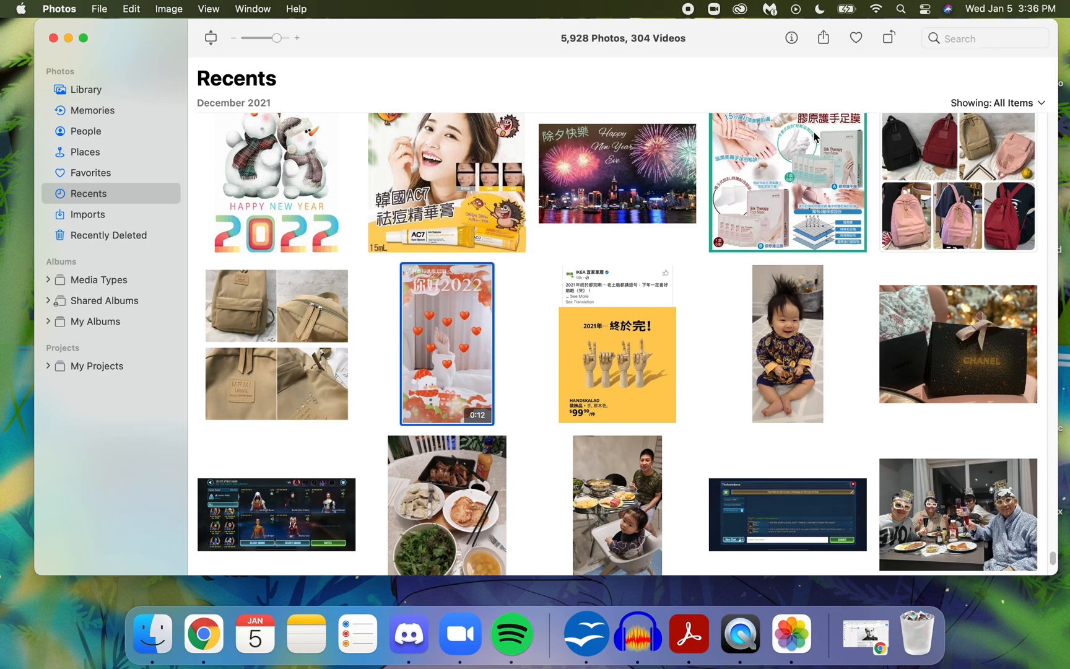
key(Up)
key(Up)
key(Up)
key(Up)
key(Up)
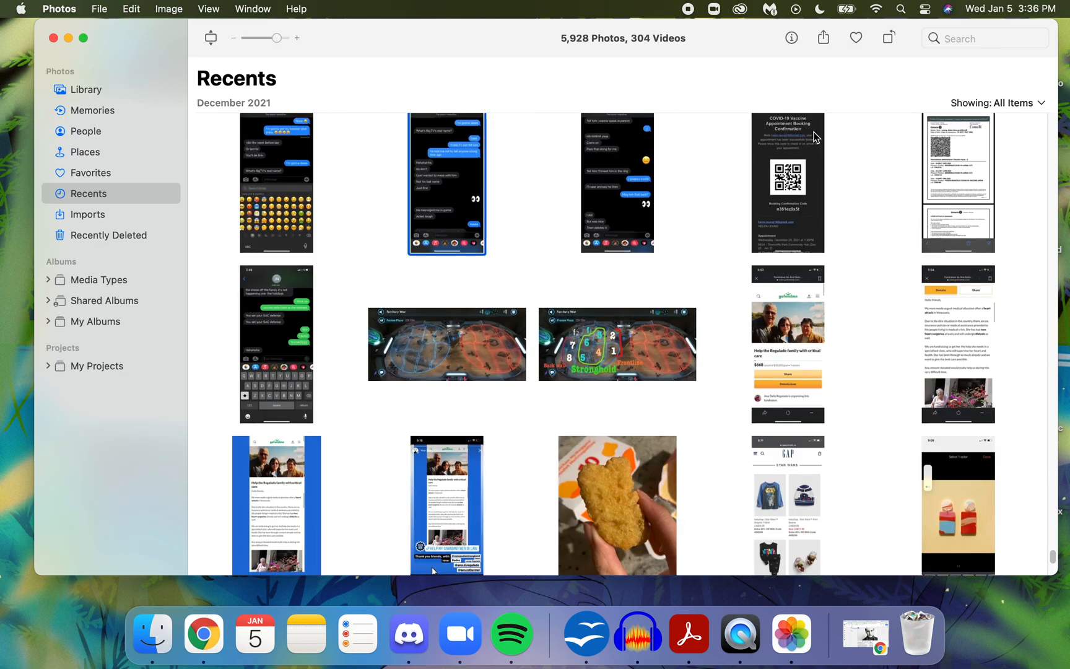
key(Down)
key(Down)
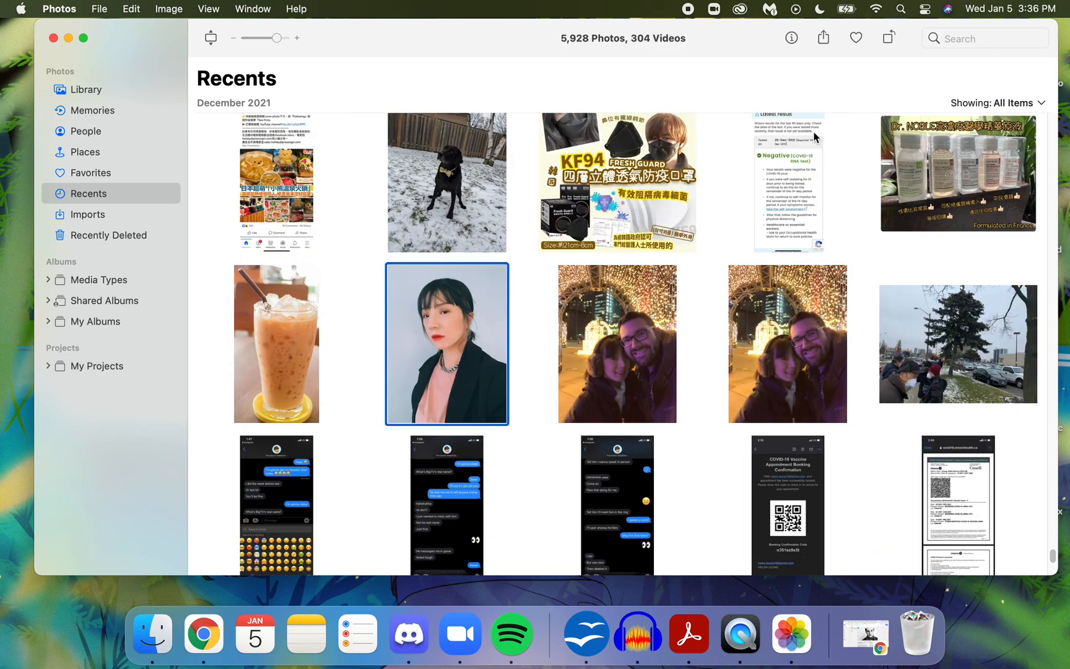
- Copy the portrait with the dark blazer and pink top from Photos to the desktop, clear the open windows and switch back to Chrome
drag(450, 345, 0, 438)
click(68, 38)
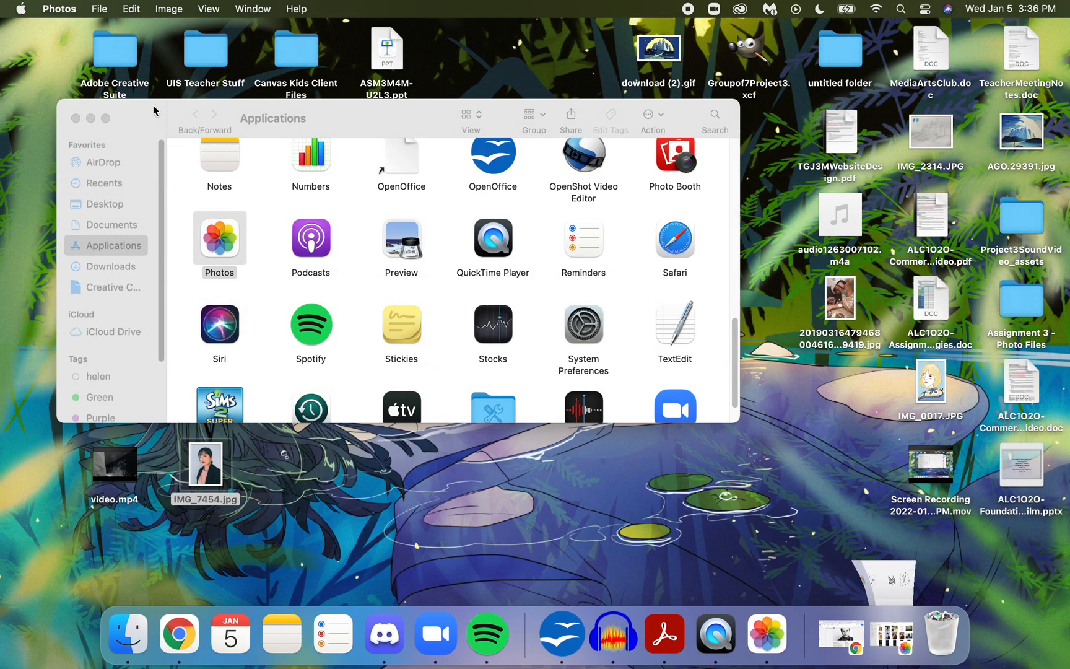
click(76, 117)
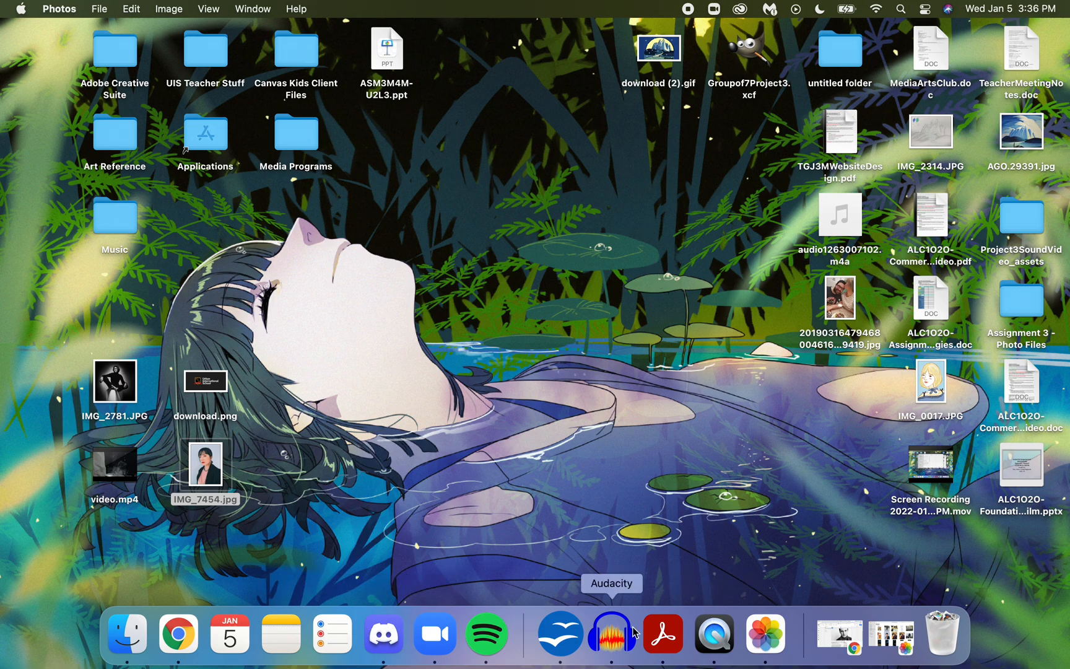
click(177, 626)
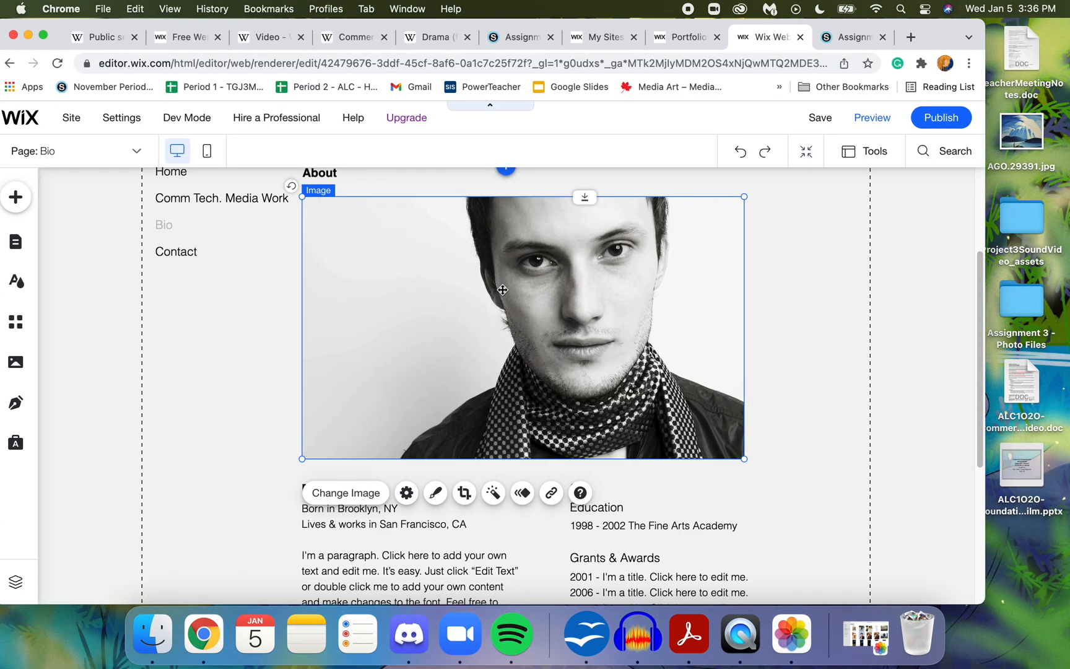
- Upload IMG_7454.jpg from the Desktop folder to the site files as the replacement for the Bio page portrait
double_click(502, 289)
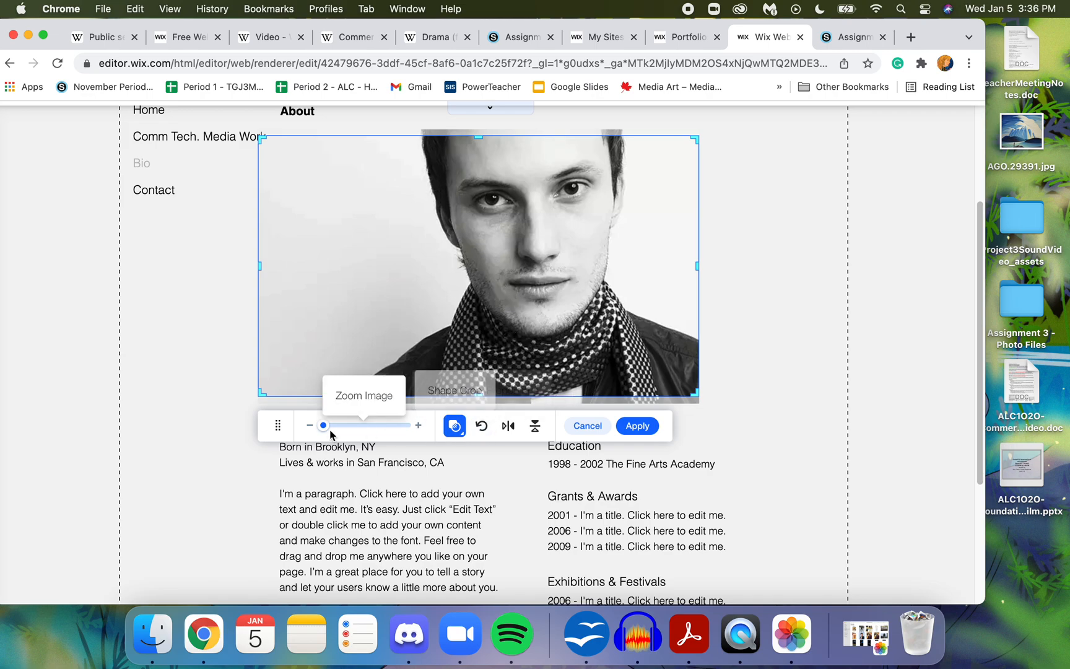
click(588, 425)
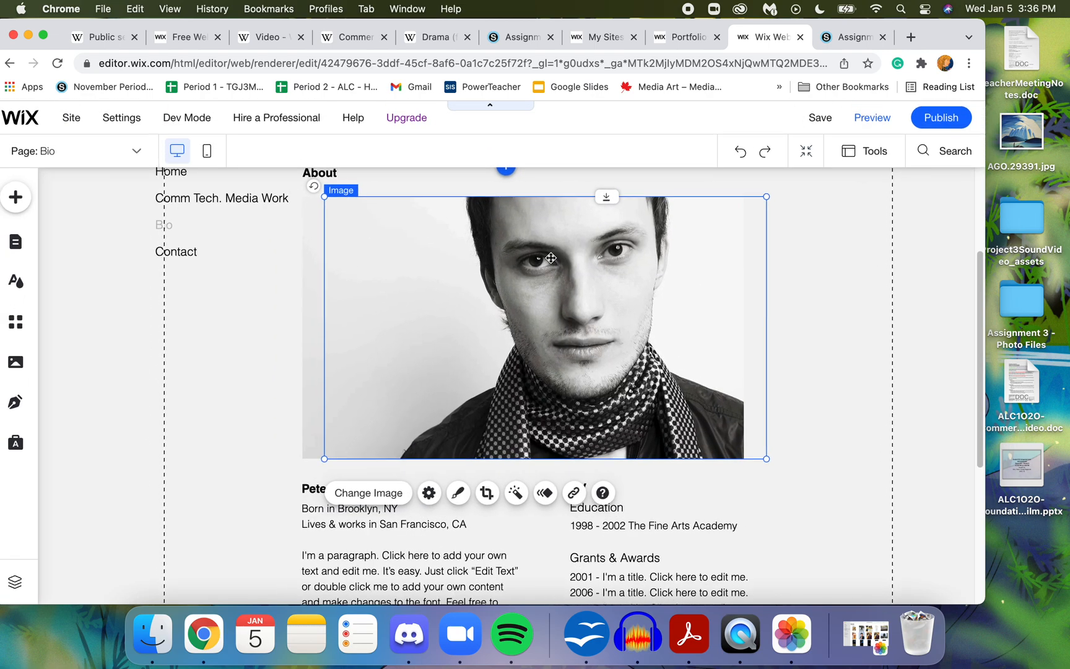
click(334, 494)
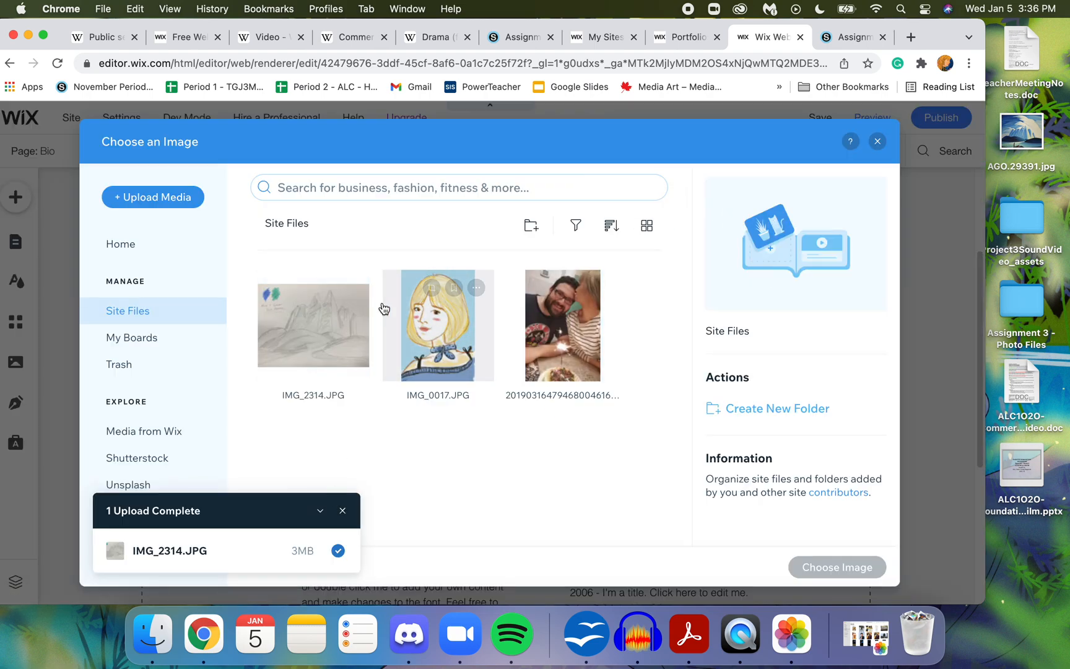
click(149, 198)
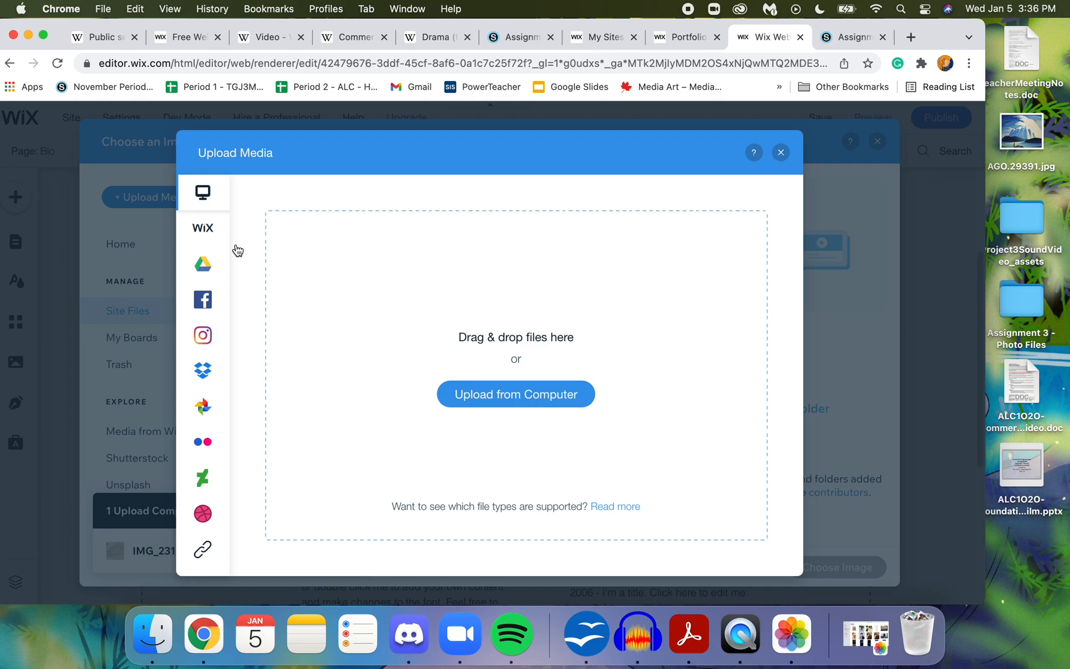
click(510, 397)
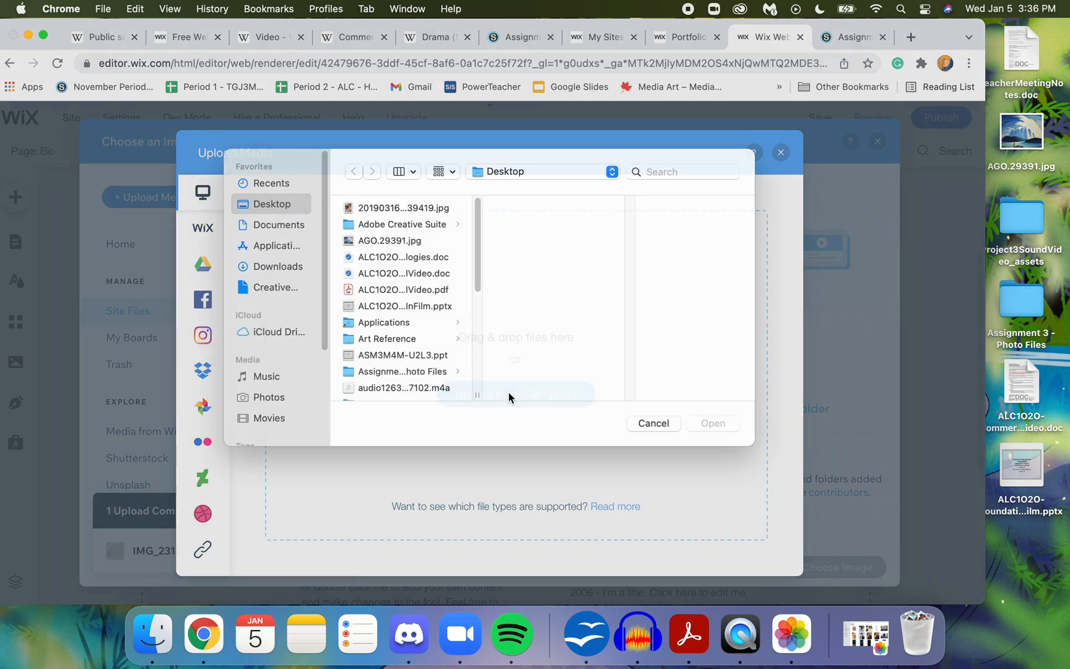
drag(473, 287, 477, 348)
click(374, 325)
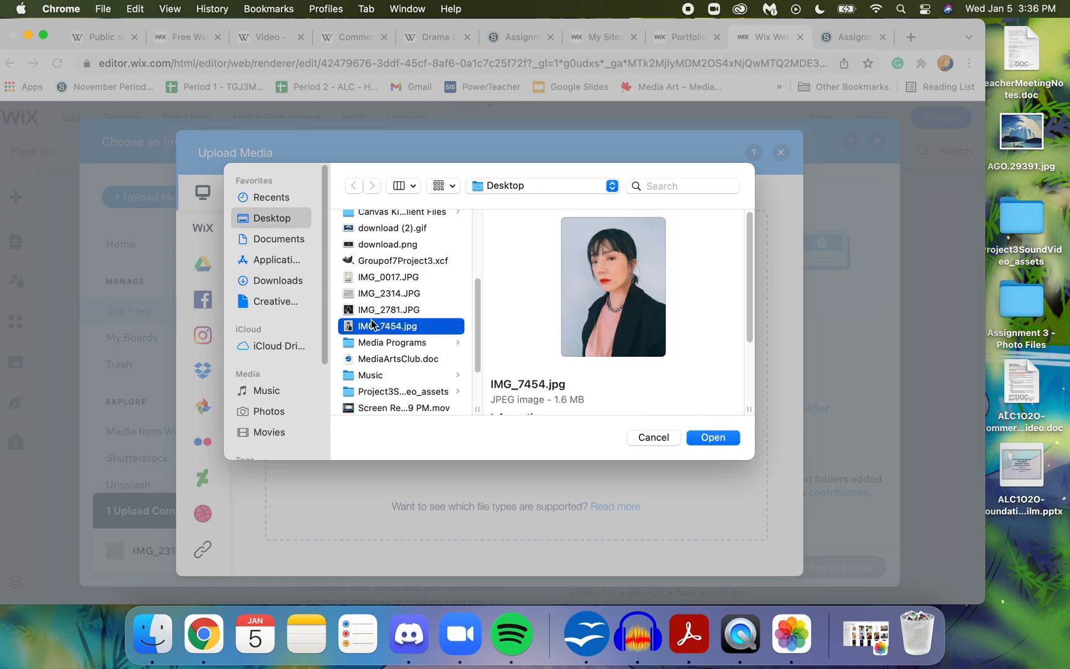
click(724, 441)
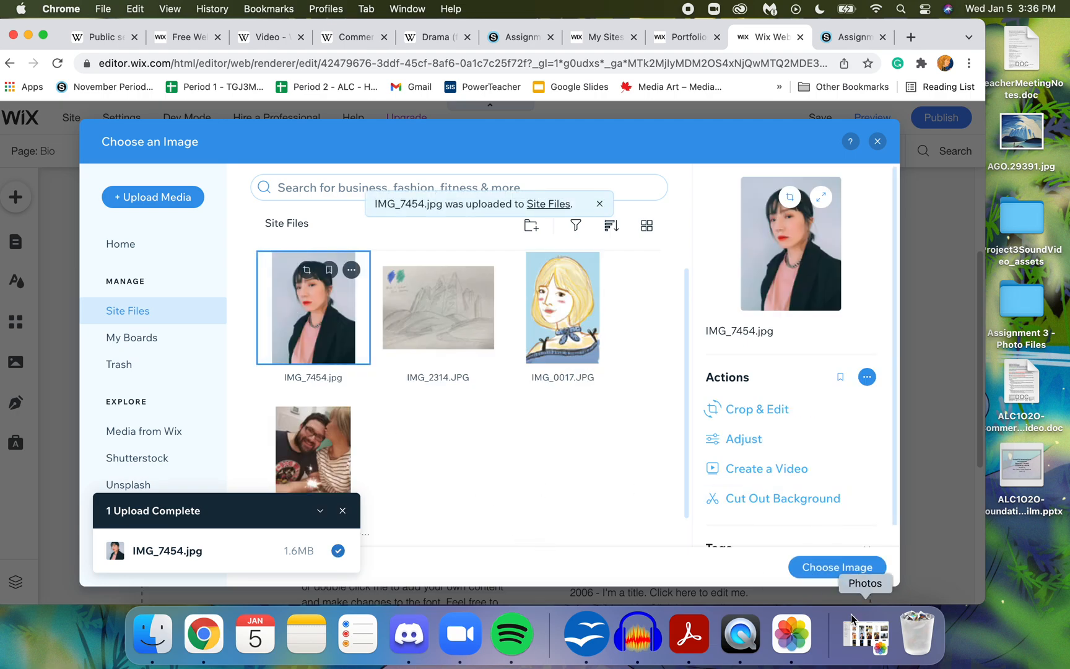
- Place IMG_7454.jpg in the existing Bio image frame, shift it slightly, and delete that image from the page
click(857, 571)
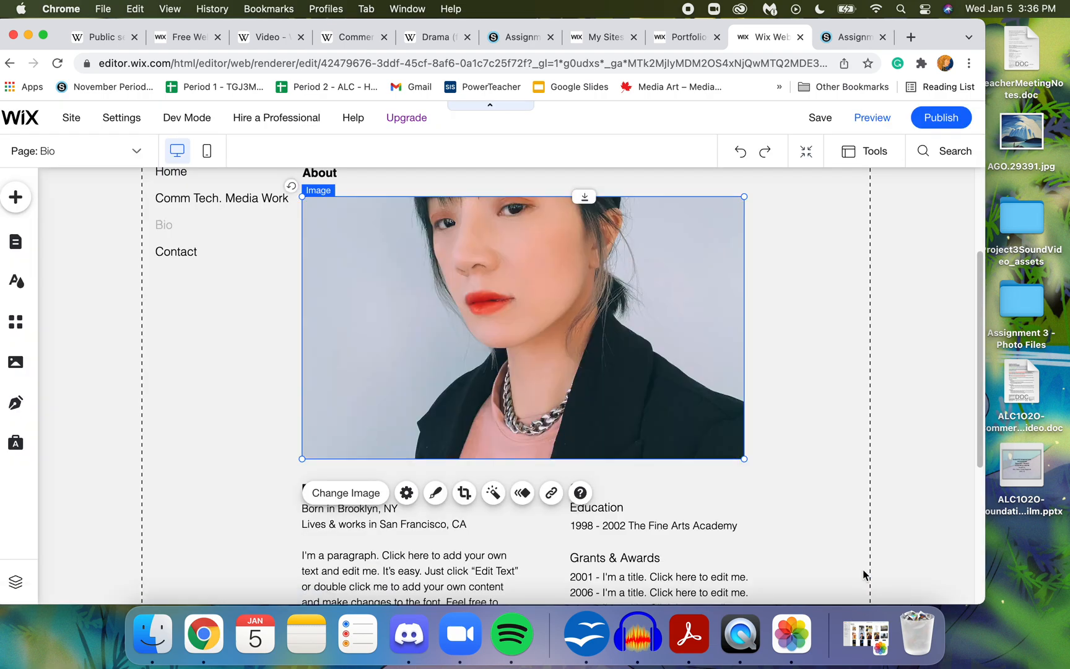
mouse_move(587, 337)
mouse_down()
mouse_move(585, 358)
mouse_move(591, 334)
mouse_up()
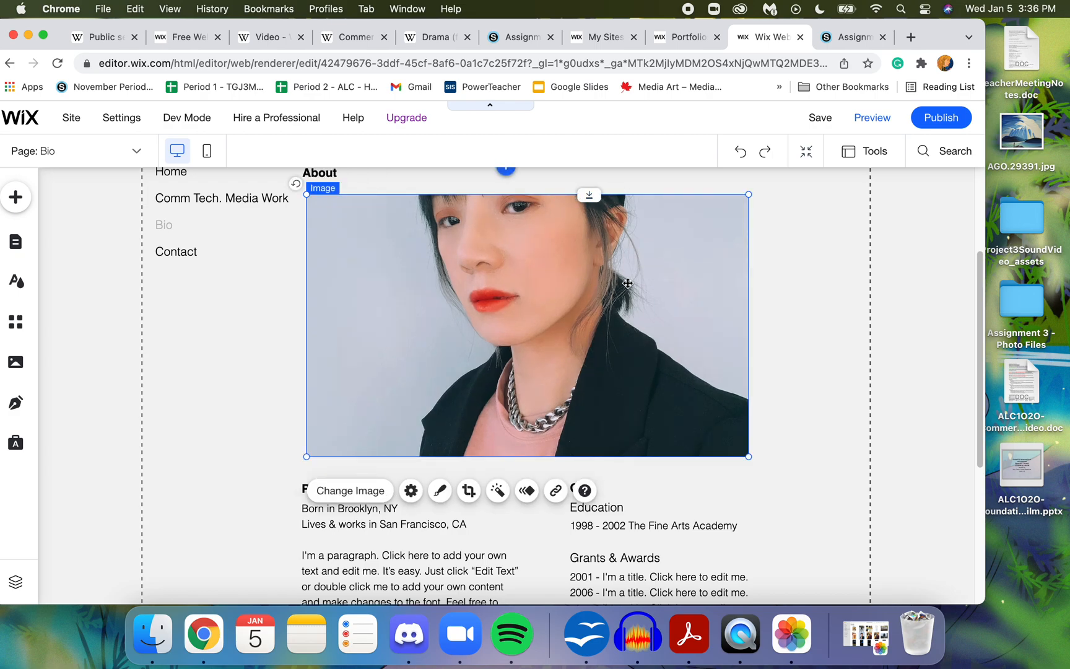
key(Delete)
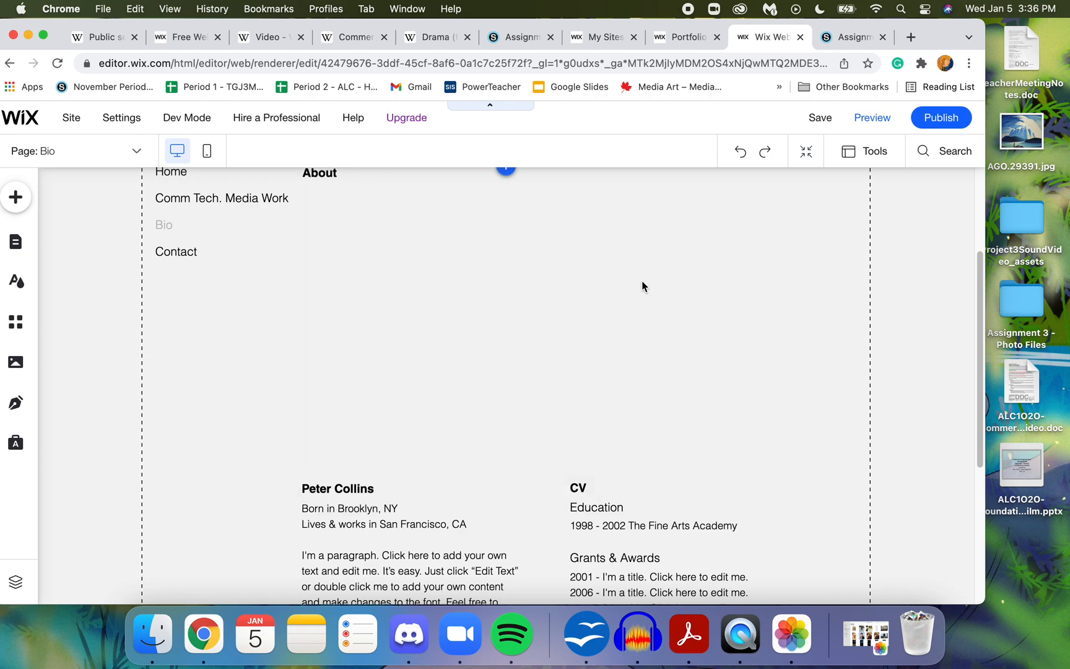
- Add IMG_7454.jpg from the uploaded site files to the Bio page as a new image
drag(946, 12, 970, 19)
click(46, 199)
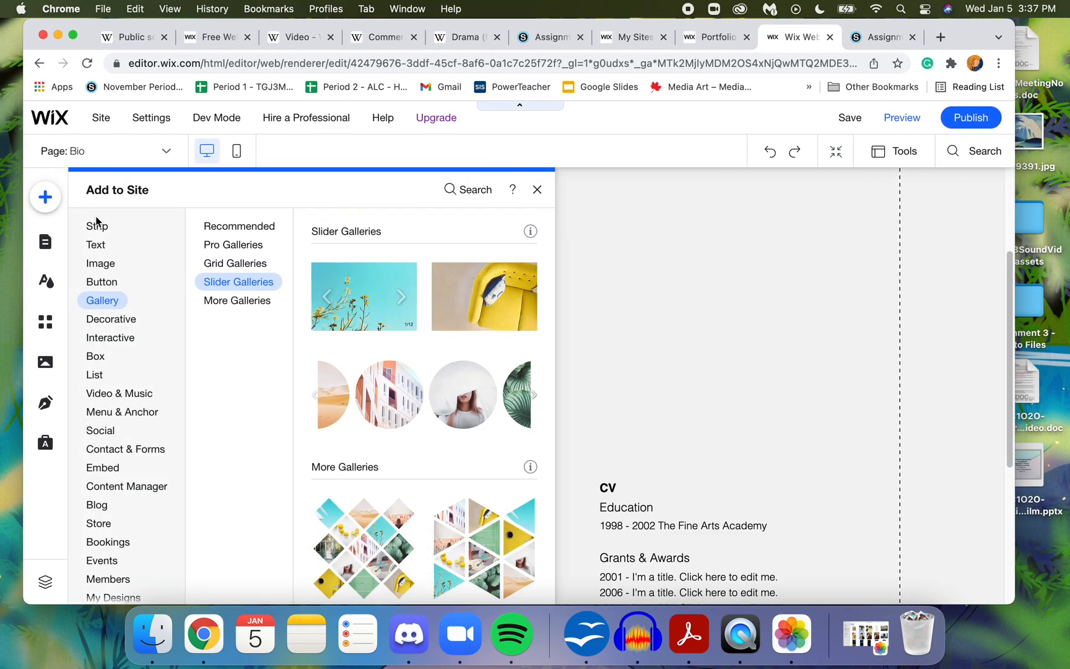
click(99, 263)
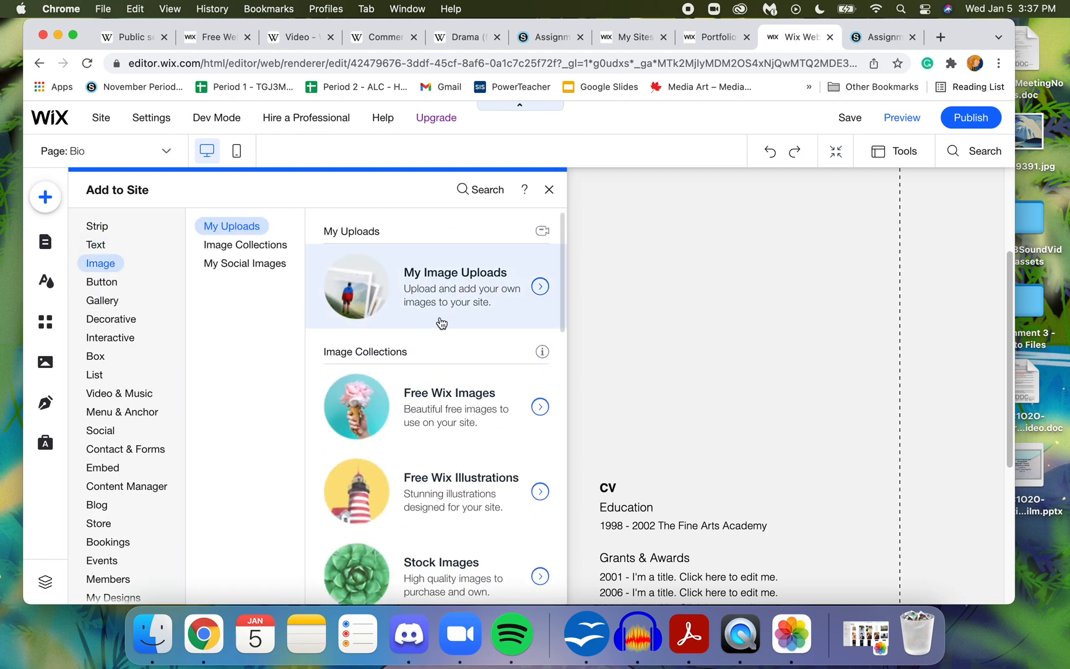
click(440, 299)
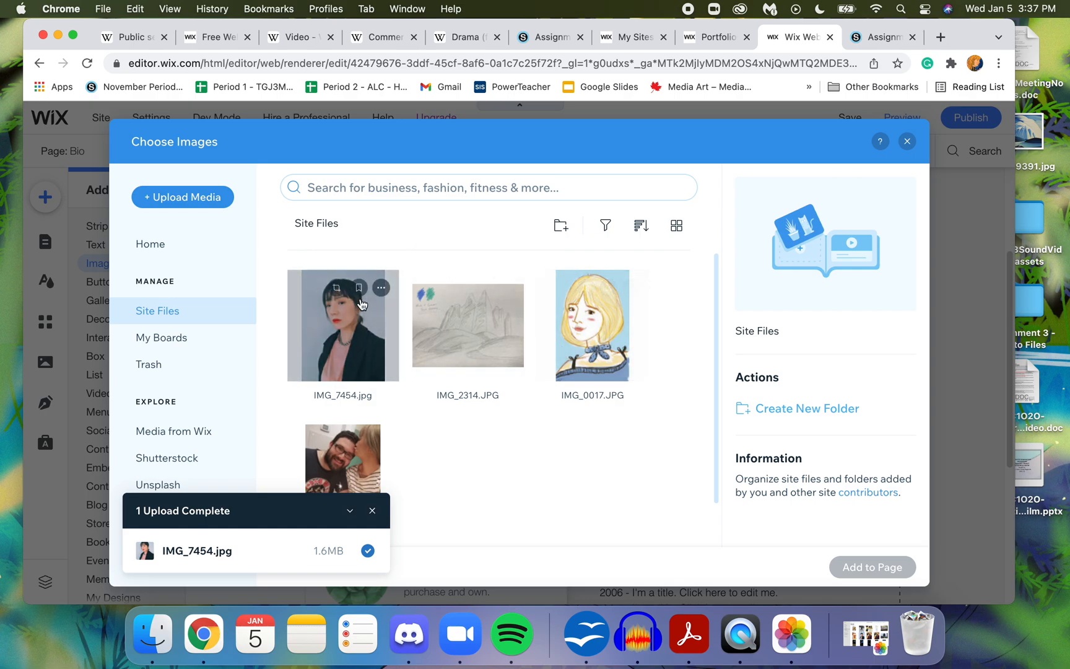
click(907, 141)
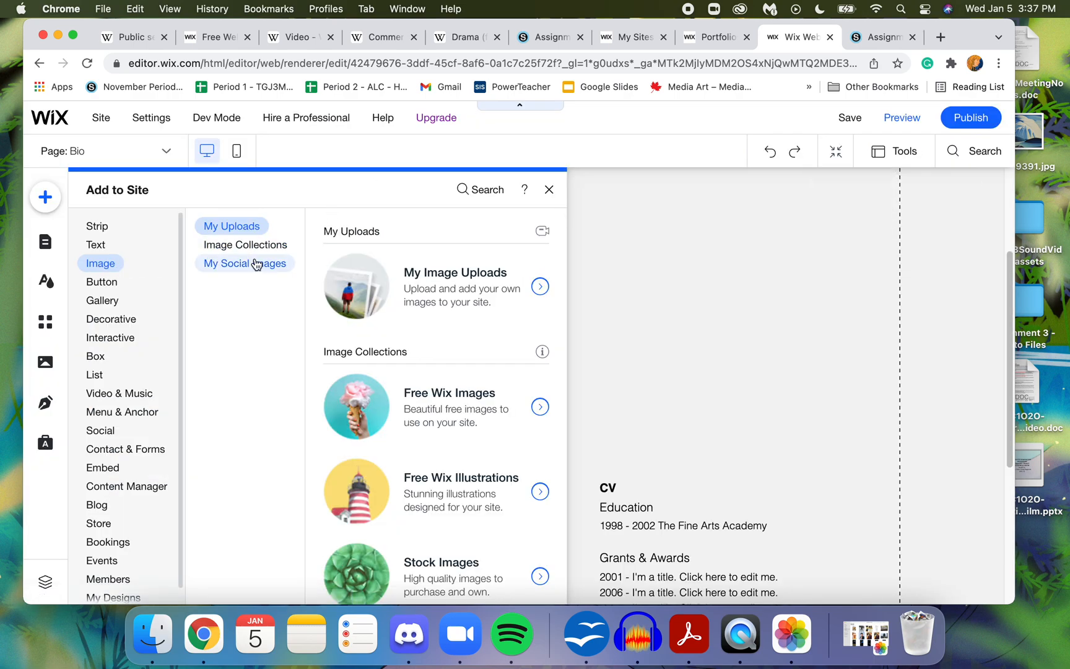
click(423, 282)
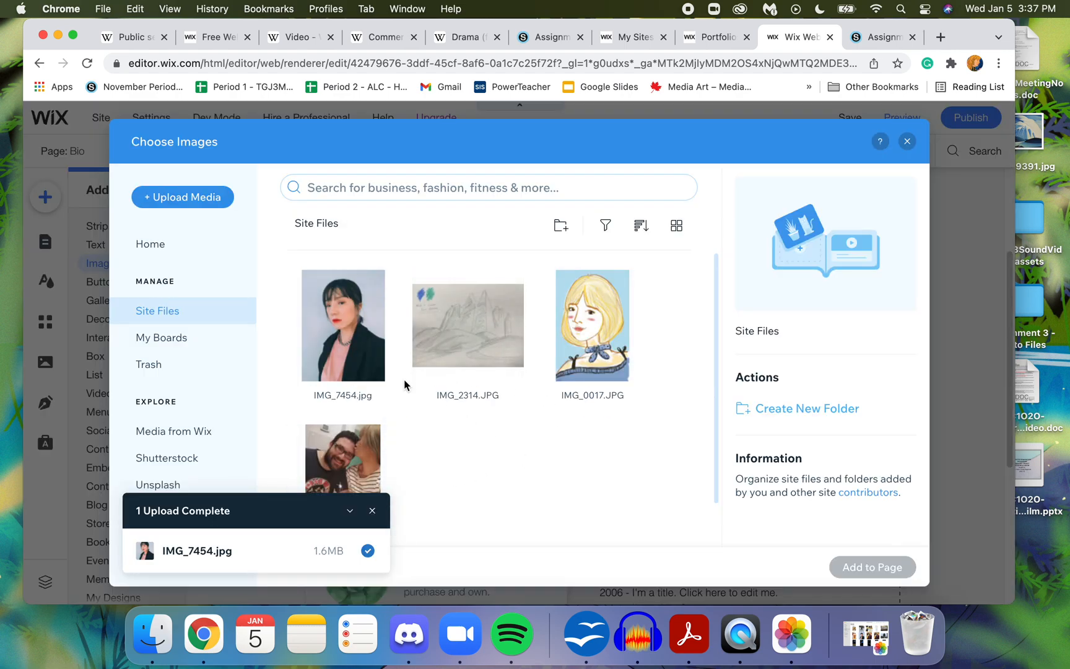
click(331, 337)
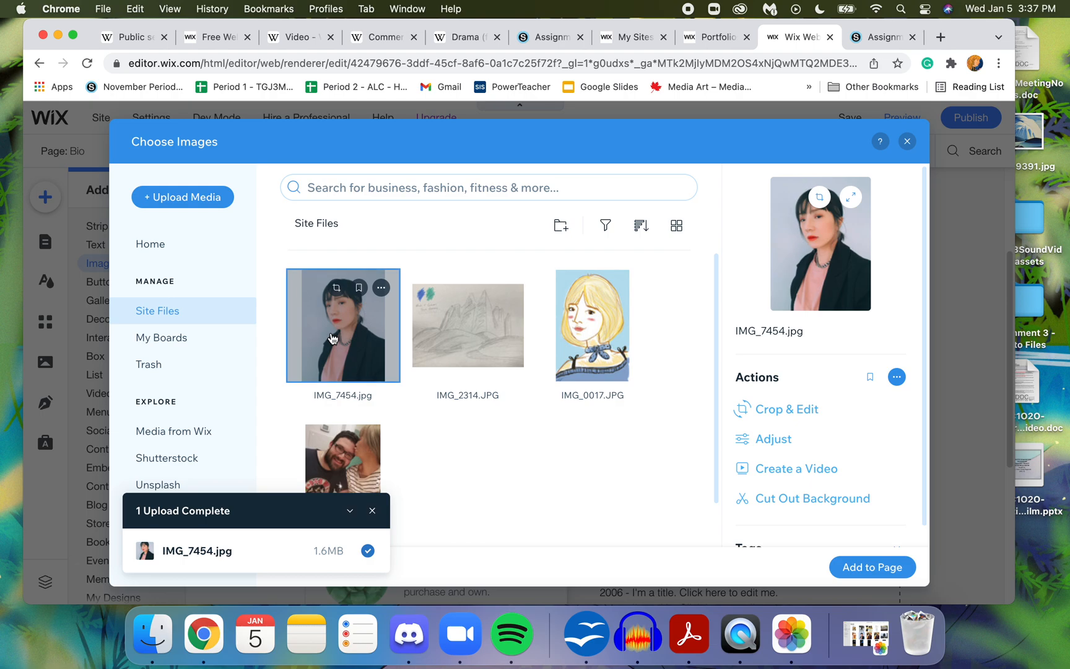
click(862, 563)
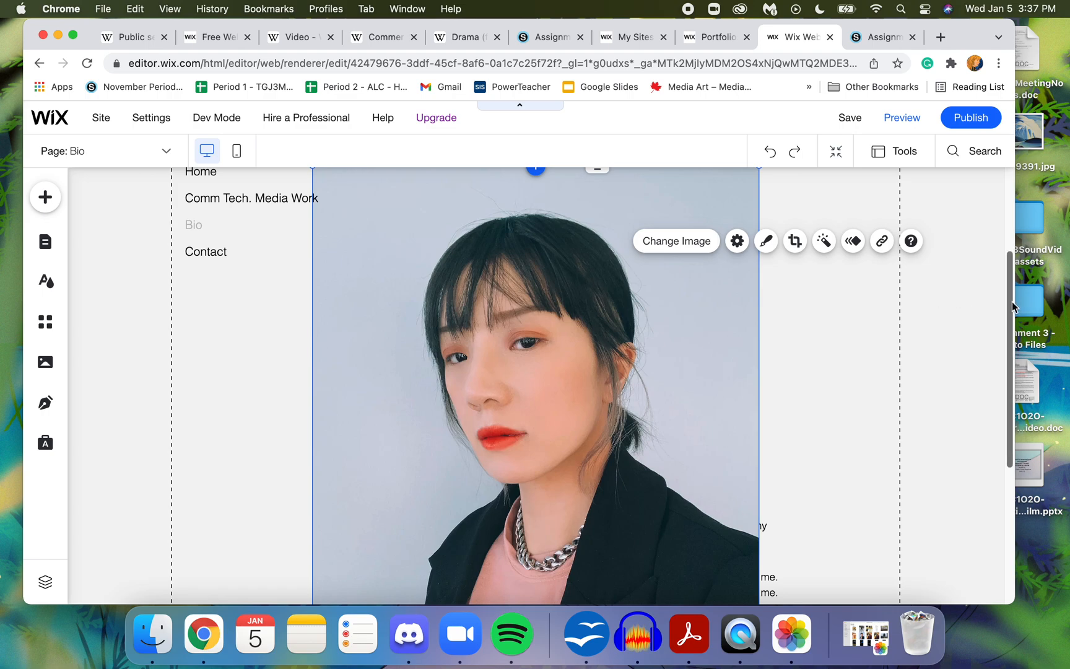
scroll(1010, 293, up, 2)
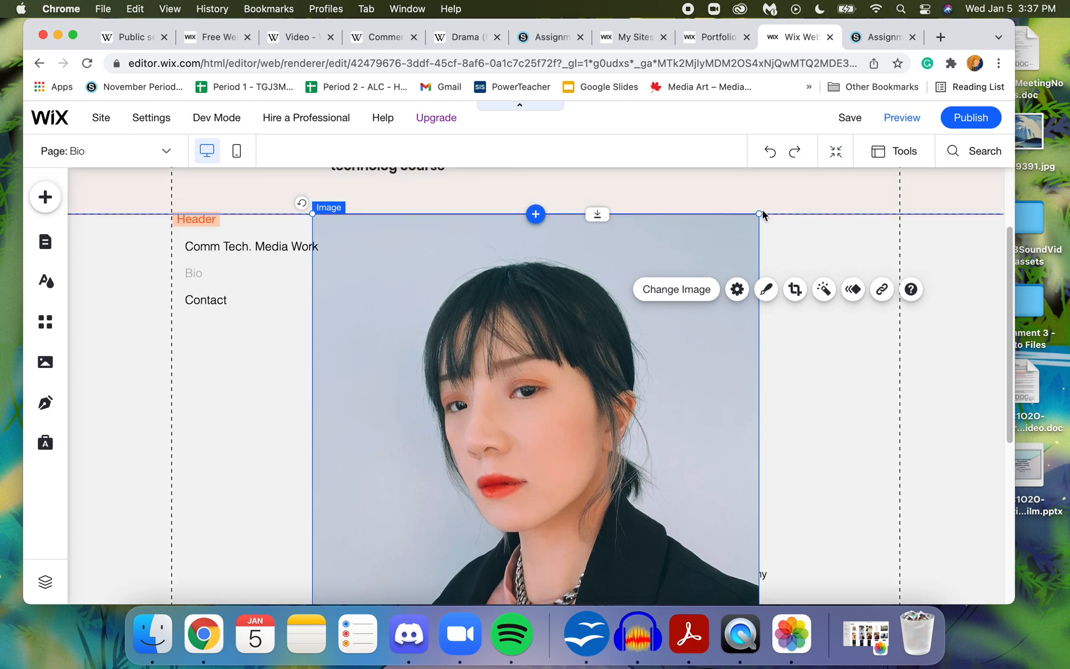
- Shrink the new portrait on the Bio page and position it between the About heading and the biography text, aligned with both
drag(762, 214, 507, 478)
drag(449, 575, 469, 323)
drag(560, 555, 510, 489)
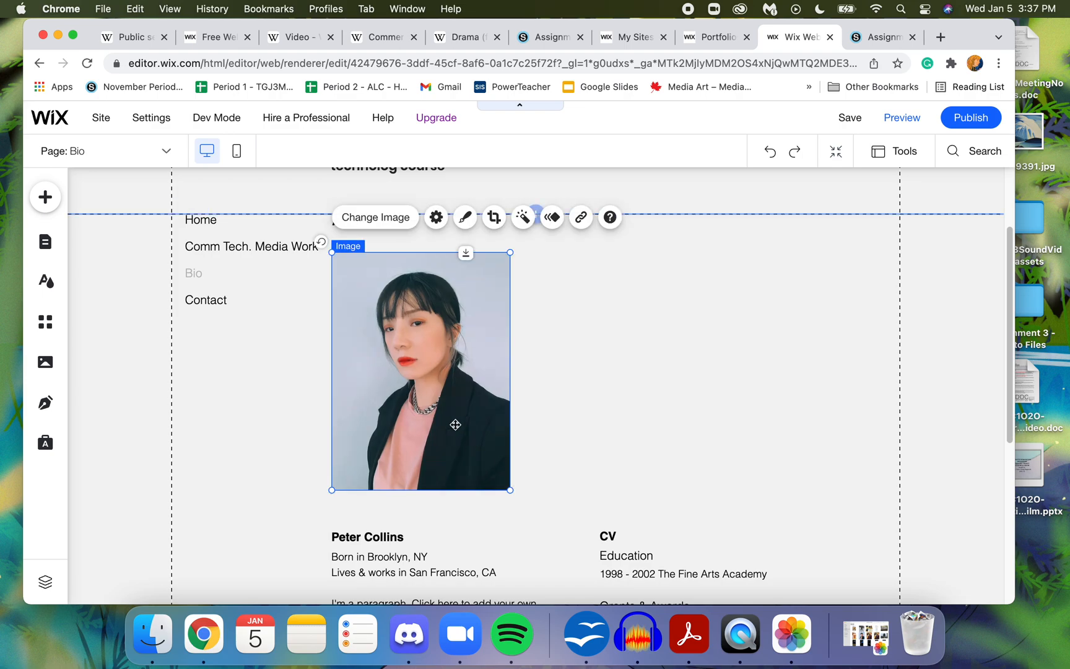
click(596, 341)
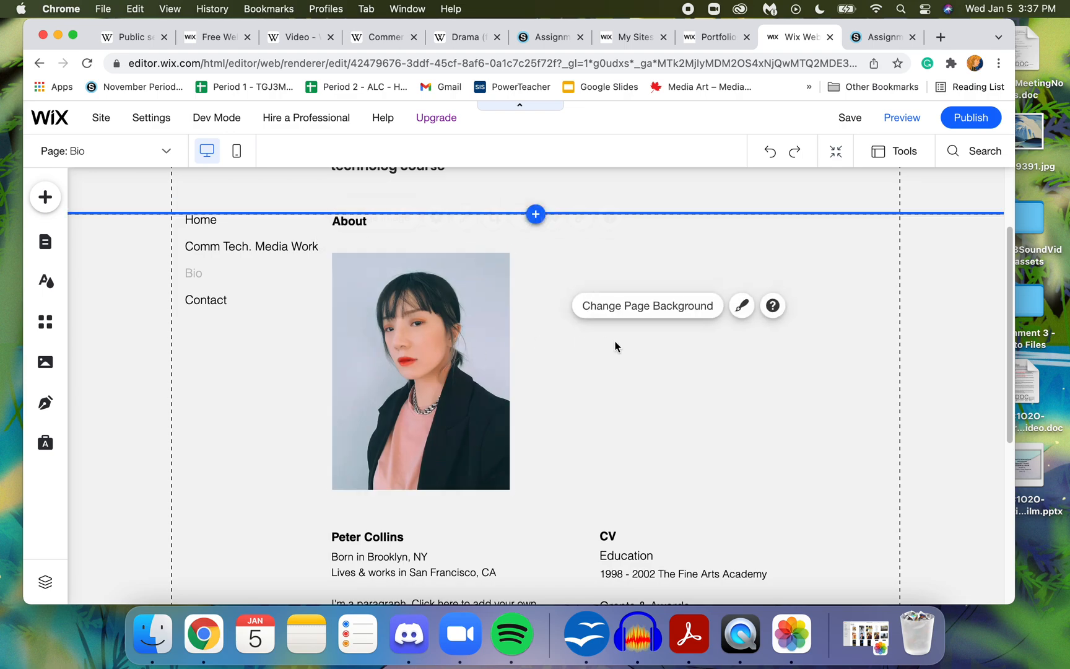
- Extend the Bio page's About heading to read "About Me:" followed by the site owner's first name
click(356, 224)
double_click(361, 221)
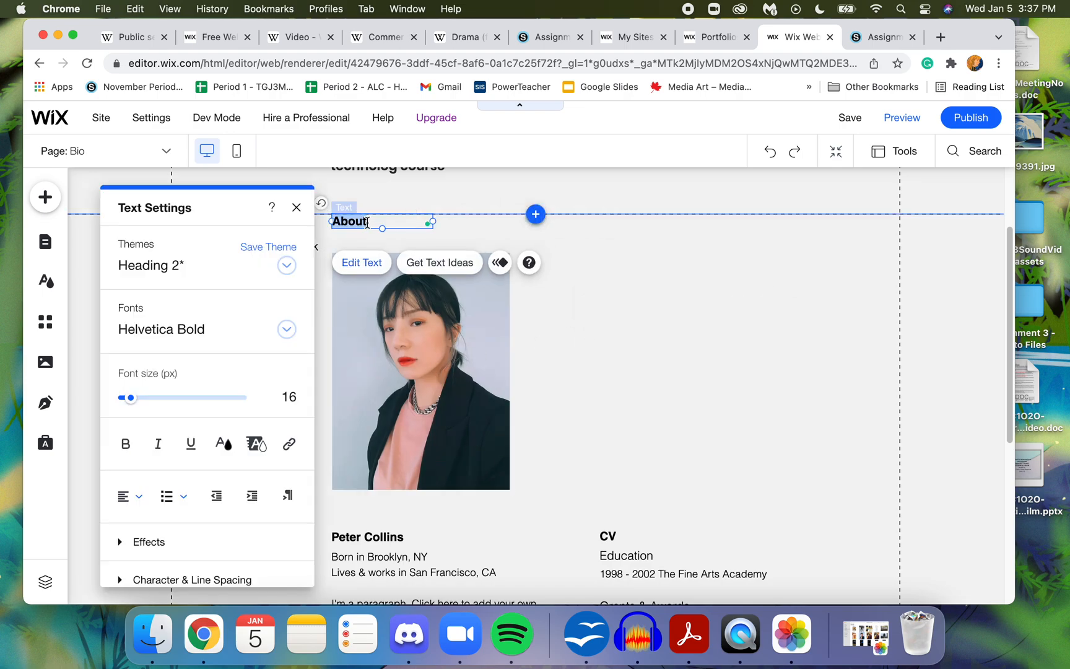
click(371, 223)
text(Me: Helen)
click(632, 289)
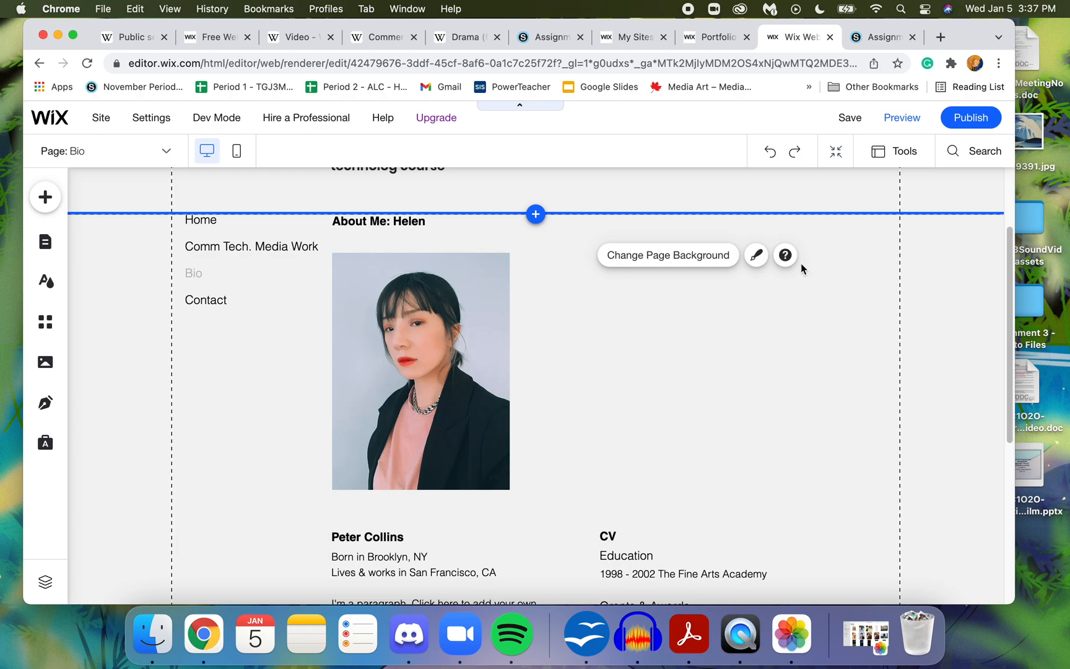
- Replace the placeholder name above the biography paragraph with the site owner's full name
drag(1010, 247, 1023, 389)
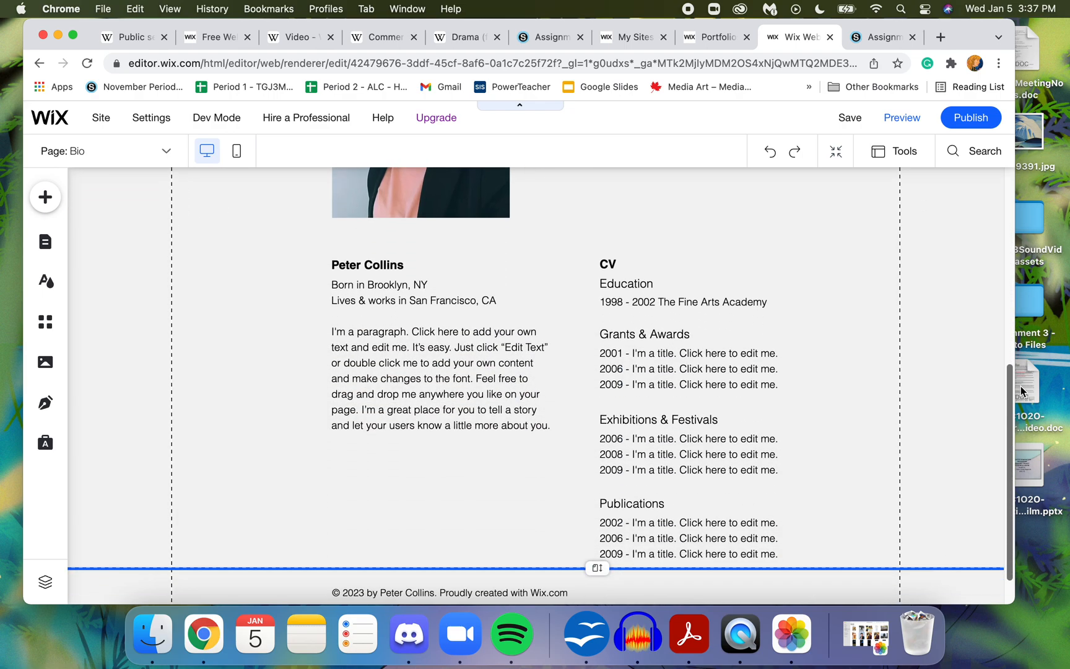
click(385, 267)
double_click(385, 266)
click(383, 265)
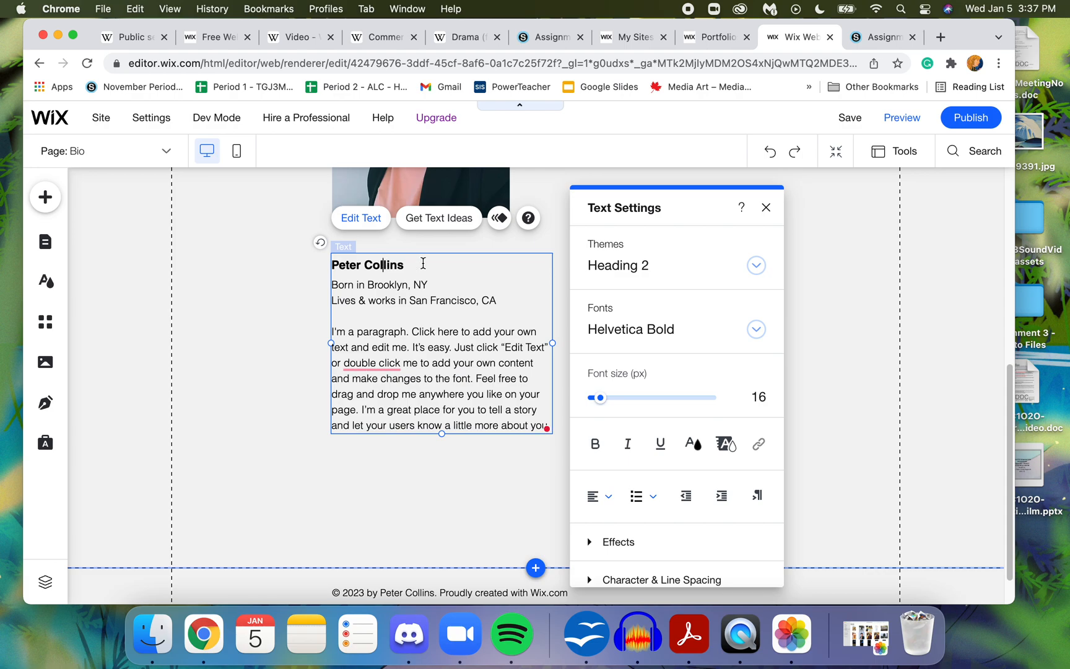
triple_click(422, 263)
text(Helen Leung)
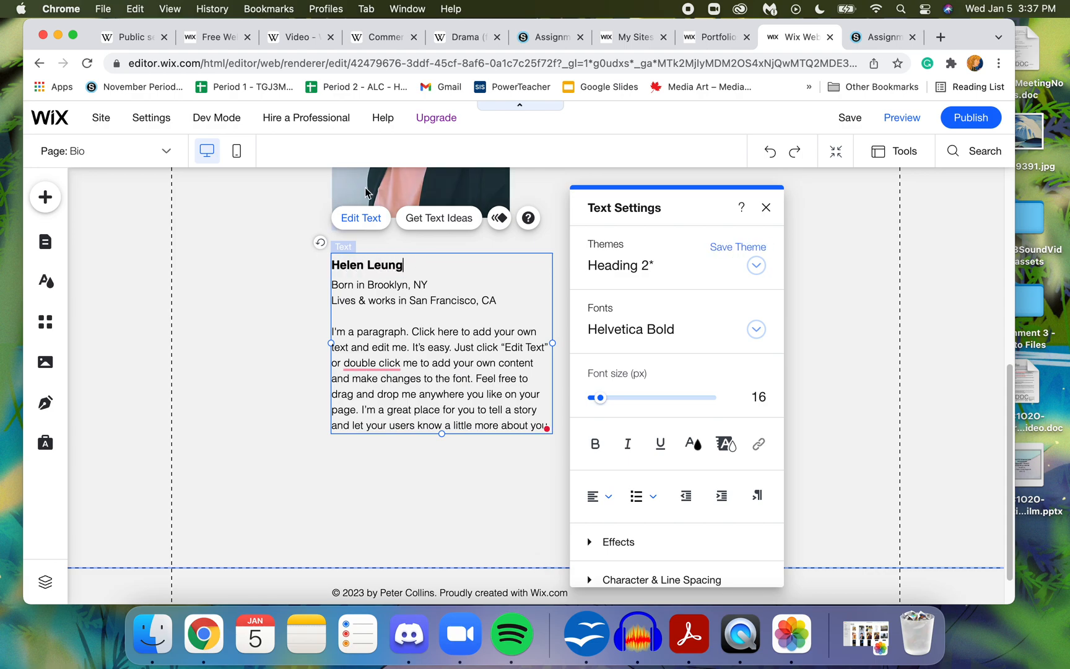
click(464, 347)
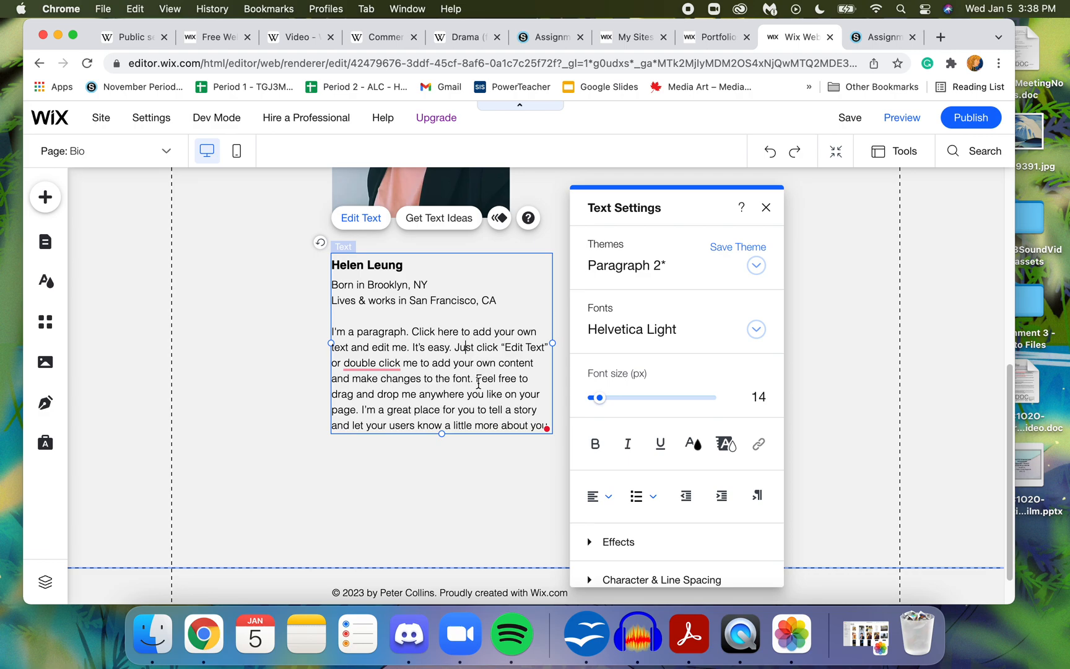
click(858, 353)
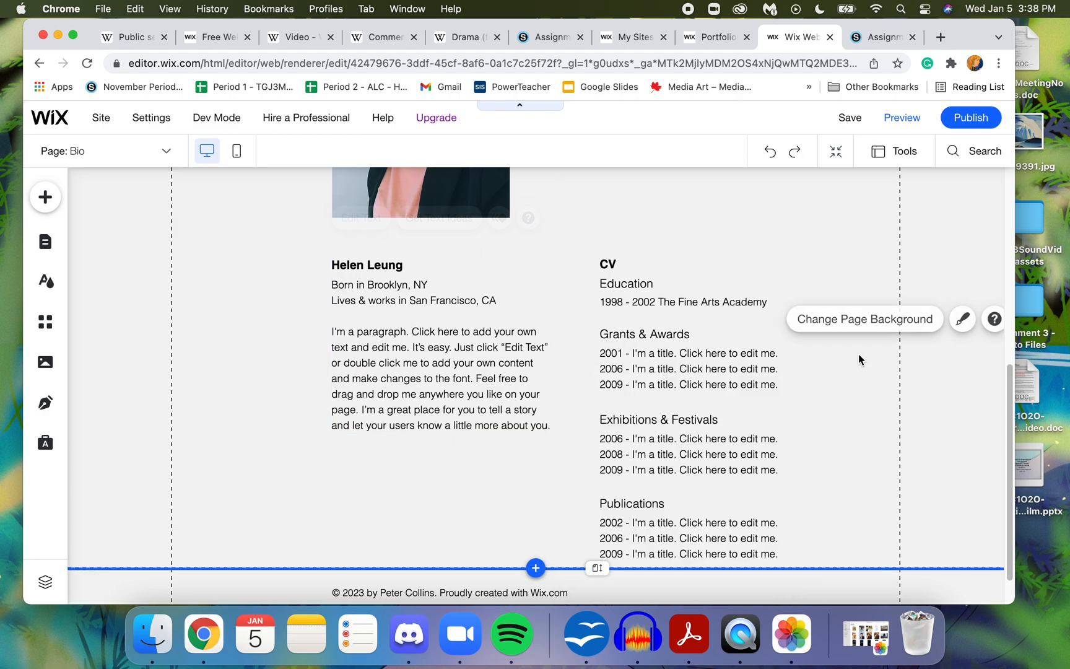
- Switch from the Bio page to the Contact page for editing
drag(1010, 390, 1006, 355)
click(620, 403)
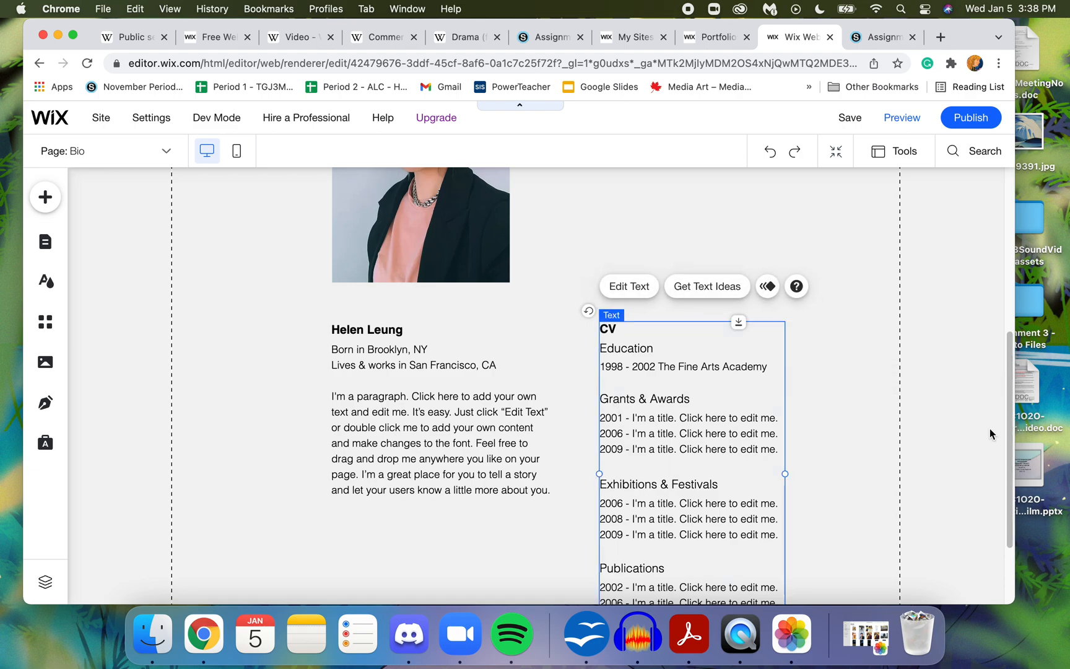
drag(1010, 424, 1011, 243)
double_click(218, 414)
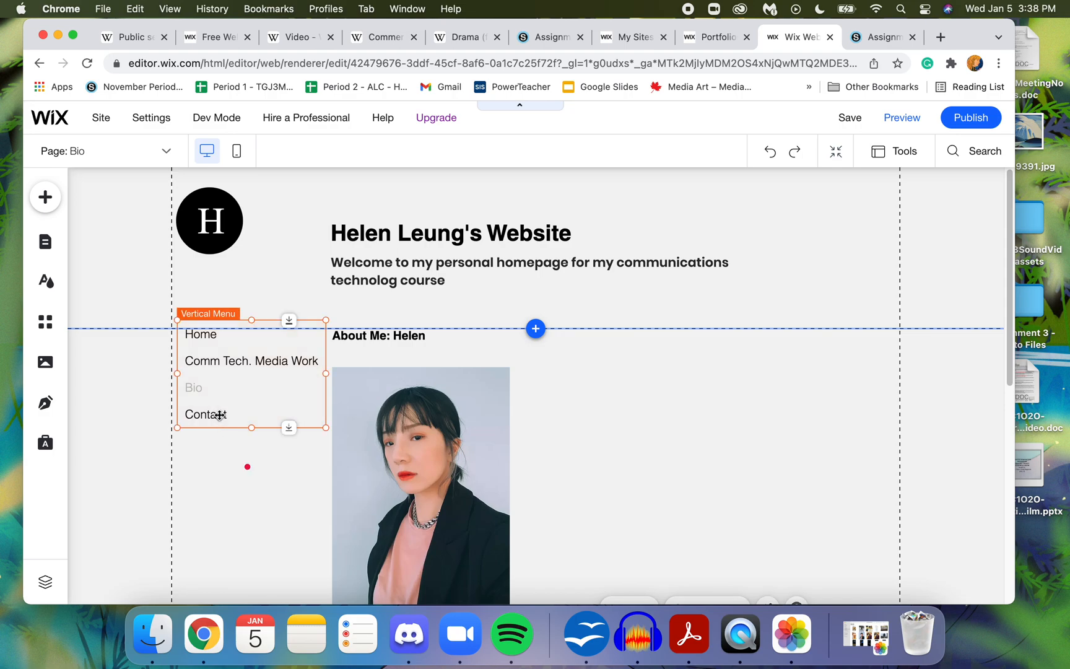
click(250, 370)
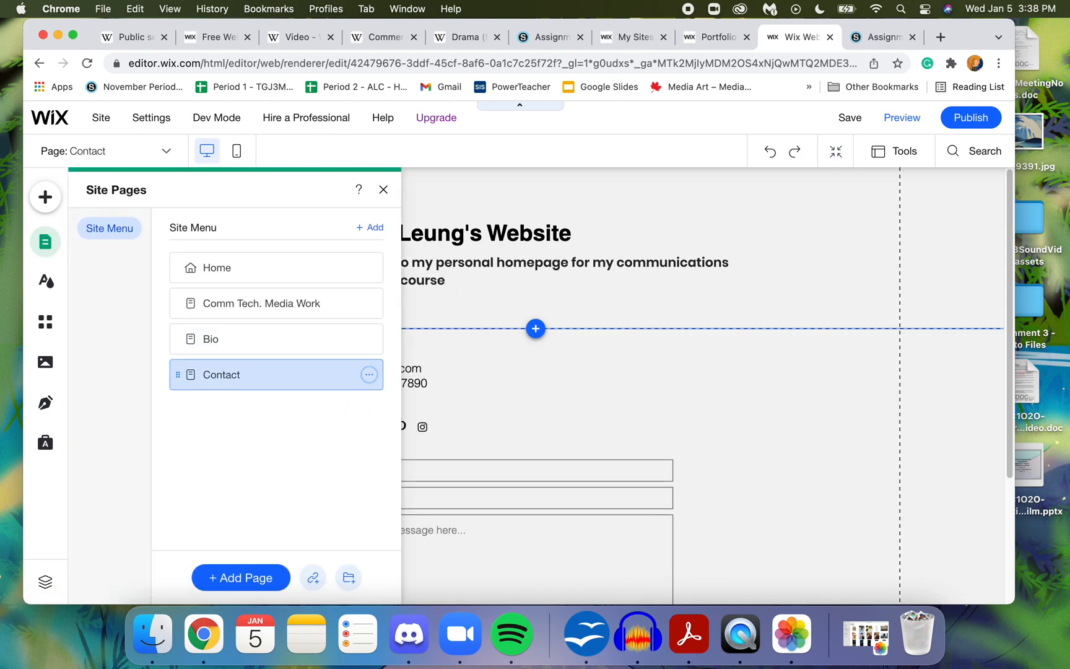
double_click(248, 375)
click(502, 433)
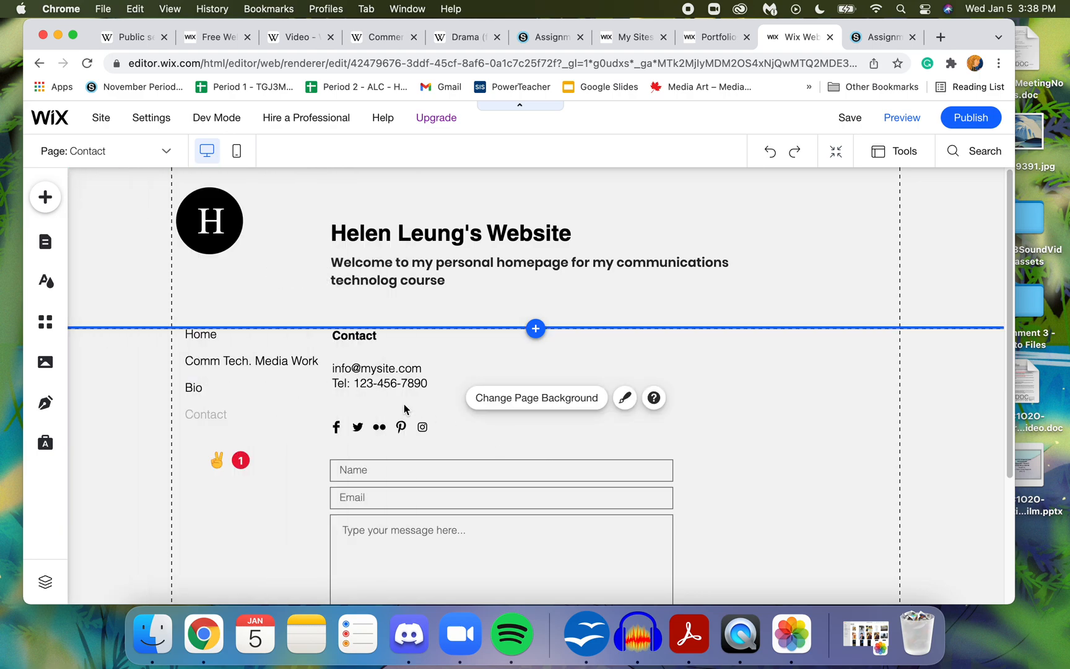
- Delete the telephone line from the Contact page's text block, keeping the e-mail line
click(370, 372)
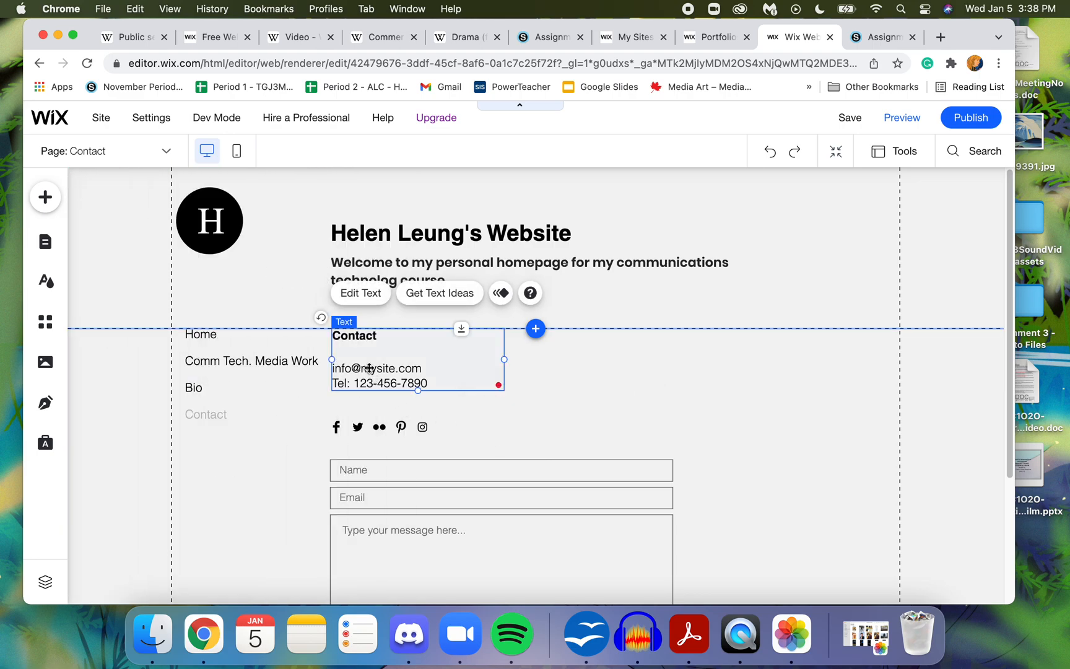
double_click(375, 367)
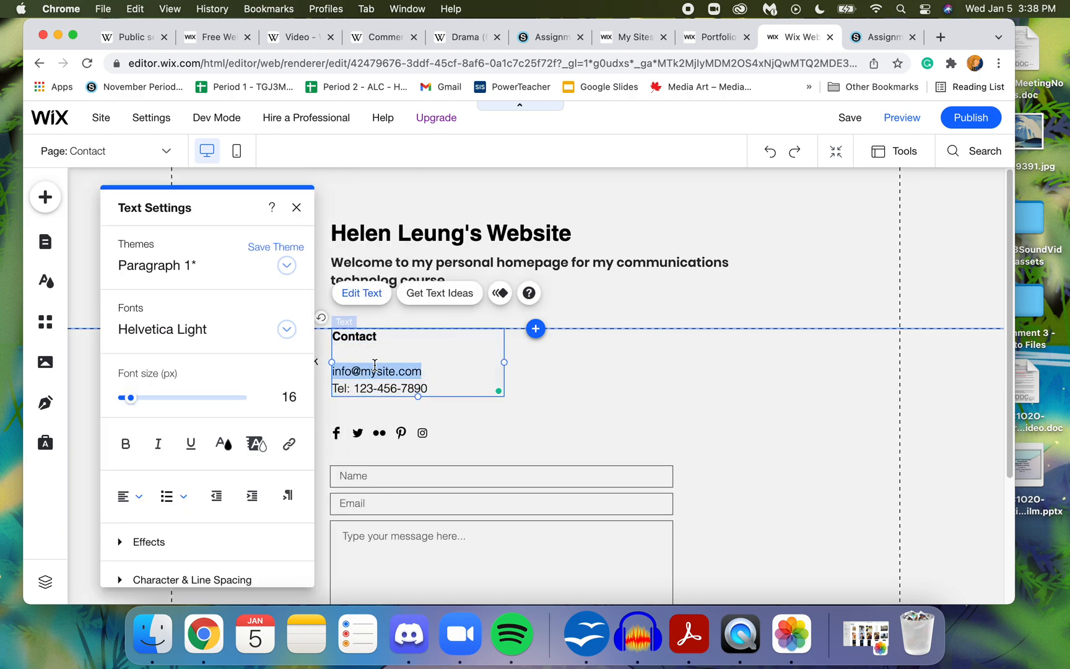
drag(438, 388, 329, 388)
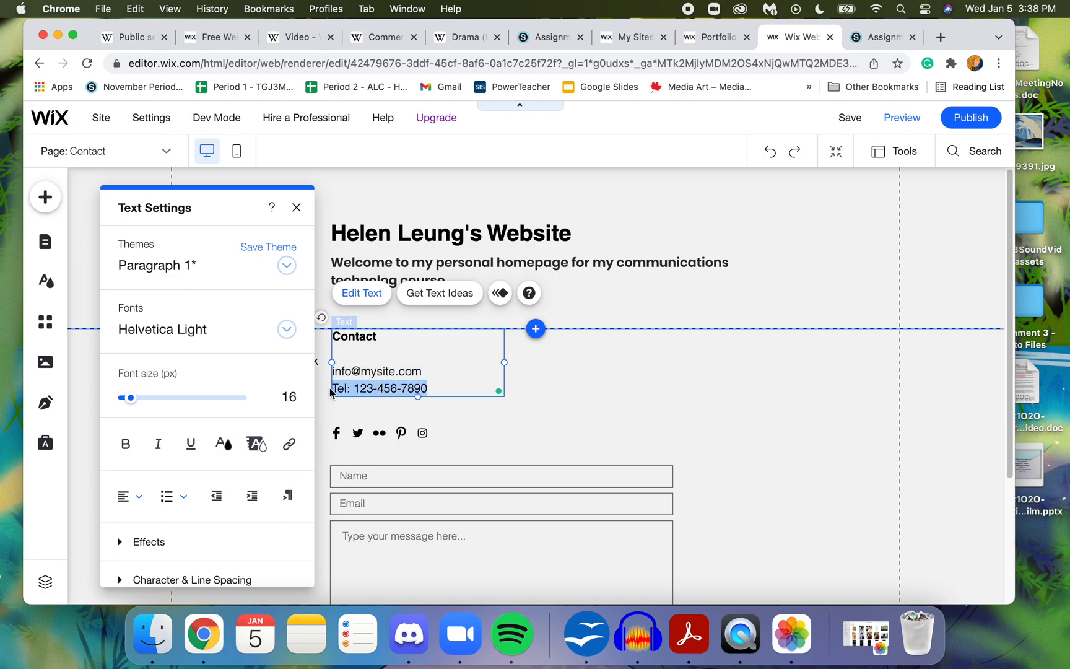
key(BackSpace)
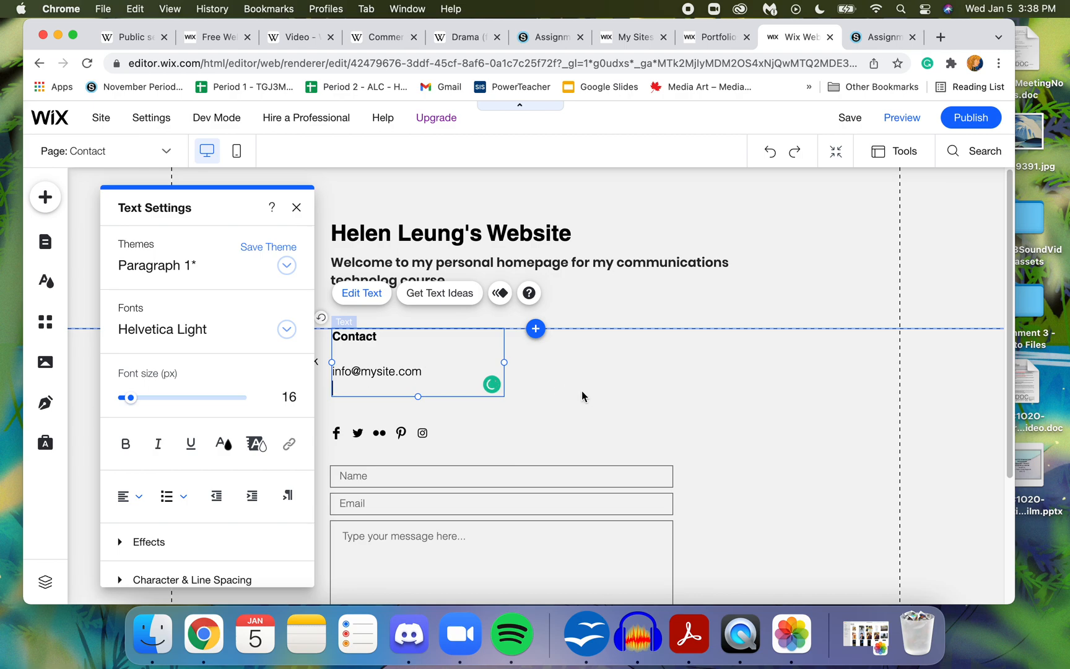
click(395, 356)
triple_click(385, 369)
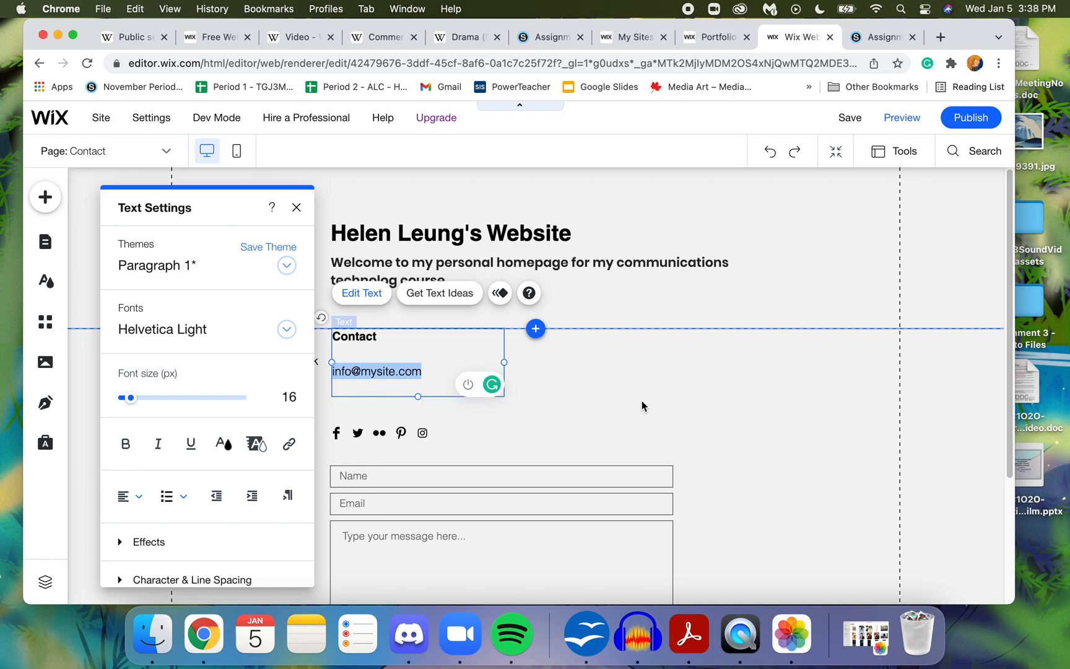
click(641, 402)
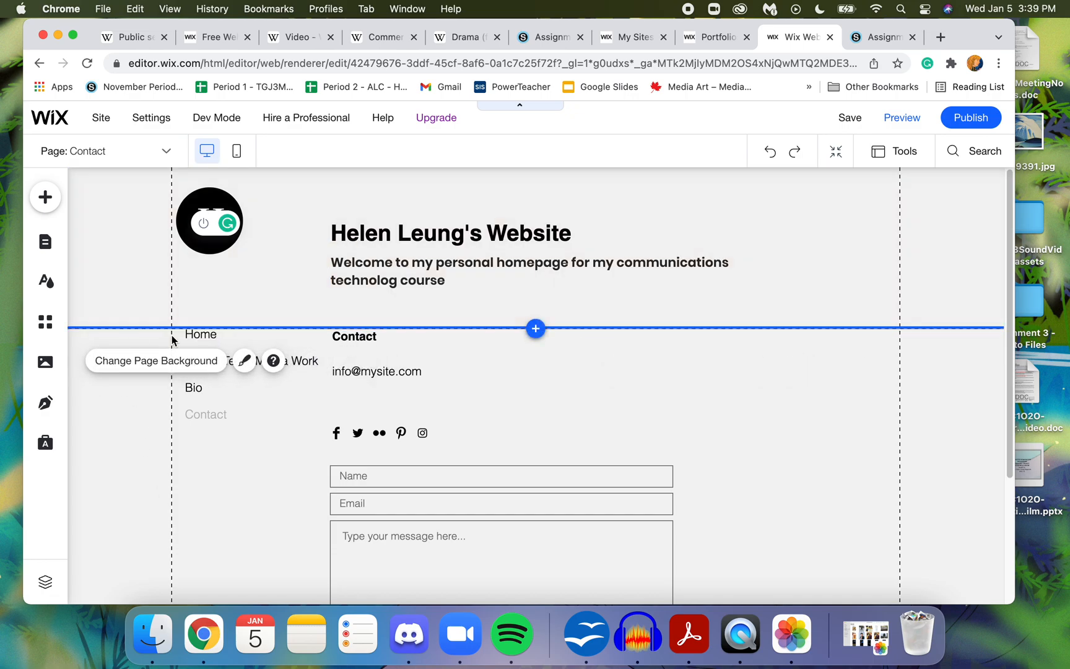
- Browse the elements that can be added to the site, including strips, galleries and contact forms
click(44, 198)
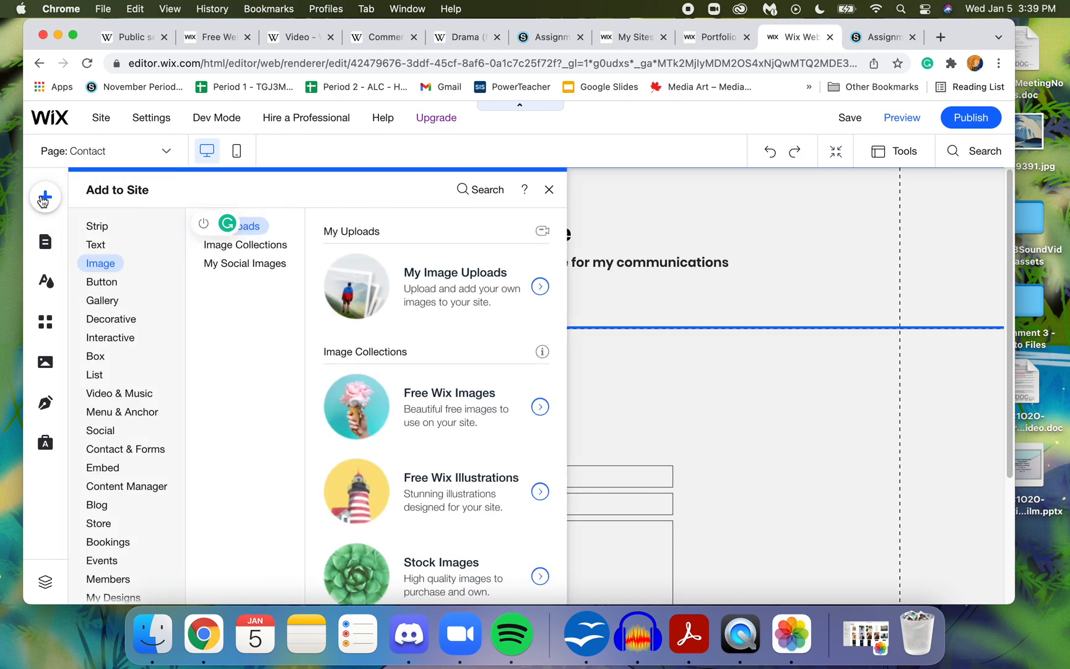
click(95, 230)
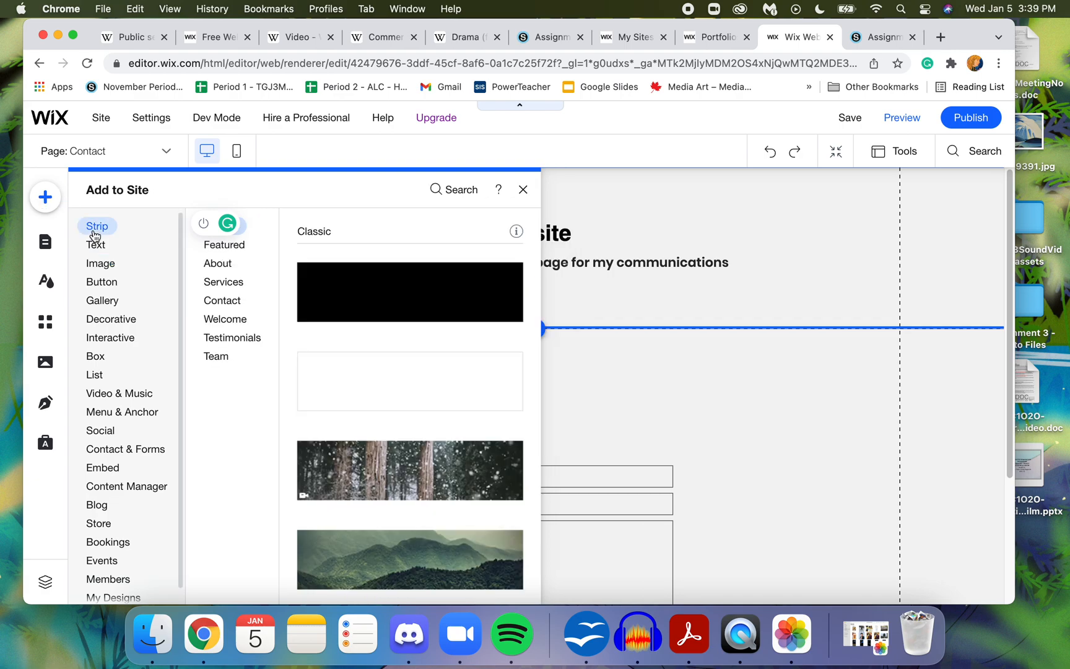
click(121, 305)
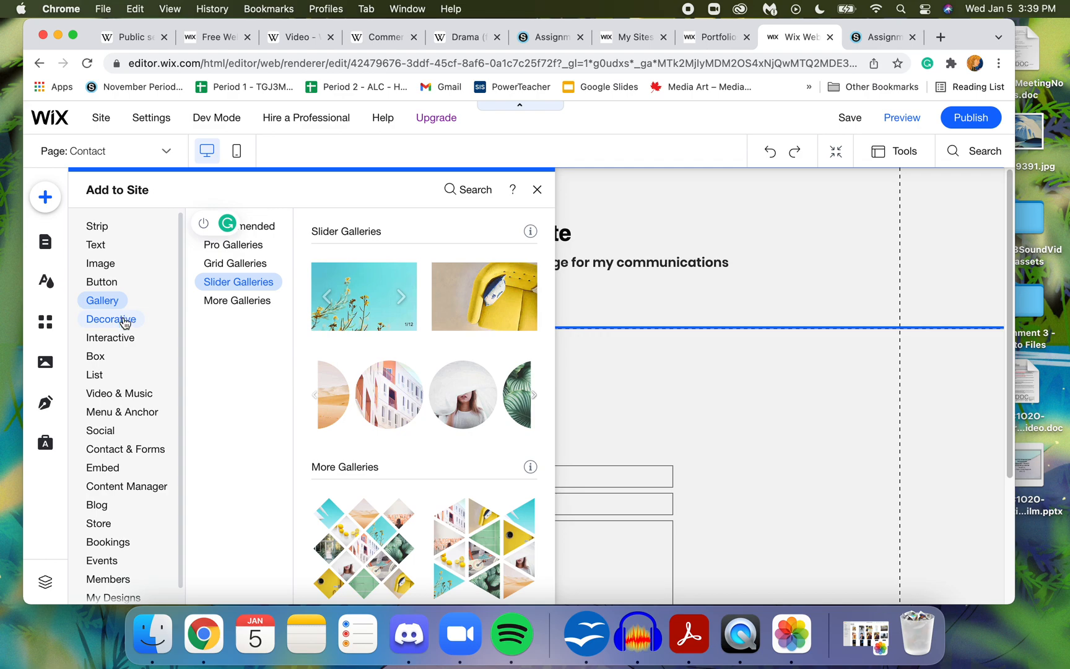
click(121, 448)
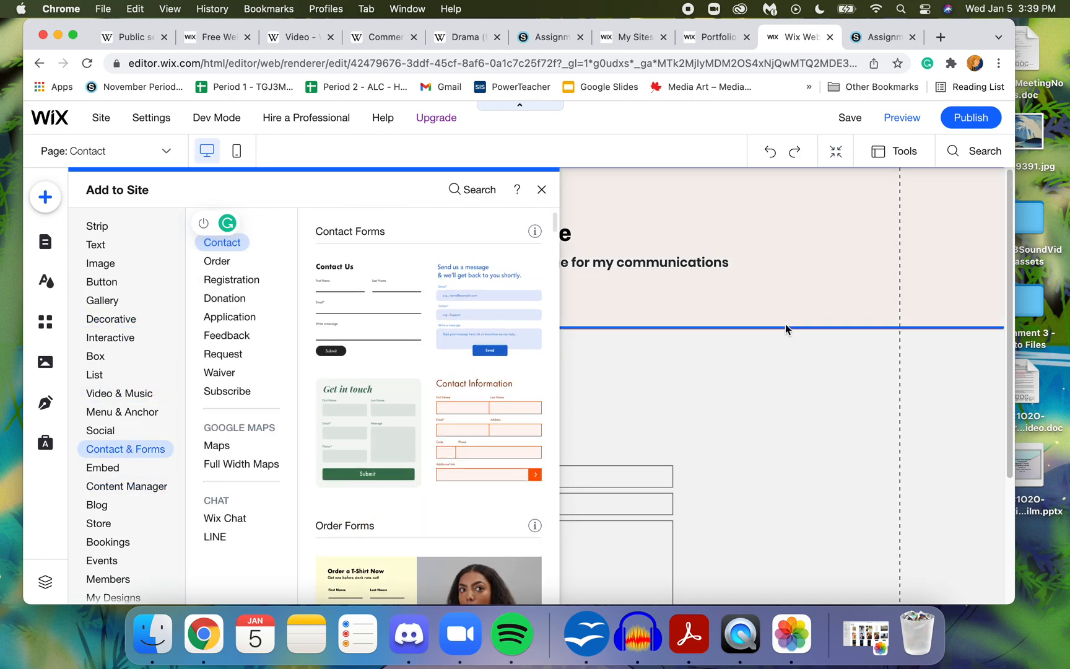
click(825, 286)
click(911, 157)
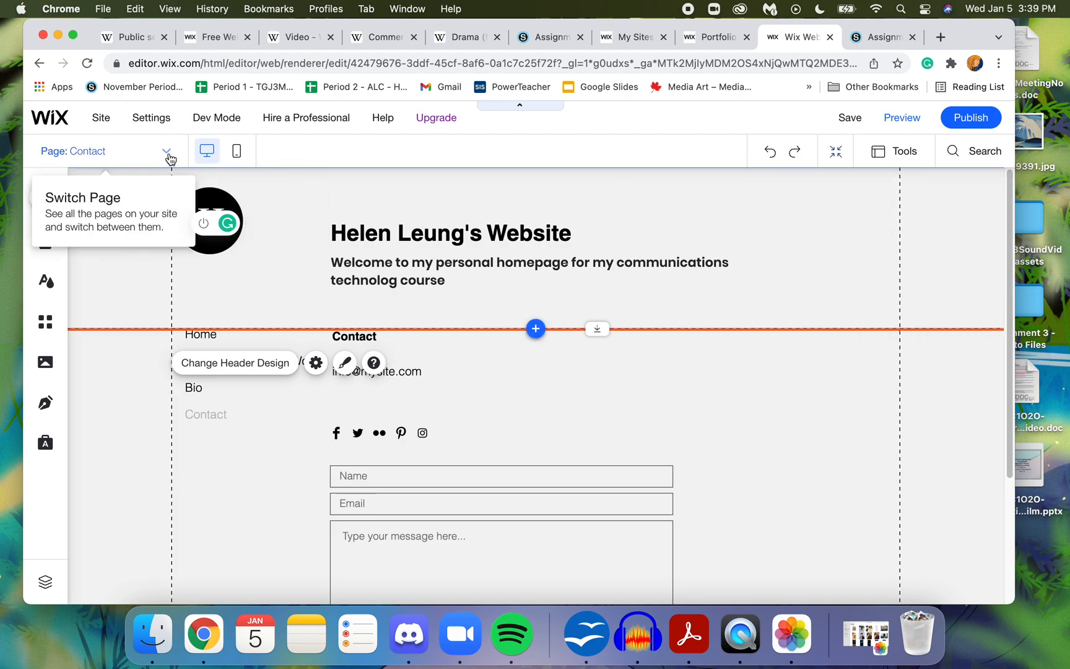
click(92, 402)
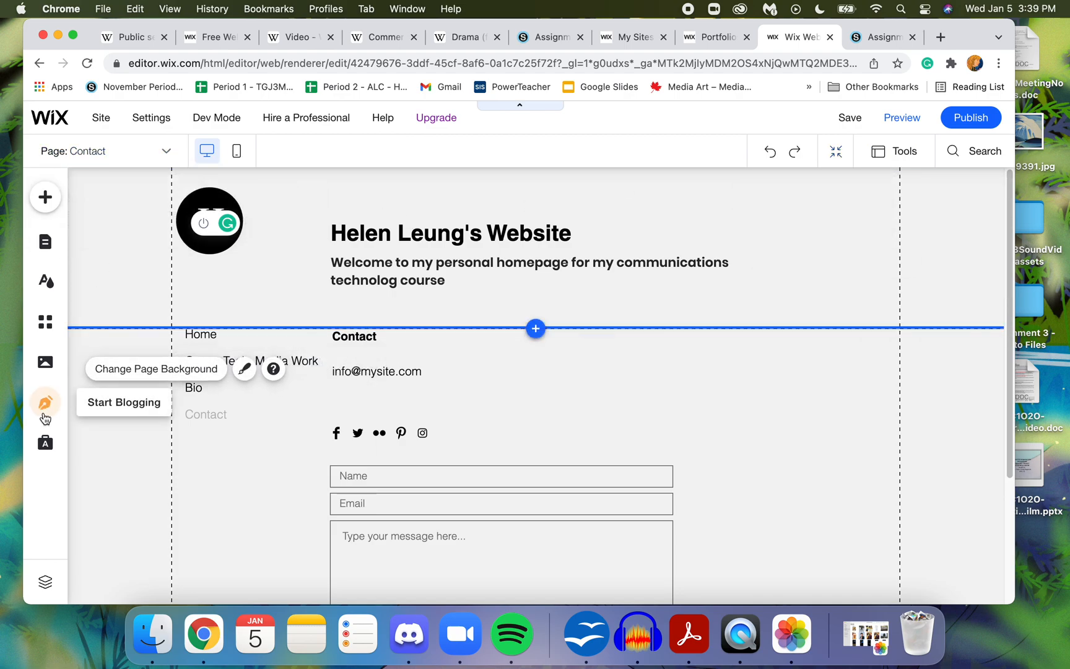
- Review the Home page's settings for page info, layouts, permissions and SEO basics
click(57, 242)
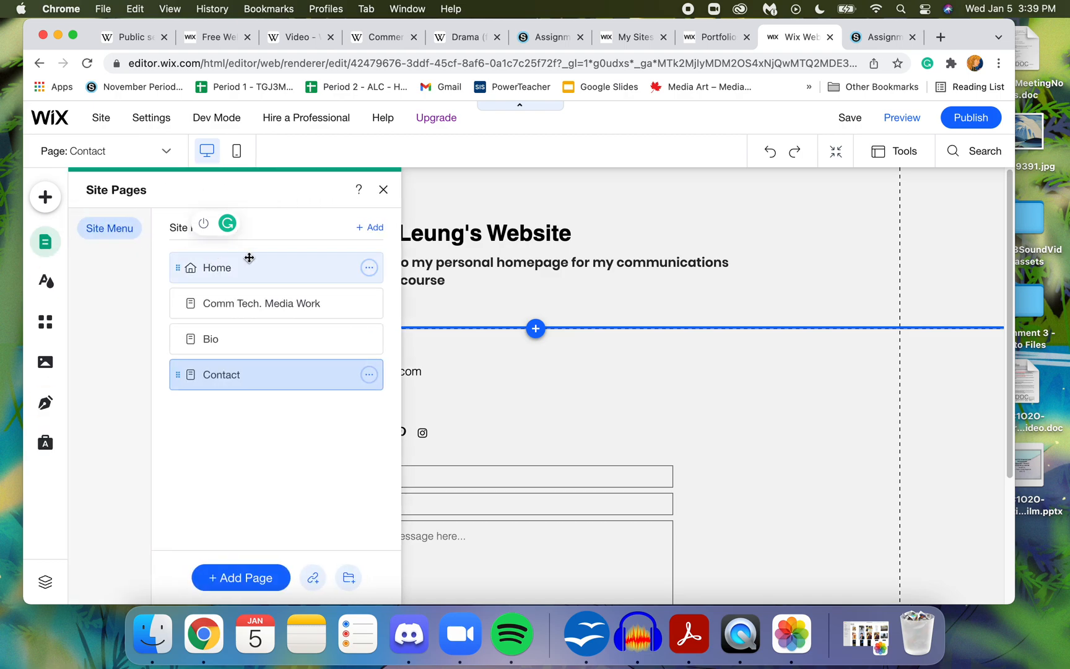
click(370, 275)
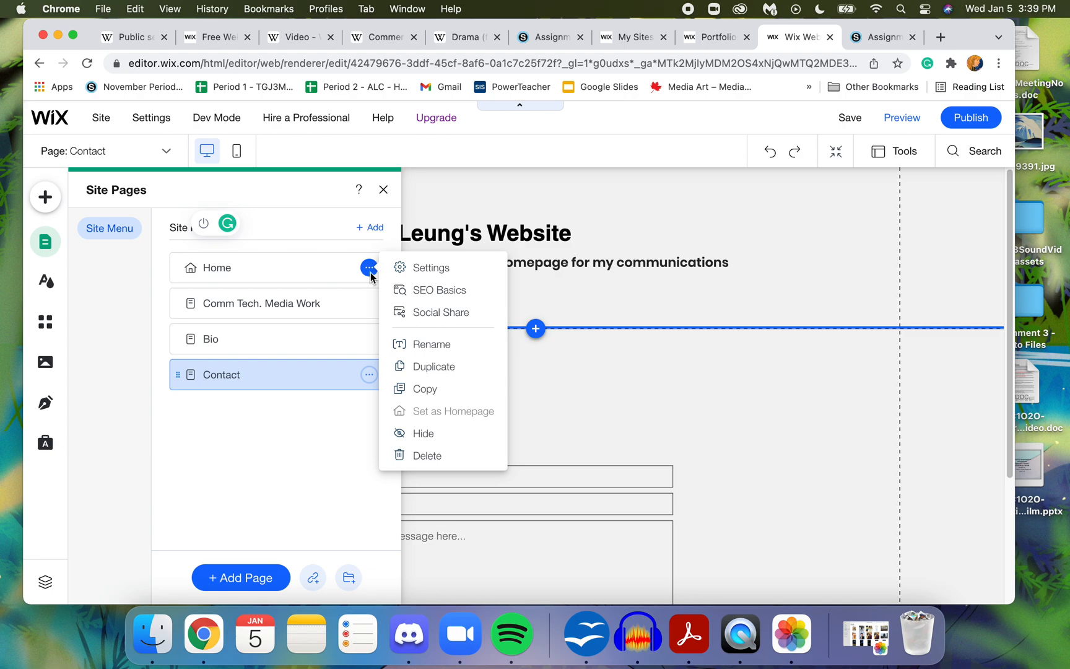
click(409, 267)
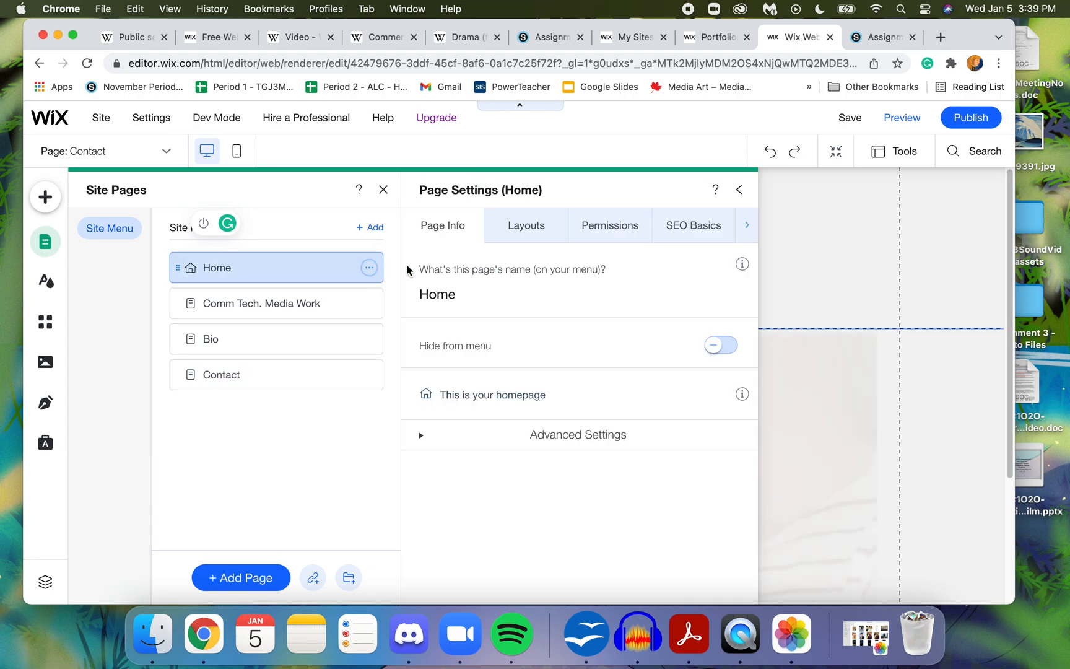
click(495, 236)
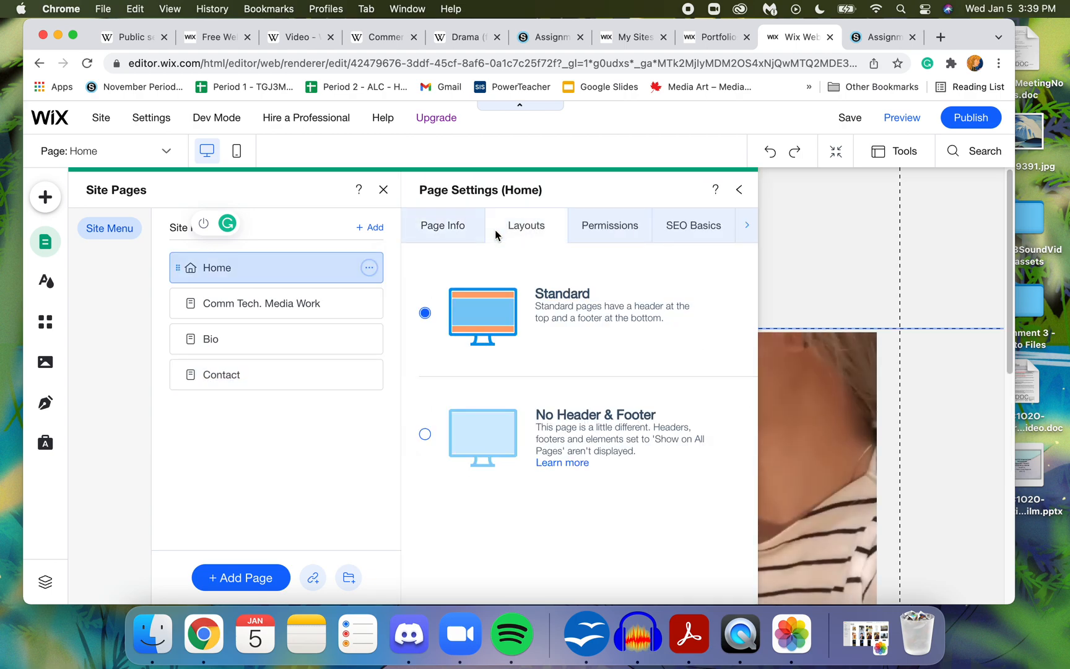
click(602, 228)
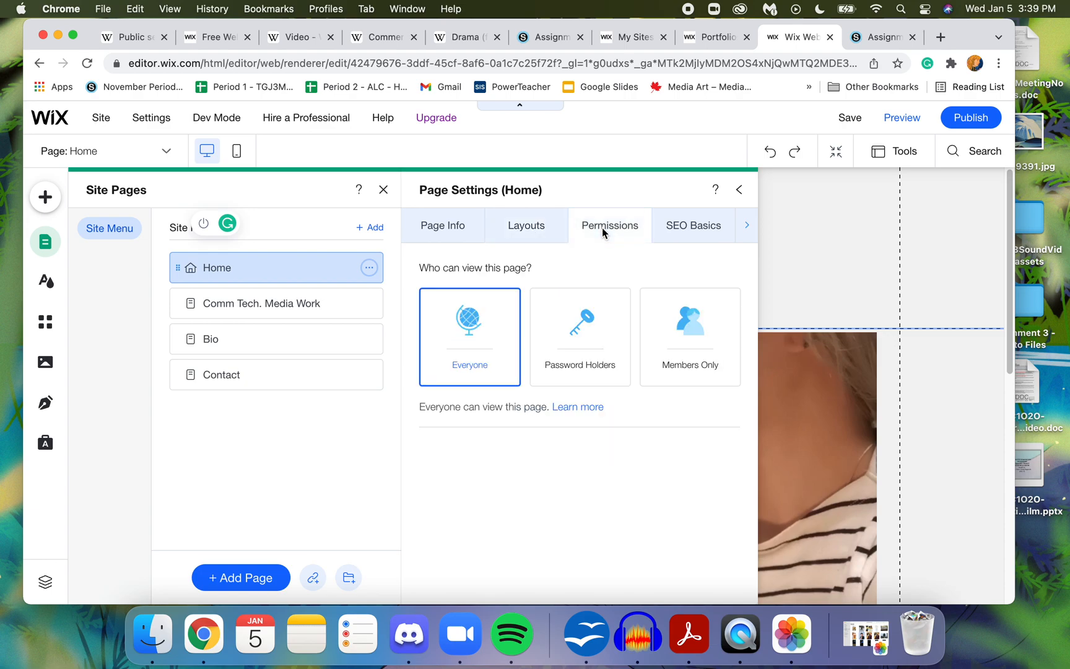
click(691, 223)
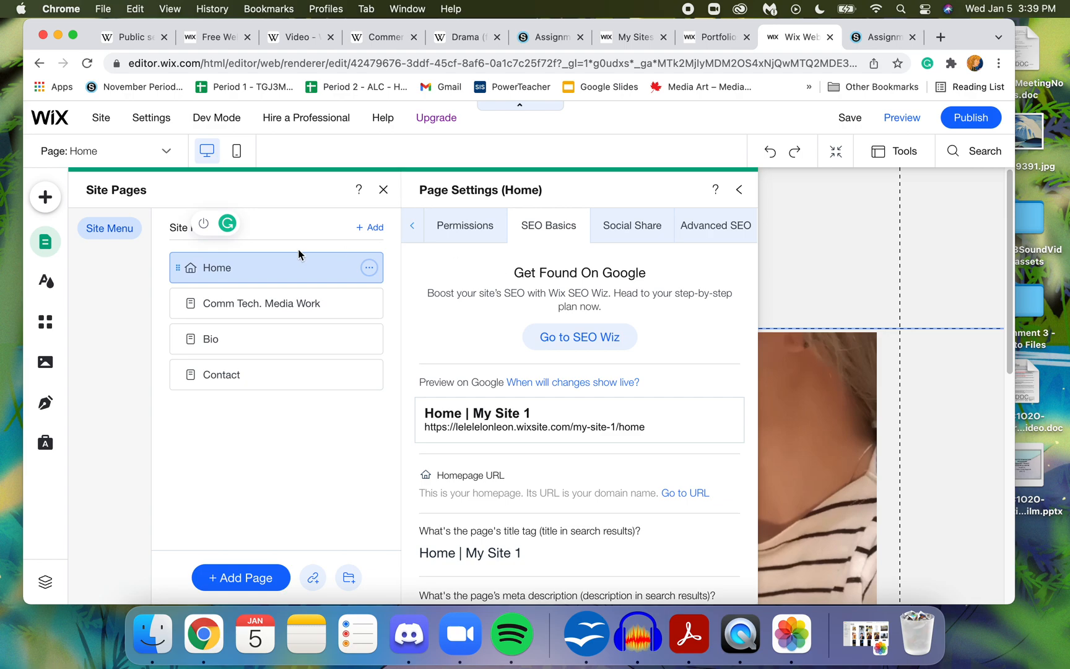
- Examine the site design options, including the background choices for the Home page
click(51, 286)
mouse_move(138, 283)
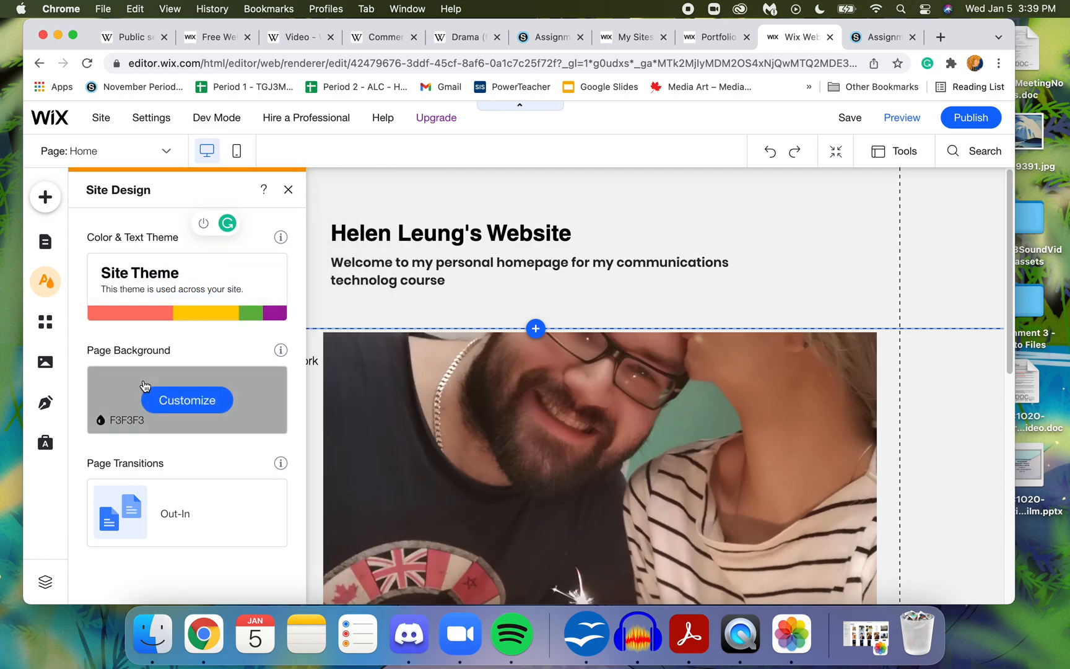
click(176, 399)
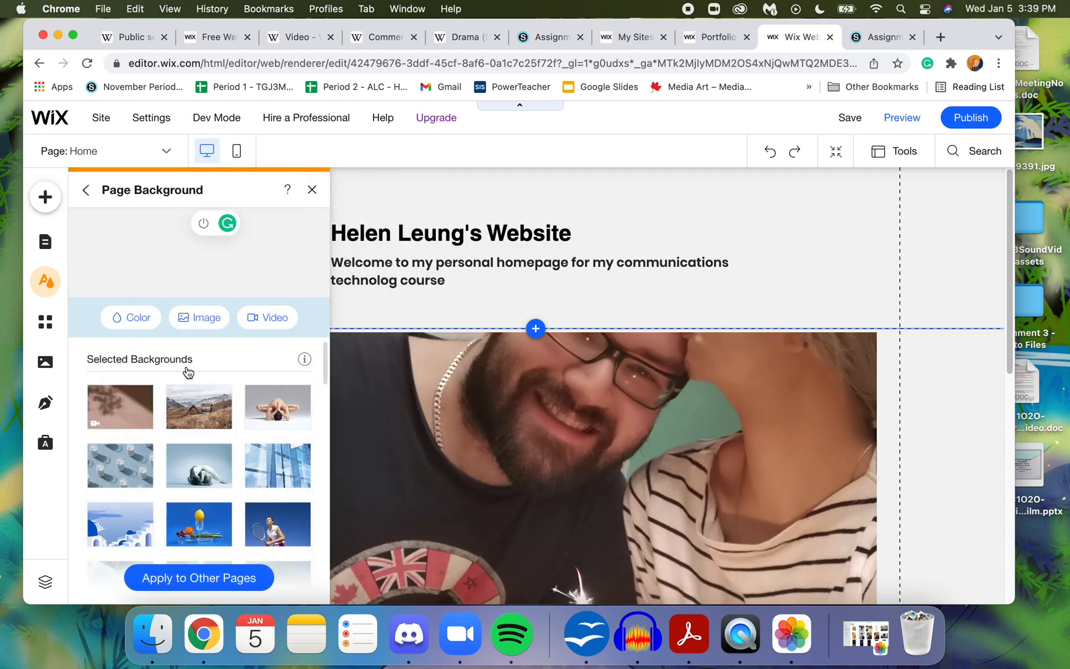
click(313, 189)
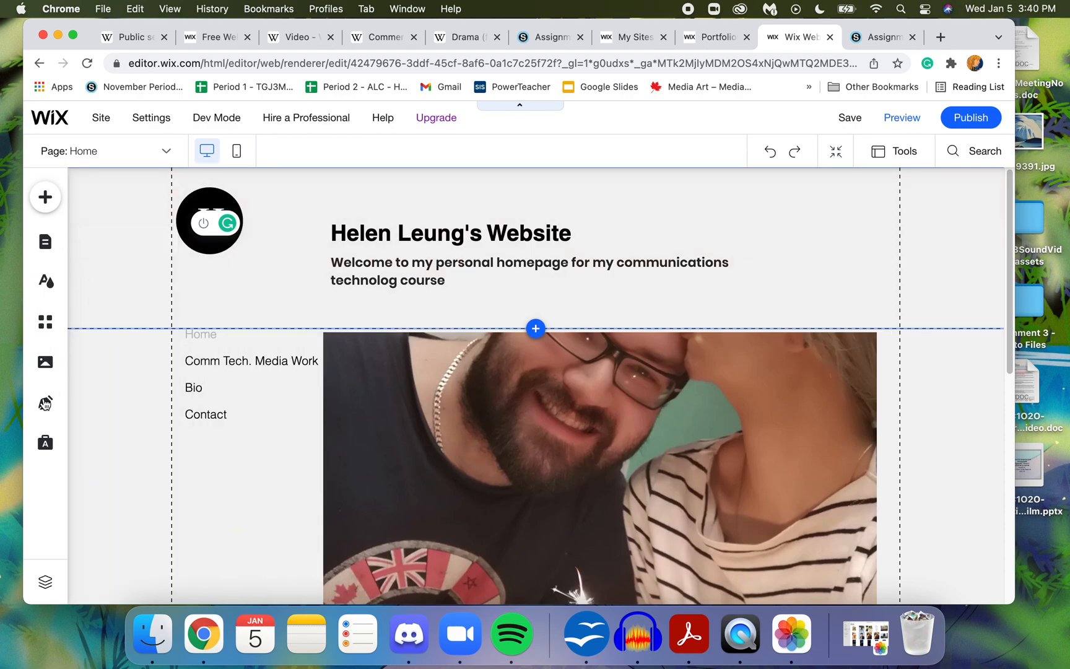
click(47, 287)
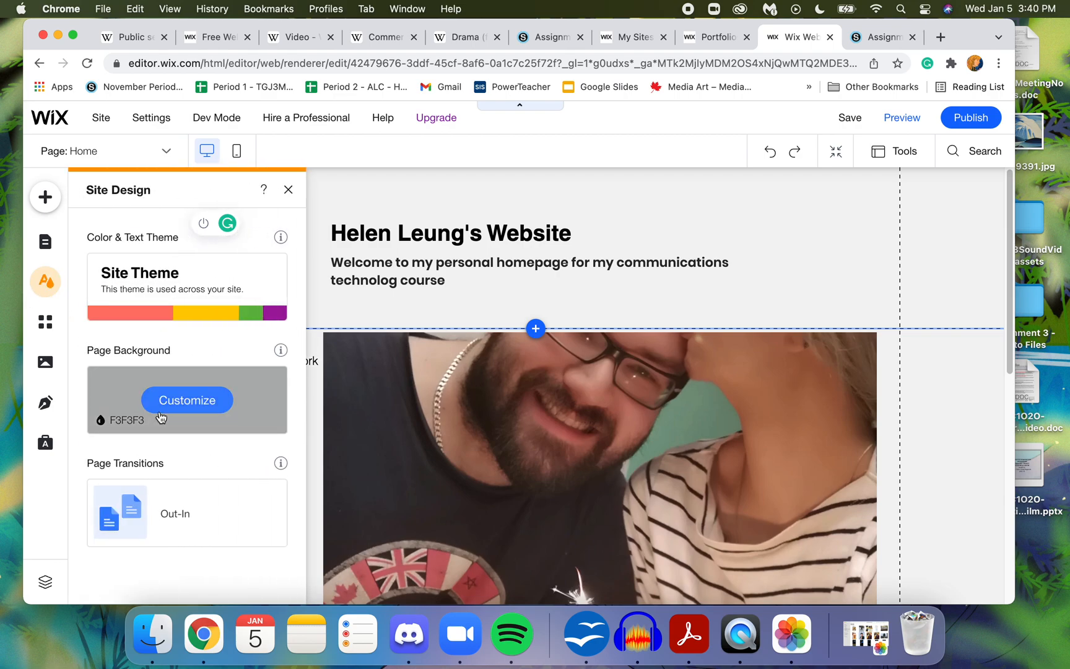
- Customize the Home page background with the mountain cabin photo, trying the Ballet Dancer and Yoga Practice images first
click(174, 401)
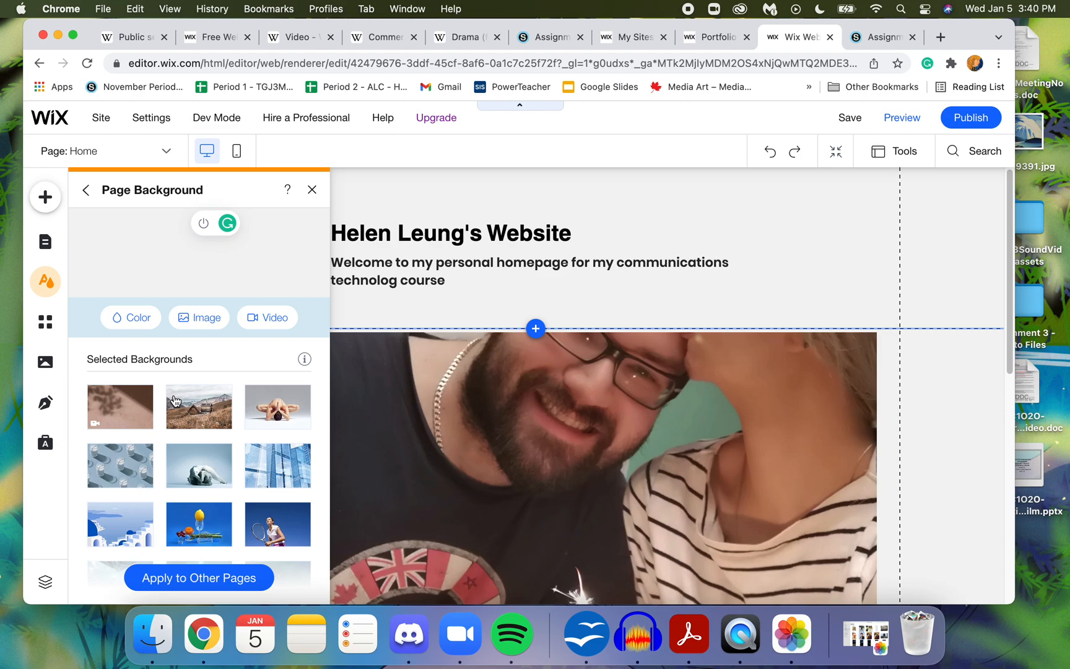
click(204, 472)
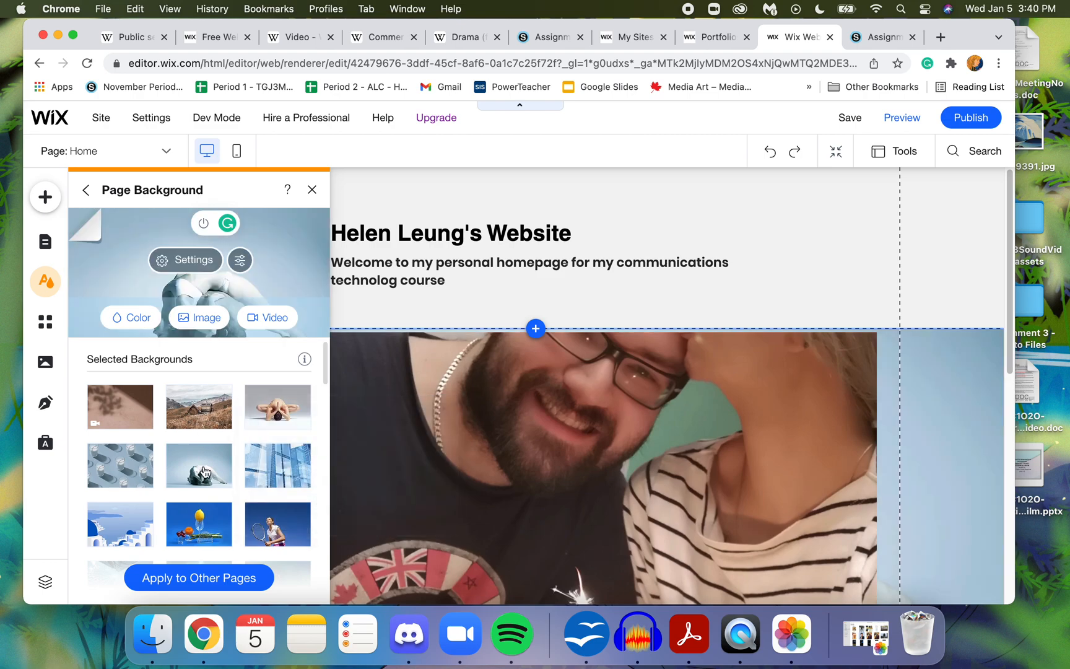
mouse_move(268, 426)
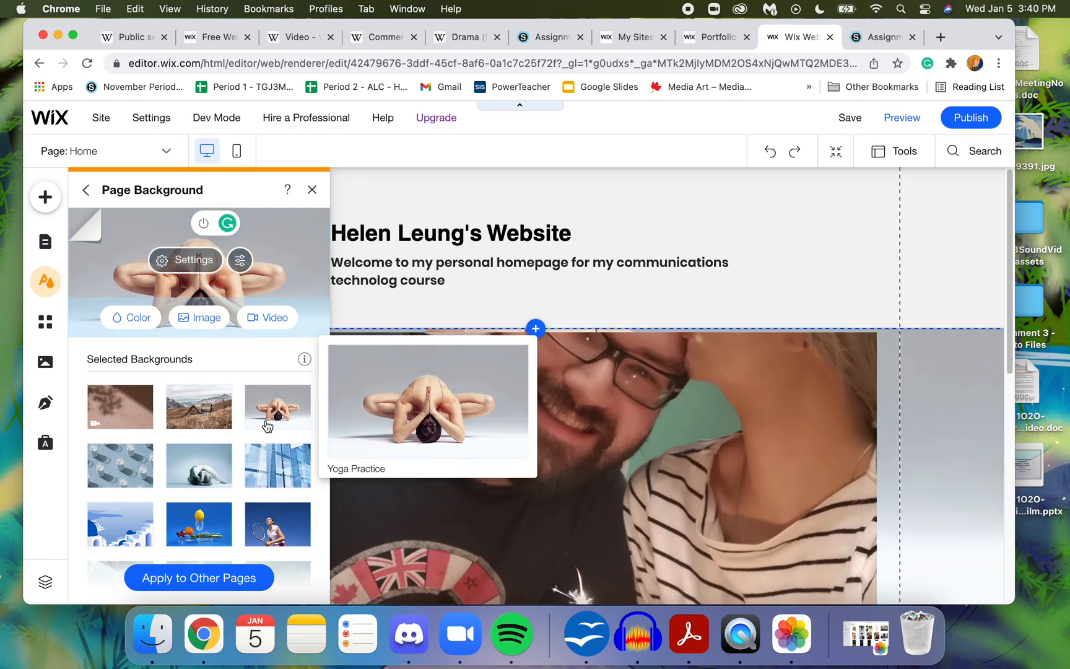
click(210, 405)
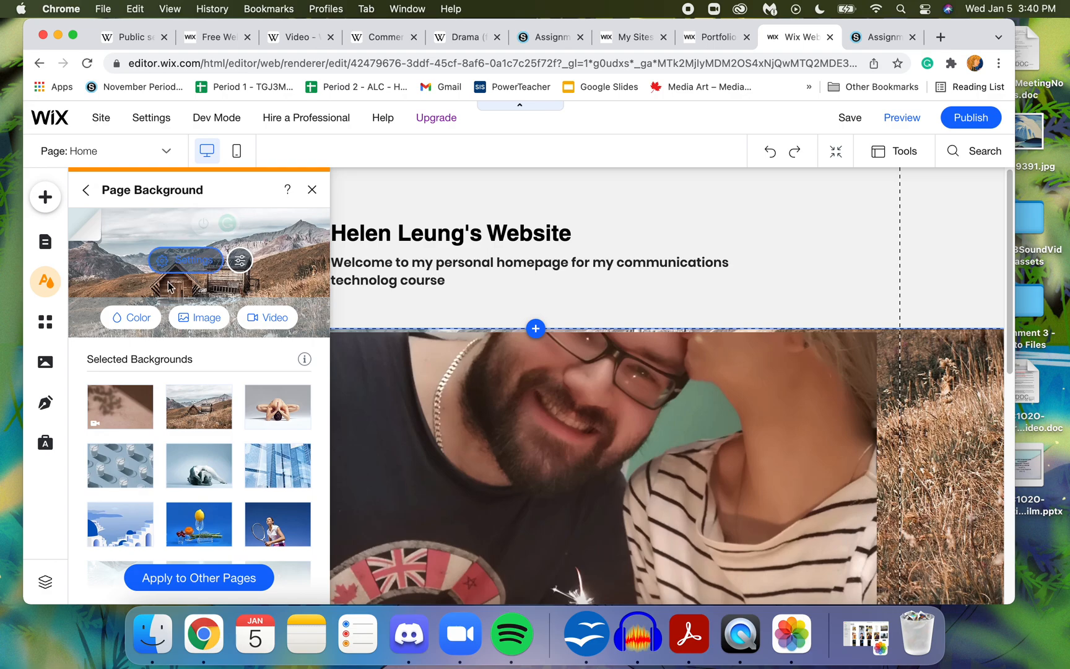
- Review the background photo's image settings and set the color behind it to white (#FFFFFF)
click(183, 263)
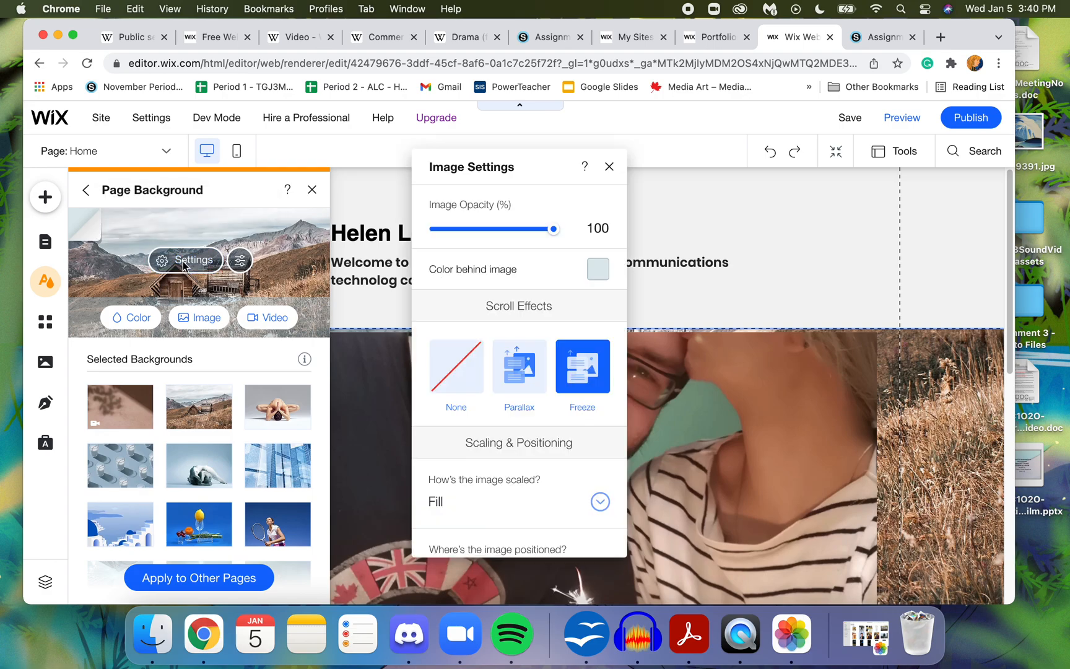
click(595, 276)
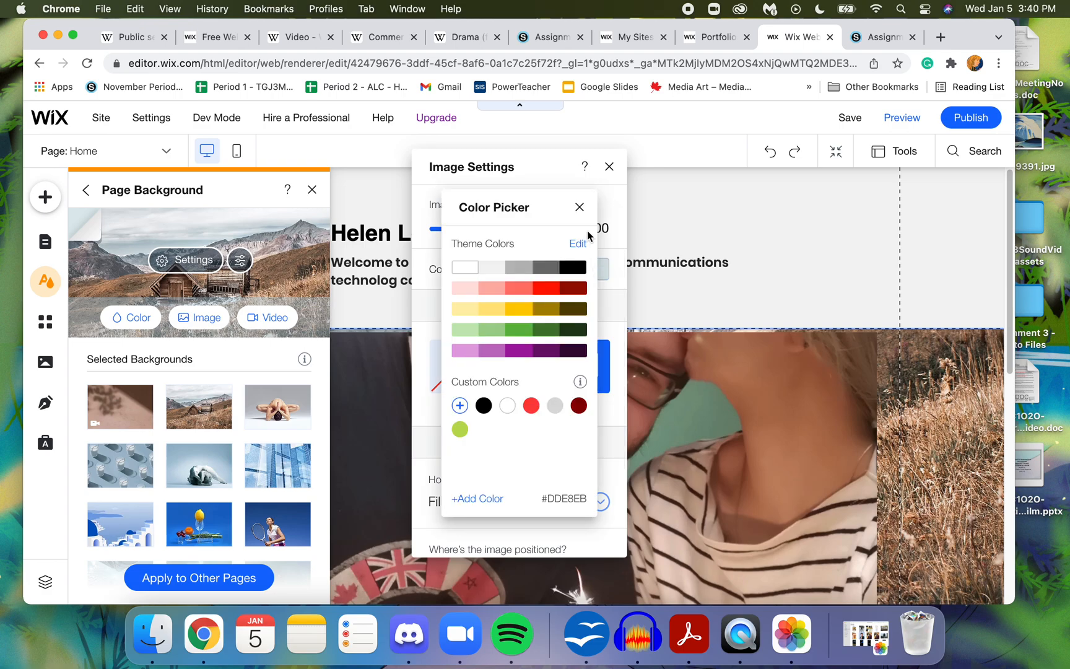
click(579, 207)
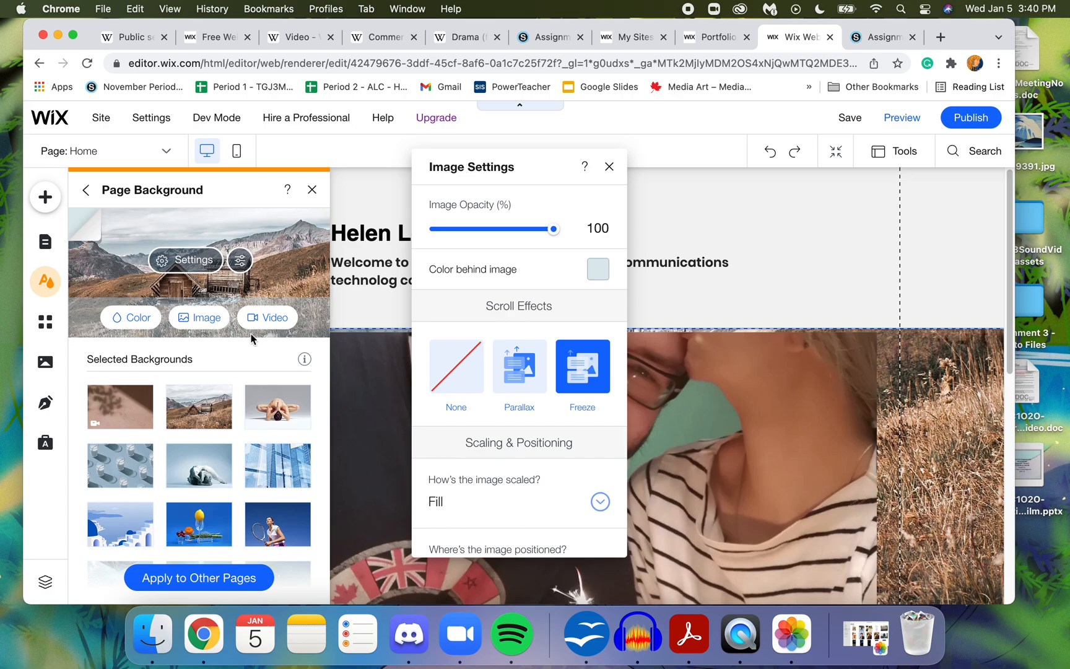
click(272, 423)
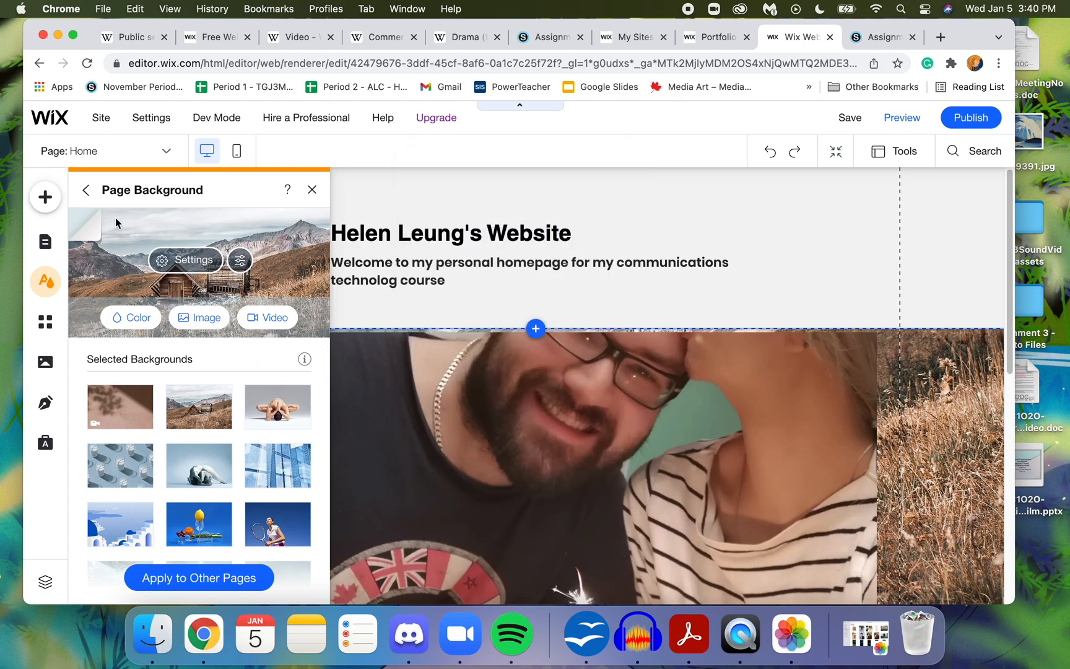
click(97, 231)
click(108, 285)
click(96, 224)
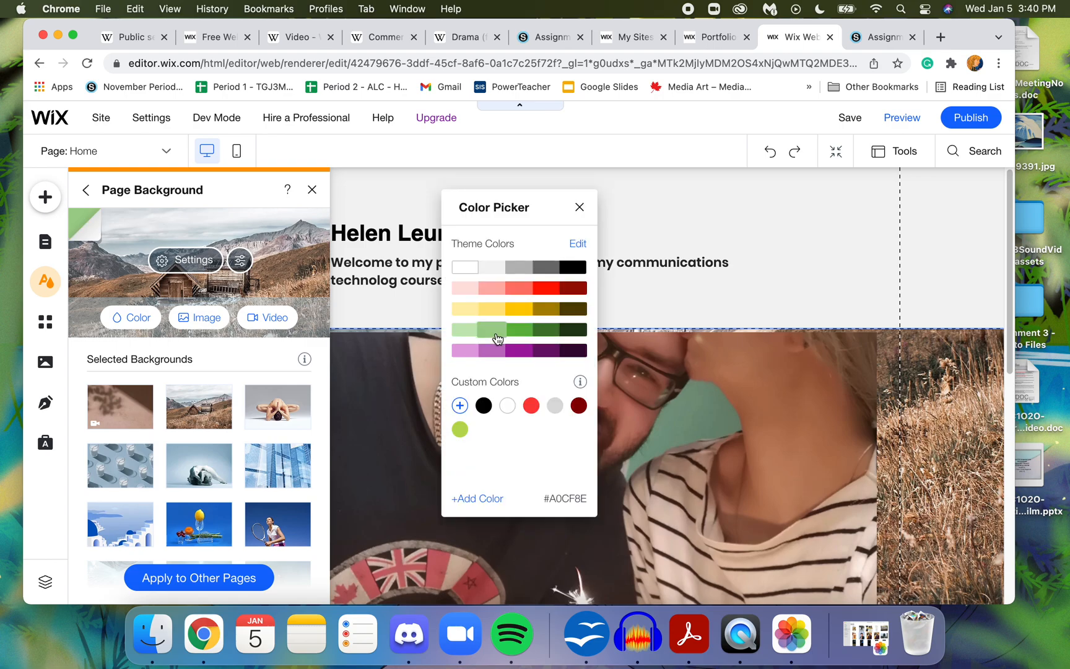
click(464, 266)
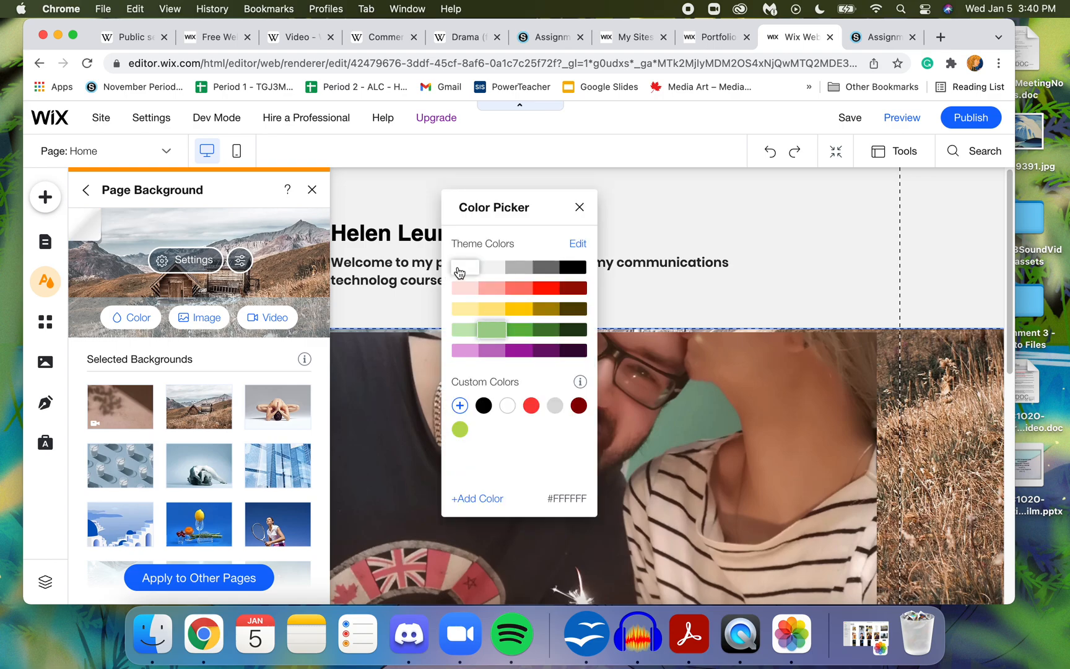
- Browse the remaining ready-made page backgrounds and check the mountain photo against the Home page's menu and header
click(193, 318)
drag(324, 383, 296, 580)
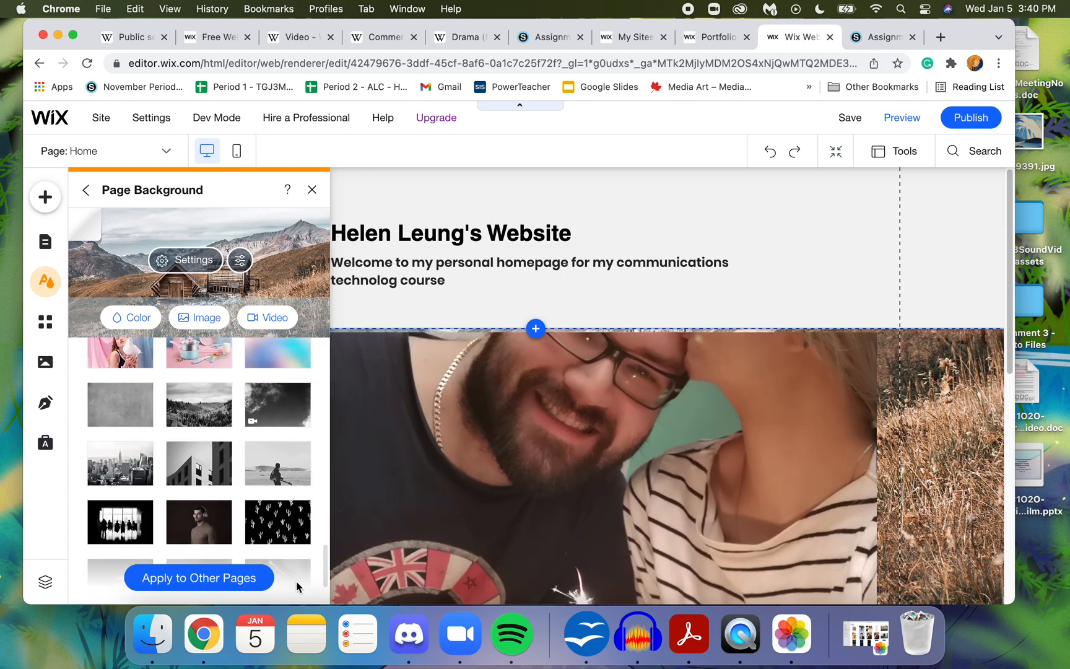
click(890, 333)
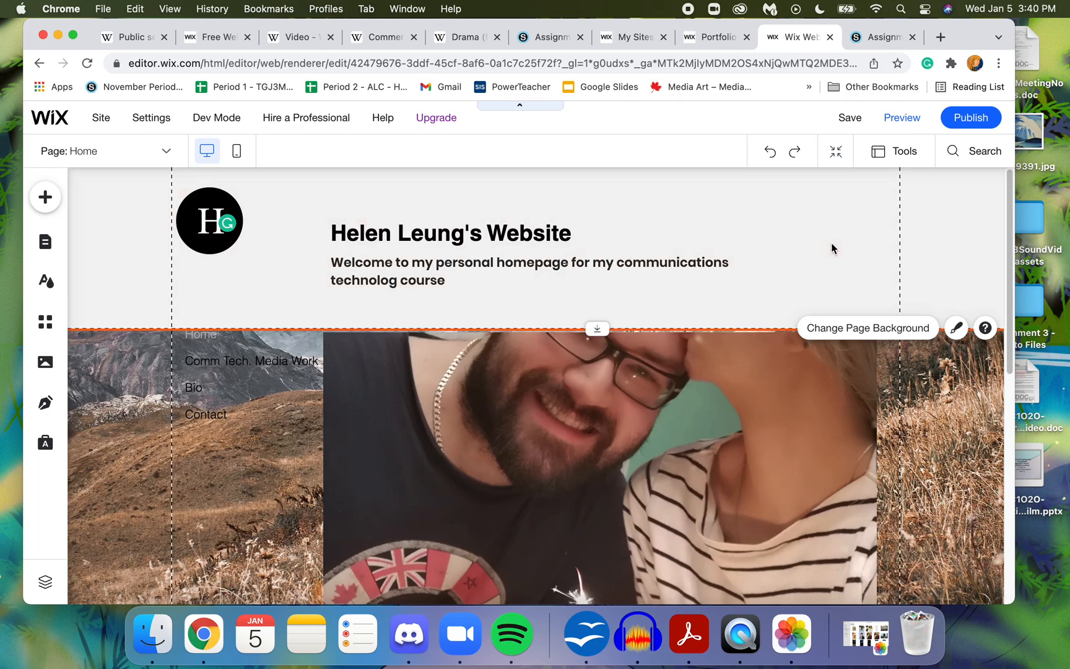
click(250, 397)
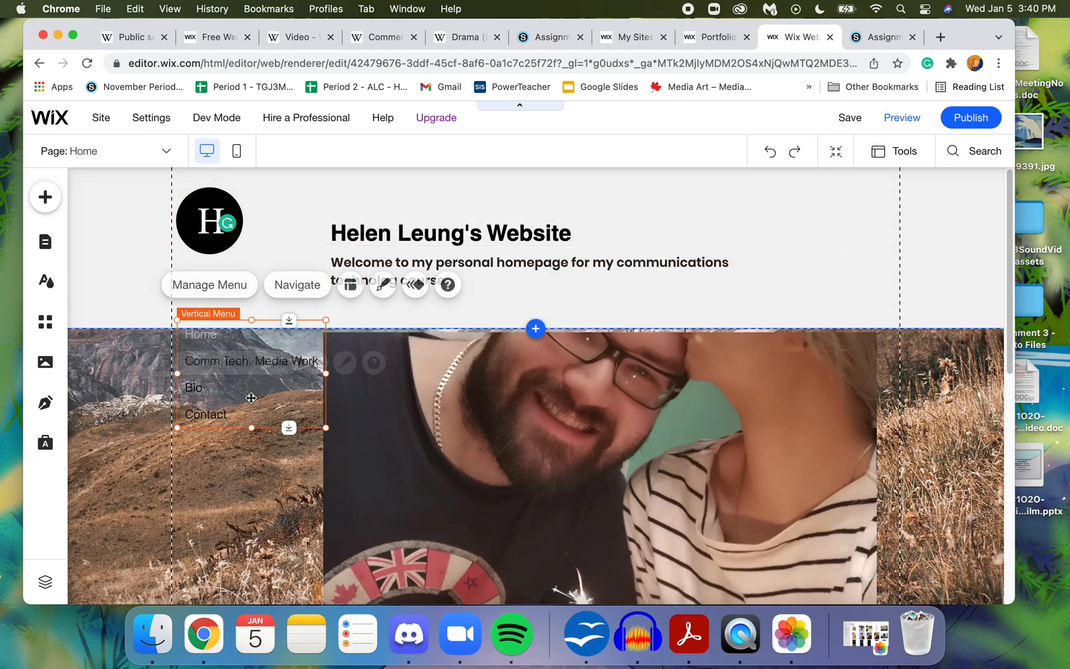
click(122, 457)
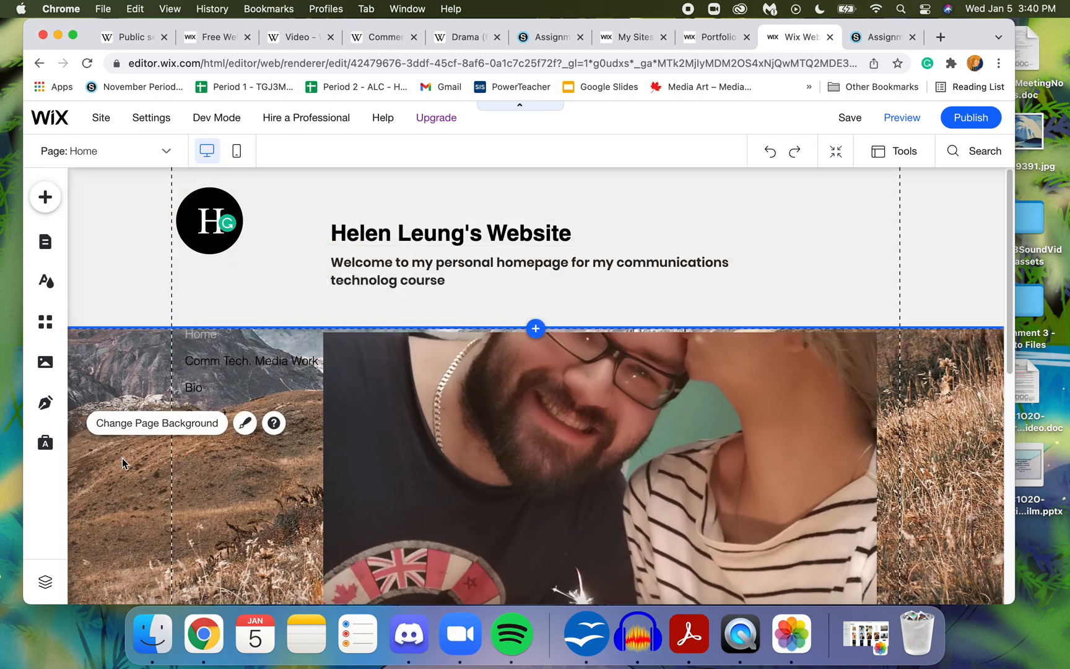
click(128, 243)
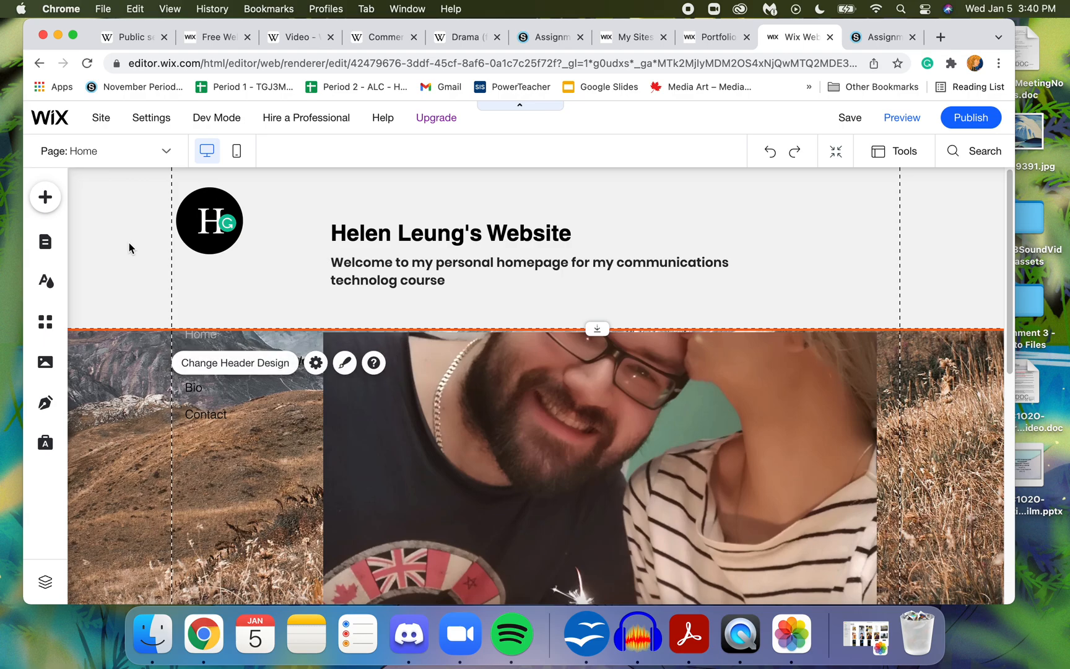
- Change the Home page background to the brown wall video with leaf shadows, trying the Yoga Practice image first
click(48, 296)
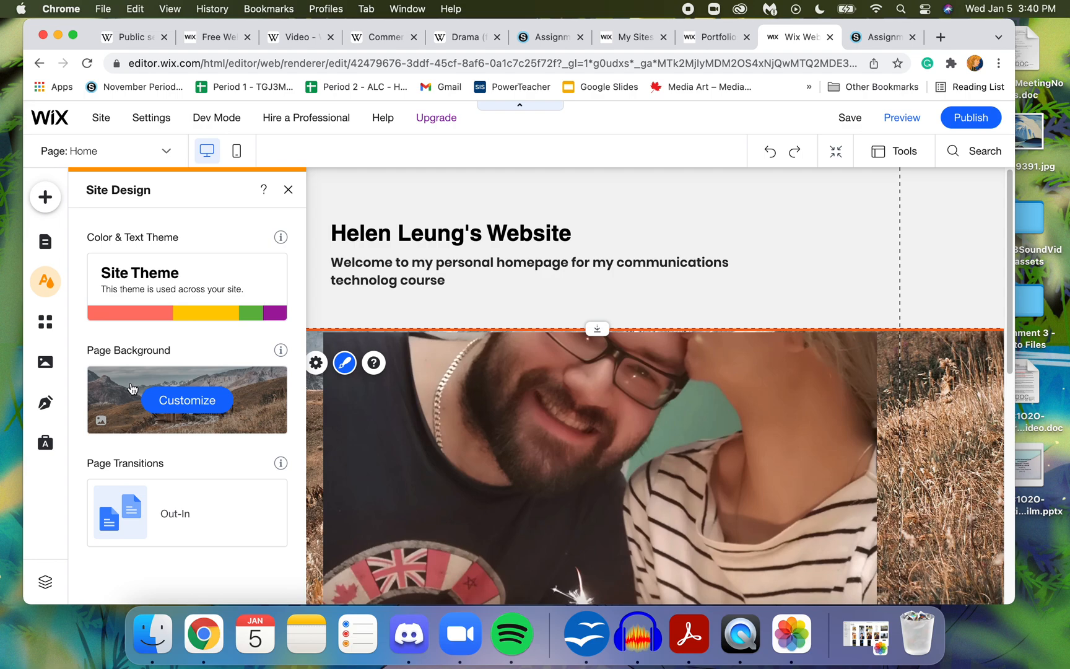
click(184, 400)
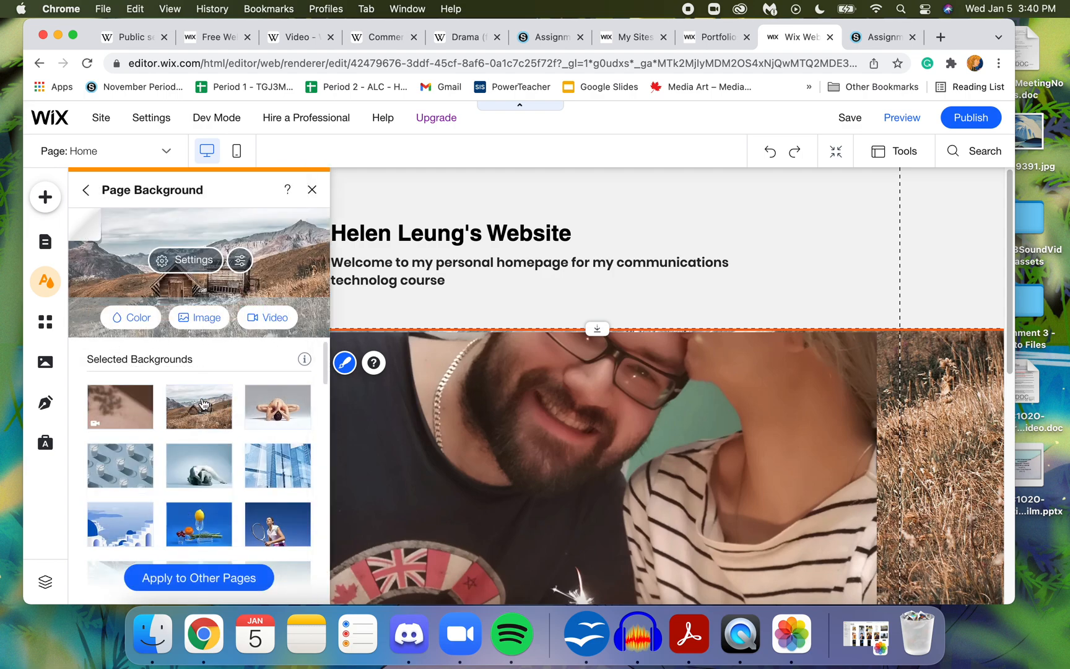
click(280, 421)
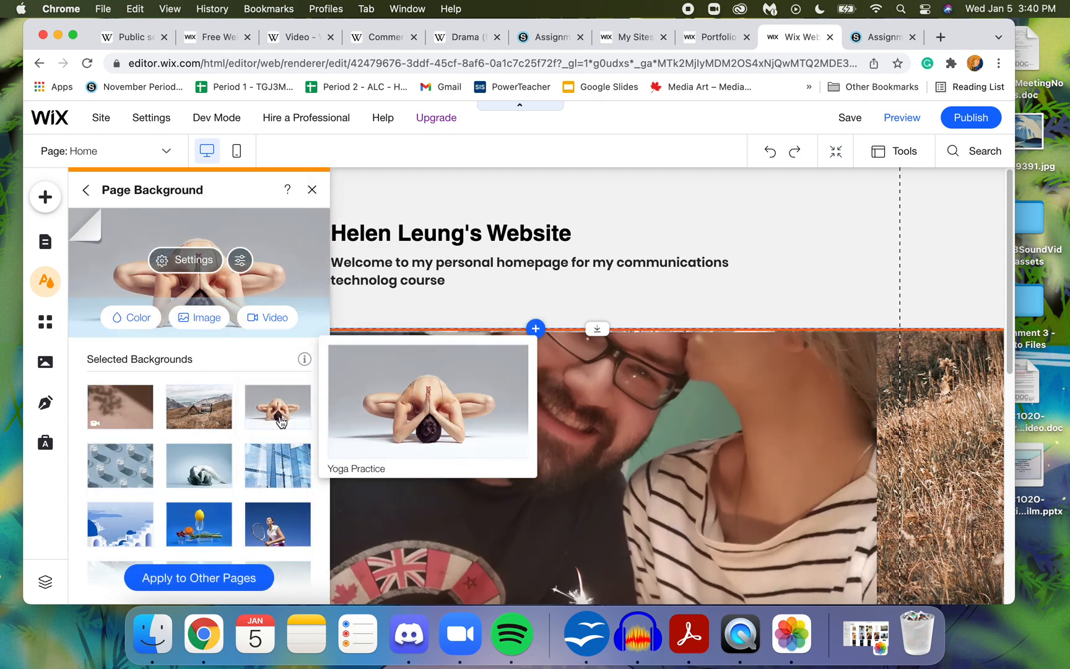
click(153, 421)
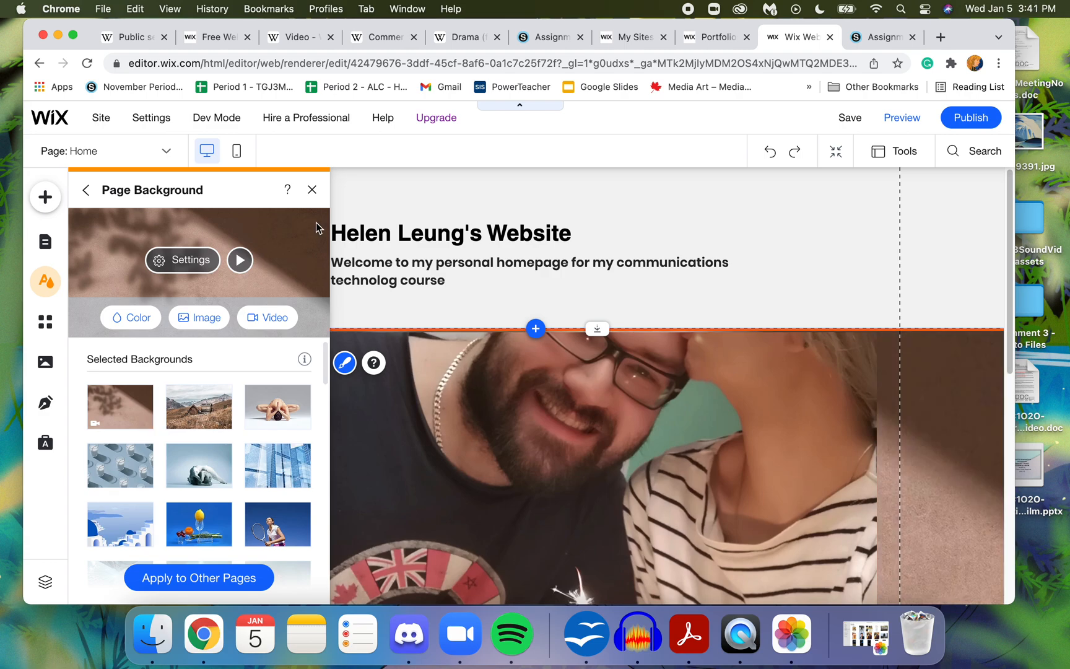
click(313, 191)
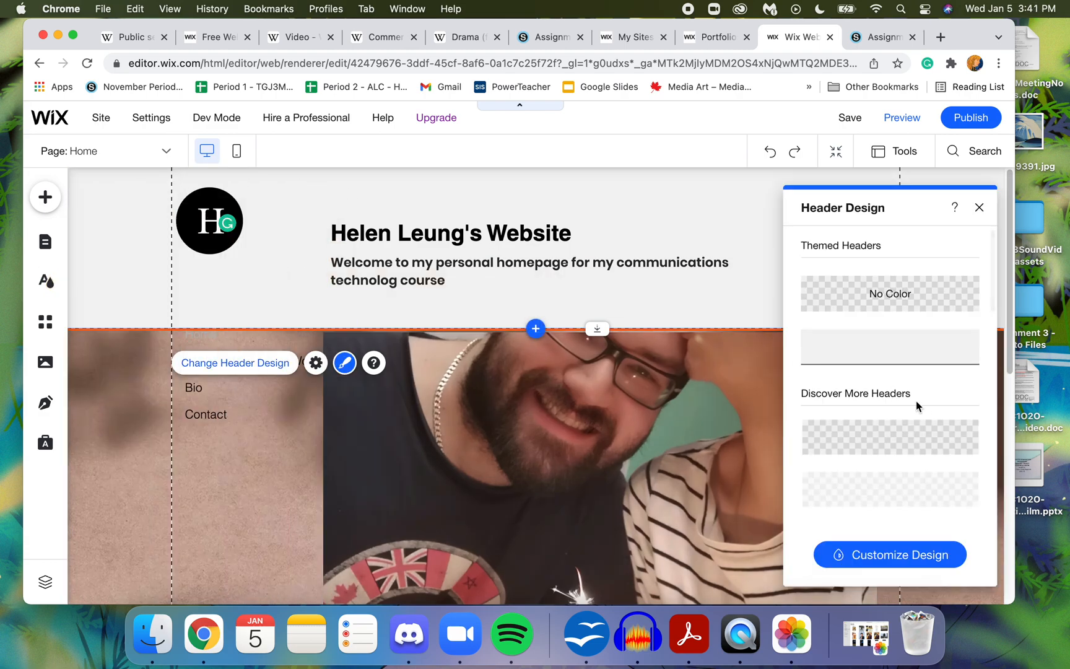
- Examine the header's design options, including its layouts, fill color and opacity, background color choices and border
click(902, 545)
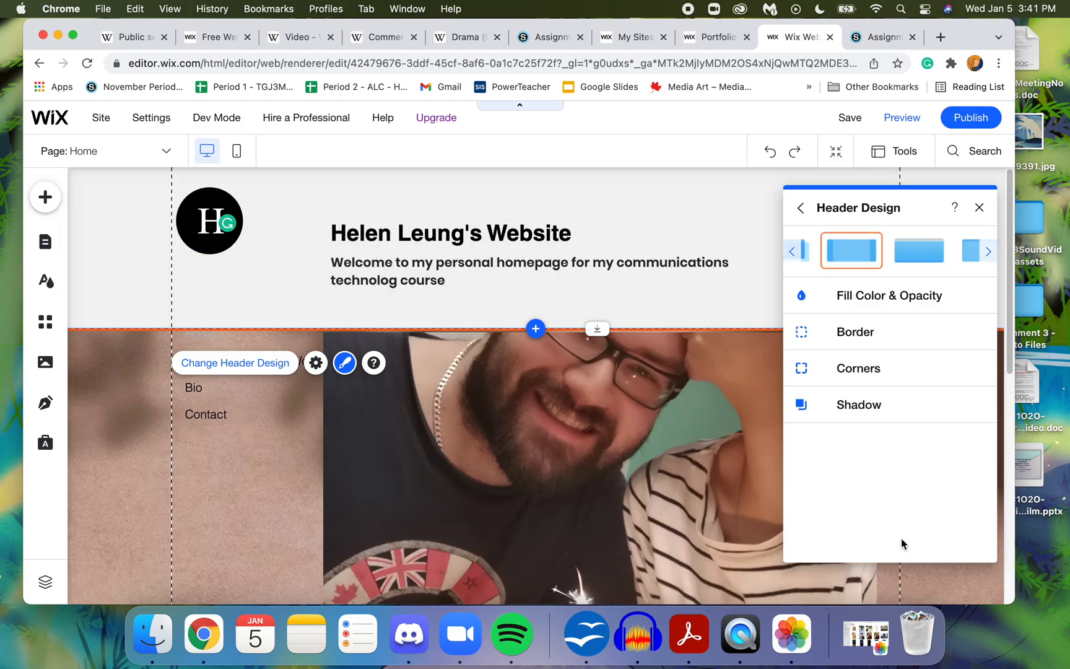
click(890, 304)
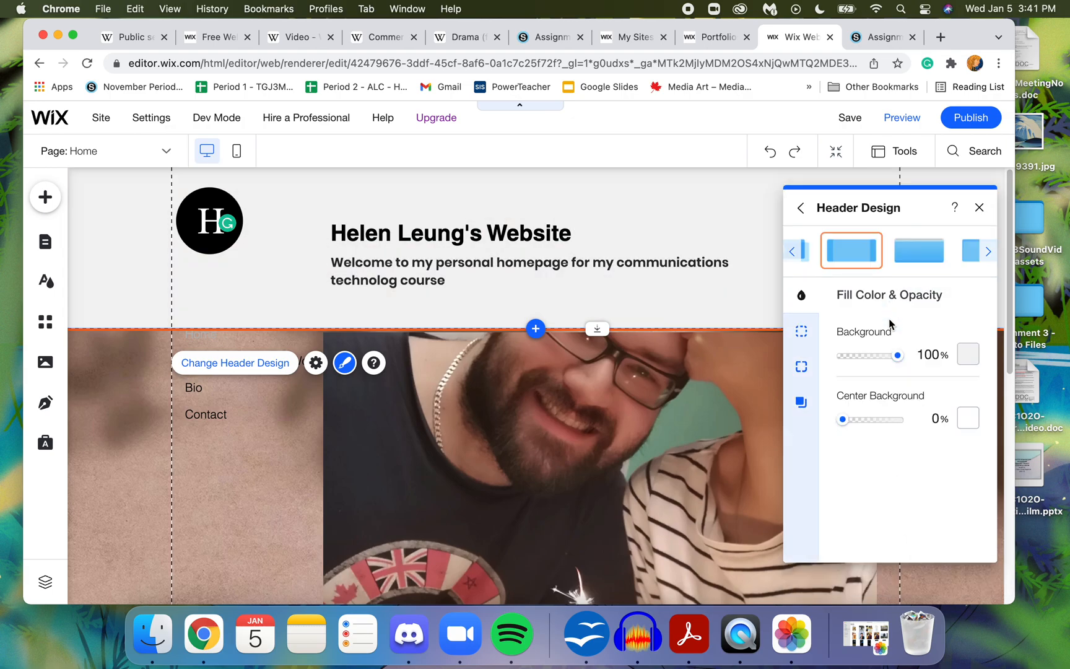
click(966, 361)
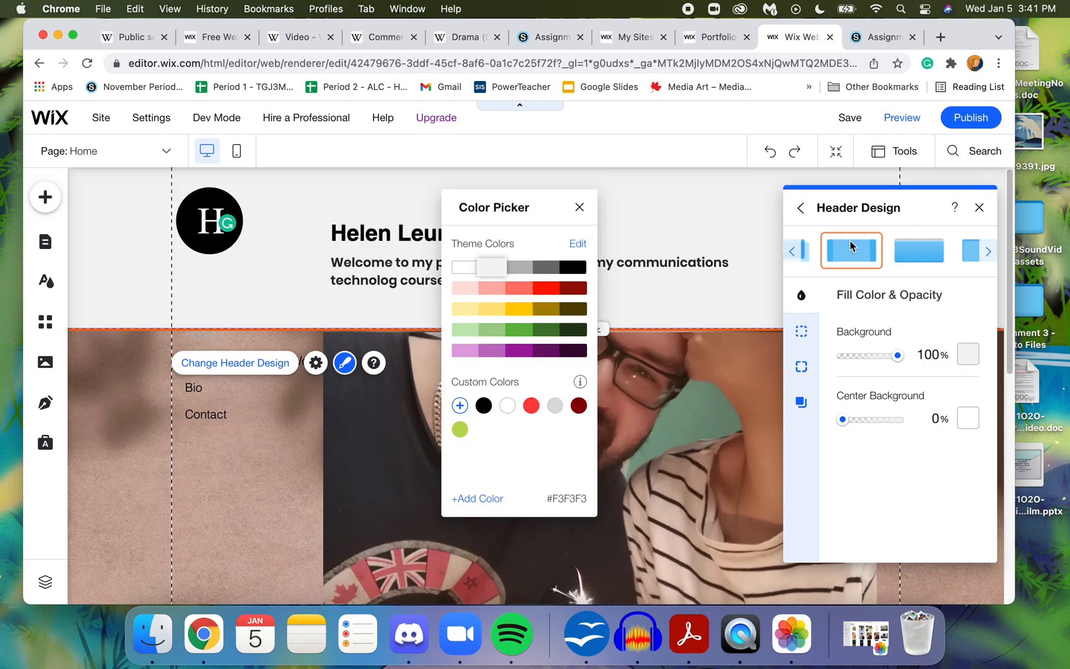
click(988, 251)
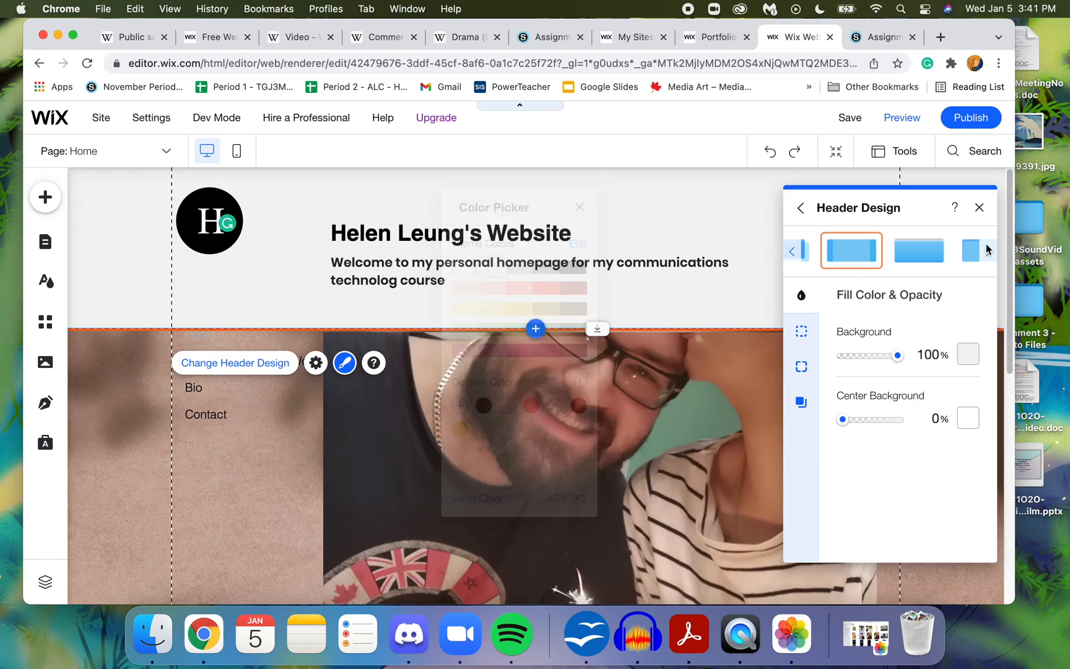
click(806, 333)
click(979, 208)
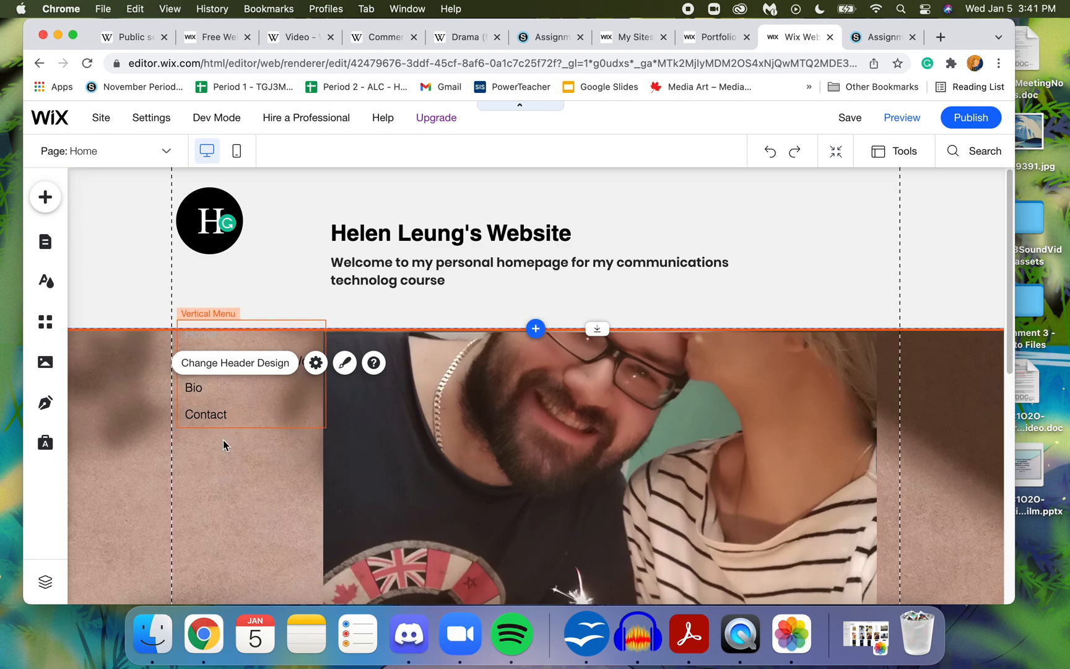
click(215, 482)
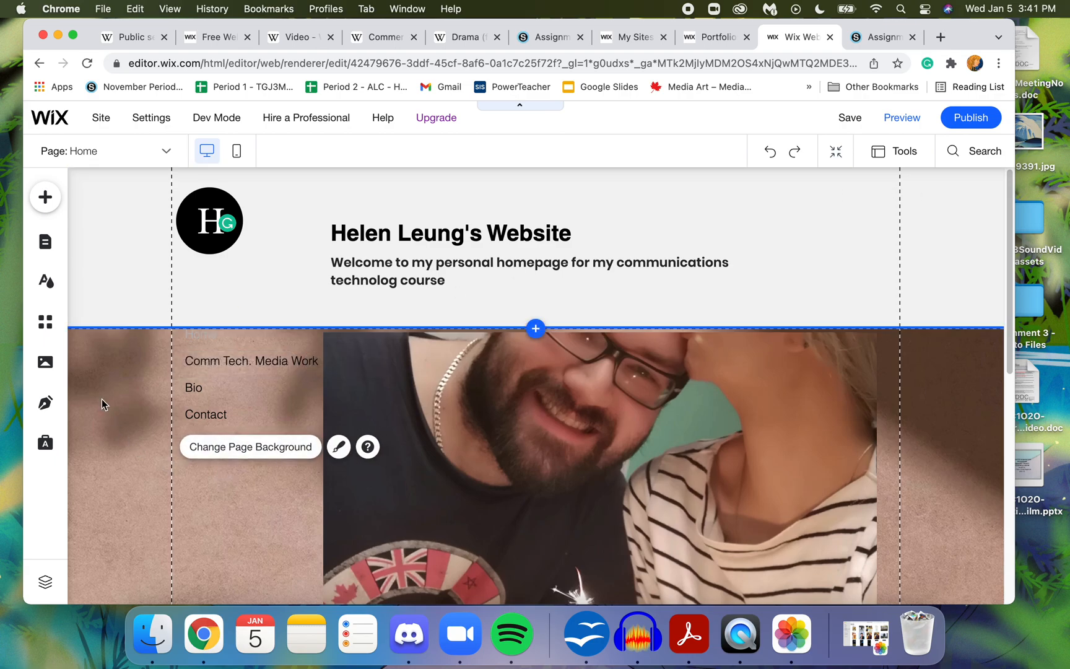
click(95, 239)
click(127, 416)
click(148, 271)
click(146, 418)
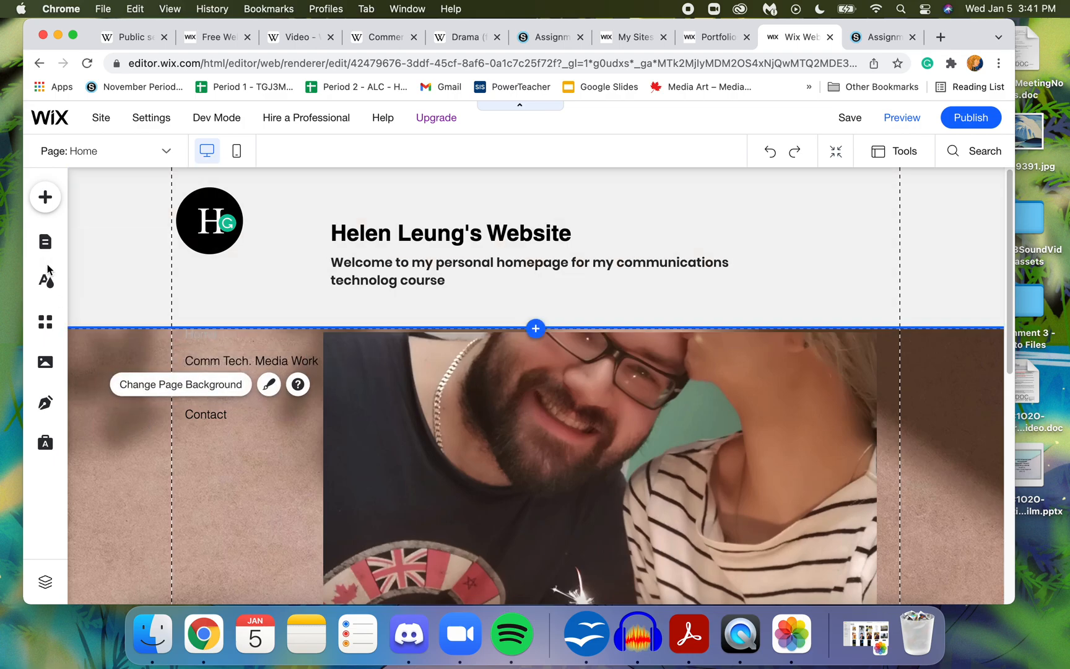
click(130, 267)
click(131, 423)
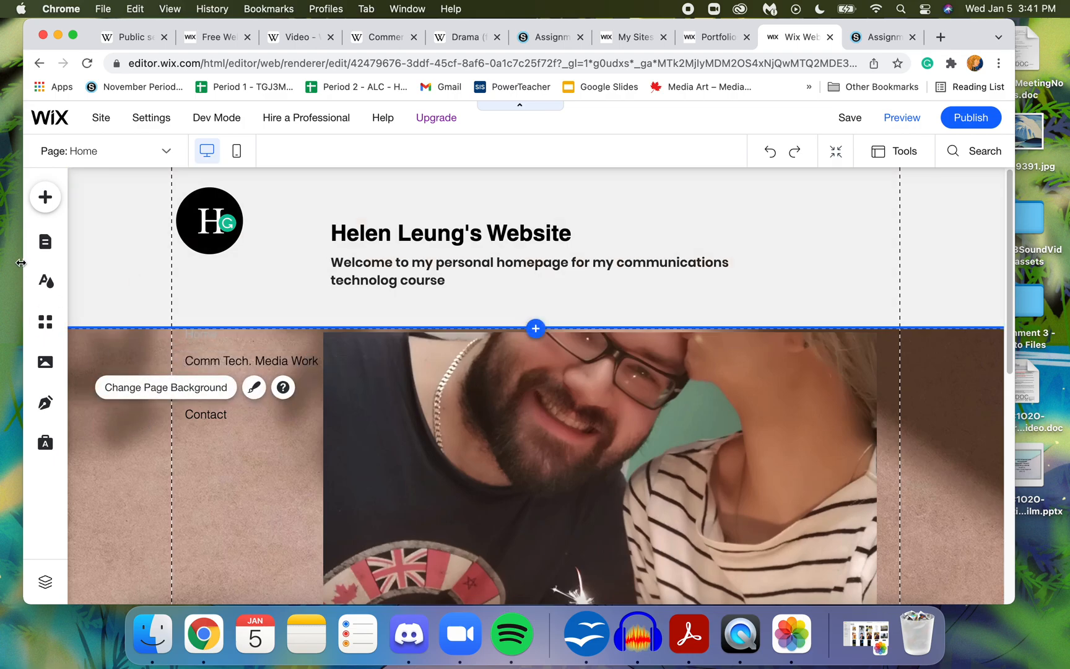
- Replace the Home page's video background with the solid light grey theme color #F3F3F3
click(45, 280)
click(165, 395)
click(148, 317)
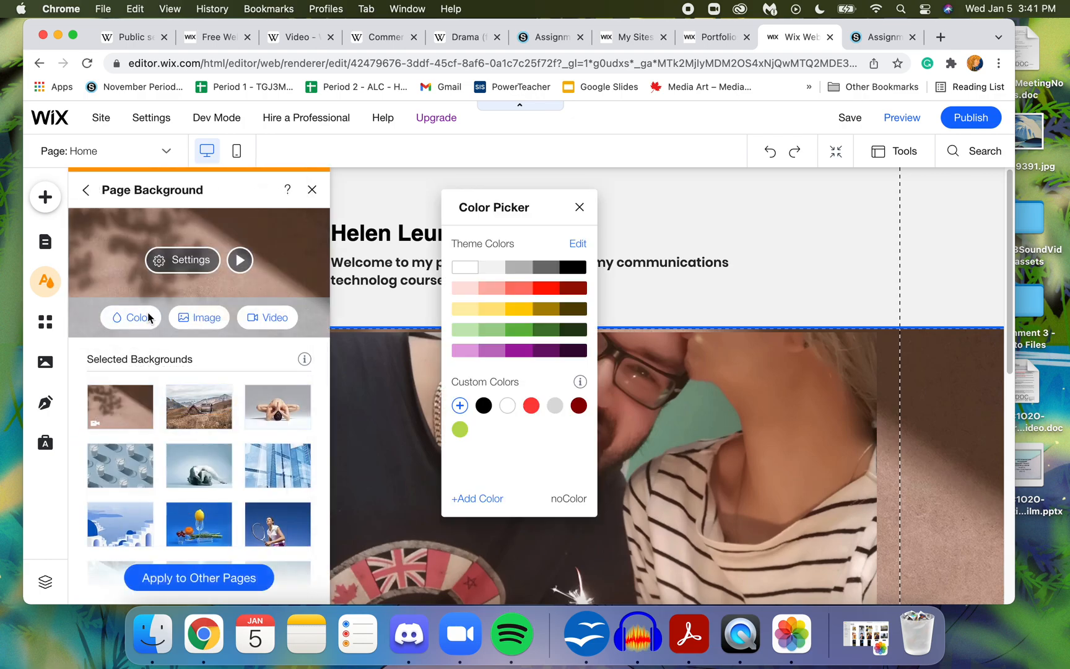
click(489, 272)
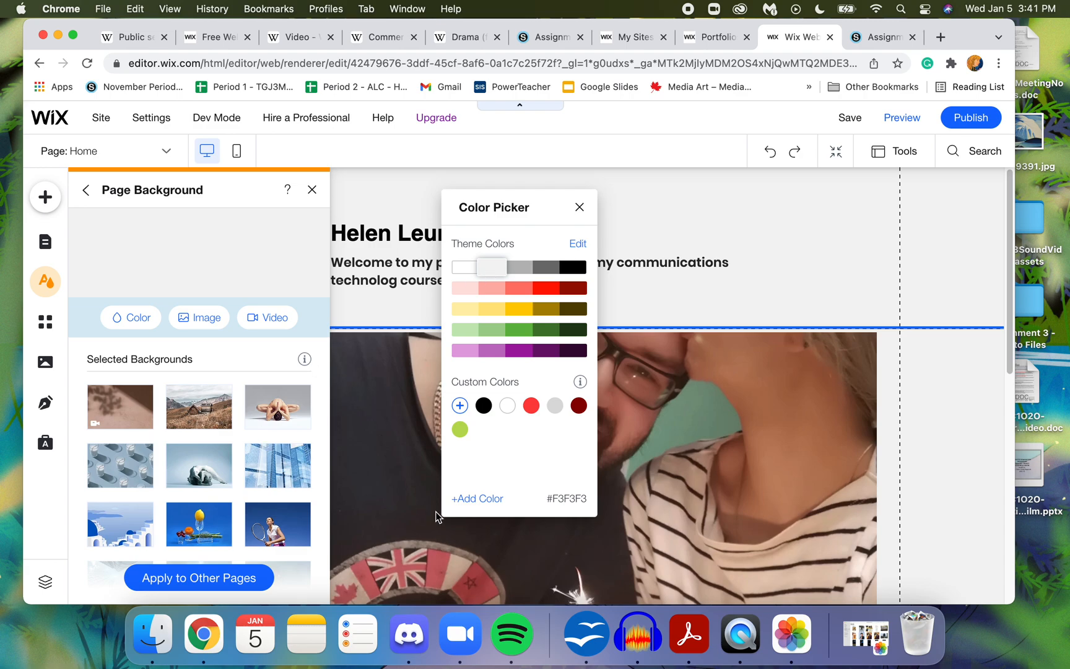
click(578, 208)
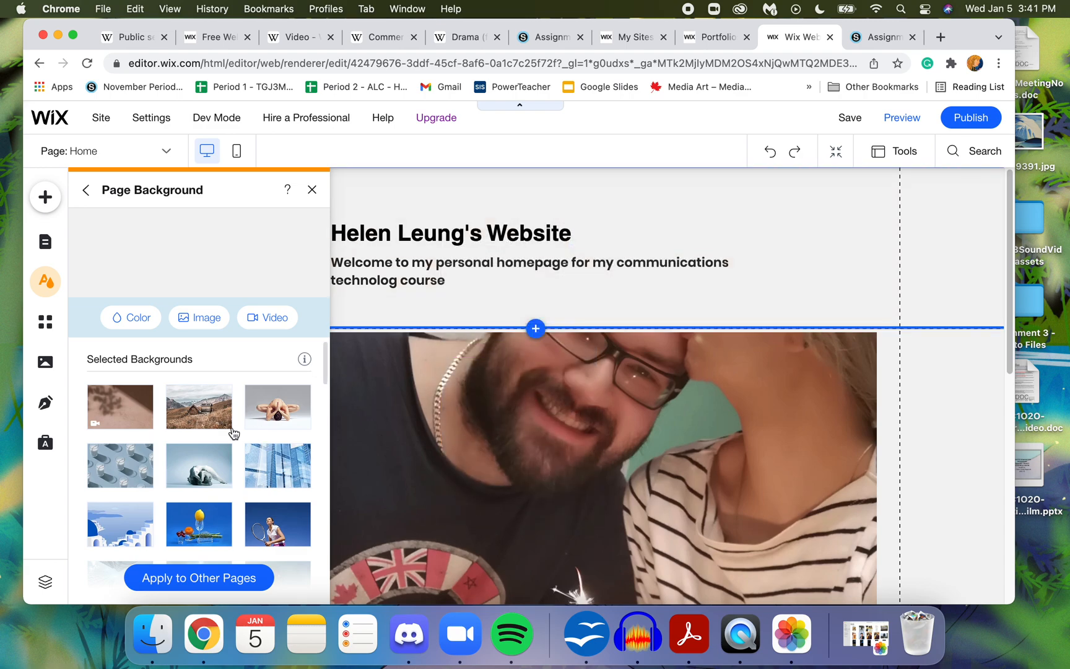
click(313, 191)
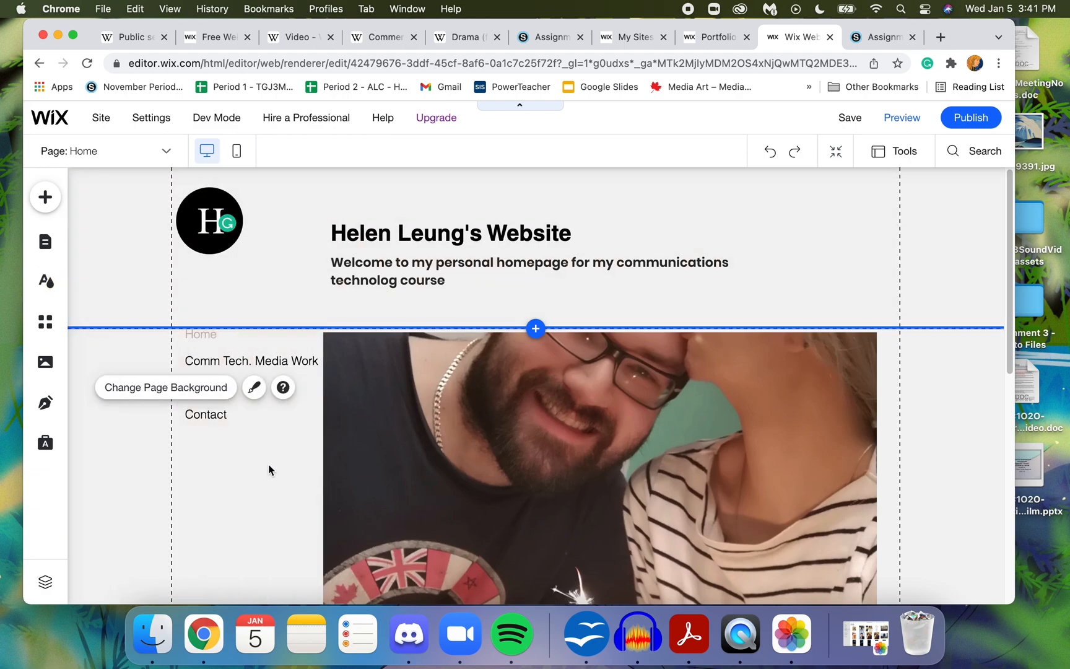
- Preview the site and view its Comm Tech. Media Work page
click(901, 118)
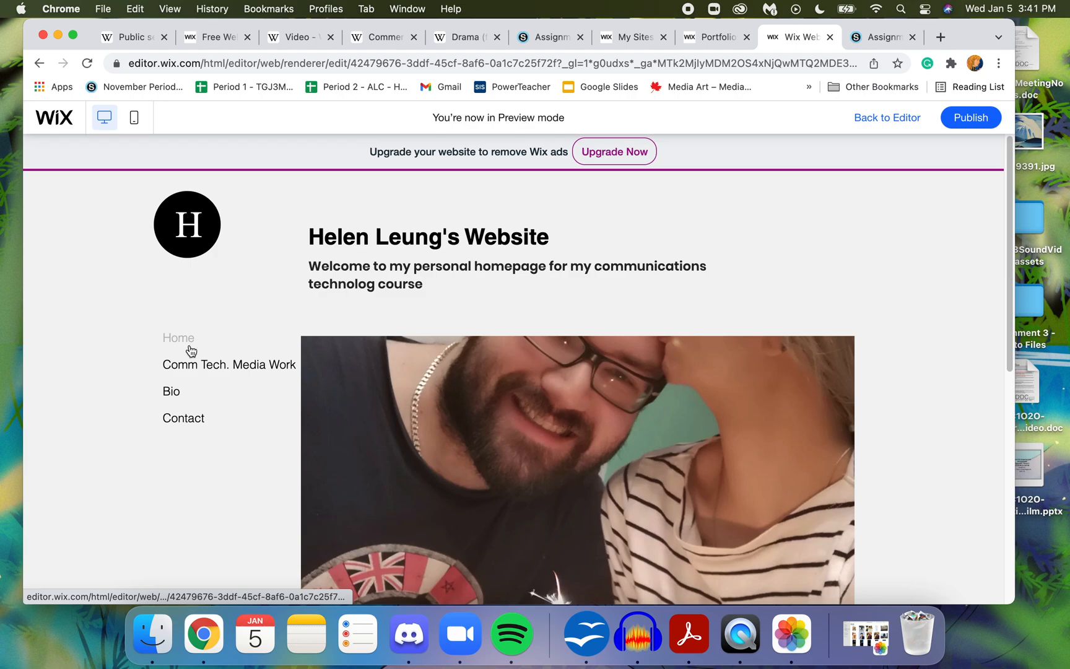
click(194, 369)
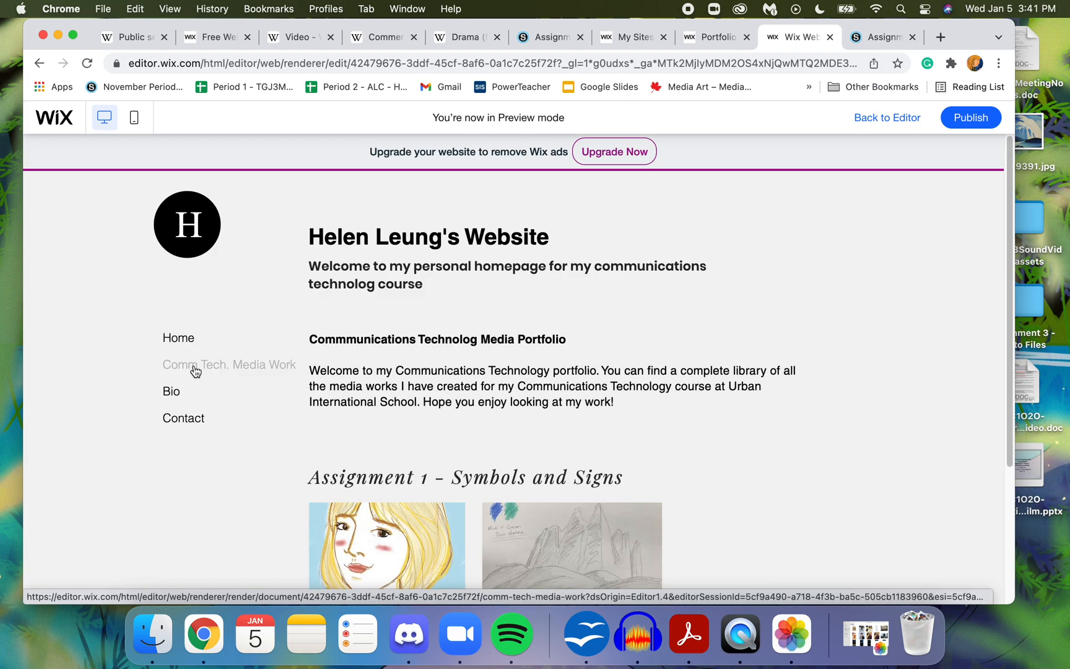
drag(1005, 210, 1045, 211)
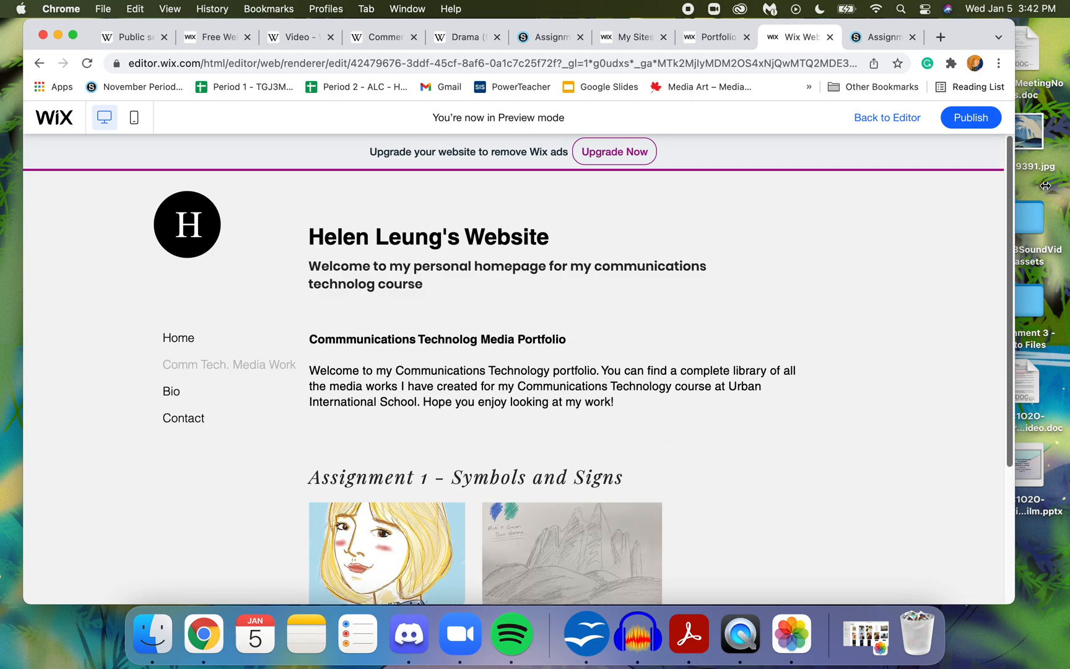
- View the Home and Bio pages in the site preview
click(283, 368)
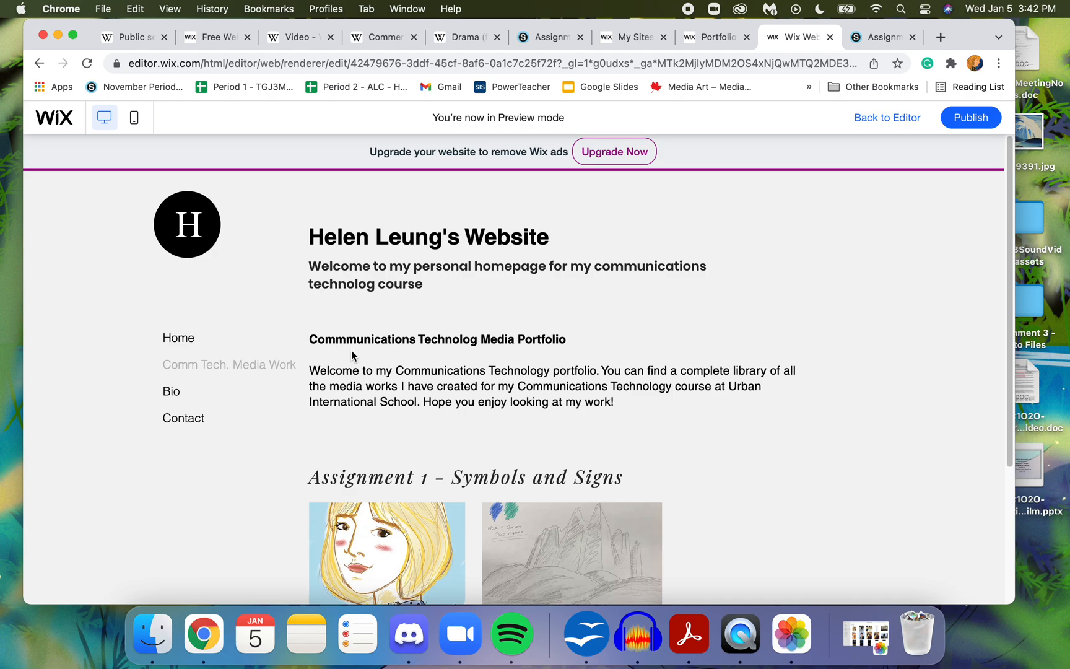
drag(1014, 276, 1039, 248)
click(188, 343)
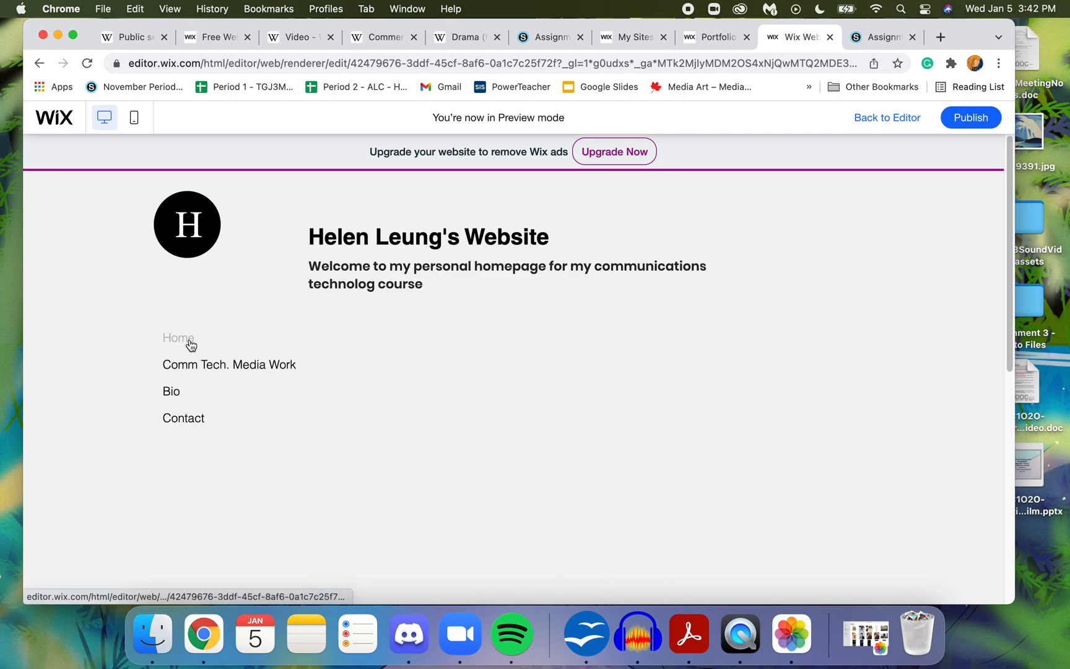
click(179, 394)
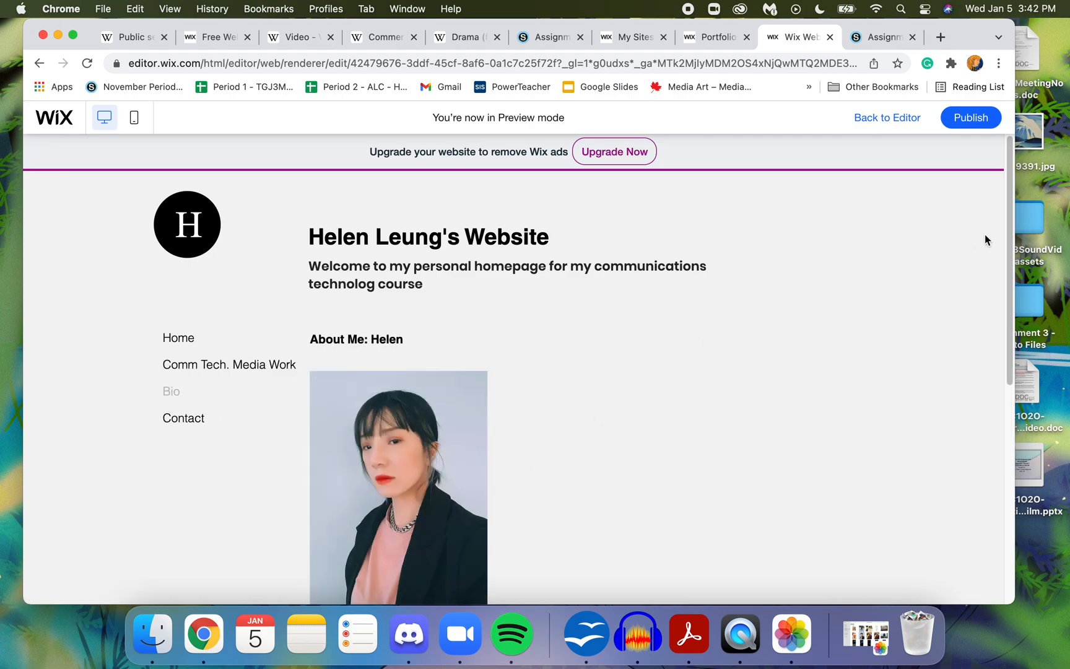
- Publish the site and select the full web address of its live version
click(970, 124)
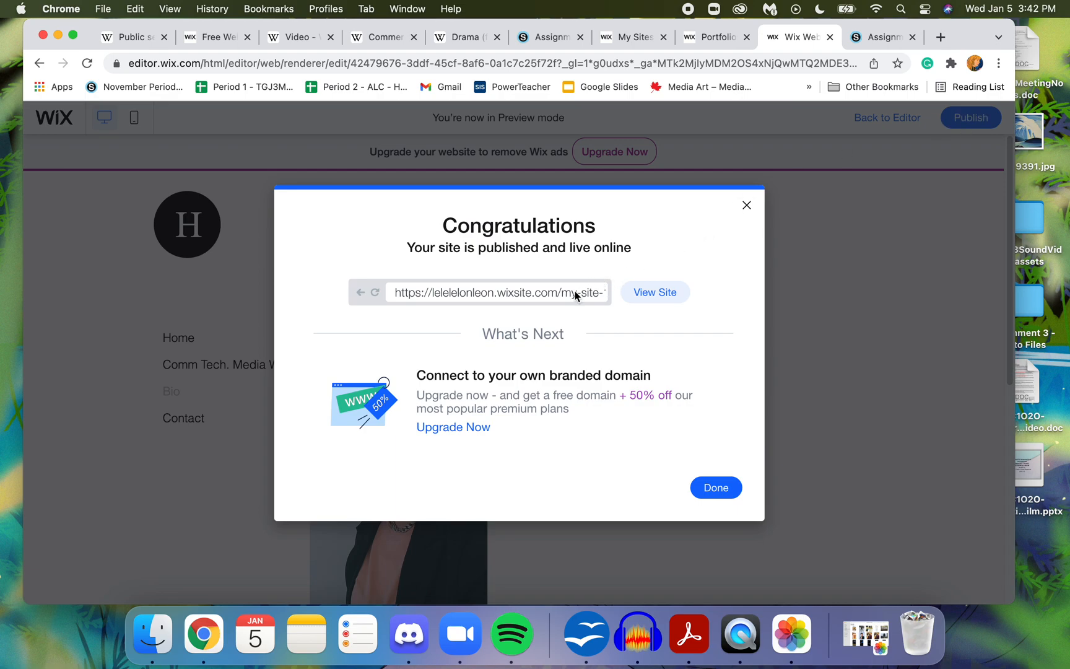
click(639, 293)
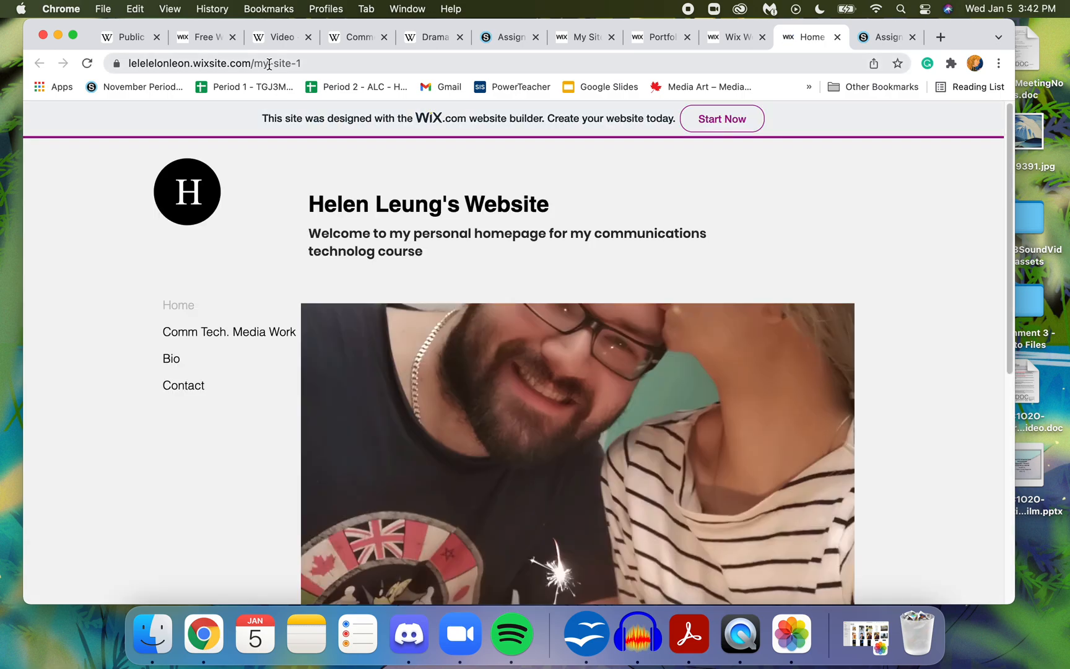
click(268, 63)
double_click(269, 63)
click(269, 63)
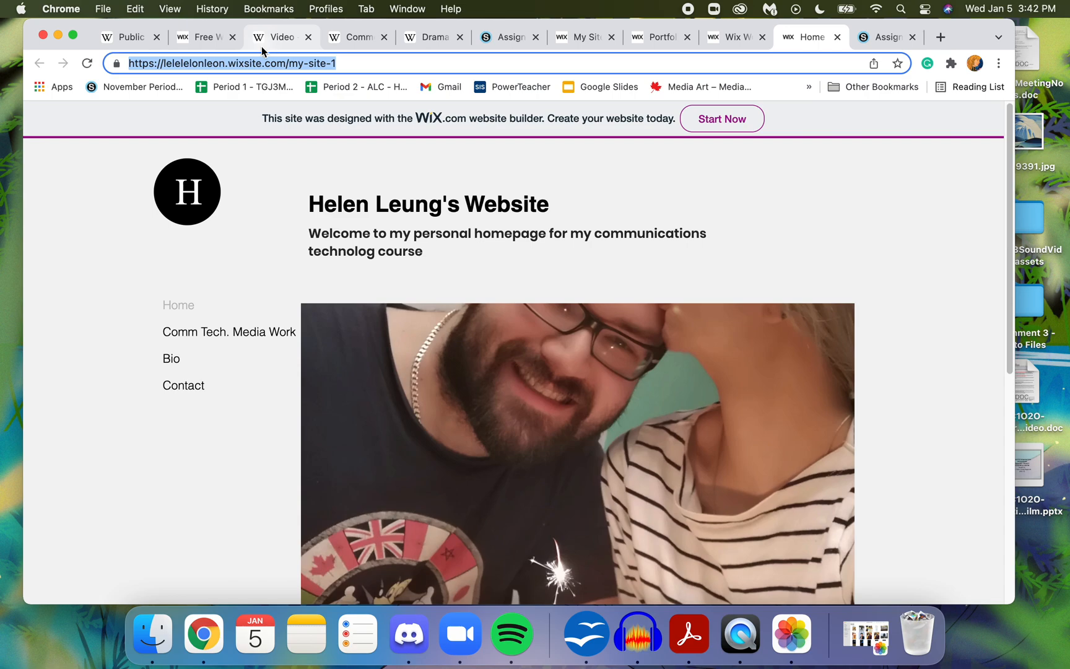
- Check the open Schoology pages for Assignment 4: Website Portfolio Production and return to the published site
click(504, 37)
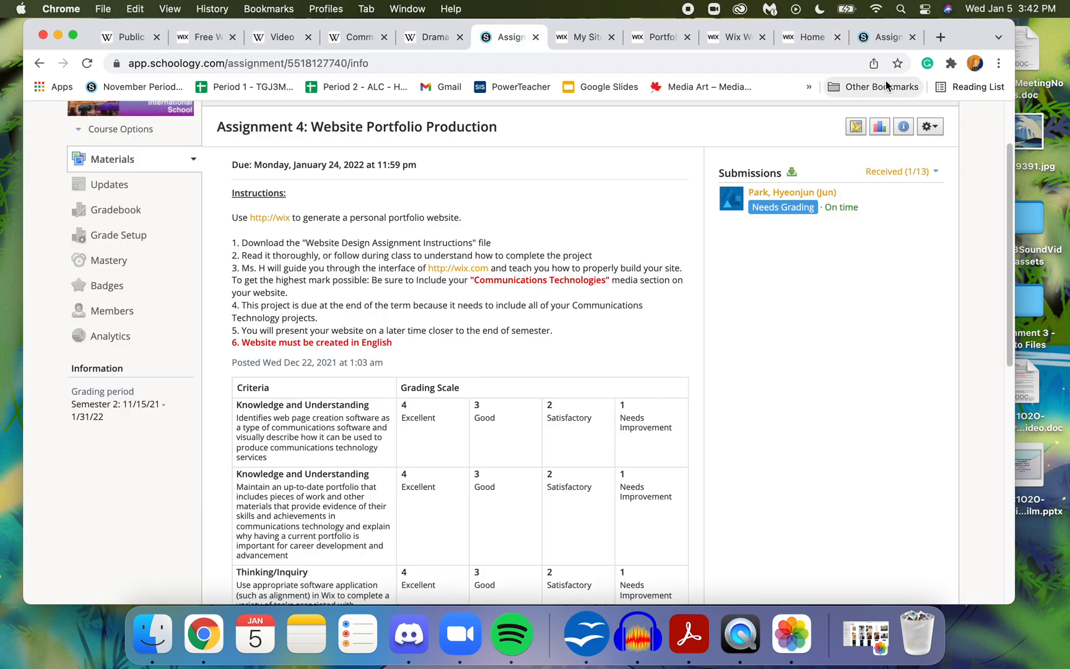
click(883, 39)
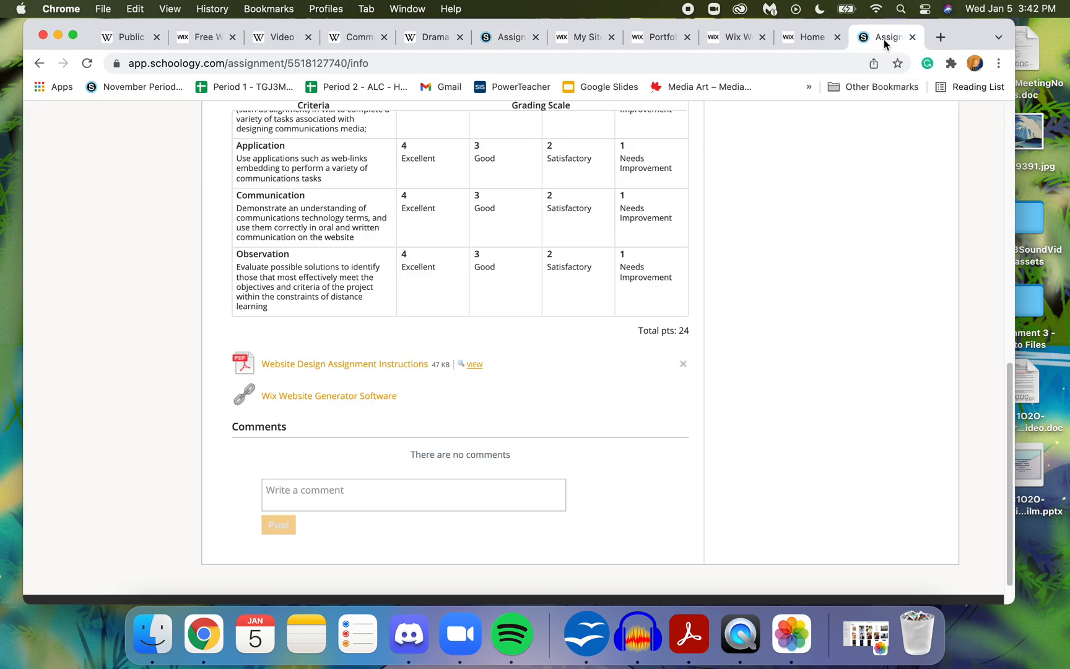
click(816, 42)
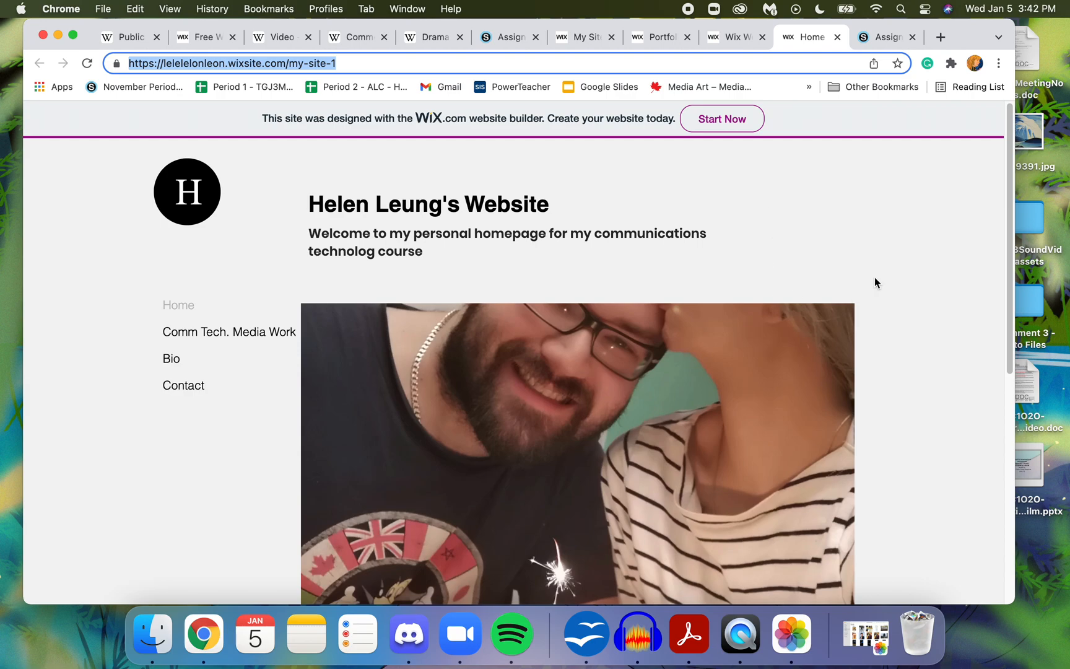
click(1007, 194)
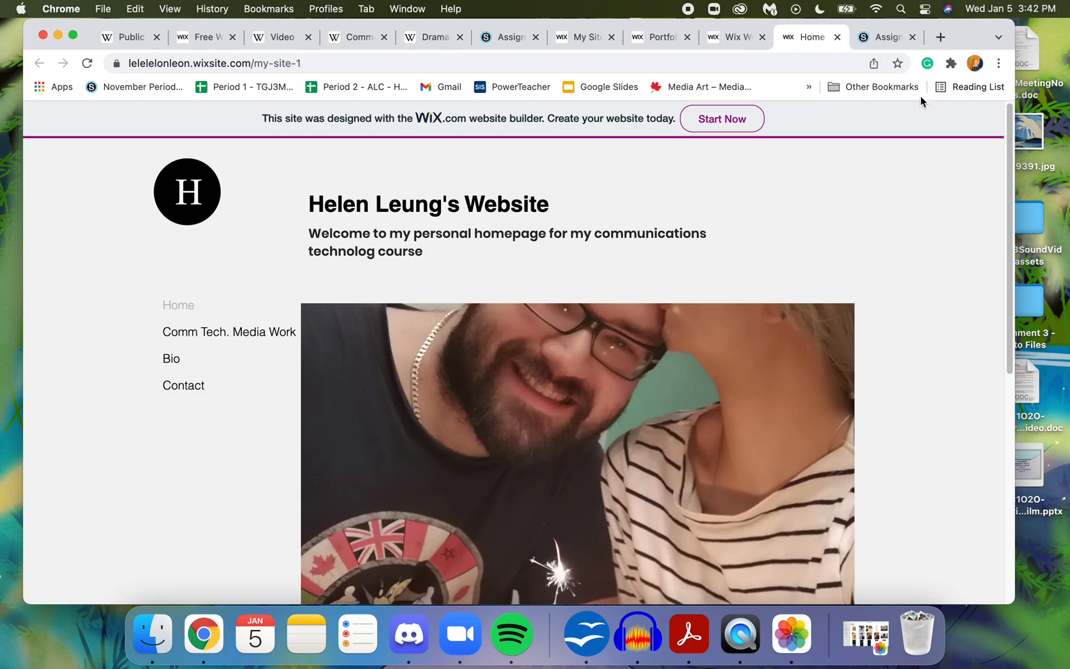
- Close the published site and return from the Wix preview to editing, declining to customize the mobile version
click(837, 37)
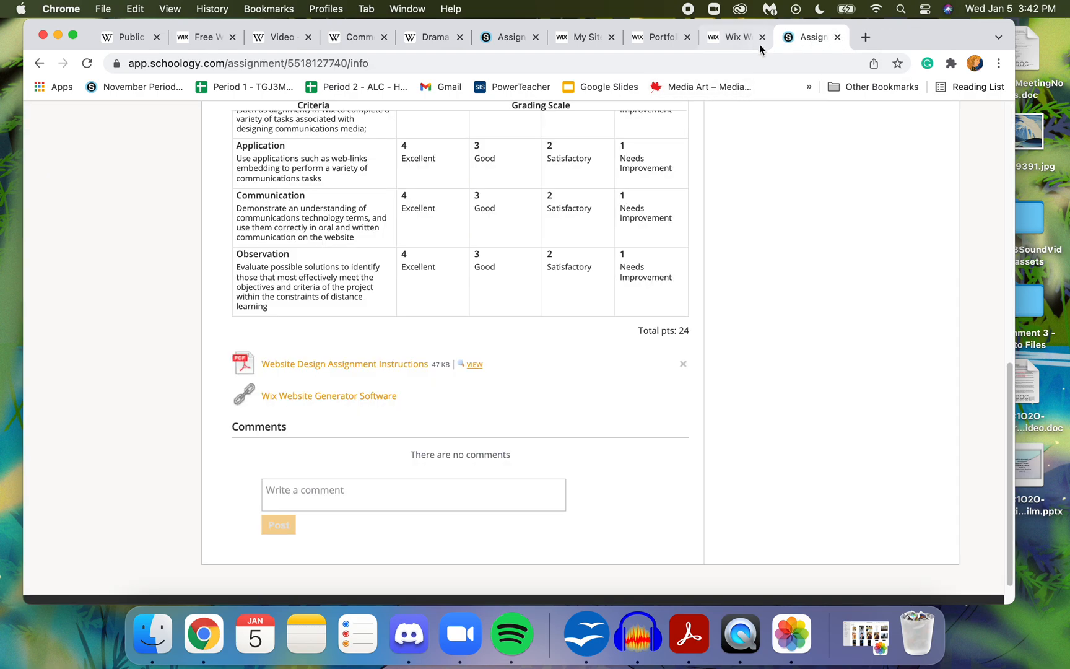
click(741, 38)
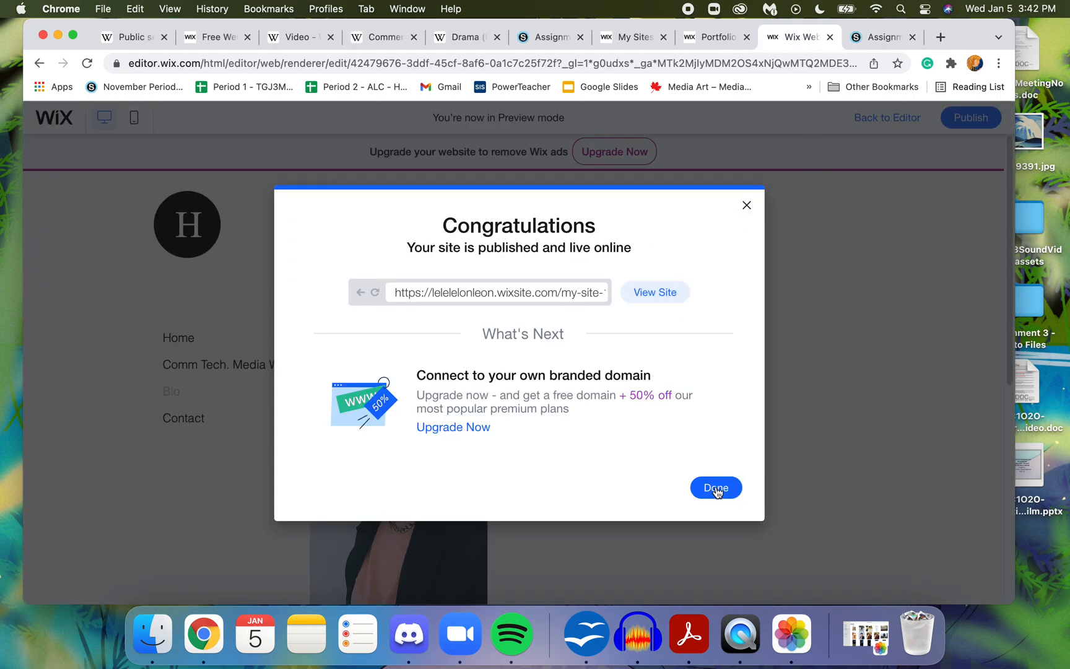
click(716, 488)
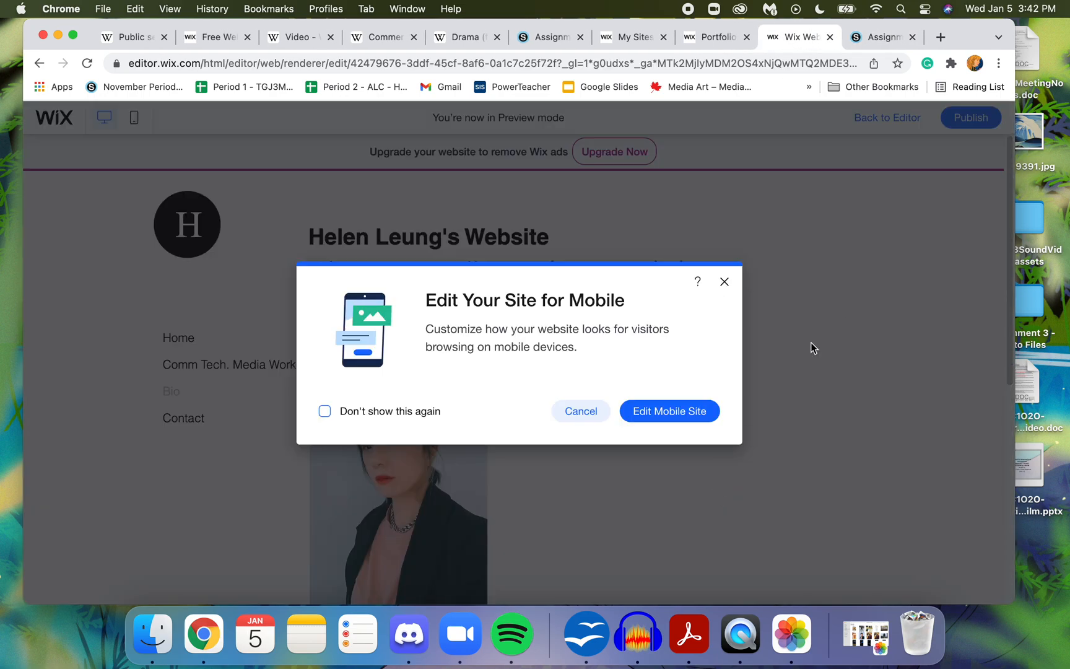
click(581, 411)
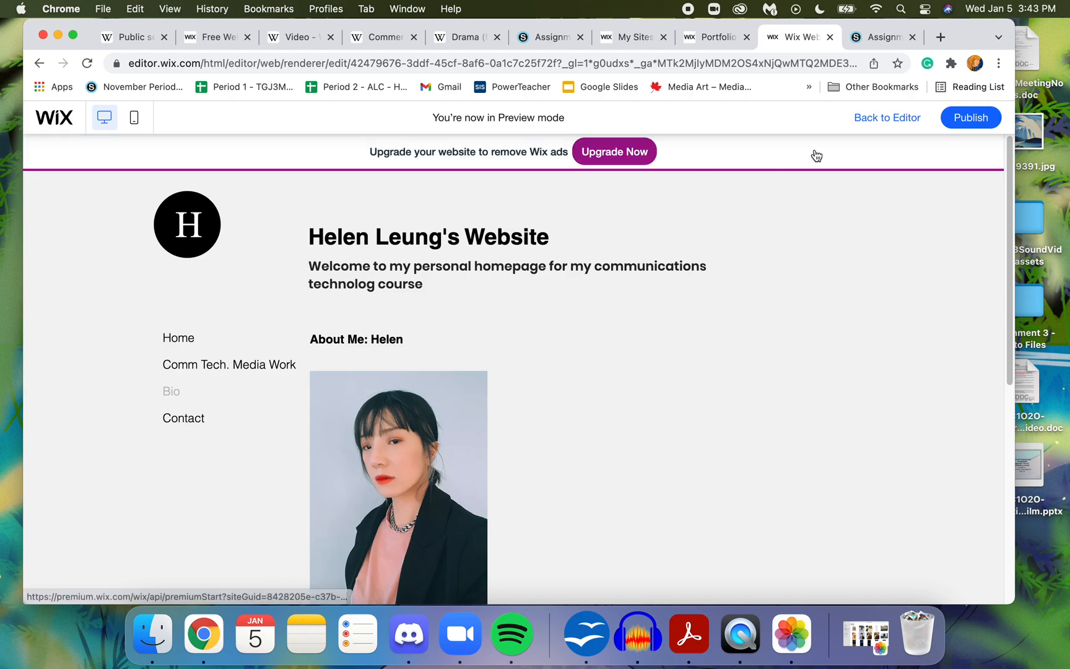
click(904, 121)
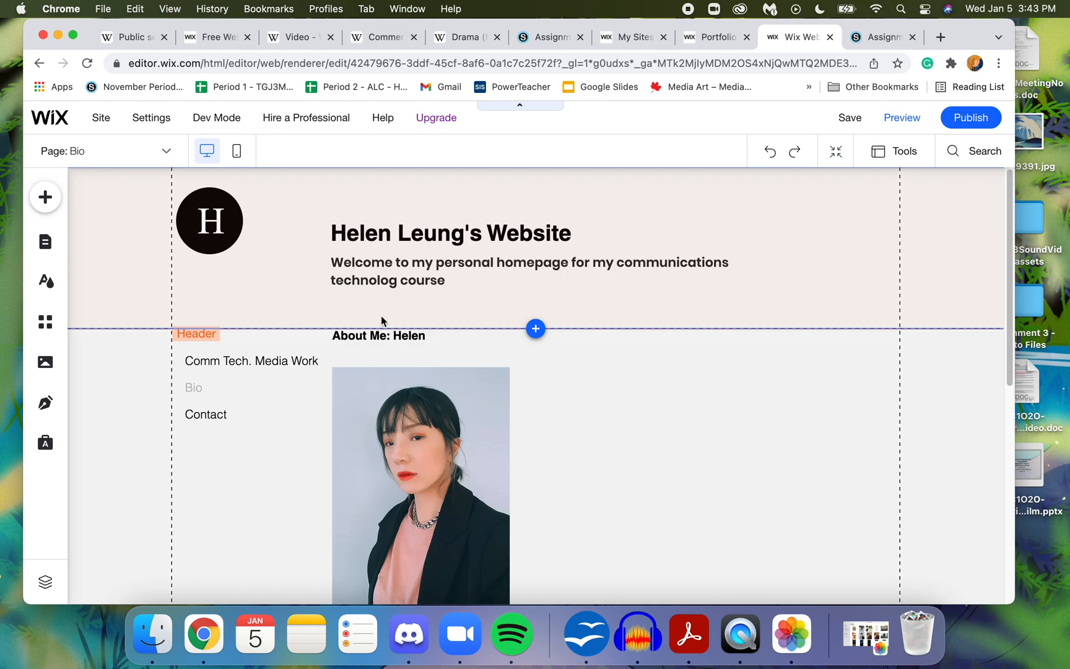
- Switch from the Bio page to the Comm Tech. Media Work page for editing, keeping its page name
click(238, 477)
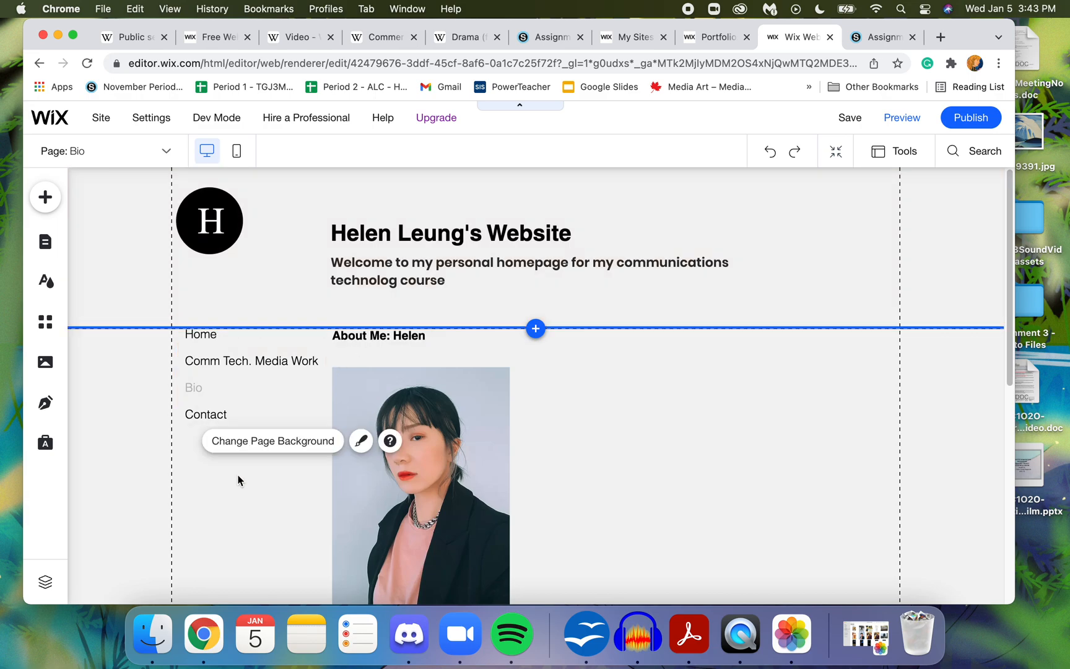
click(137, 424)
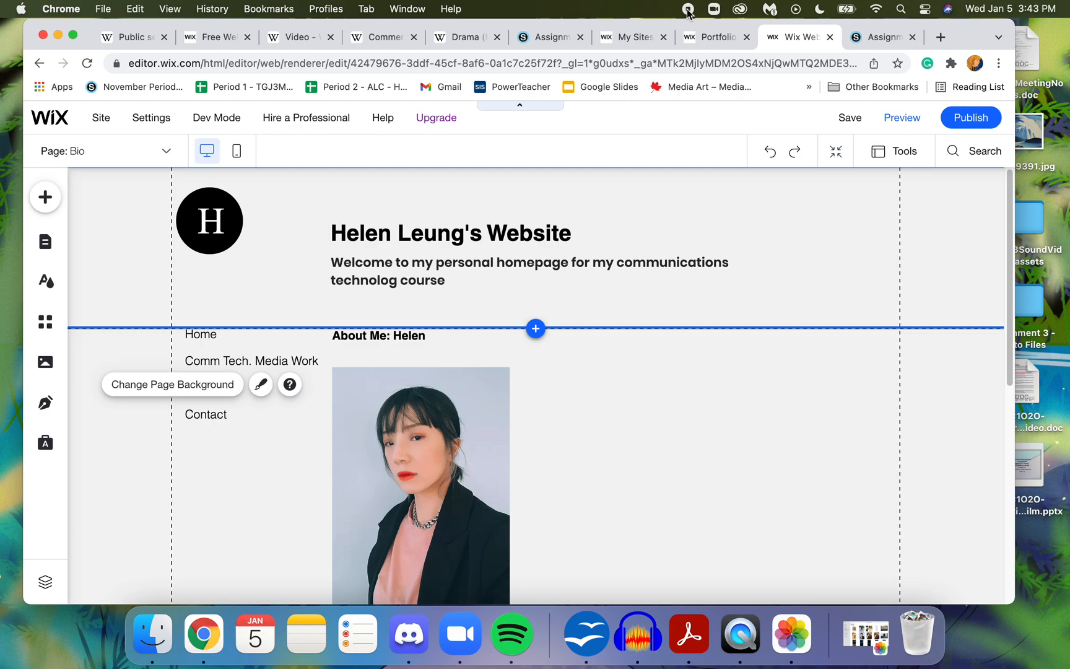
click(227, 361)
double_click(228, 361)
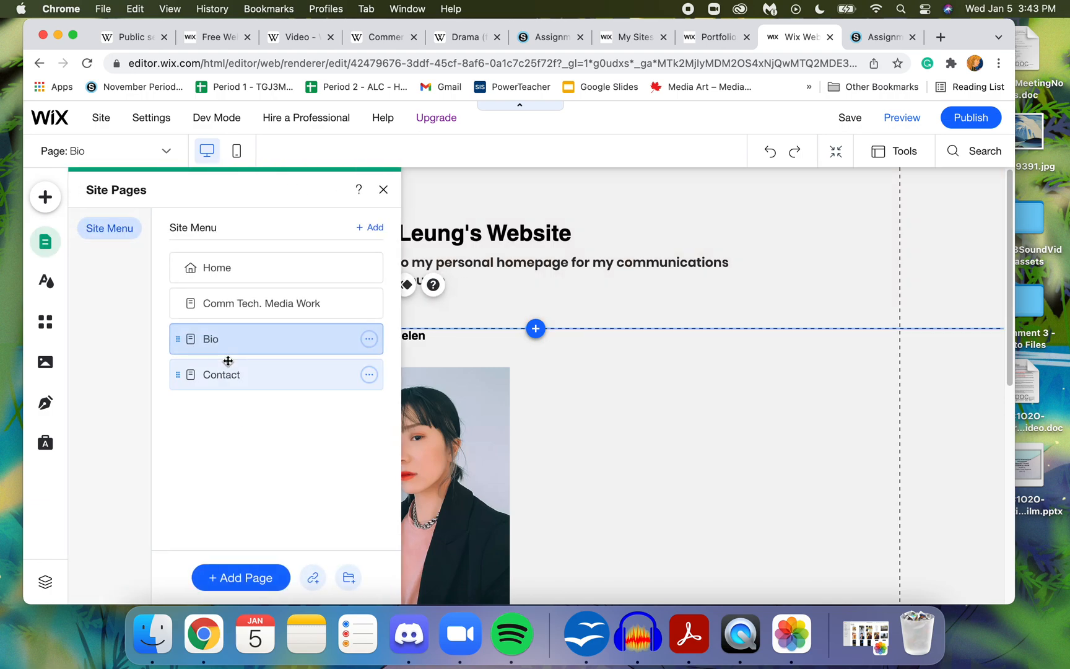
double_click(238, 308)
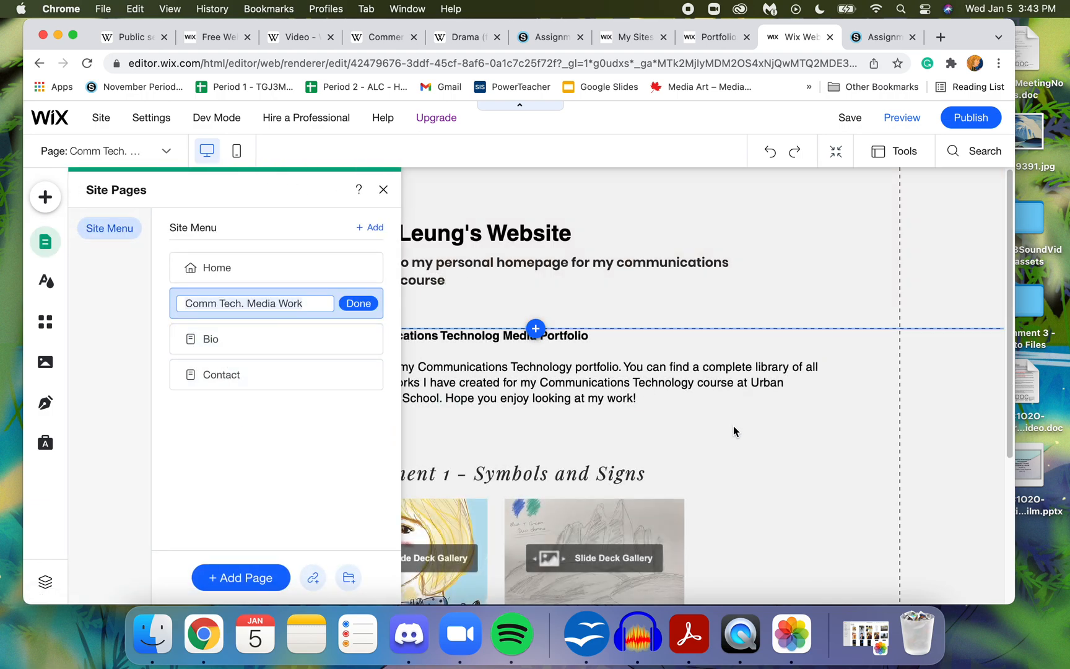
click(733, 425)
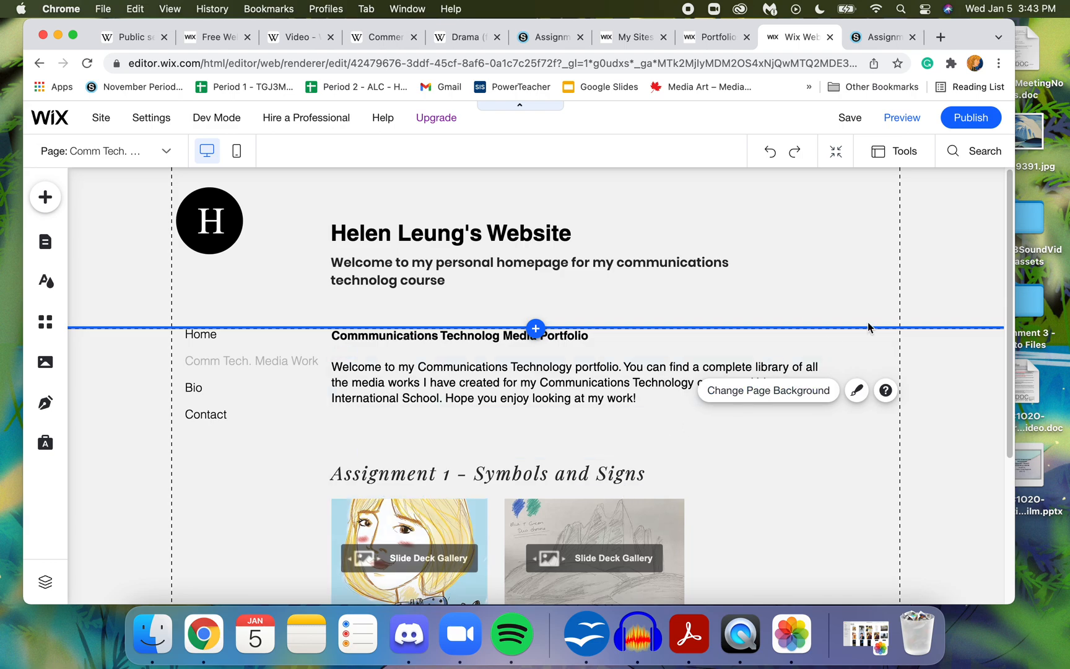